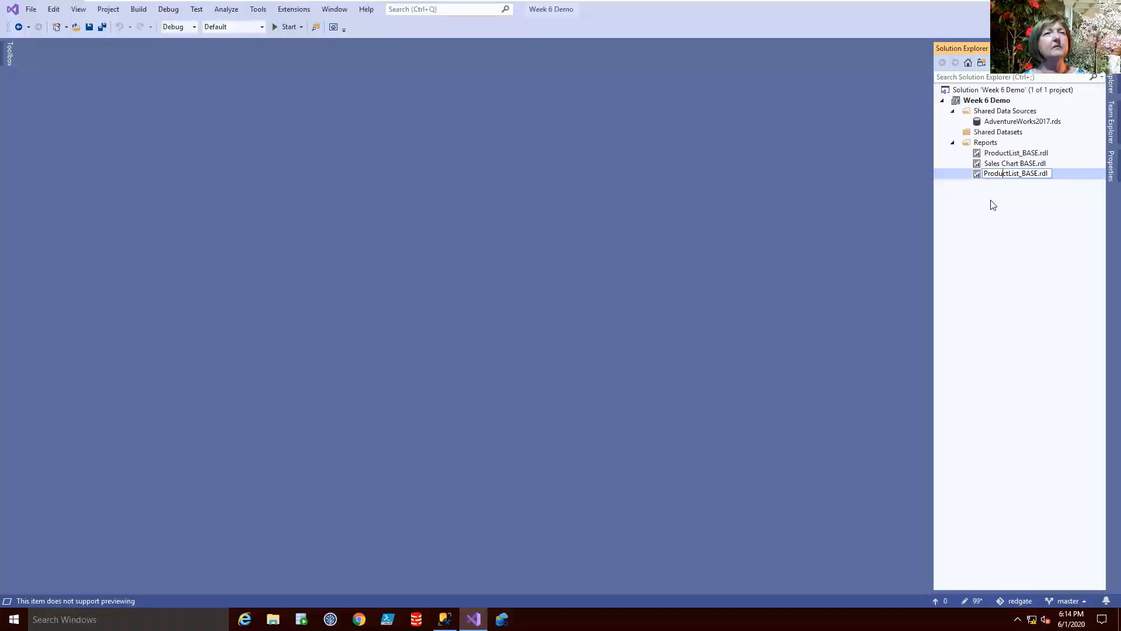
Rename the copied product list report to ProductList.rdl
{"action": "key", "text": "Delete"}
{"action": "key", "text": "Delete"}
{"action": "key", "text": "Delete"}
{"action": "key", "text": "Delete"}
{"action": "key", "text": "Delete"}
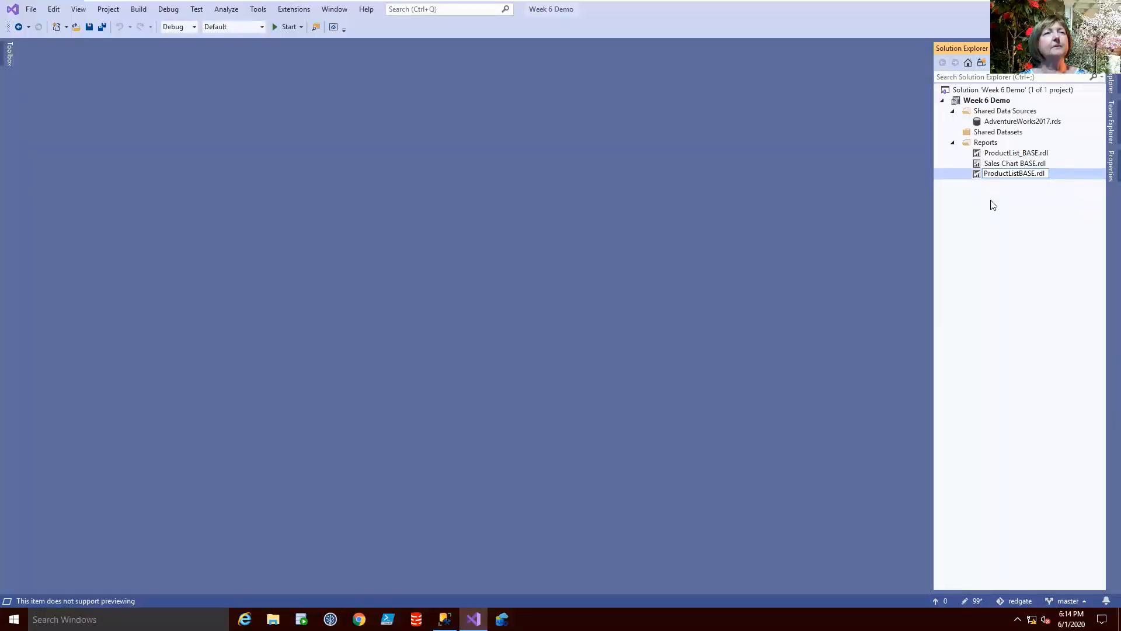
{"action": "key", "text": "Return"}
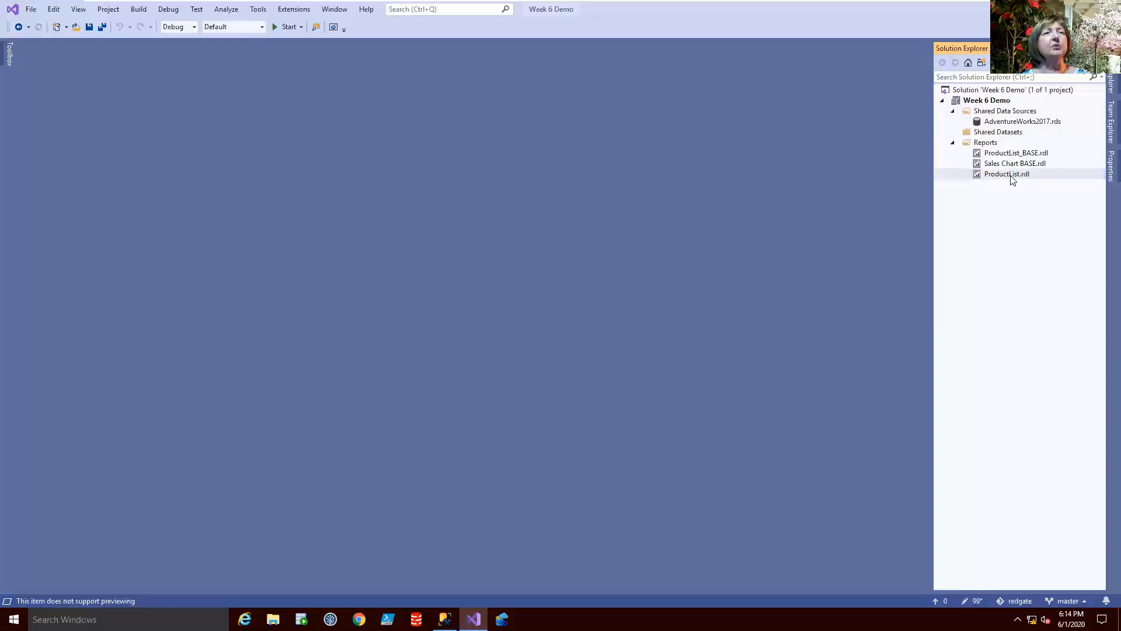
Open the ProductList.rdl report and expand its ProductList dataset to show the fields
{"action": "double_click", "coordinate": [1007, 174]}
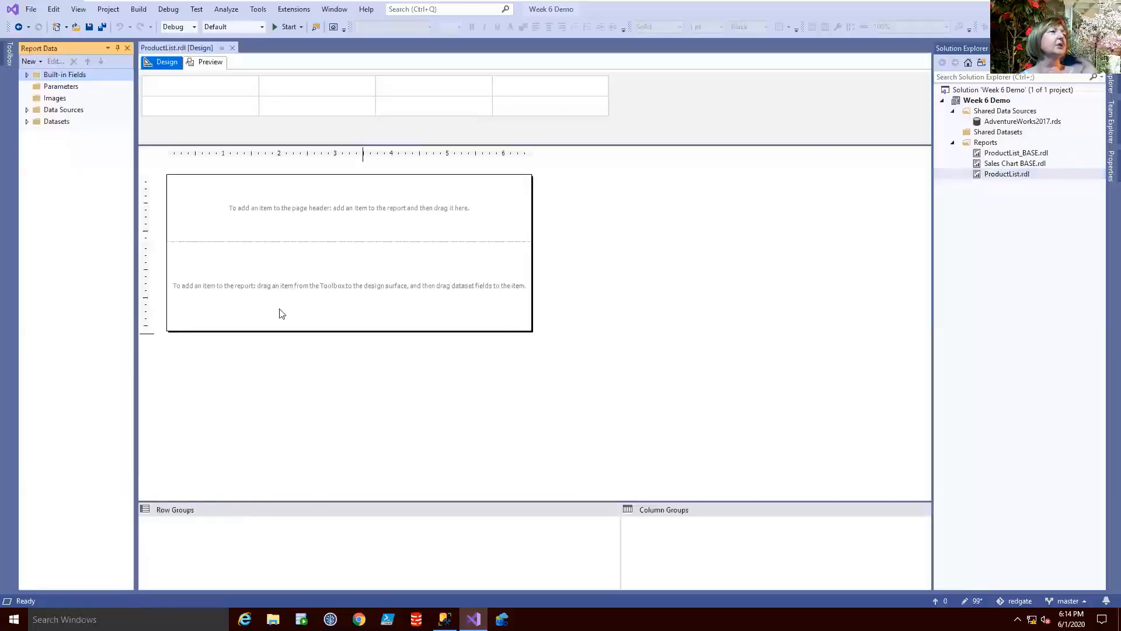
{"action": "left_click", "coordinate": [27, 121]}
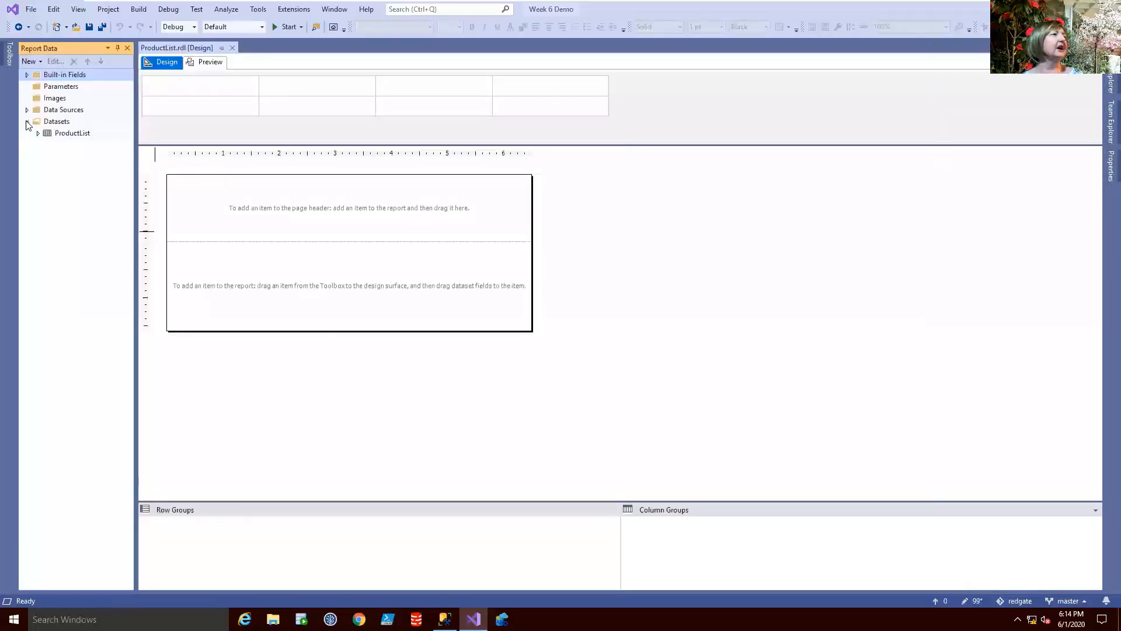
{"action": "left_click", "coordinate": [49, 136]}
{"action": "left_click", "coordinate": [38, 134]}
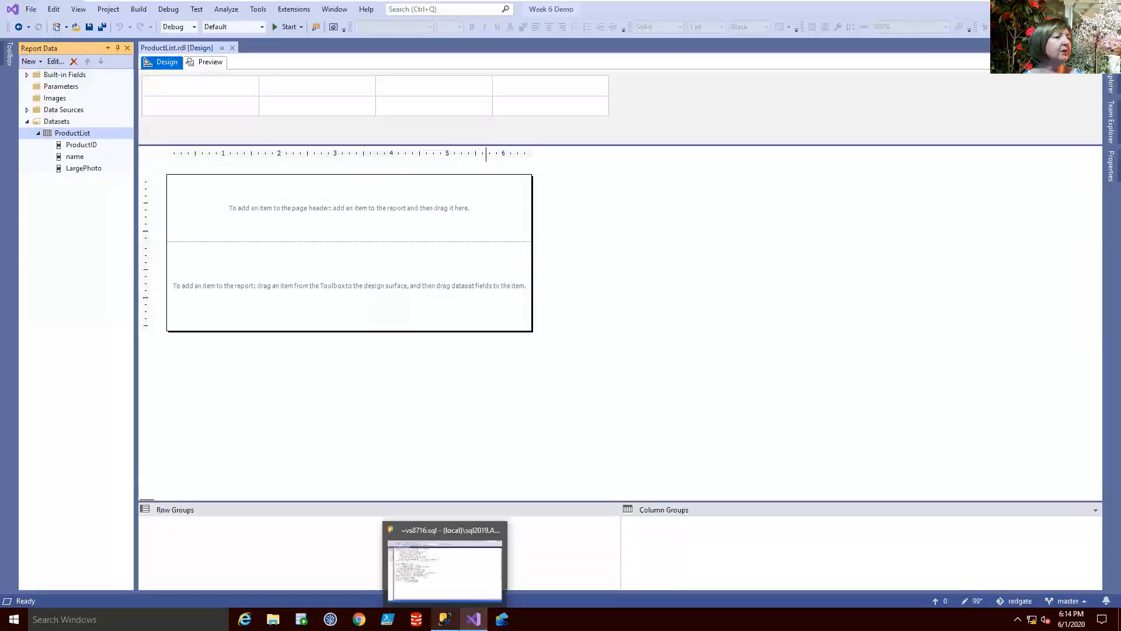
Switch to SQL Server Management Studio, run only the product photo query, and examine the LargePhoto column in the results
{"action": "left_click", "coordinate": [445, 619]}
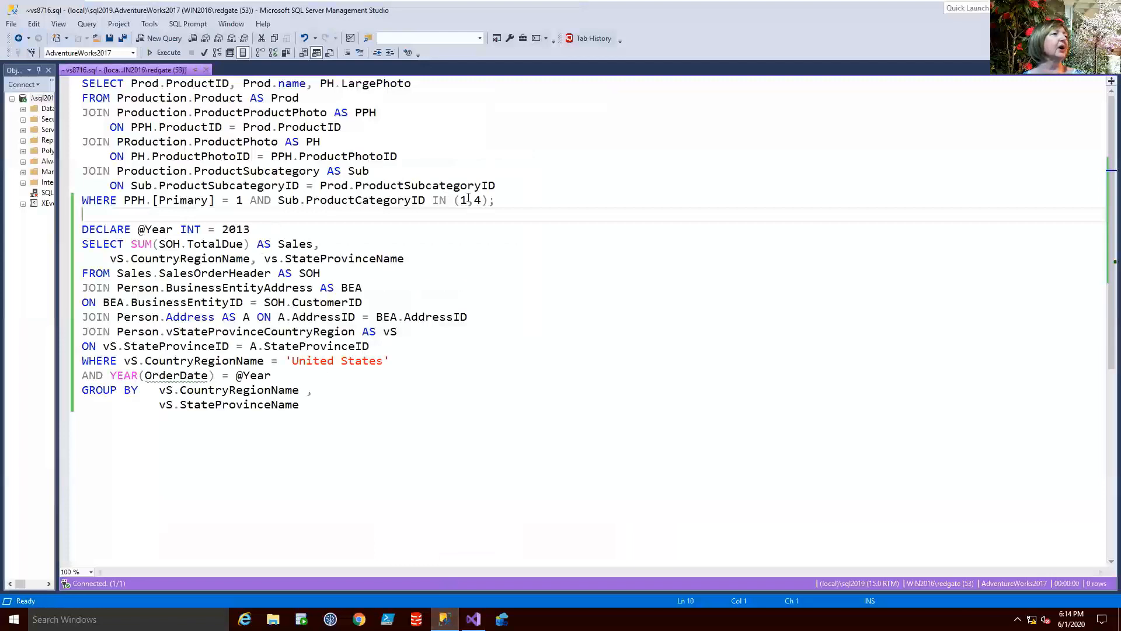
{"action": "left_click_drag", "start_coordinate": [501, 200], "coordinate": [76, 80]}
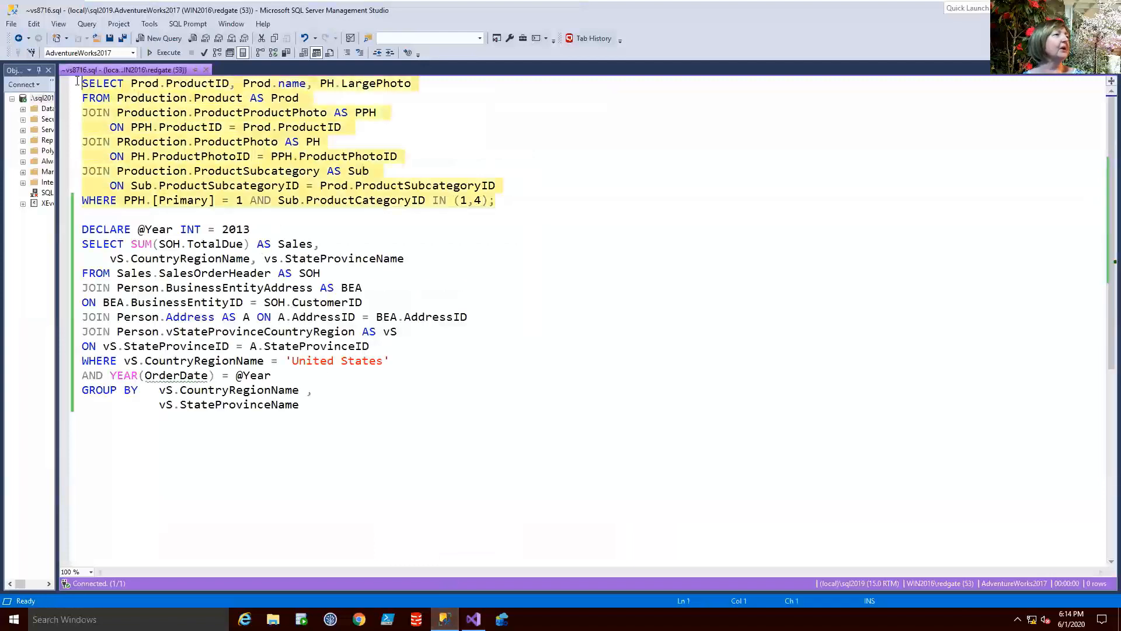
{"action": "left_click", "coordinate": [165, 53]}
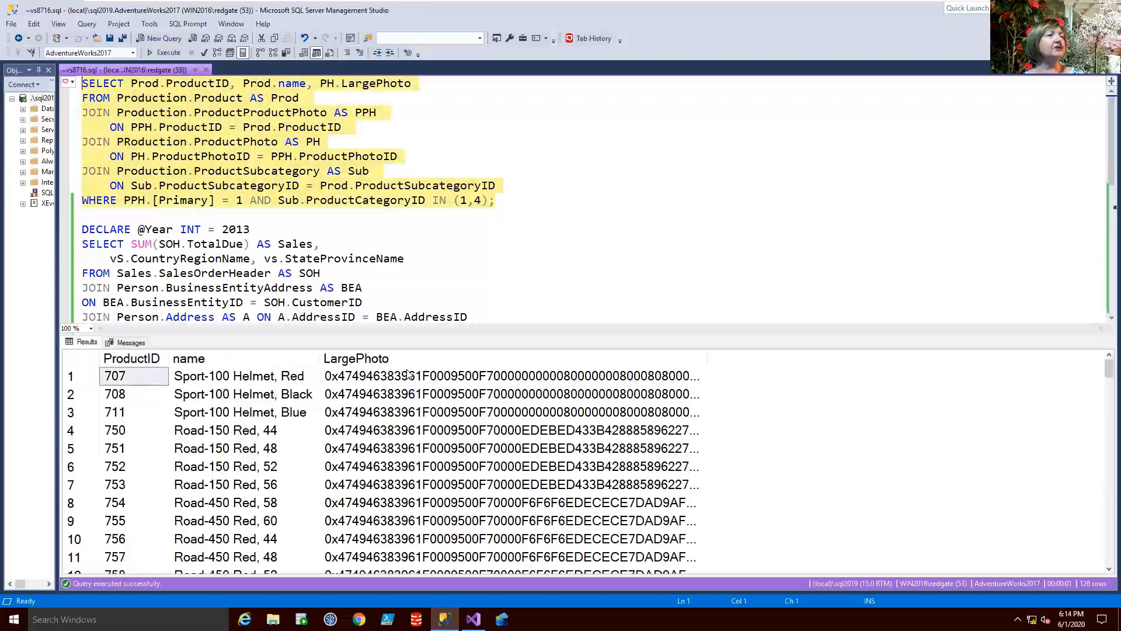
{"action": "left_click", "coordinate": [409, 376]}
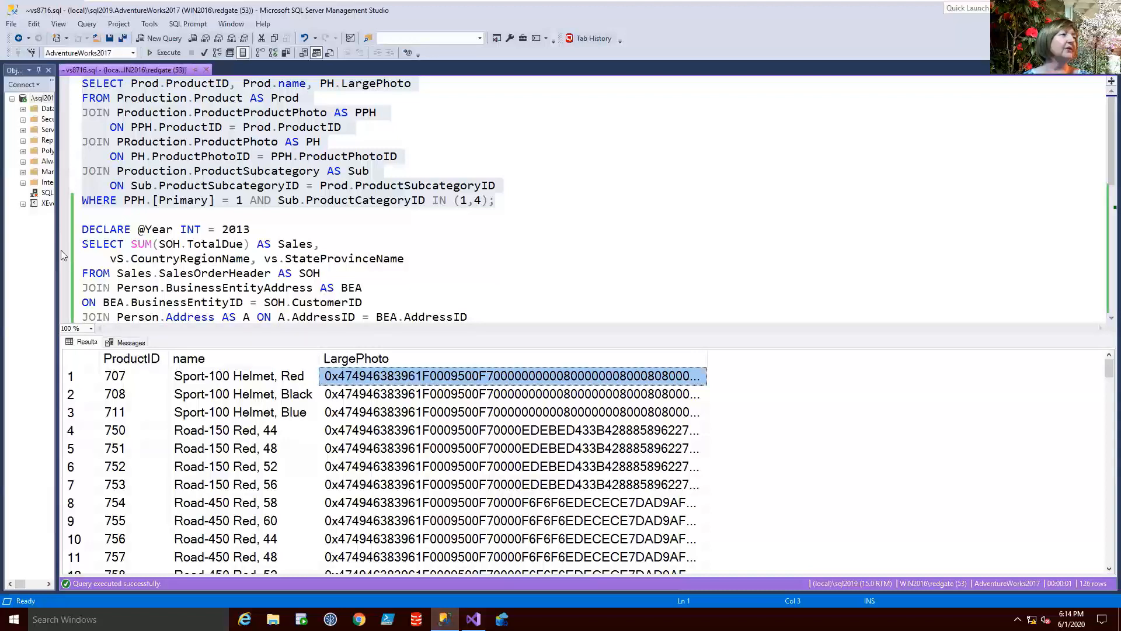
{"action": "left_click_drag", "start_coordinate": [55, 250], "coordinate": [131, 245]}
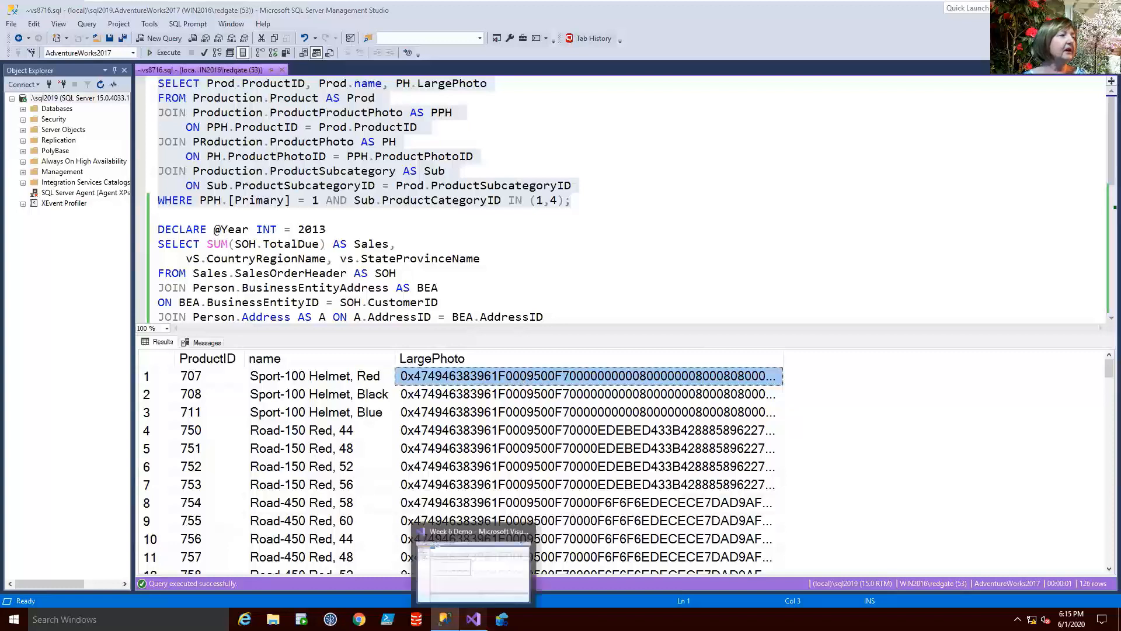
Switch back to Visual Studio and delete logo1 from the report's embedded images
{"action": "left_click", "coordinate": [474, 619]}
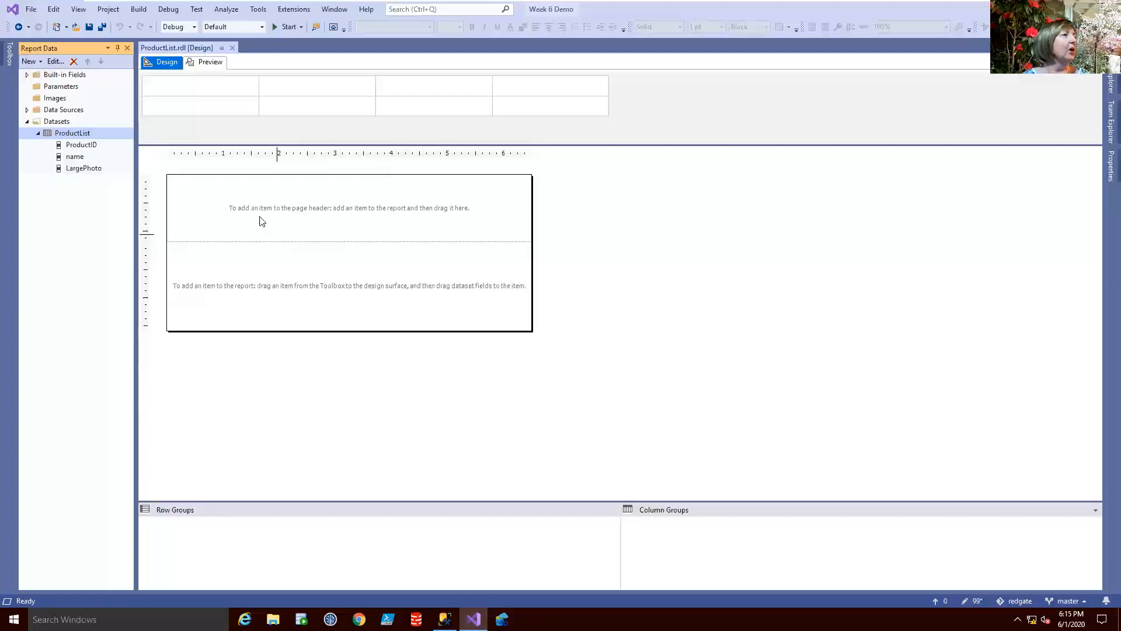
{"action": "left_click", "coordinate": [55, 99]}
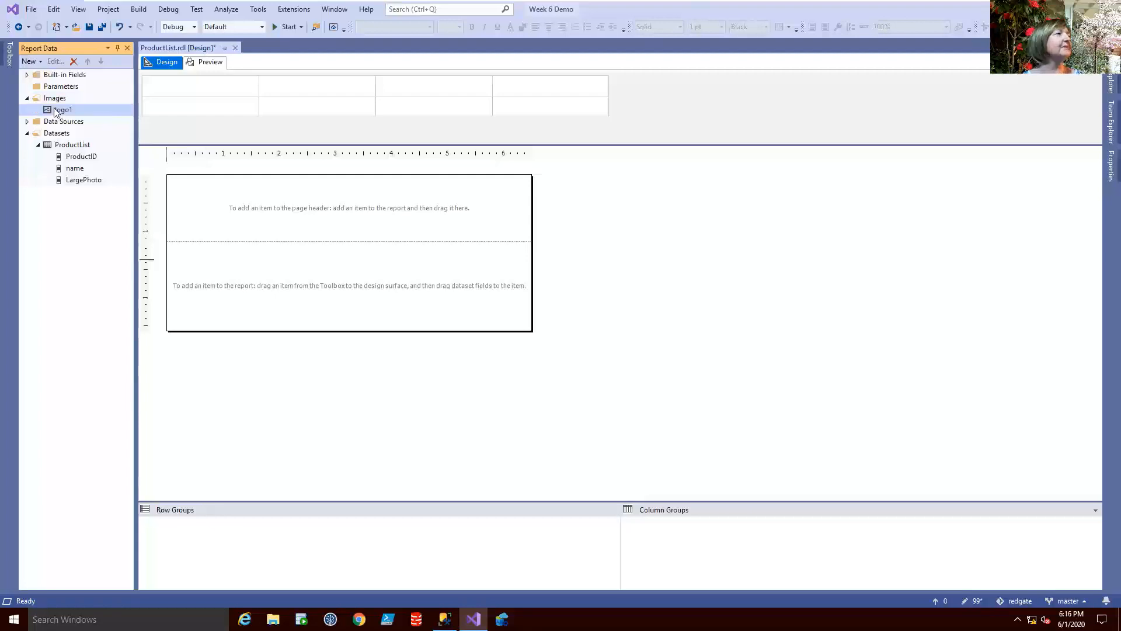
{"action": "key", "text": "Delete"}
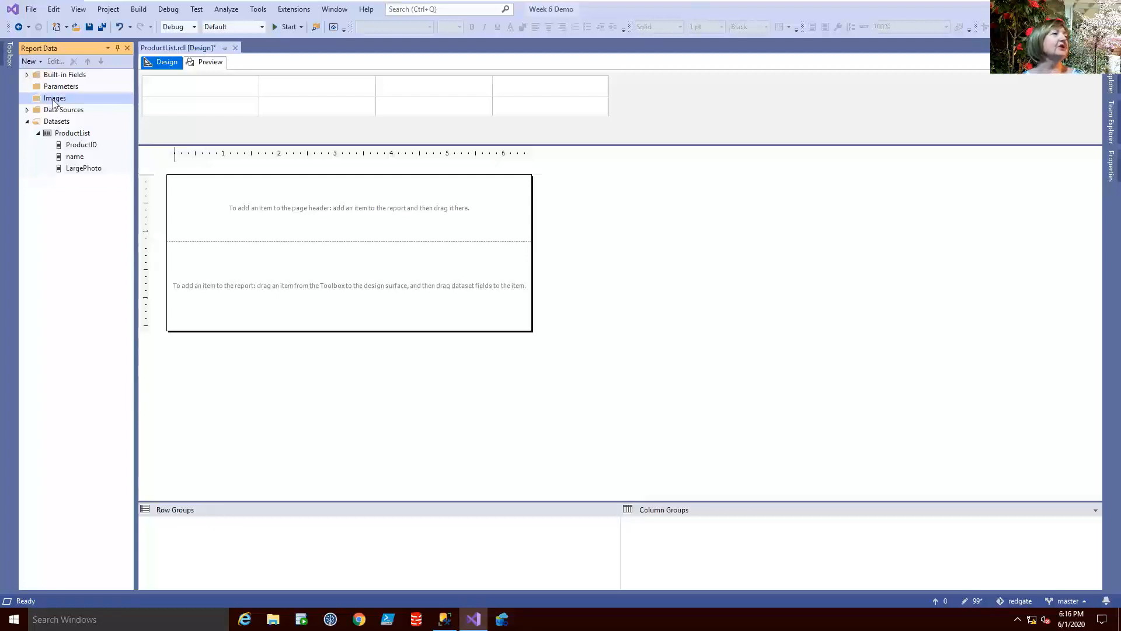
Add logo1.jpg from the temp folder on drive E: to the report's embedded images
{"action": "right_click", "coordinate": [52, 102]}
{"action": "left_click", "coordinate": [73, 107]}
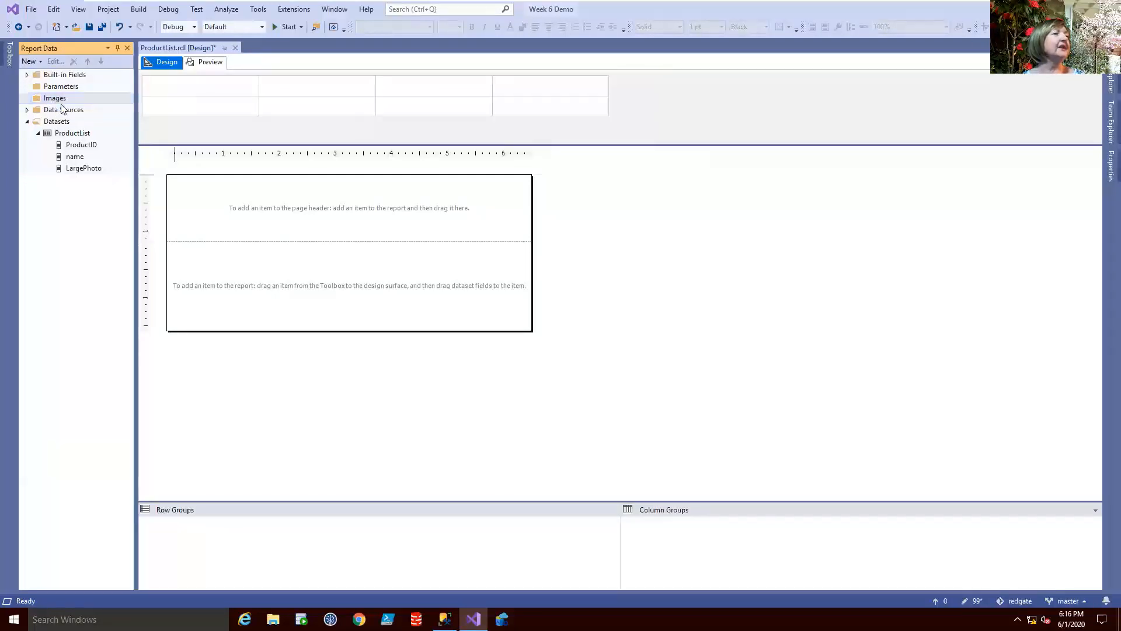
{"action": "left_click", "coordinate": [146, 83]}
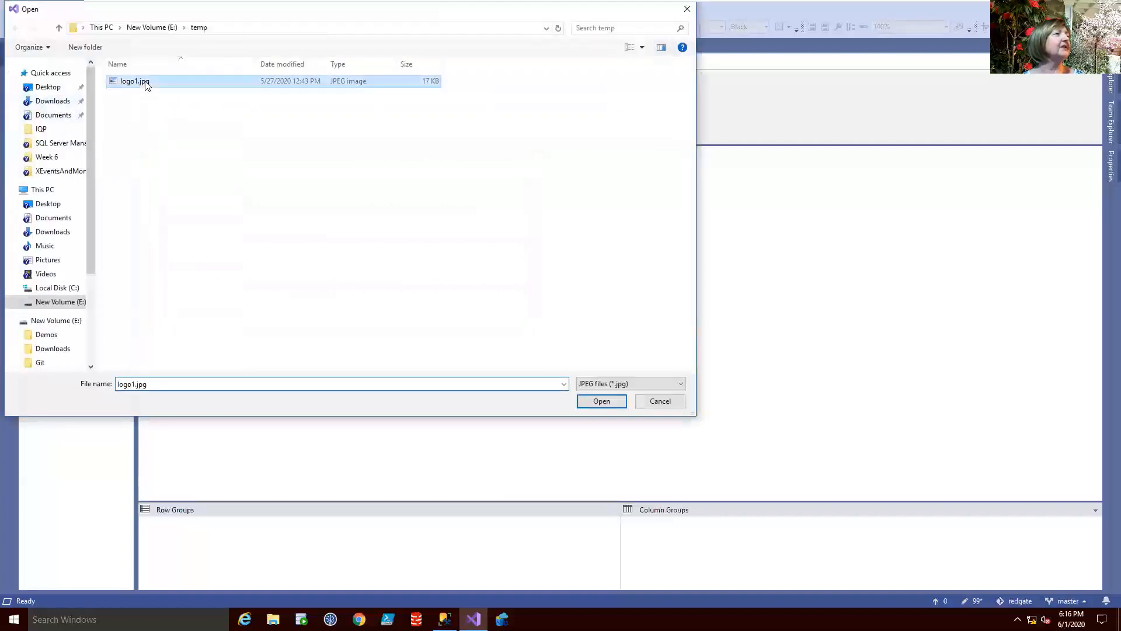
{"action": "left_click", "coordinate": [586, 401]}
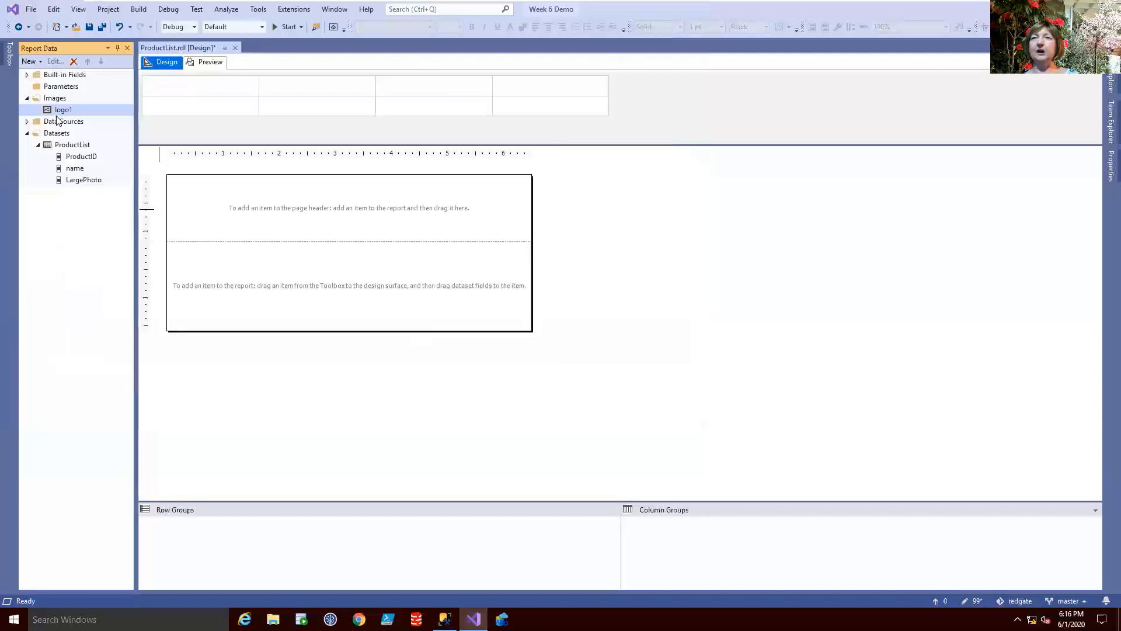
Insert an image in the page header, with Embedded as its source and logo1 as the image used
{"action": "right_click", "coordinate": [195, 202]}
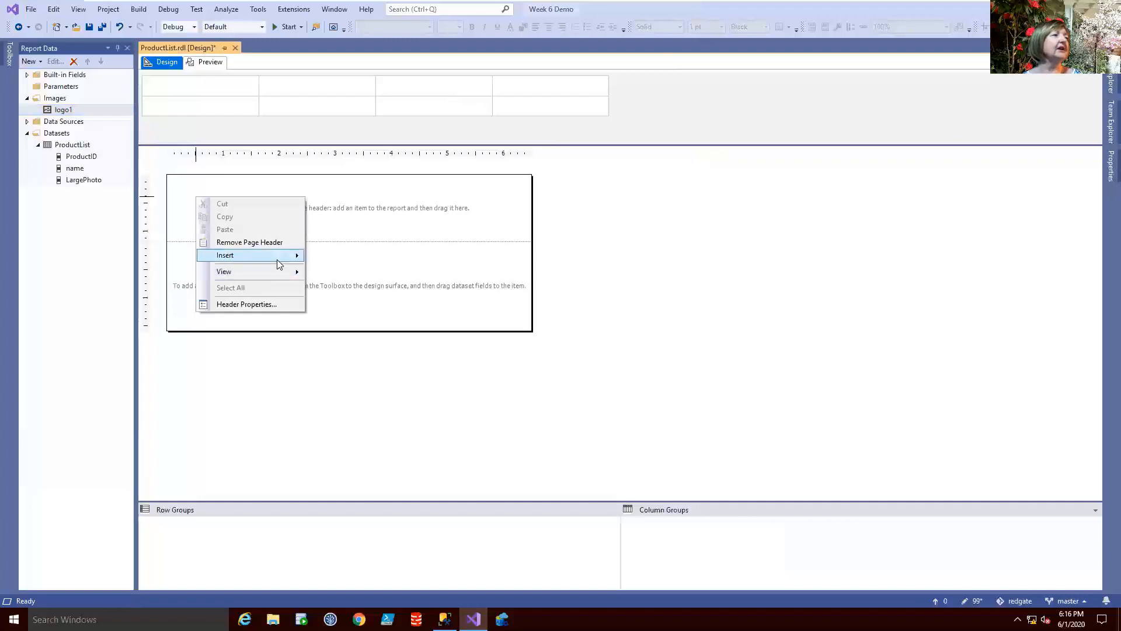
{"action": "mouse_move", "coordinate": [278, 264]}
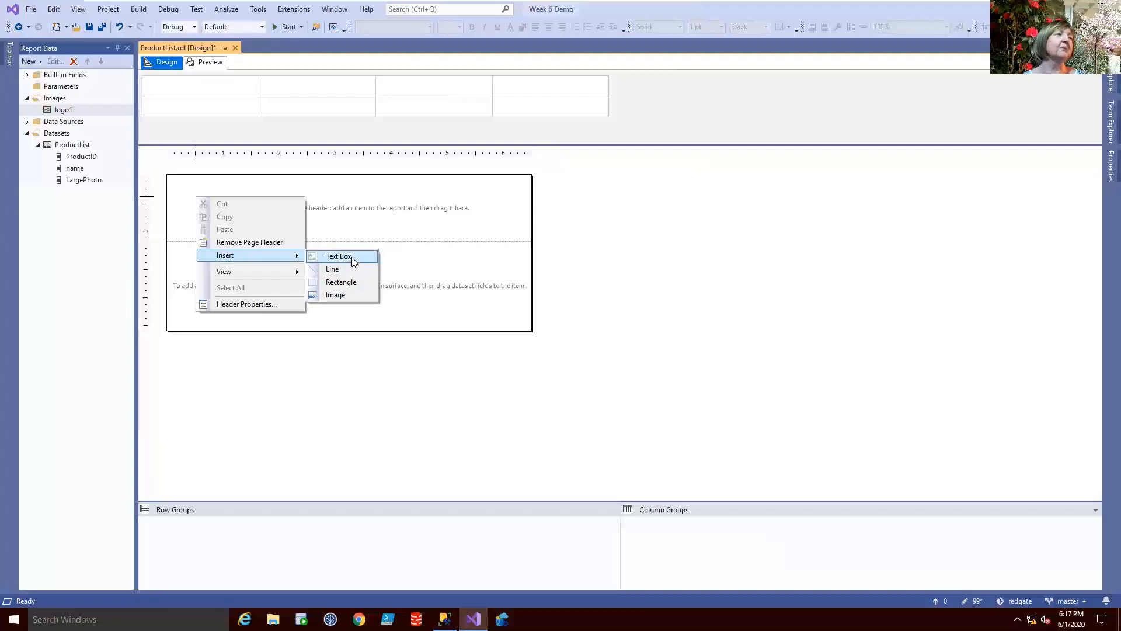
{"action": "left_click", "coordinate": [337, 297]}
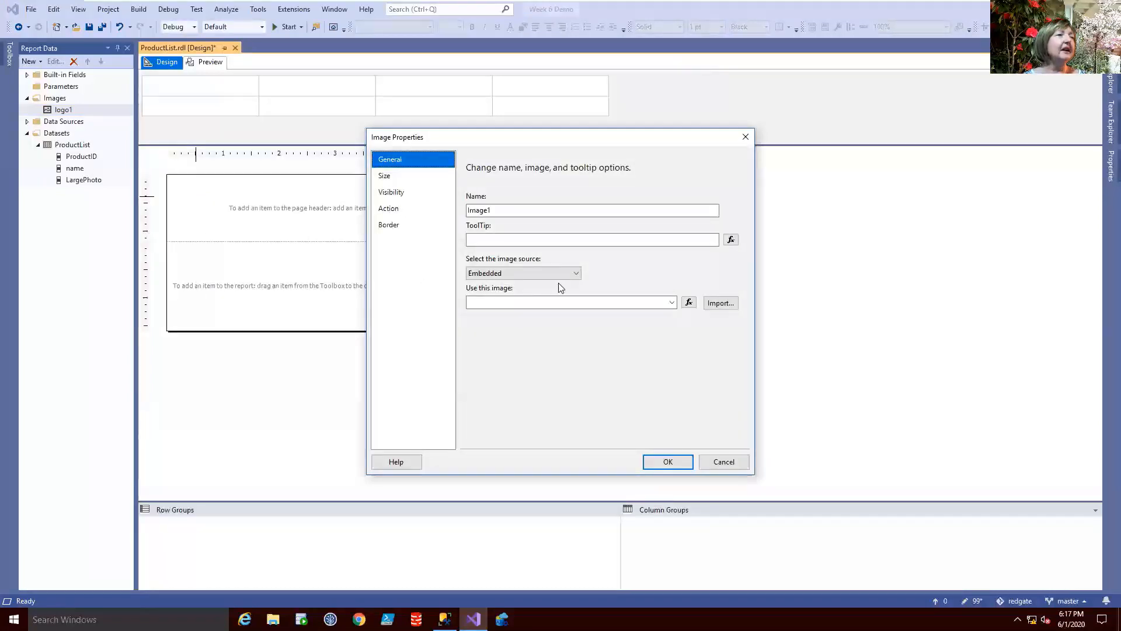
{"action": "left_click", "coordinate": [577, 276]}
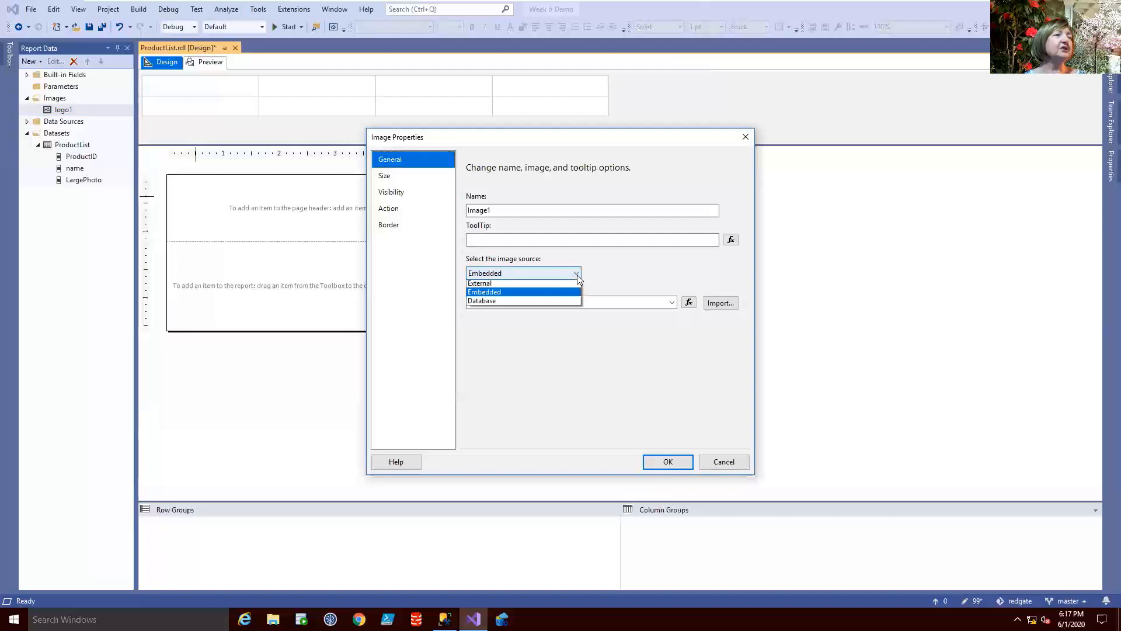
{"action": "left_click", "coordinate": [537, 298]}
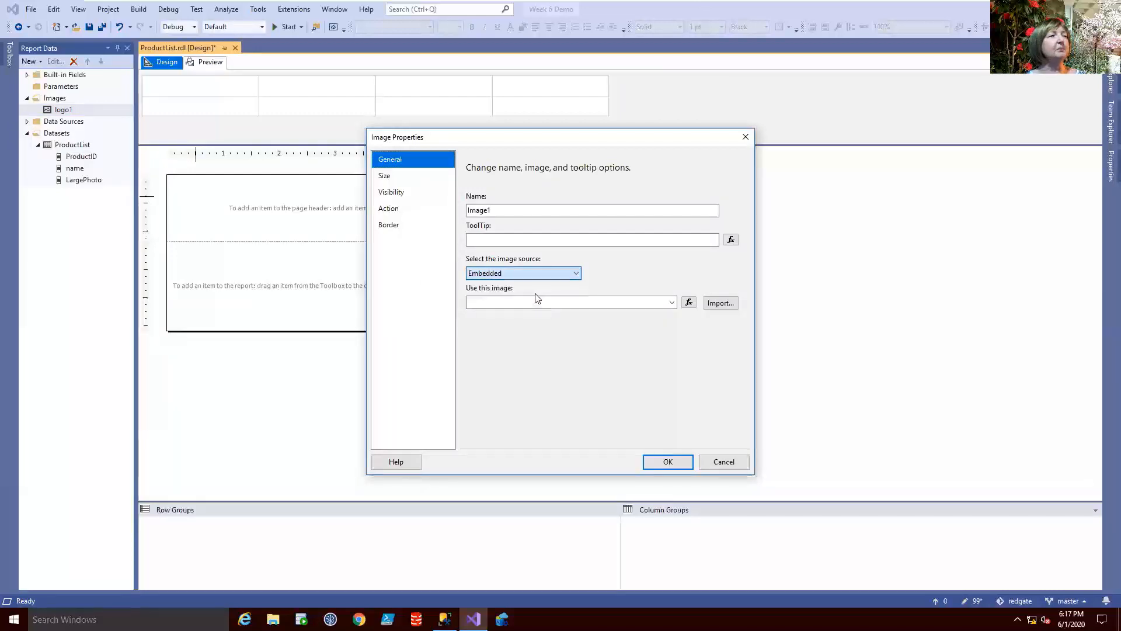
{"action": "left_click", "coordinate": [672, 303]}
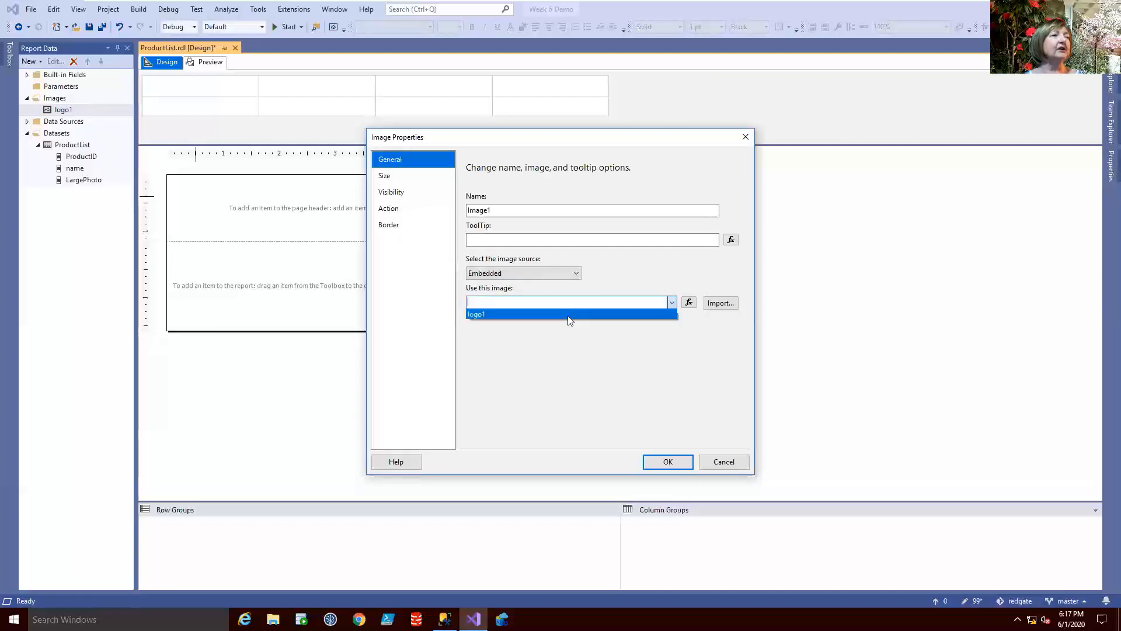
{"action": "left_click", "coordinate": [567, 315]}
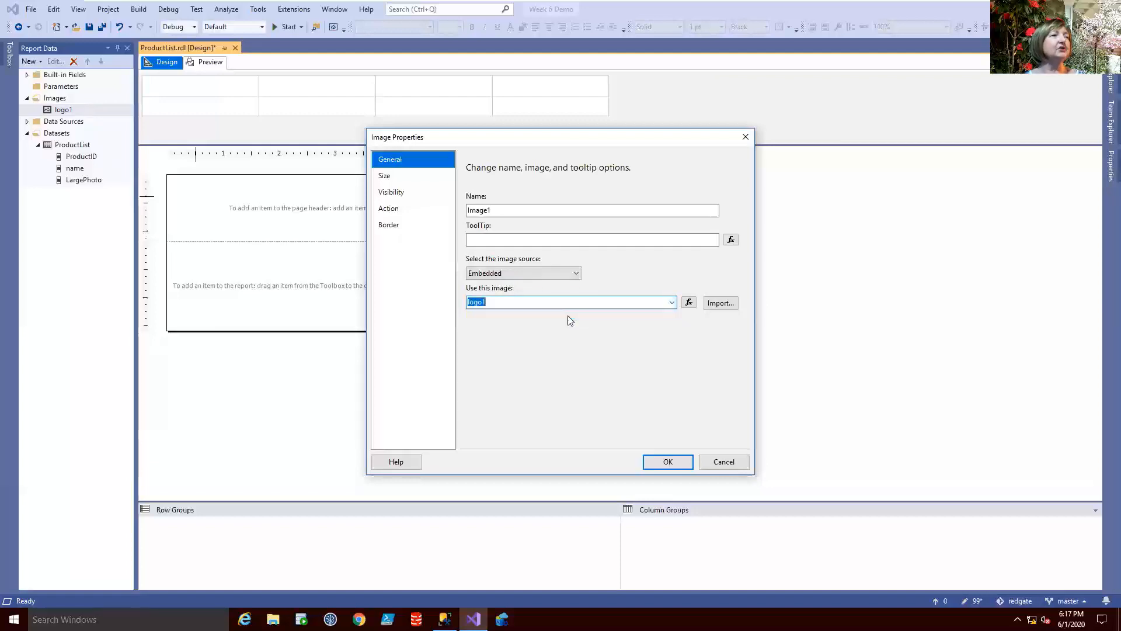
Set the header image's tooltip to "Redgate Logo!" and apply the image properties
{"action": "left_click", "coordinate": [536, 239]}
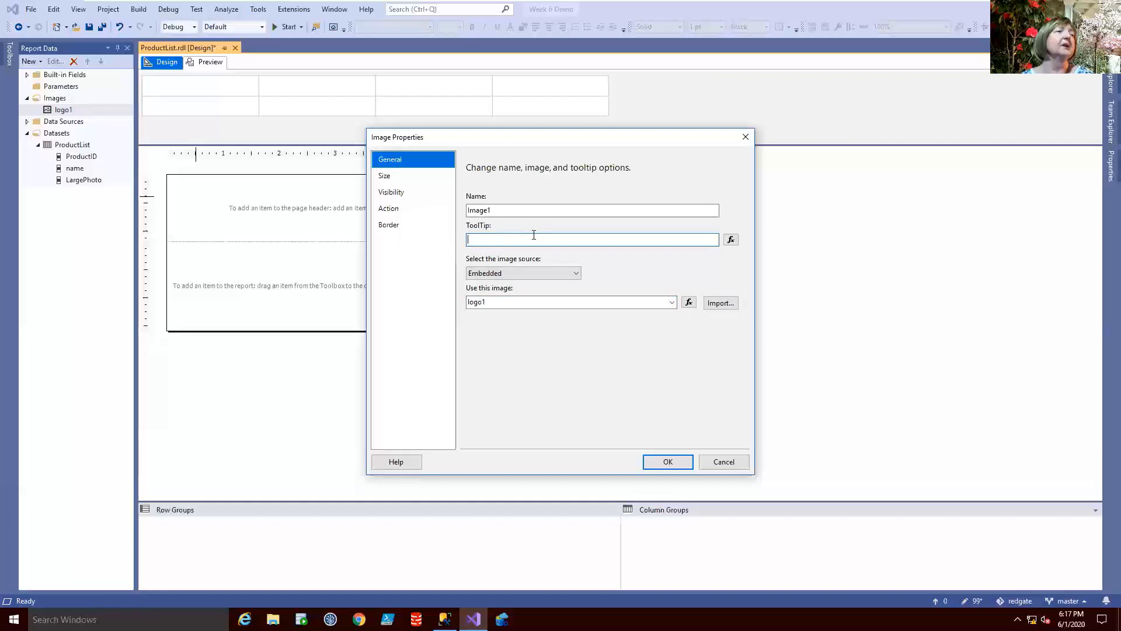
{"action": "type", "text": "R"}
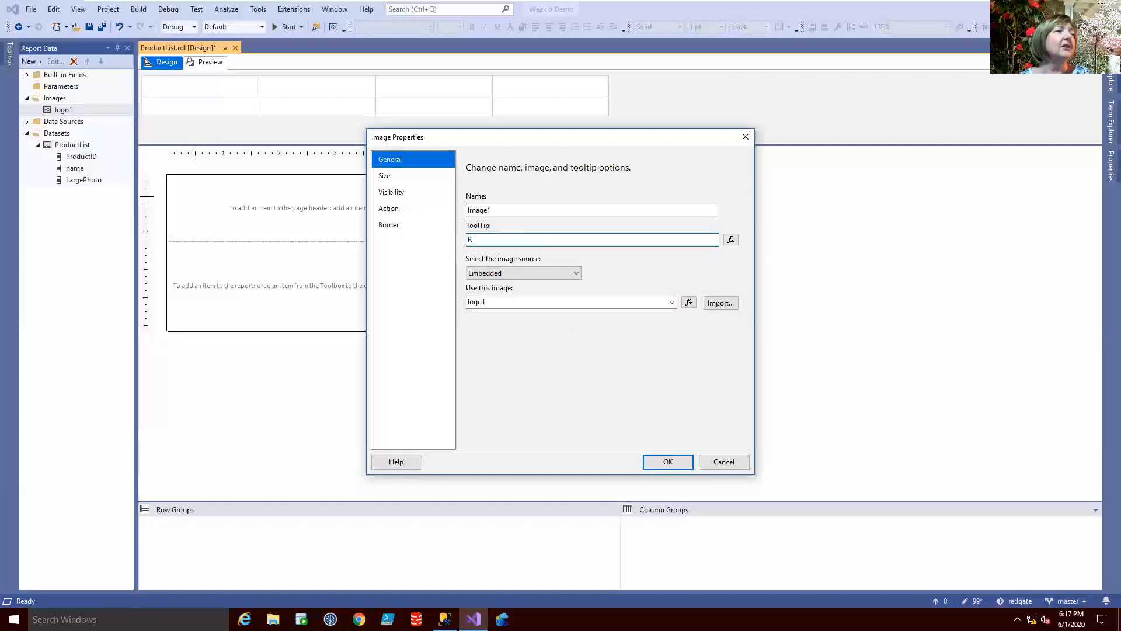
{"action": "type", "text": "edgate Lo"}
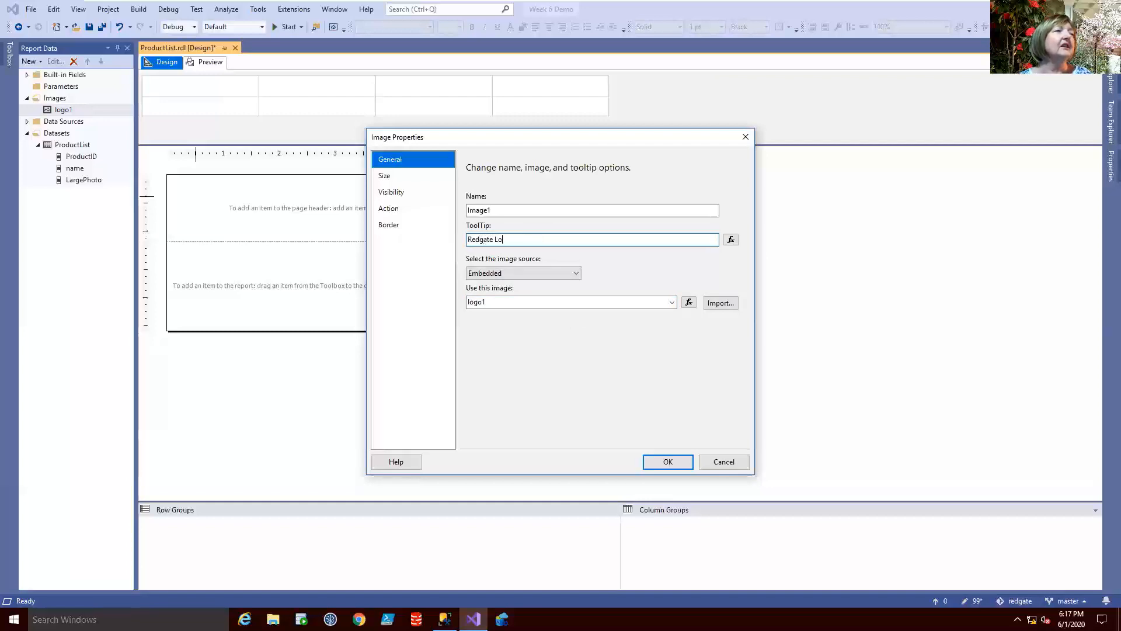
{"action": "type", "text": "go"}
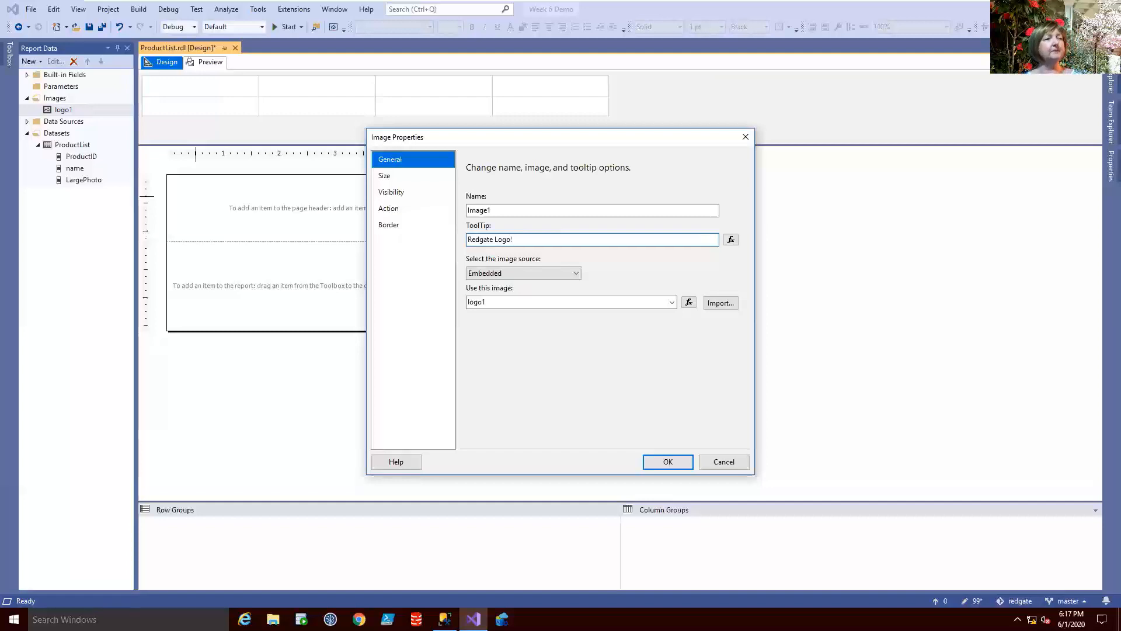
{"action": "type", "text": "!"}
{"action": "left_click", "coordinate": [672, 461]}
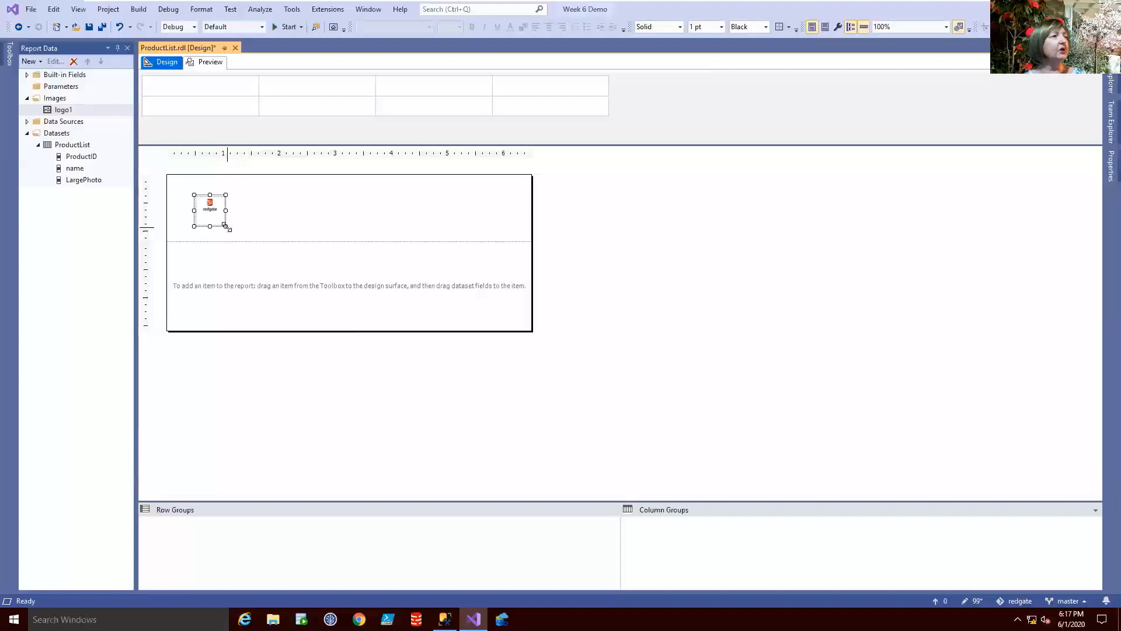
Enlarge the logo in the page header's upper-left corner and shorten the header to the logo's lower edge
{"action": "left_click_drag", "start_coordinate": [248, 235], "coordinate": [209, 203]}
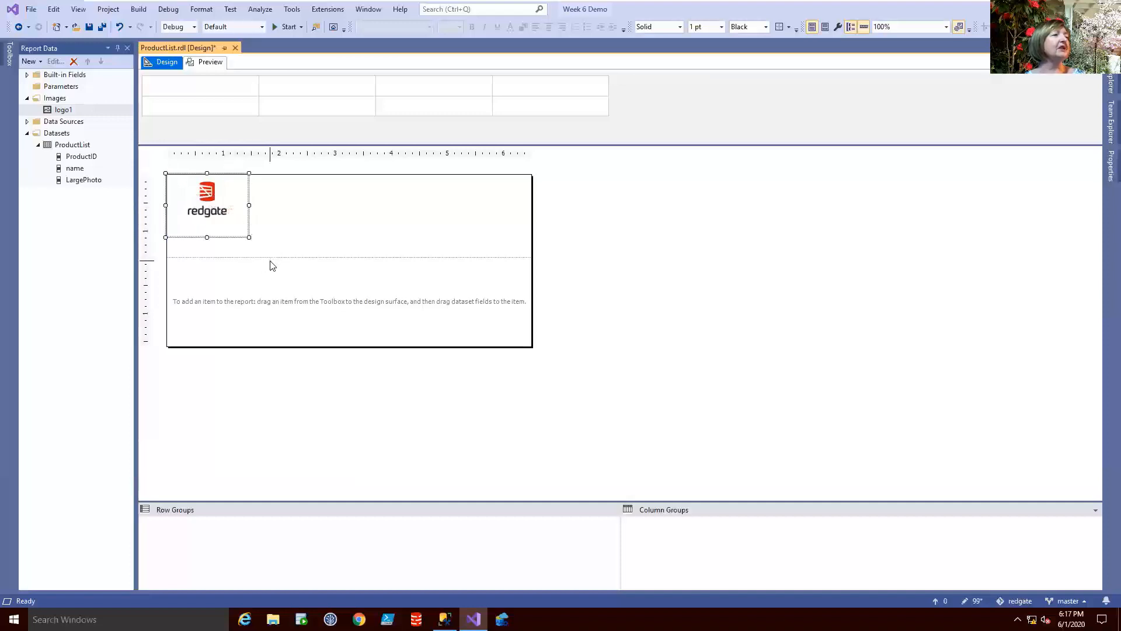
{"action": "left_click_drag", "start_coordinate": [269, 257], "coordinate": [276, 237]}
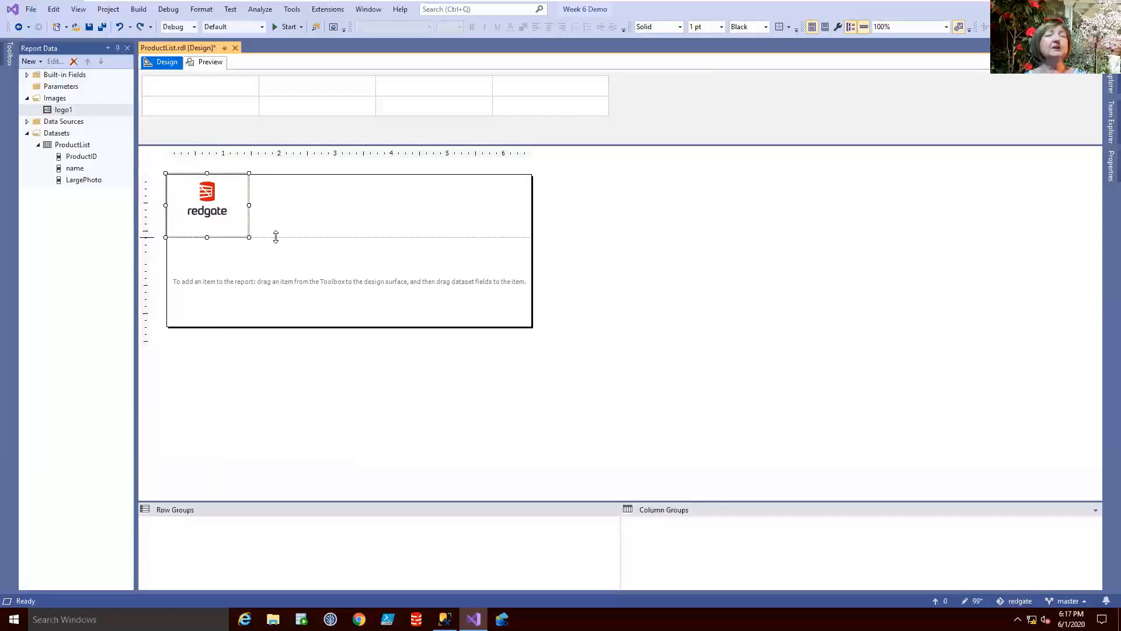
Preview the report, reload all externally modified project items, preview the header logo again, and return to the design view
{"action": "left_click", "coordinate": [209, 64]}
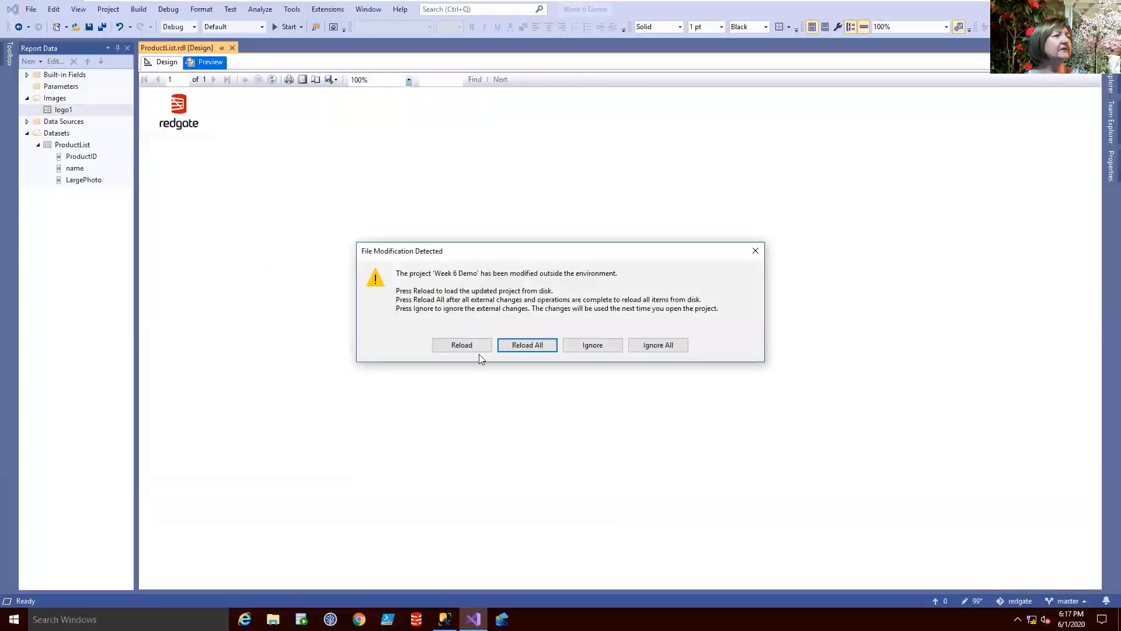
{"action": "left_click", "coordinate": [523, 346]}
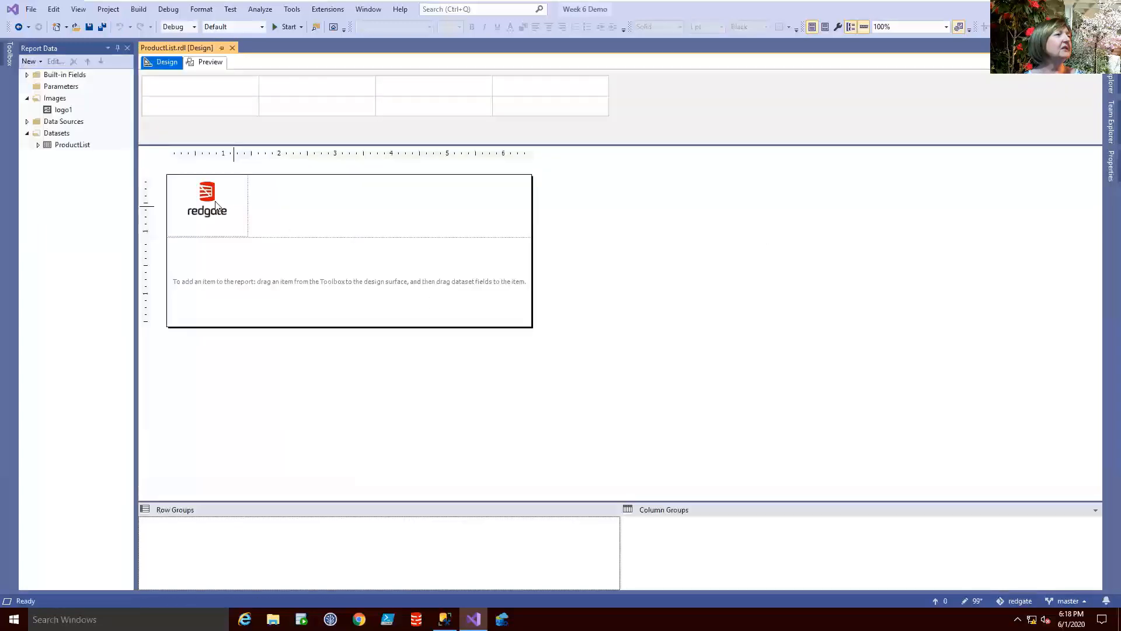
{"action": "left_click", "coordinate": [209, 63]}
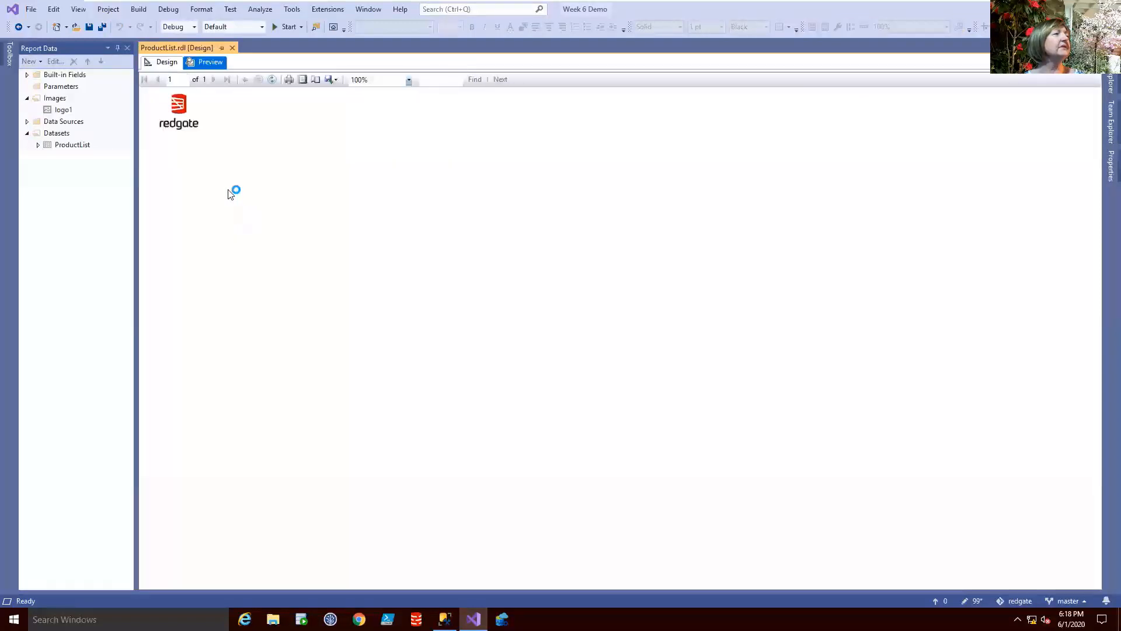
{"action": "mouse_move", "coordinate": [181, 111]}
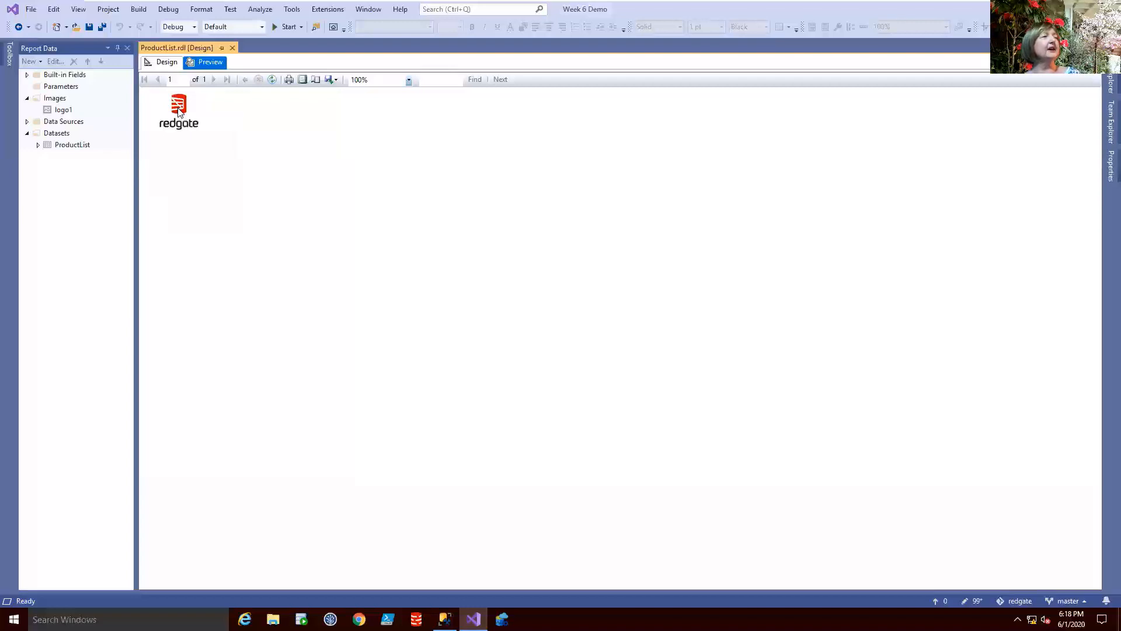
{"action": "left_click", "coordinate": [162, 64]}
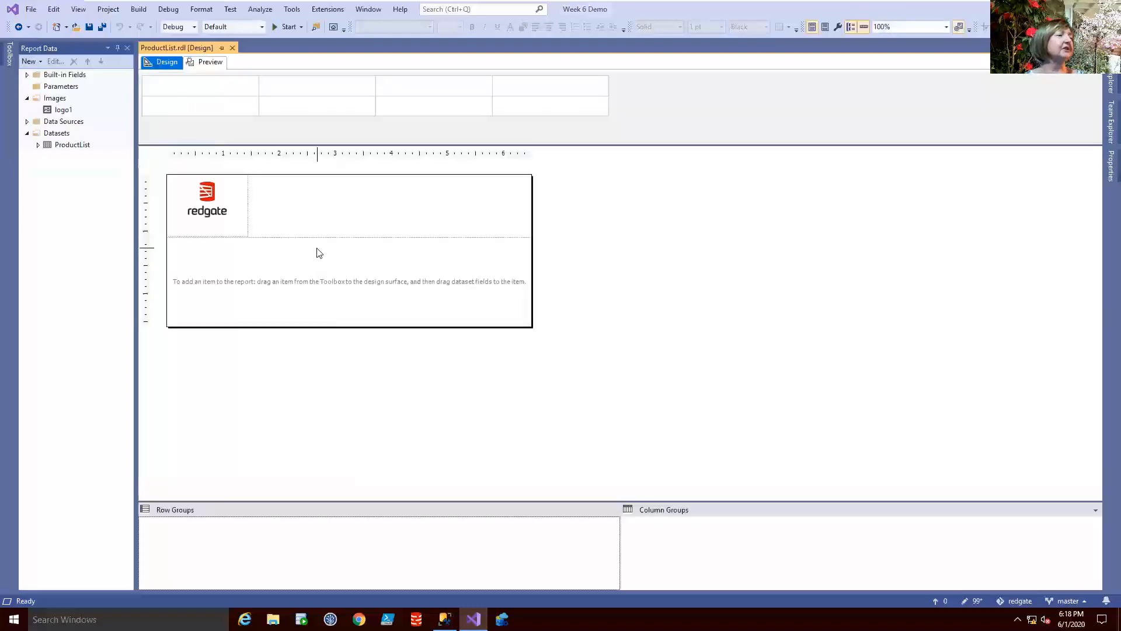
Make the page header slightly taller and add a horizontal line from its left edge to about 5.48 in, at about 0.95 in down
{"action": "left_click_drag", "start_coordinate": [311, 237], "coordinate": [311, 249]}
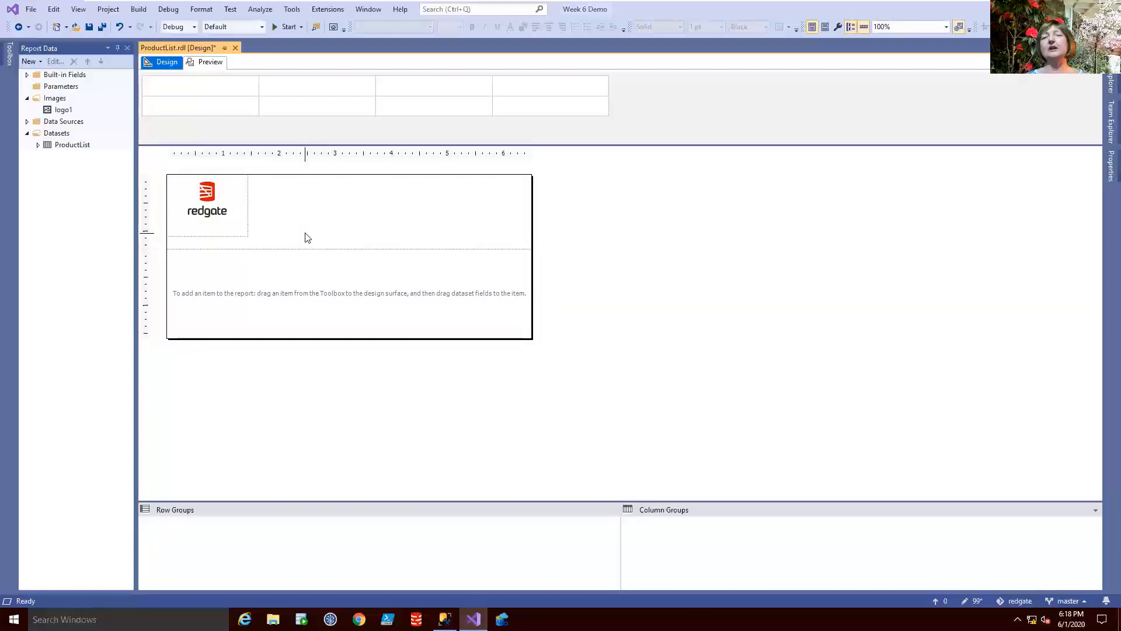
{"action": "right_click", "coordinate": [305, 236]}
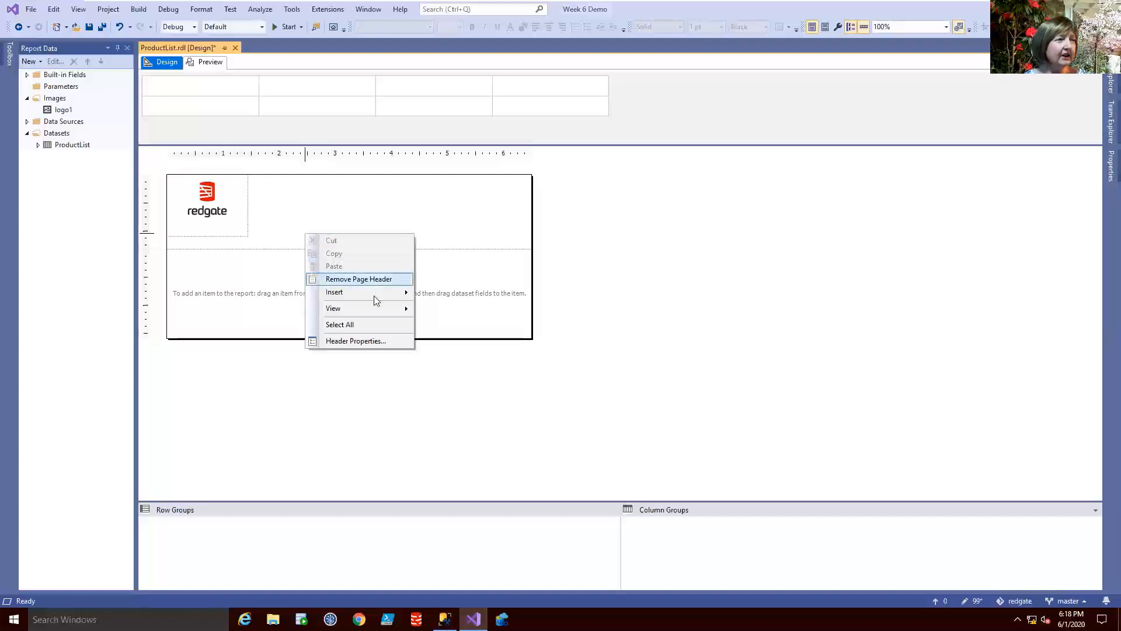
{"action": "mouse_move", "coordinate": [378, 294]}
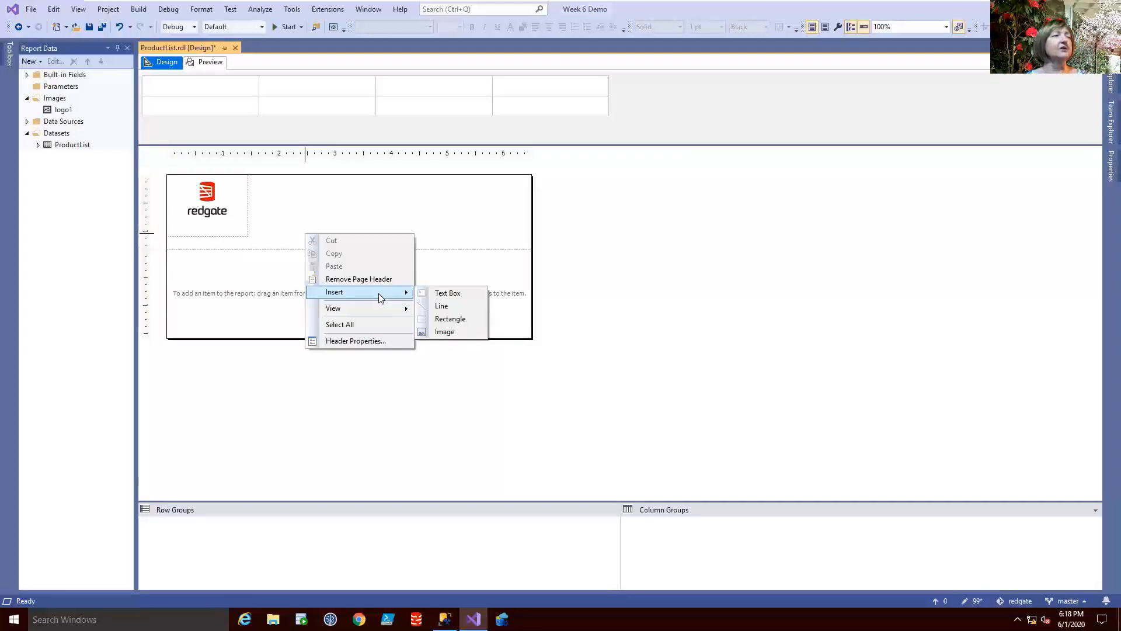
{"action": "left_click", "coordinate": [442, 305]}
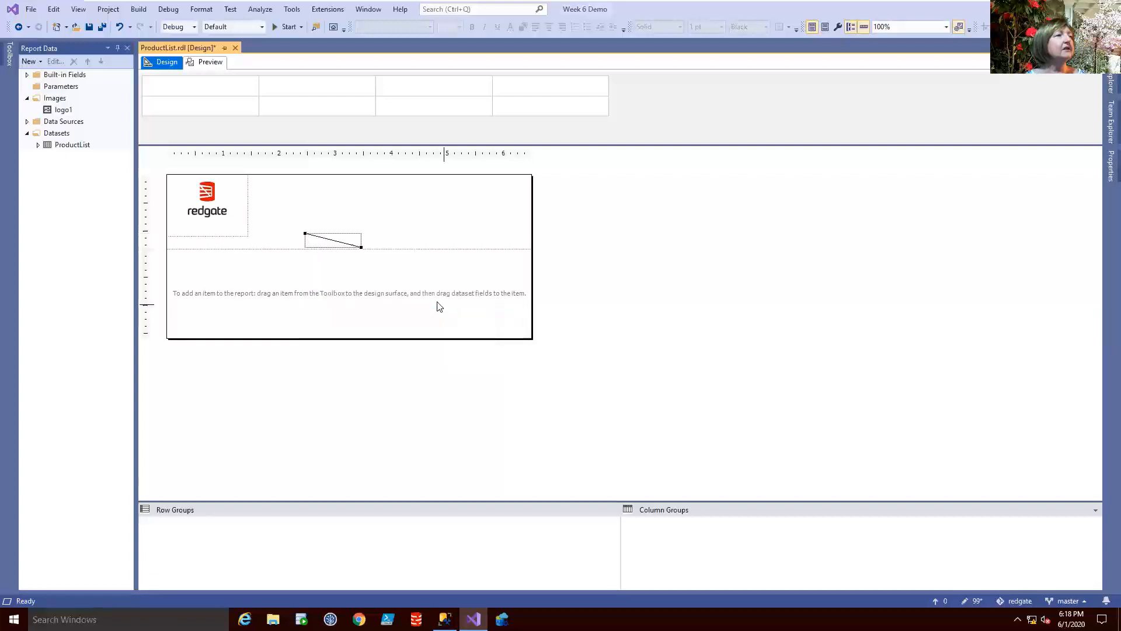
{"action": "mouse_move", "coordinate": [305, 233]}
{"action": "left_mouse_down"}
{"action": "mouse_move", "coordinate": [304, 247]}
{"action": "mouse_move", "coordinate": [247, 229]}
{"action": "mouse_move", "coordinate": [187, 228]}
{"action": "mouse_move", "coordinate": [473, 227]}
{"action": "left_mouse_up"}
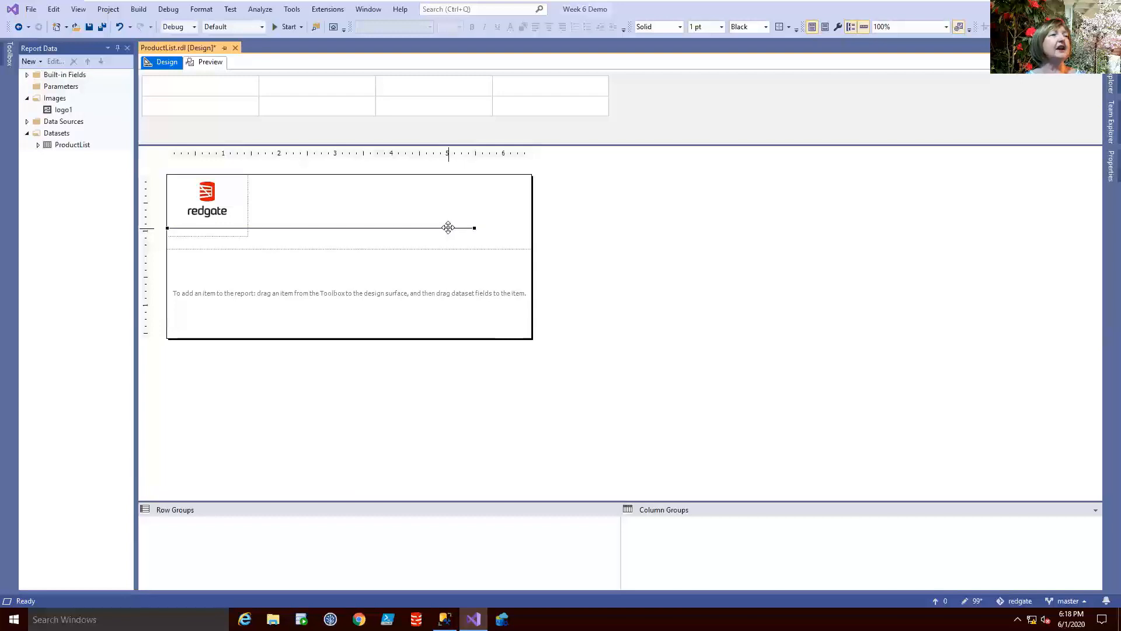
Set the header line's LineColor property to Red
{"action": "right_click", "coordinate": [449, 227]}
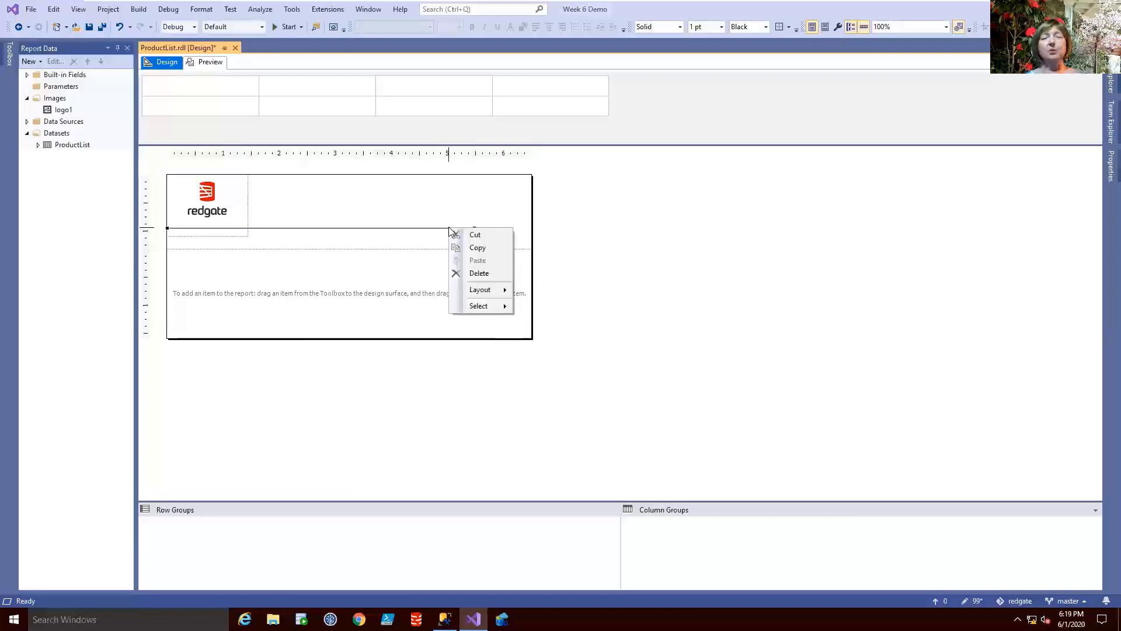
{"action": "left_click", "coordinate": [1105, 167]}
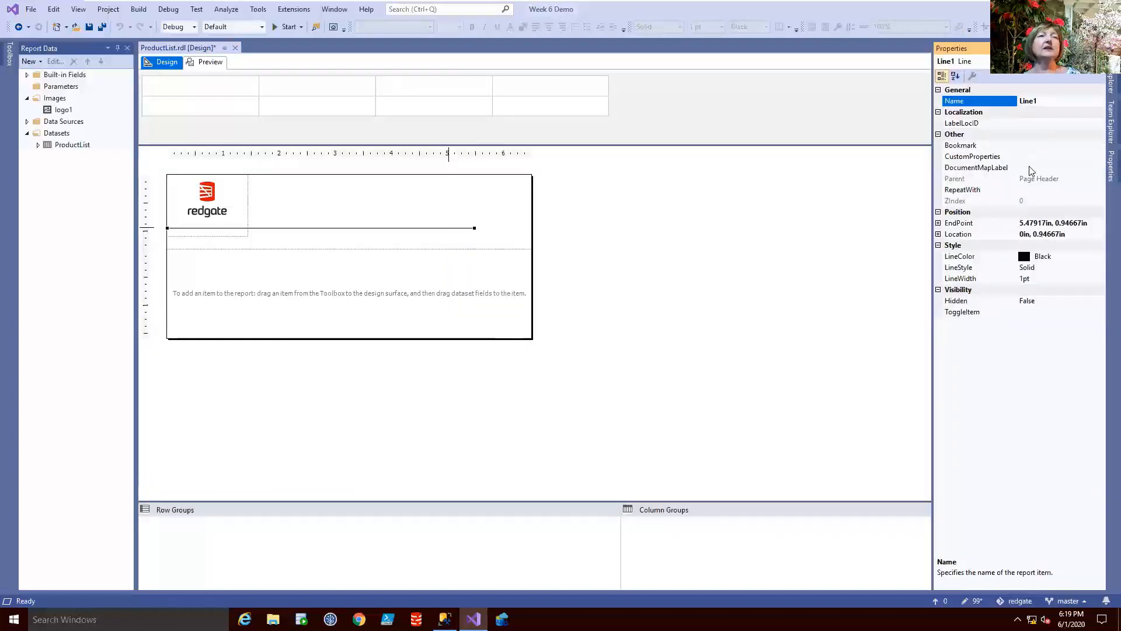
{"action": "left_click", "coordinate": [1051, 257]}
{"action": "left_click", "coordinate": [1100, 256]}
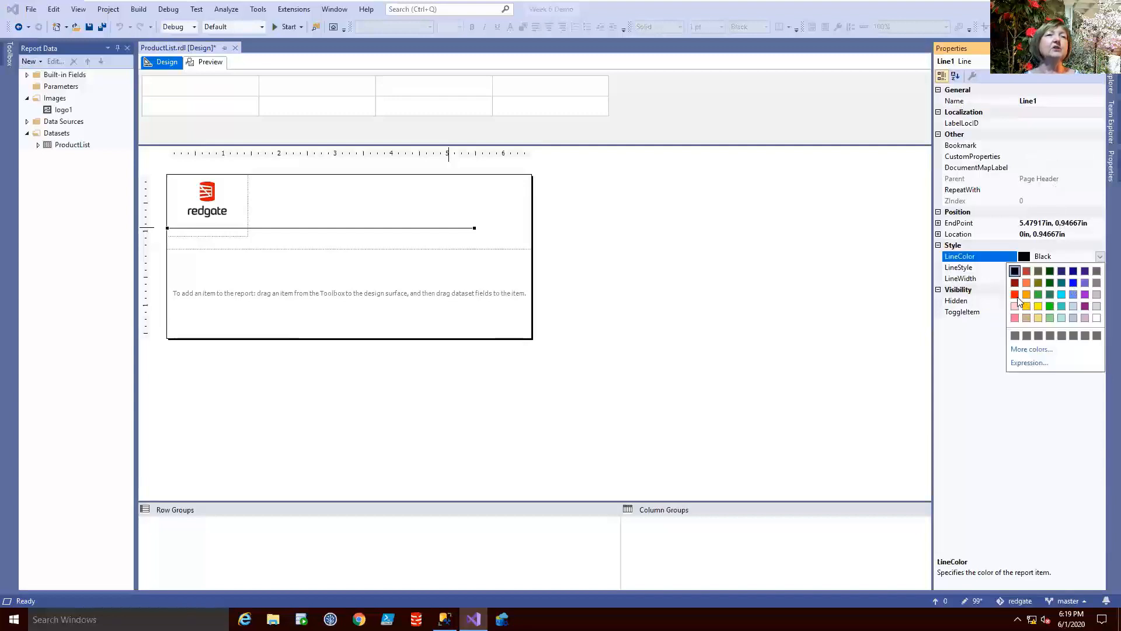
{"action": "left_click", "coordinate": [1016, 295]}
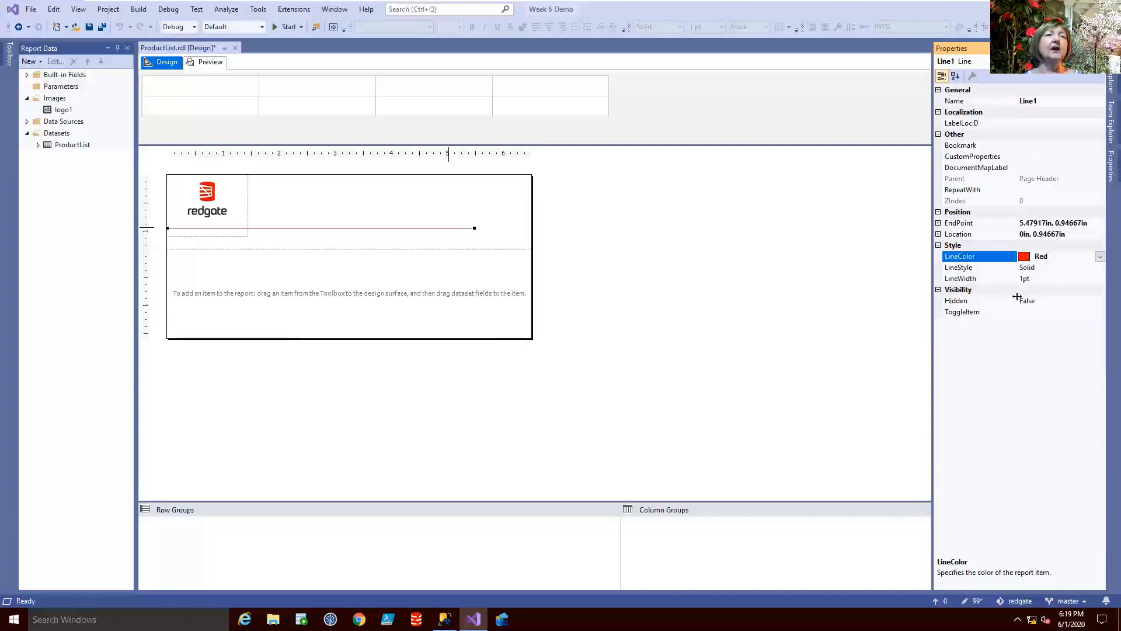
Set the header line's LineWidth to 5pt
{"action": "left_click", "coordinate": [1064, 278]}
{"action": "key", "text": "BackSpace"}
{"action": "key", "text": "BackSpace"}
{"action": "key", "text": "BackSpace"}
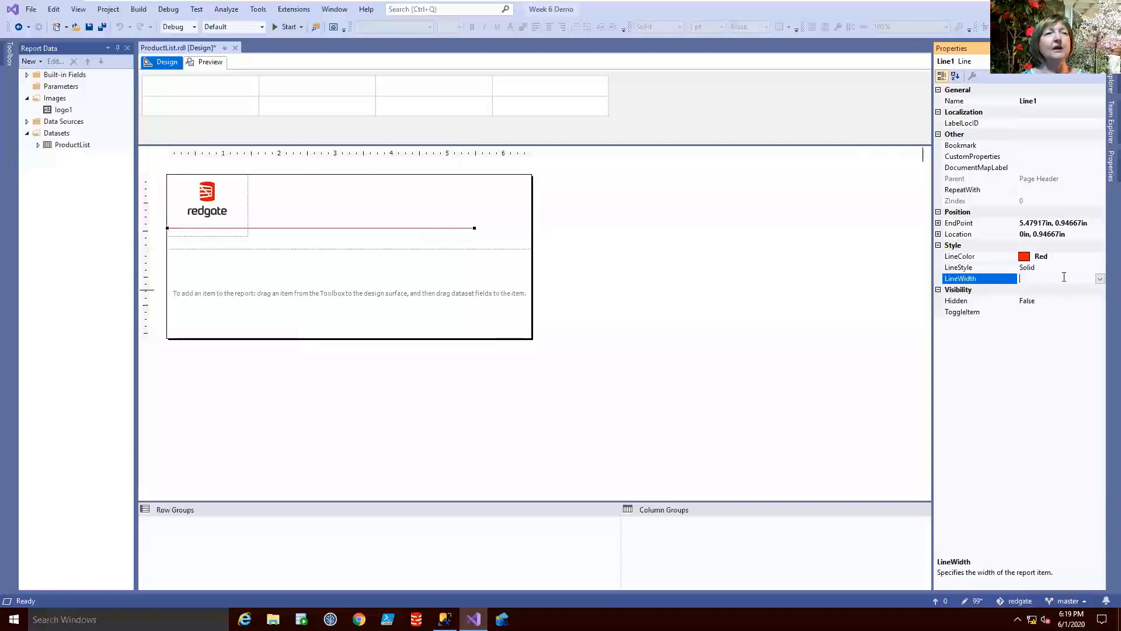
{"action": "type", "text": "5pt"}
{"action": "key", "text": "Return"}
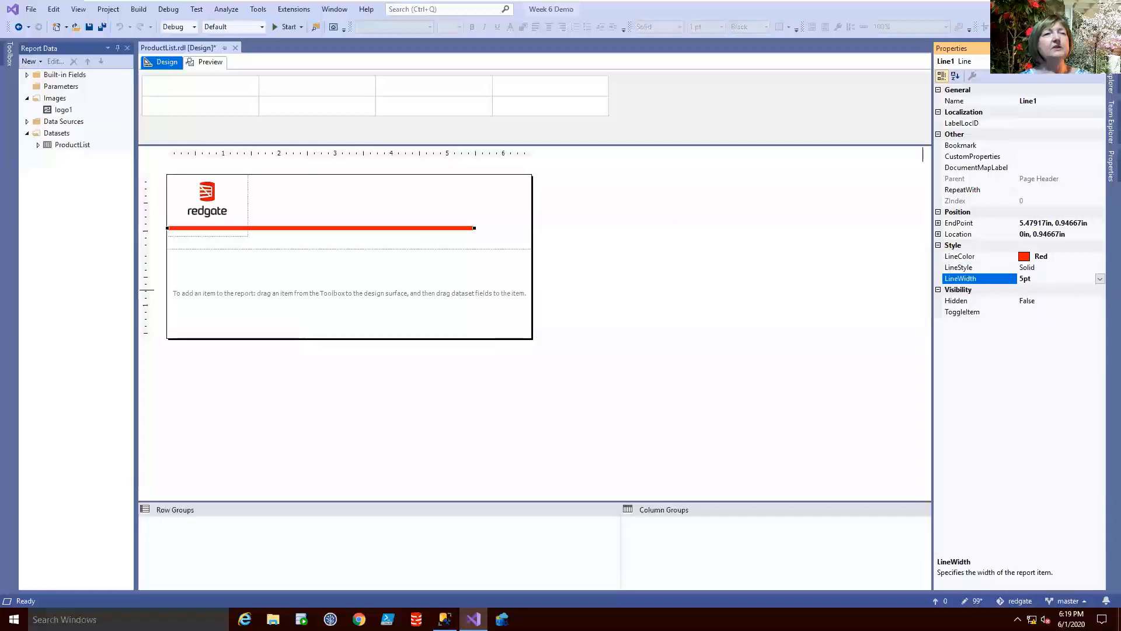
Duplicate the red header line, place the copy just below the original from the left edge, and extend its right end slightly farther
{"action": "right_click", "coordinate": [428, 230]}
{"action": "left_click", "coordinate": [433, 249]}
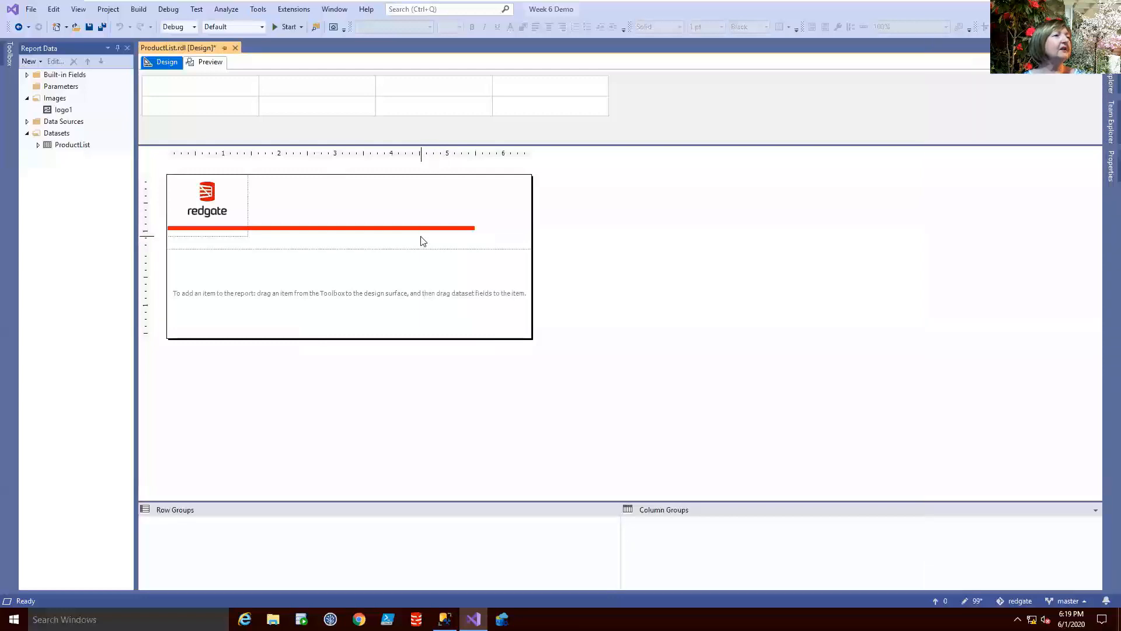
{"action": "right_click", "coordinate": [421, 237]}
{"action": "left_click", "coordinate": [448, 270]}
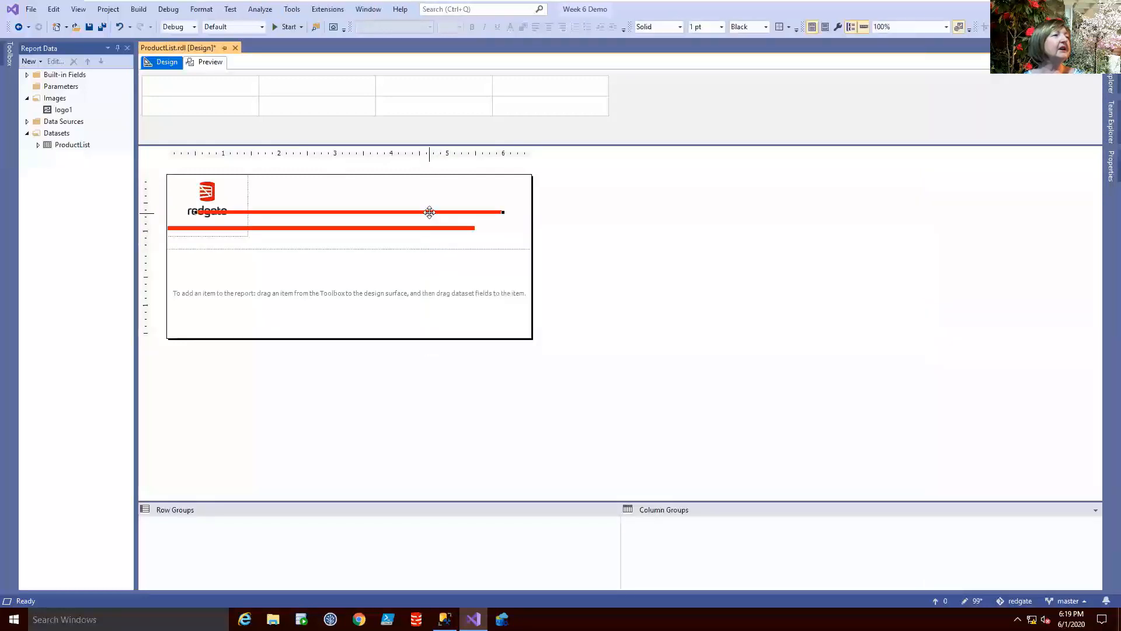
{"action": "left_click_drag", "start_coordinate": [428, 211], "coordinate": [398, 237]}
{"action": "left_click_drag", "start_coordinate": [475, 237], "coordinate": [492, 237]}
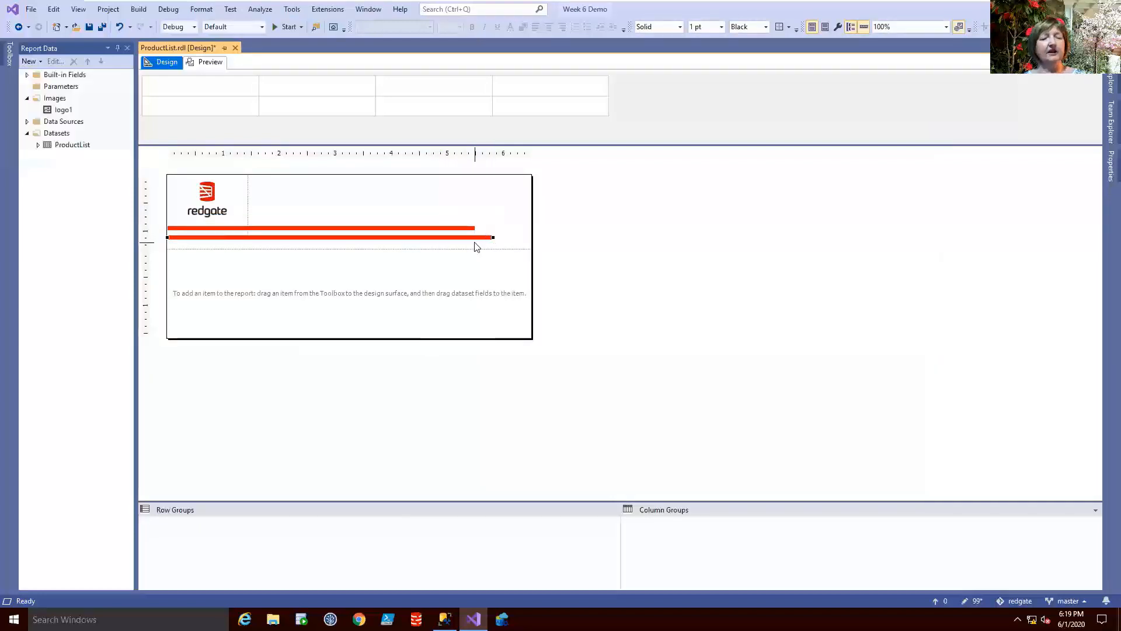
Paste a third red line below the second, starting at the left edge and extending farther right than the other two
{"action": "key", "text": "ctrl+v"}
{"action": "left_click_drag", "start_coordinate": [439, 211], "coordinate": [517, 246]}
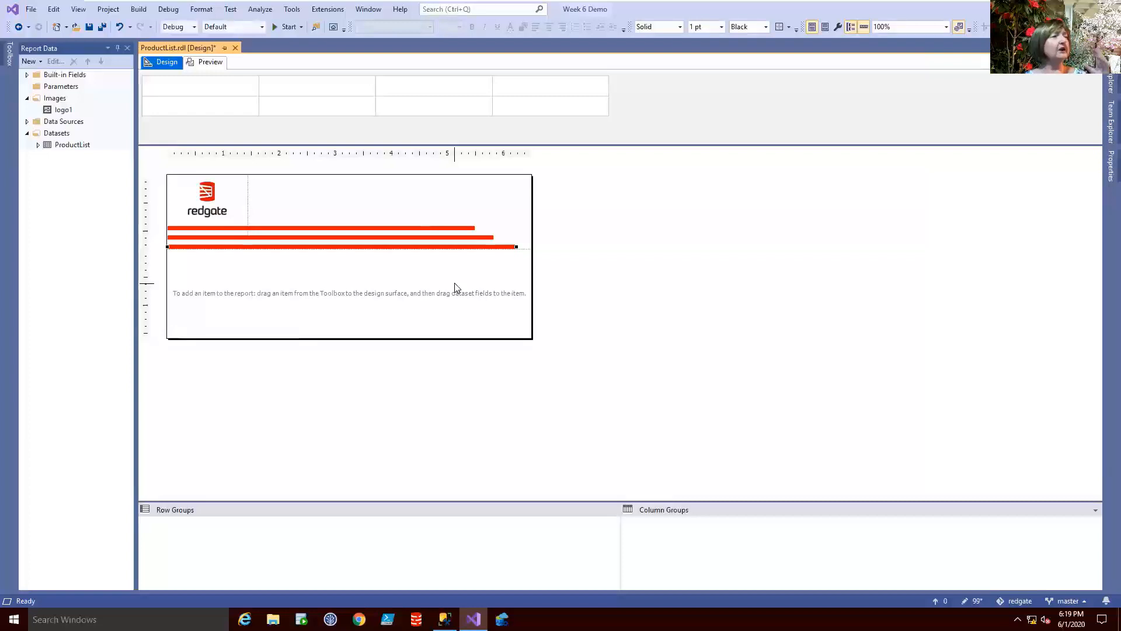
{"action": "left_click", "coordinate": [216, 197]}
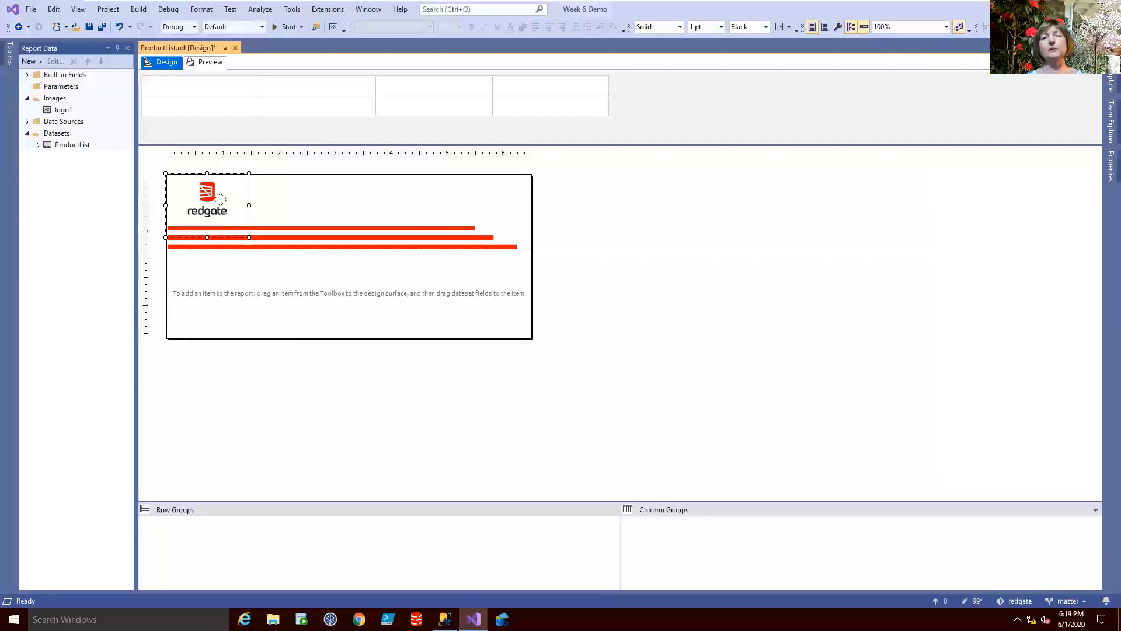
Insert a List in the report body and move it near the body's upper-left corner, directly below the red lines
{"action": "right_click", "coordinate": [197, 272]}
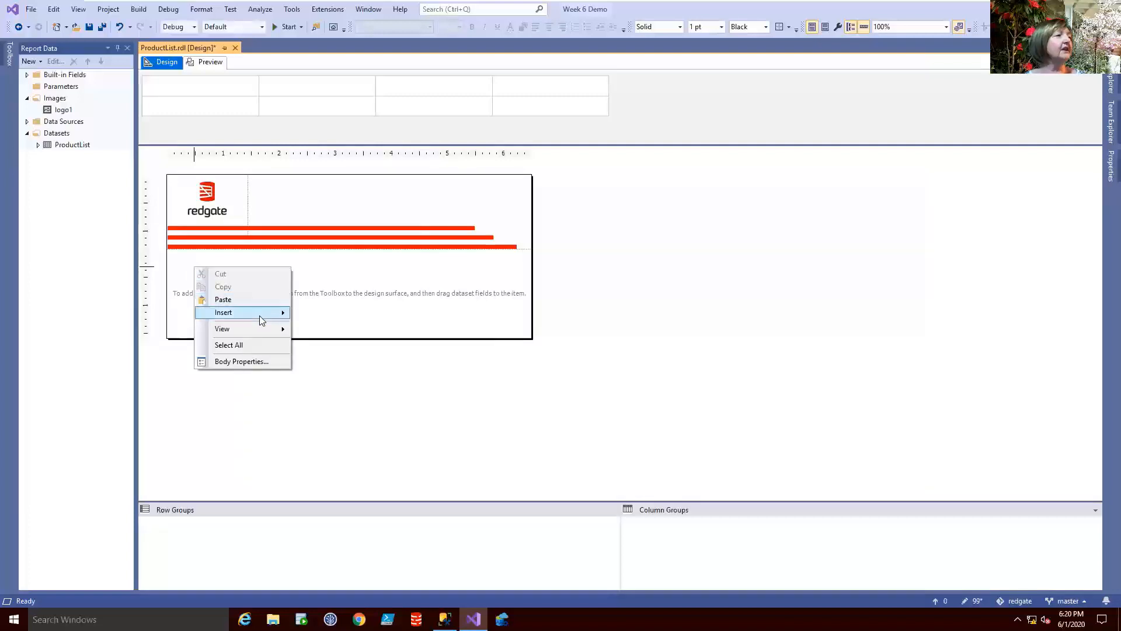
{"action": "mouse_move", "coordinate": [260, 315]}
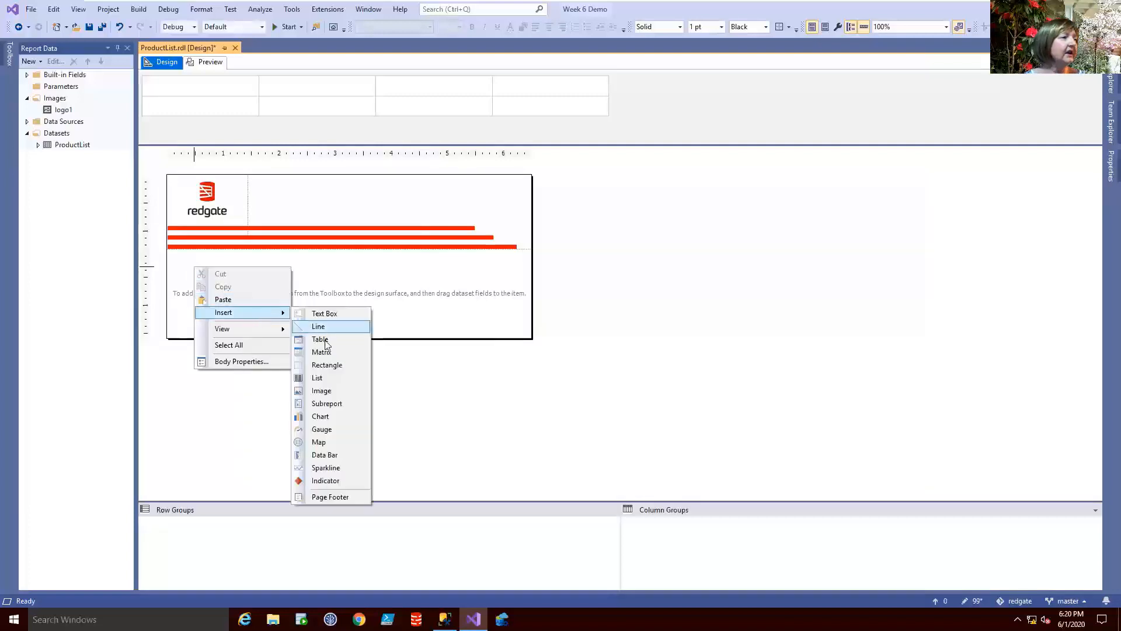
{"action": "left_click", "coordinate": [321, 378]}
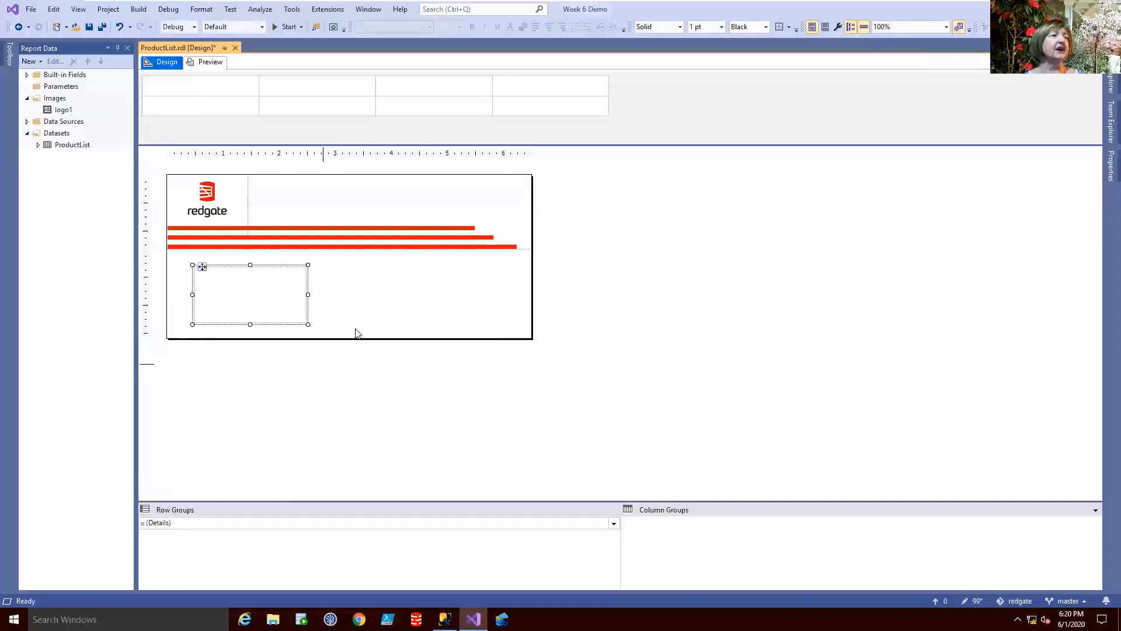
{"action": "left_click", "coordinate": [212, 286]}
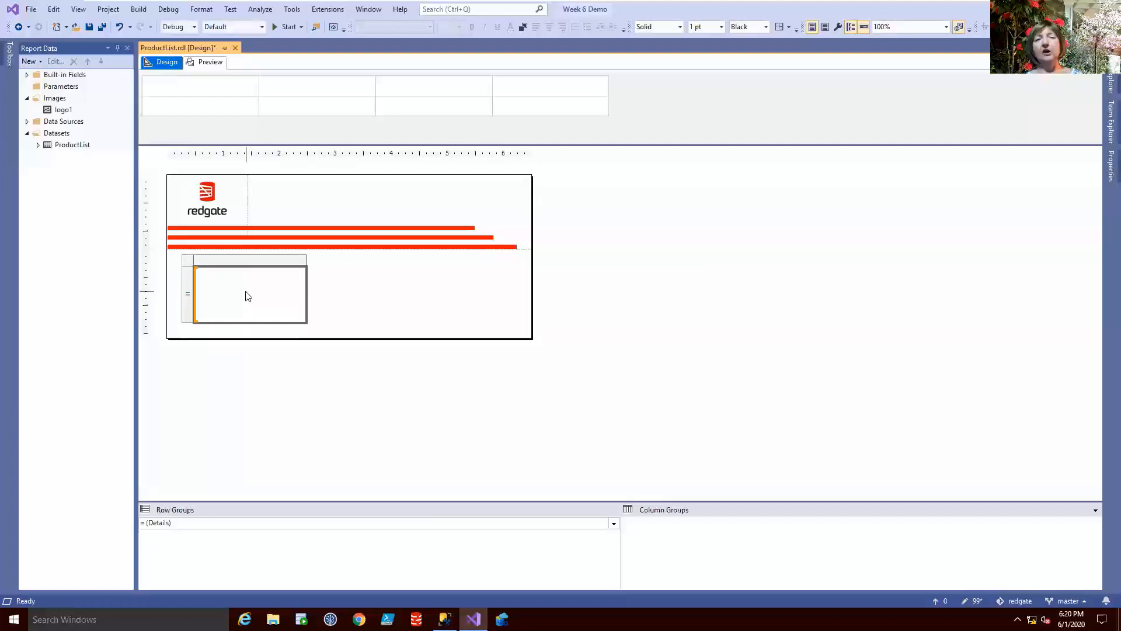
{"action": "left_click", "coordinate": [187, 260]}
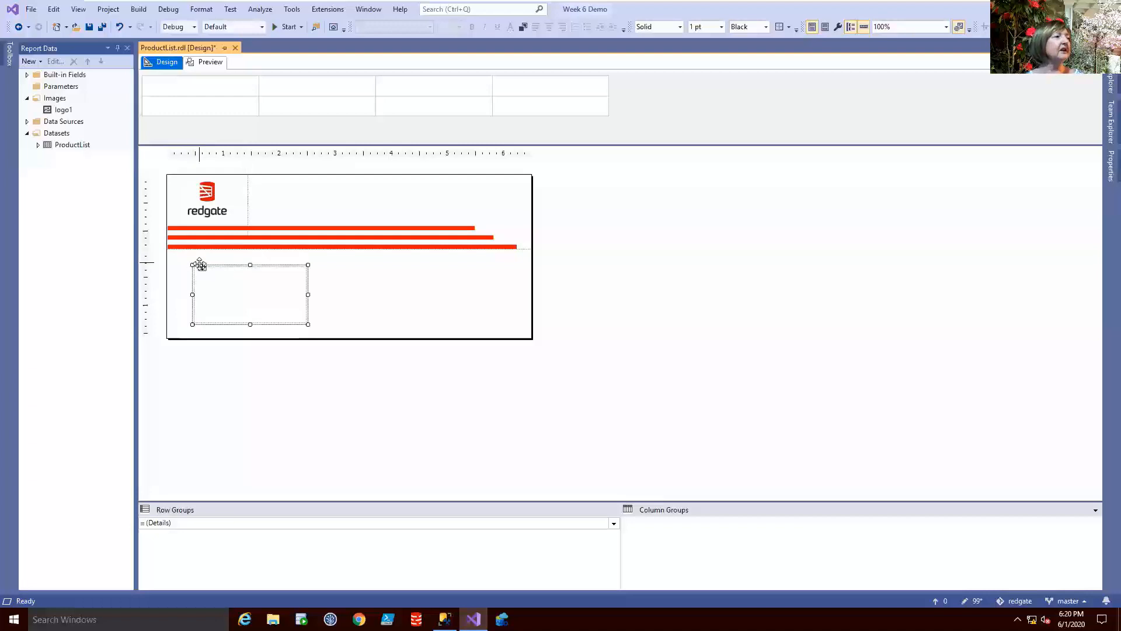
{"action": "left_click_drag", "start_coordinate": [203, 267], "coordinate": [183, 253]}
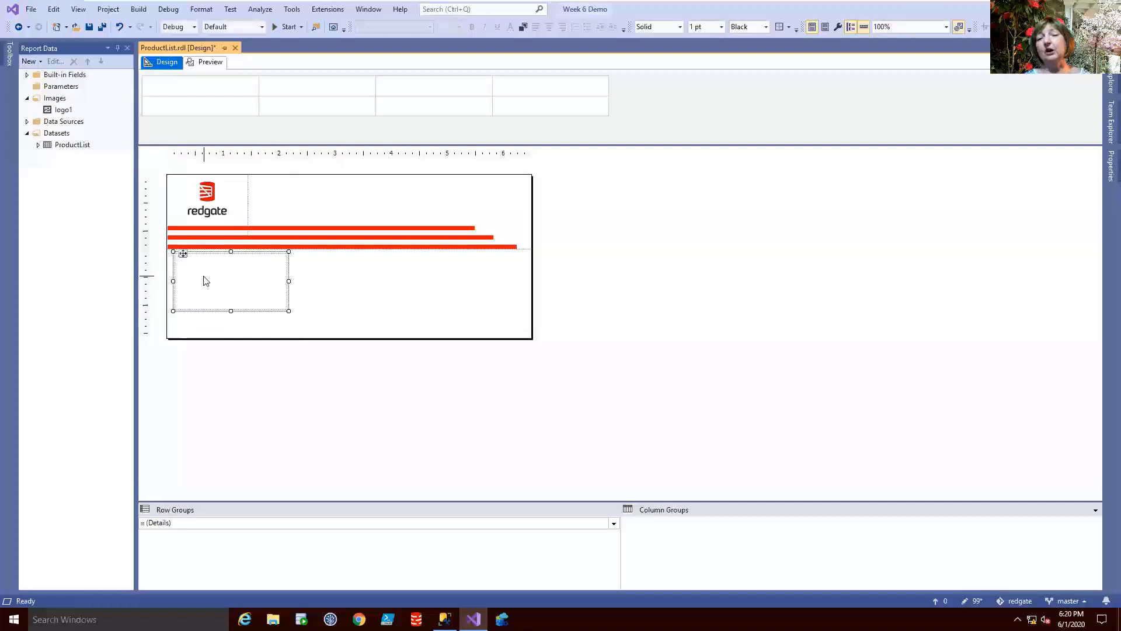
Insert a text box inside the list and bind it to the ProductID field
{"action": "left_click", "coordinate": [204, 279]}
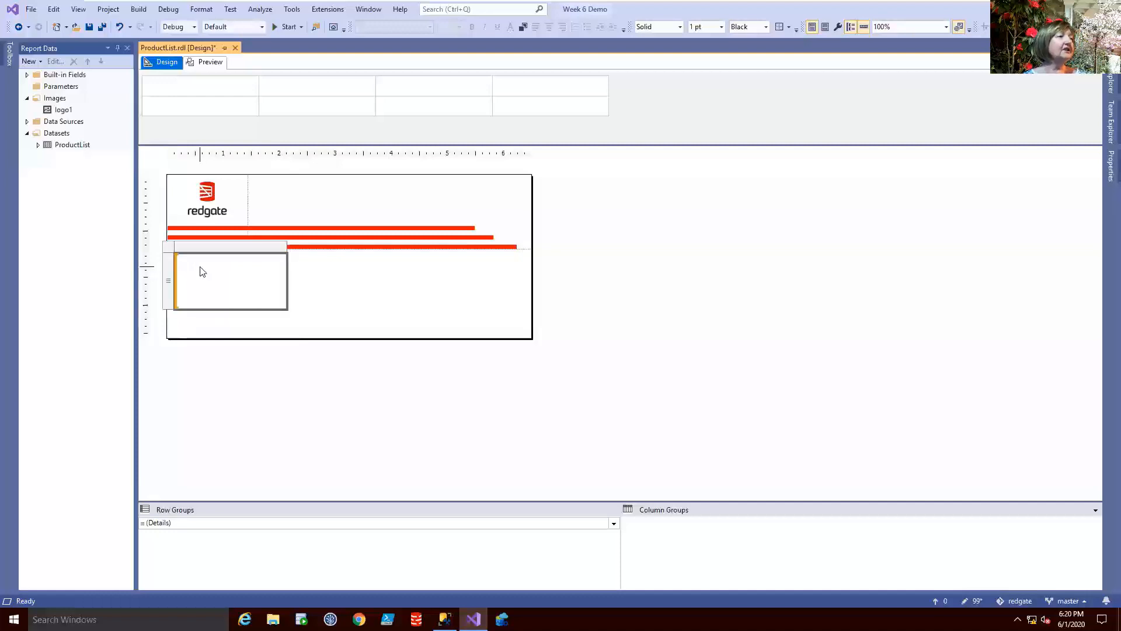
{"action": "right_click", "coordinate": [193, 270]}
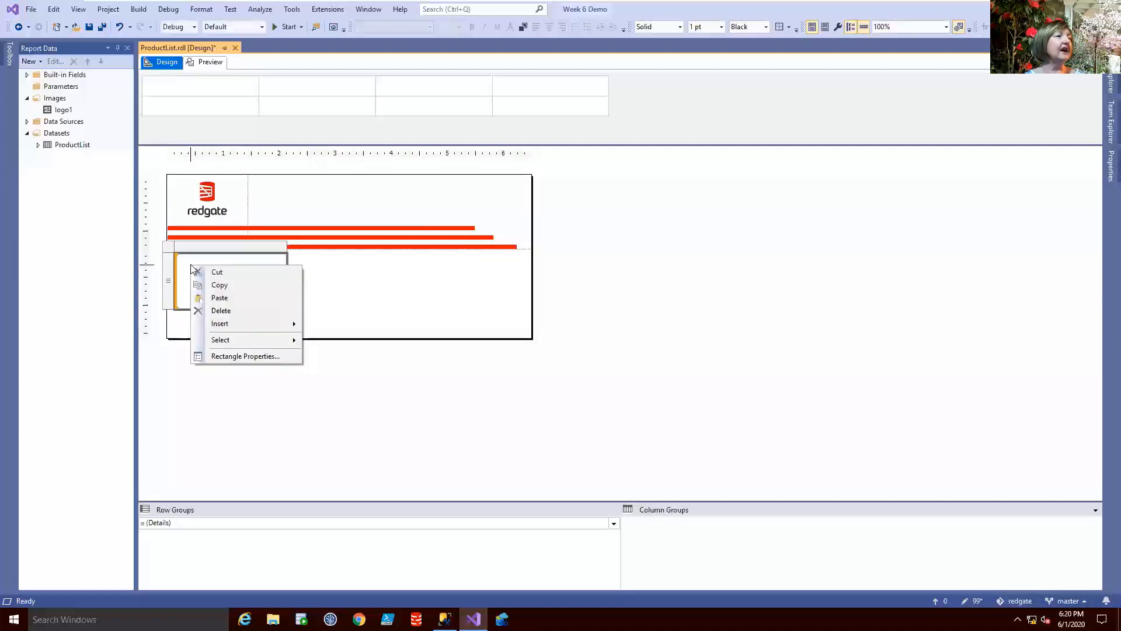
{"action": "mouse_move", "coordinate": [219, 325]}
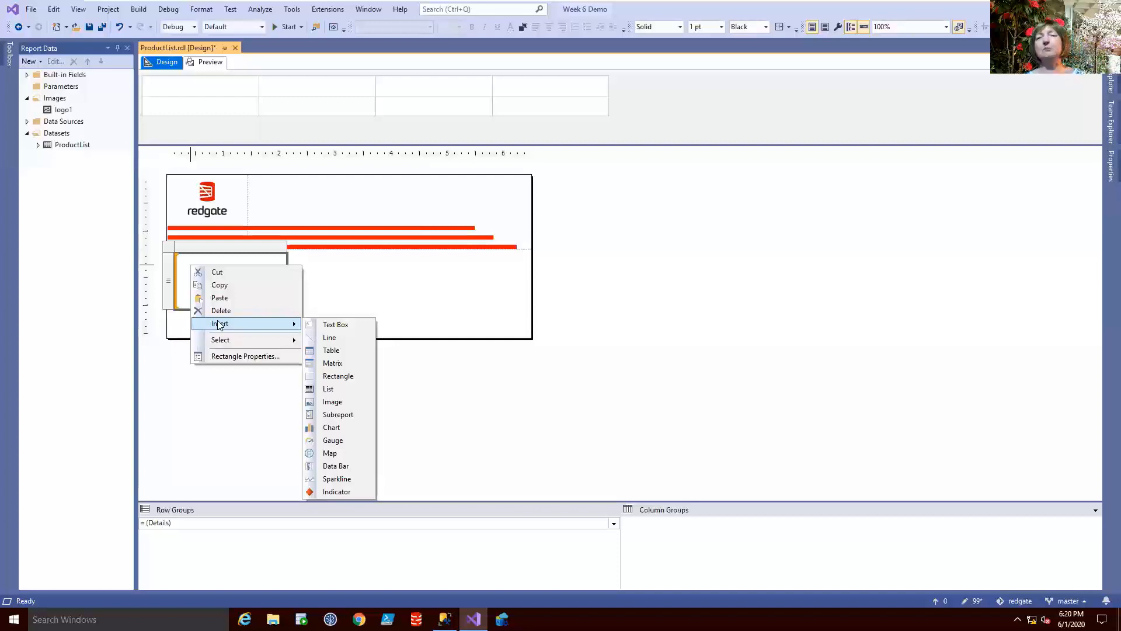
{"action": "left_click", "coordinate": [331, 325]}
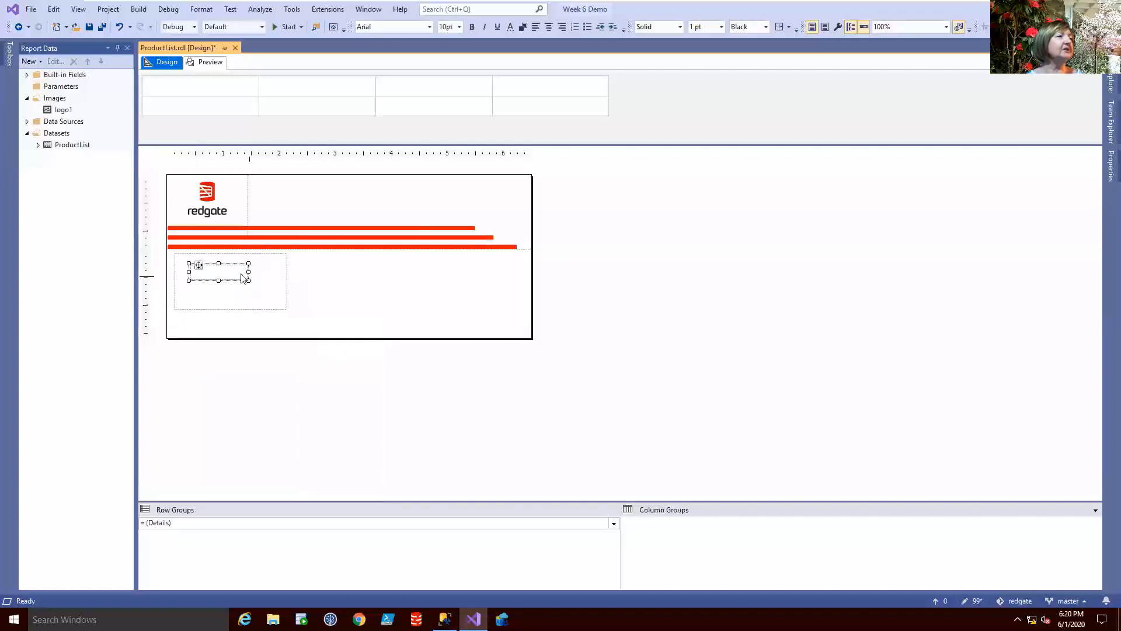
{"action": "left_click", "coordinate": [241, 269]}
{"action": "left_click", "coordinate": [273, 281]}
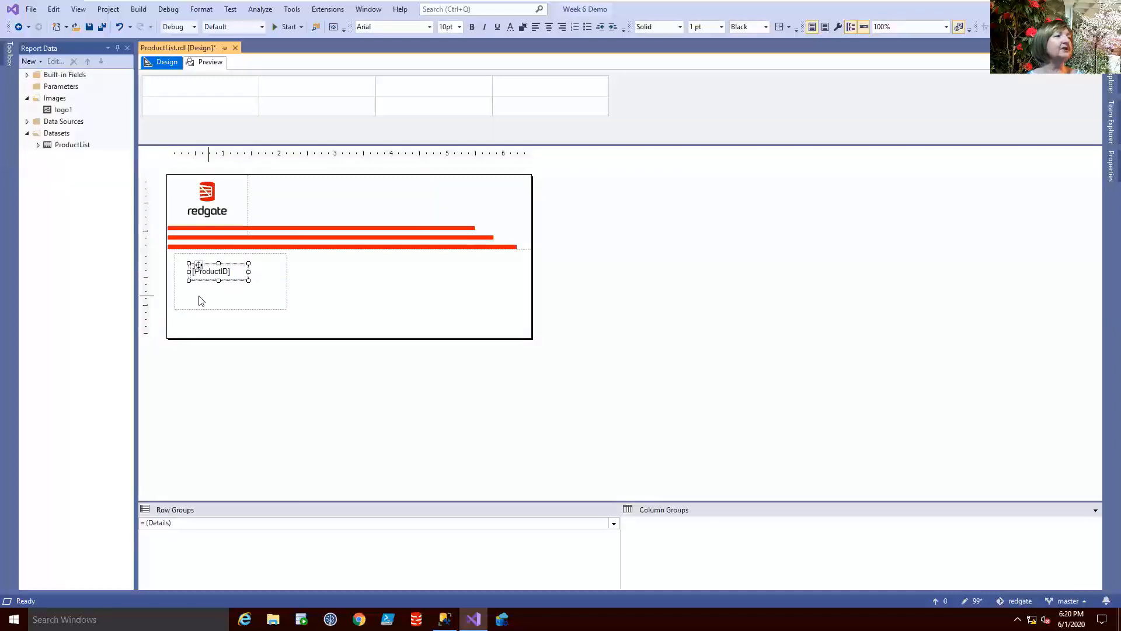
Insert a second text box in the list below ProductID and bind it to the name field
{"action": "right_click", "coordinate": [200, 297]}
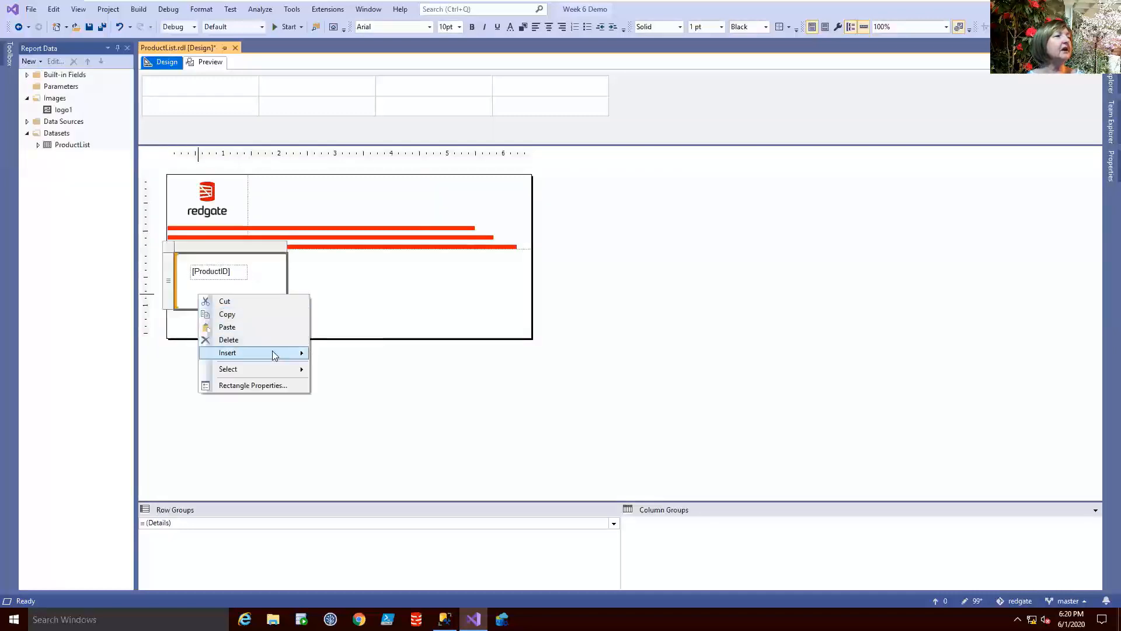
{"action": "mouse_move", "coordinate": [270, 352]}
{"action": "left_click", "coordinate": [329, 353]}
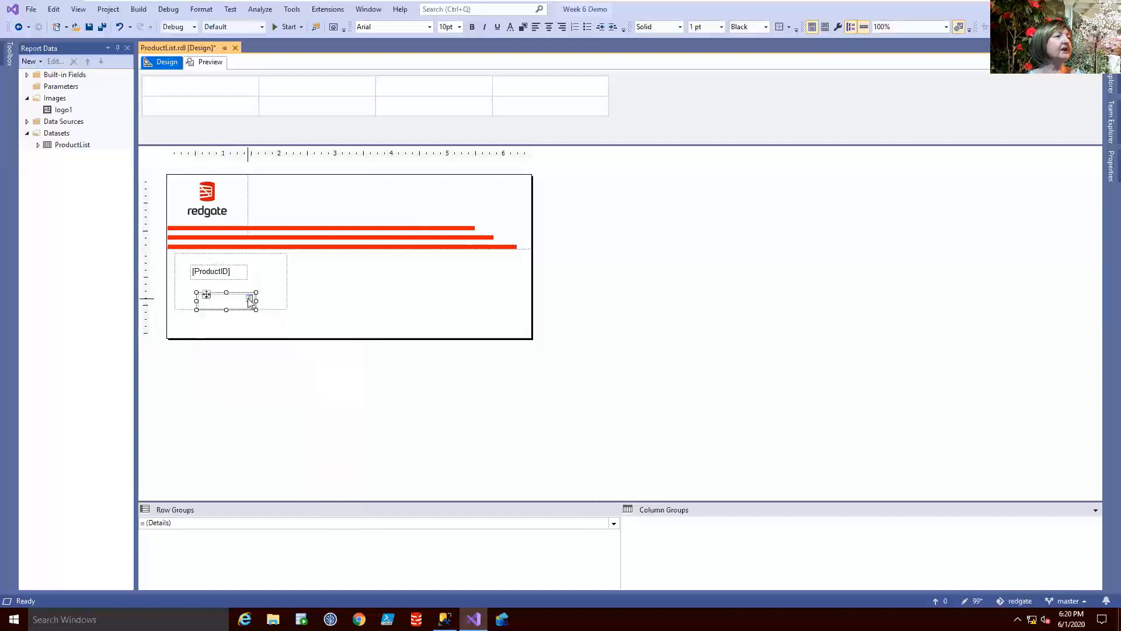
{"action": "left_click", "coordinate": [251, 300]}
{"action": "left_click", "coordinate": [260, 323]}
Move the ProductID text box to the list's upper-left corner and align the name text box below it along the left edge
{"action": "left_click", "coordinate": [206, 277]}
{"action": "left_click_drag", "start_coordinate": [197, 265], "coordinate": [184, 256]}
{"action": "left_click", "coordinate": [206, 296]}
{"action": "left_click", "coordinate": [212, 287]}
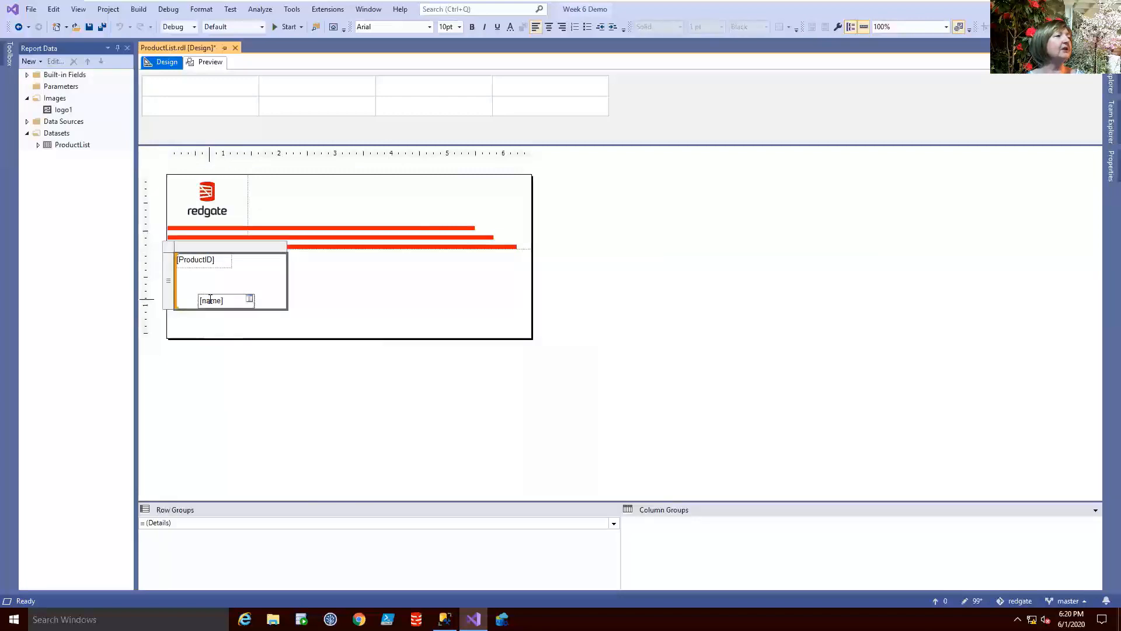
{"action": "left_click", "coordinate": [202, 297]}
{"action": "left_click", "coordinate": [204, 290]}
{"action": "left_click", "coordinate": [205, 299]}
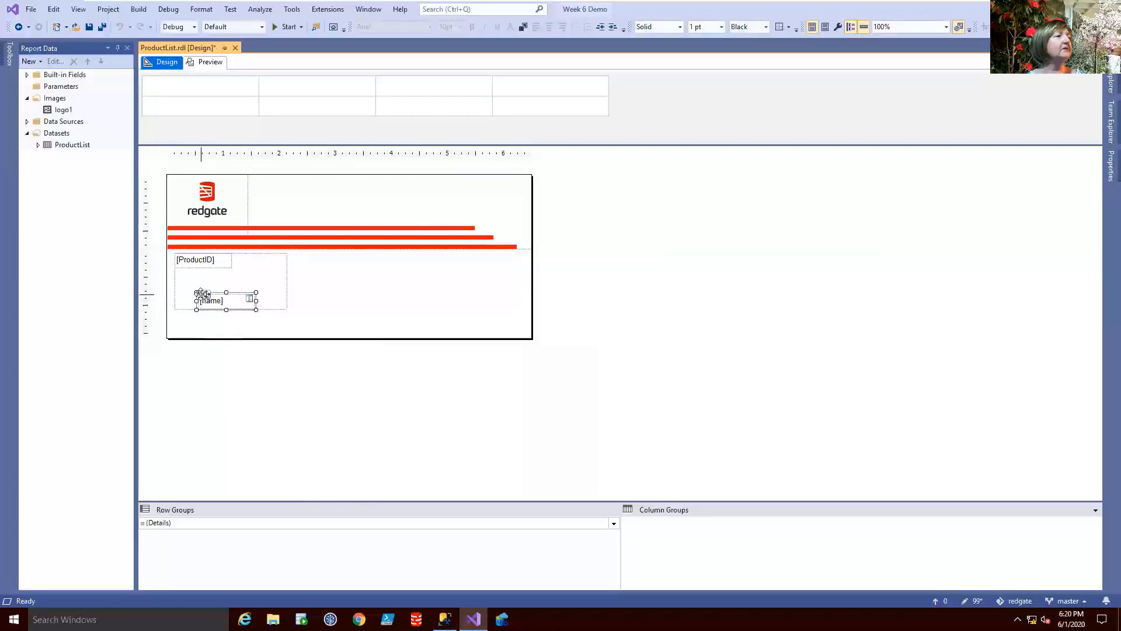
{"action": "left_click_drag", "start_coordinate": [207, 295], "coordinate": [184, 273]}
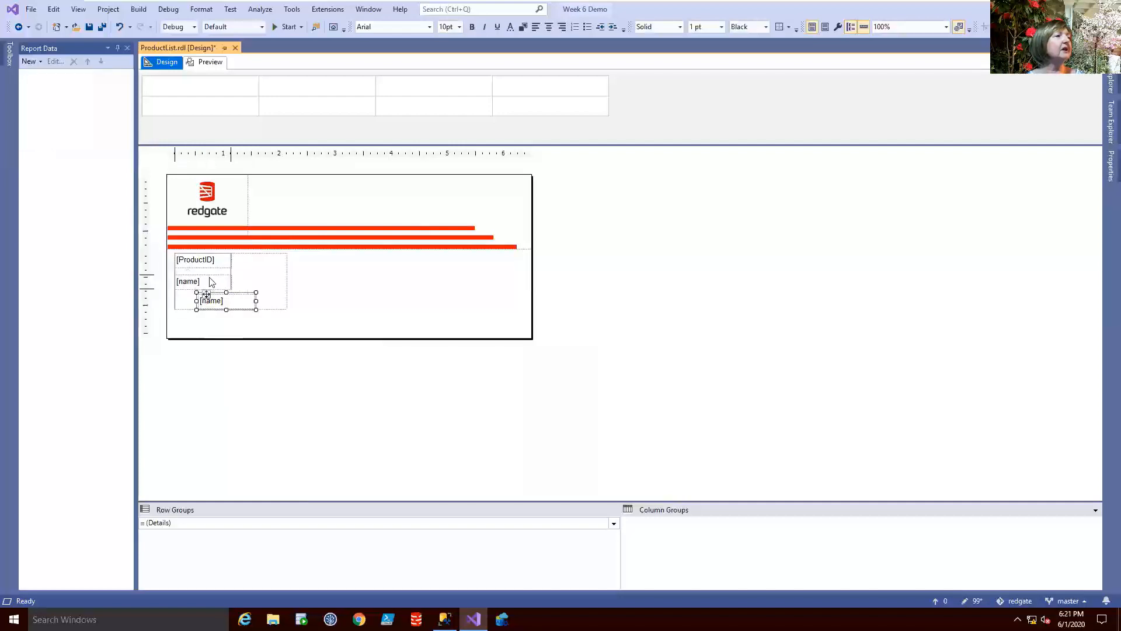
Widen the list to the right end of the longest red line and make its row slightly taller
{"action": "left_click", "coordinate": [251, 279]}
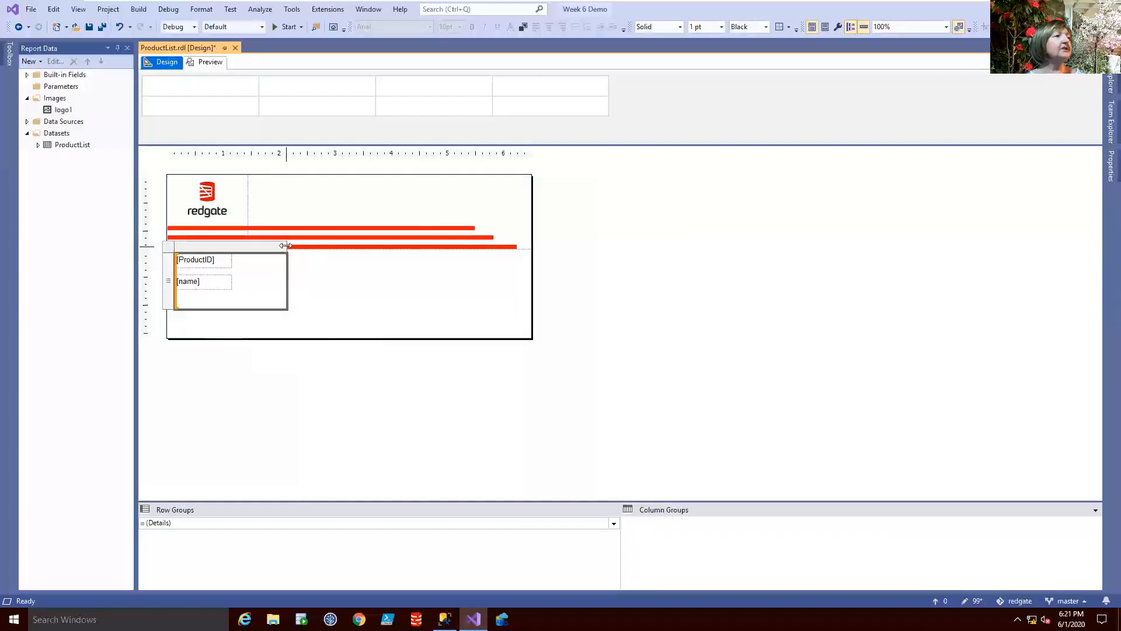
{"action": "left_click_drag", "start_coordinate": [289, 250], "coordinate": [520, 266]}
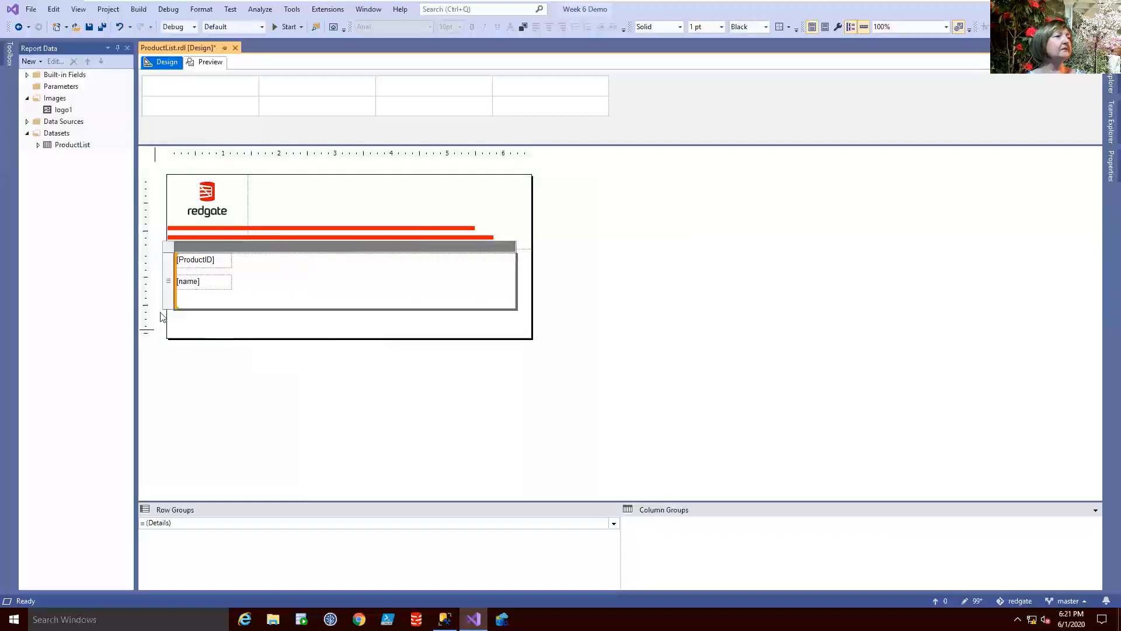
{"action": "left_click_drag", "start_coordinate": [167, 310], "coordinate": [166, 324]}
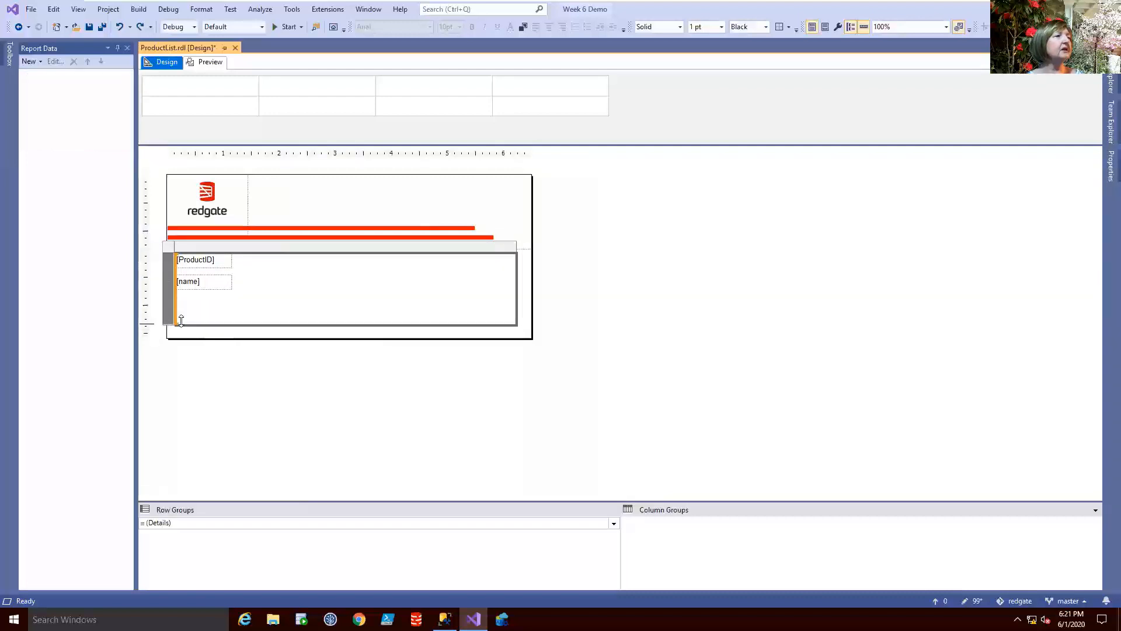
Insert an image in the empty area of the list and set its image source to Database
{"action": "right_click", "coordinate": [284, 276]}
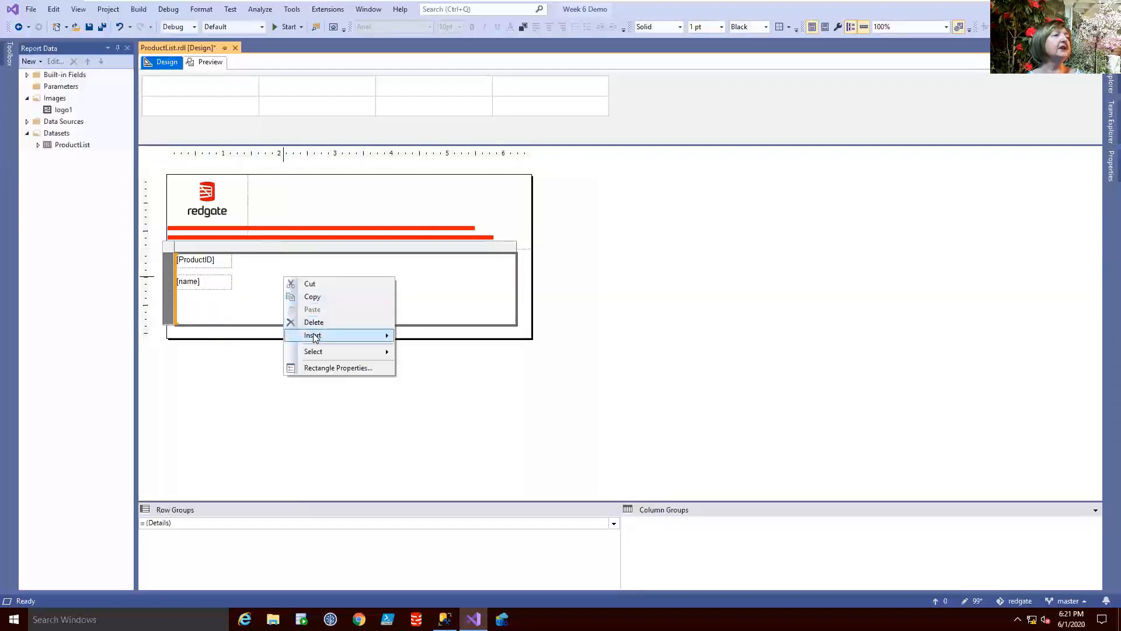
{"action": "mouse_move", "coordinate": [339, 336]}
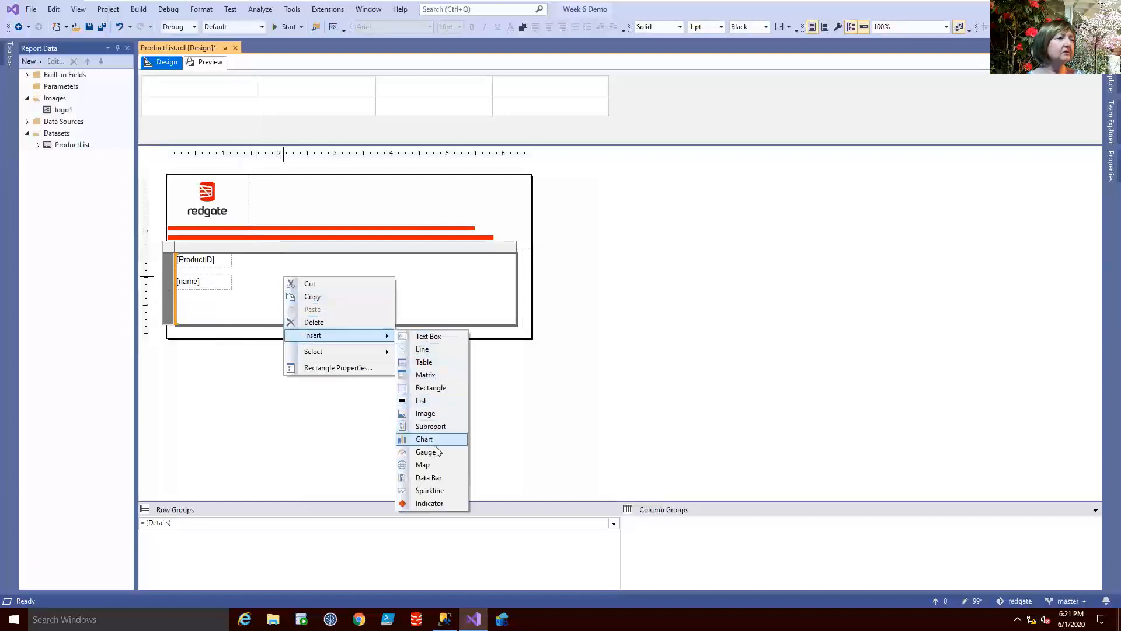
{"action": "left_click", "coordinate": [437, 413]}
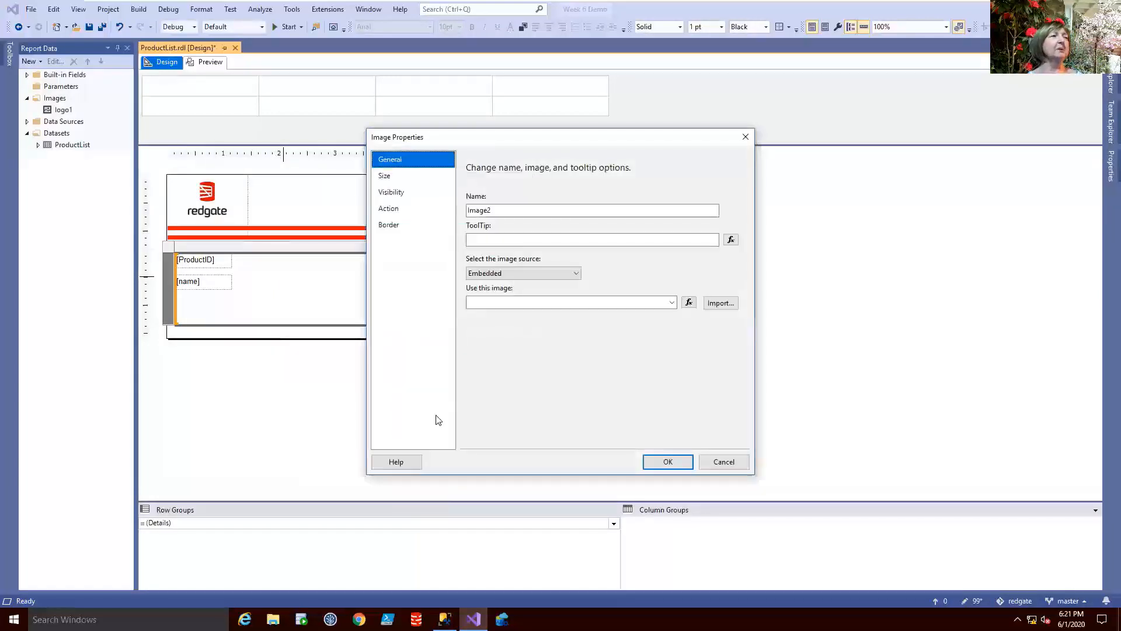
{"action": "left_click", "coordinate": [579, 273]}
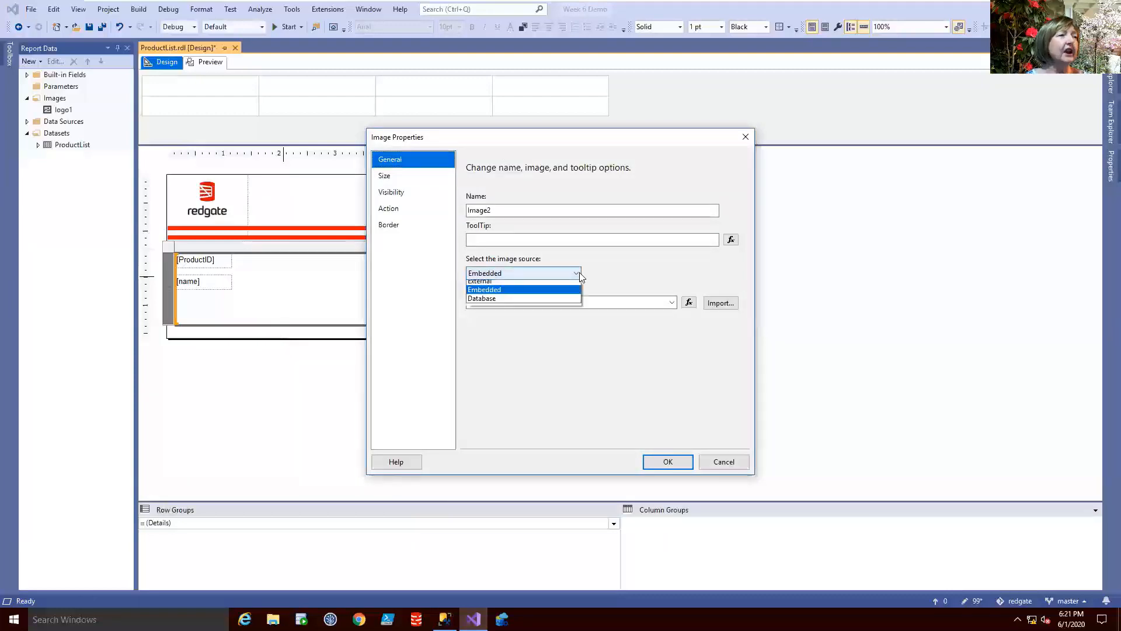
{"action": "left_click", "coordinate": [509, 302]}
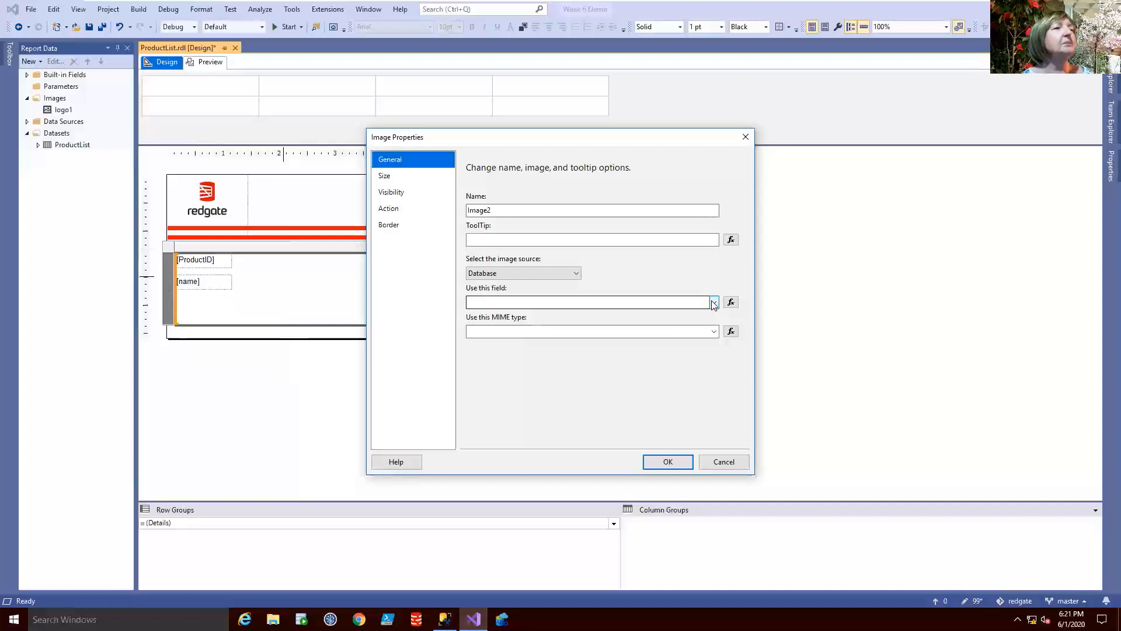
Bind the image to the [LargePhoto] field with MIME type image/jpeg and enlarge it beside the text boxes to the list row's full height
{"action": "left_click", "coordinate": [714, 303]}
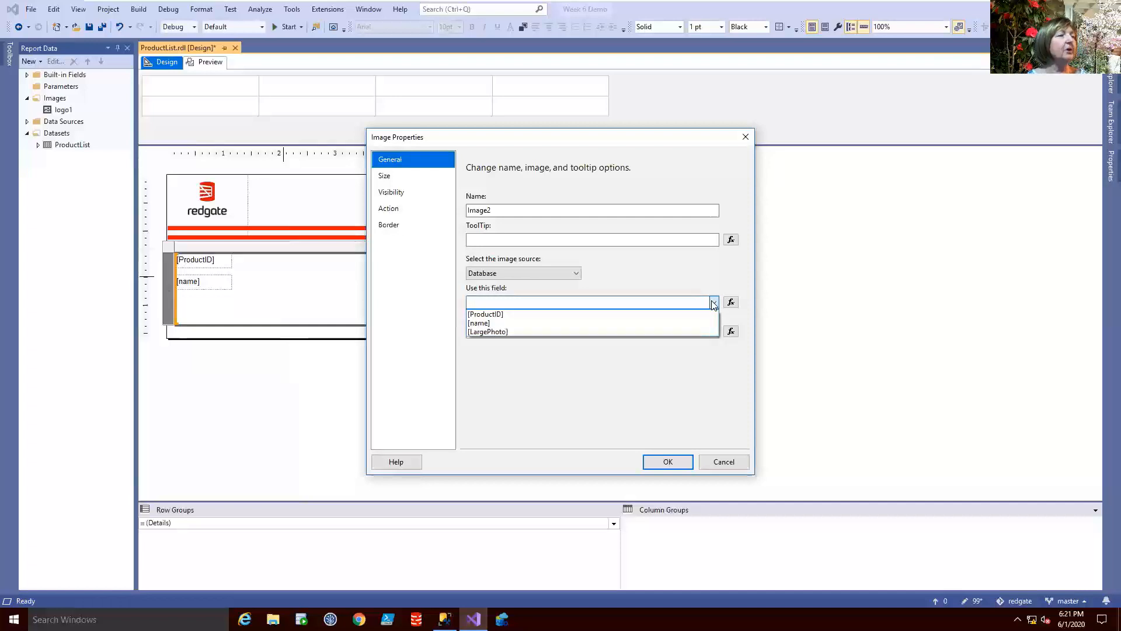
{"action": "left_click", "coordinate": [536, 332]}
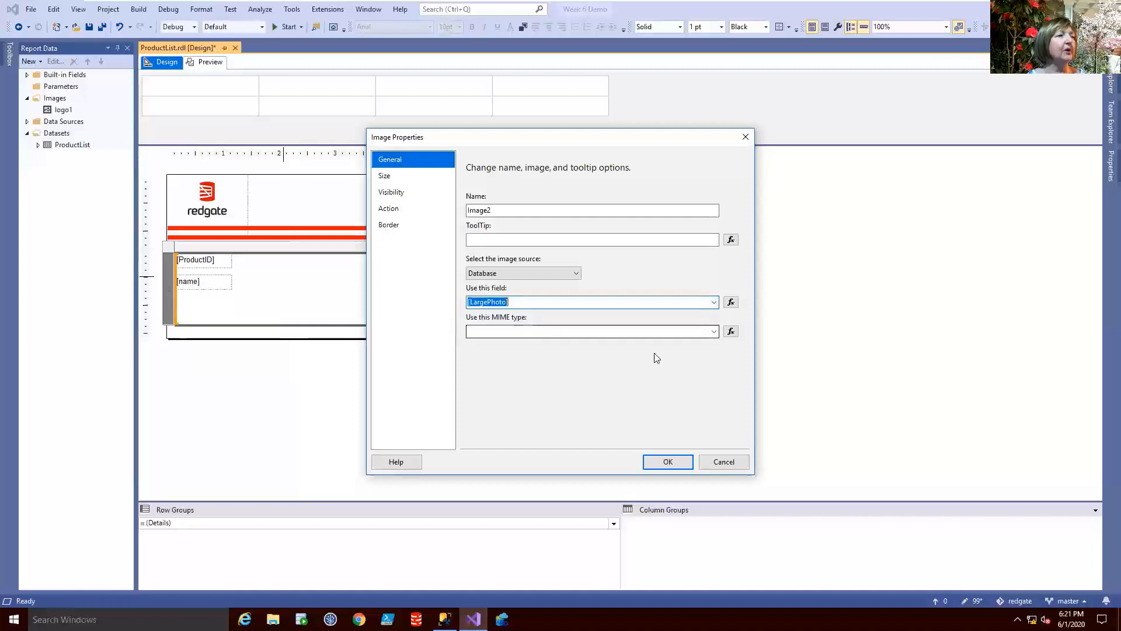
{"action": "left_click", "coordinate": [715, 332]}
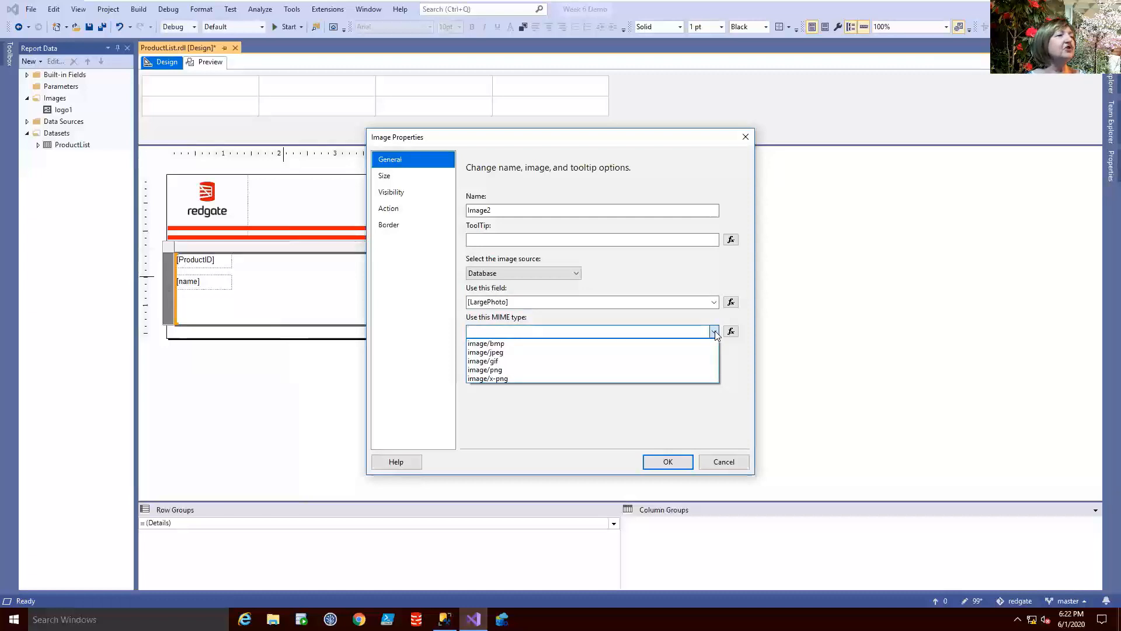
{"action": "left_click", "coordinate": [551, 353]}
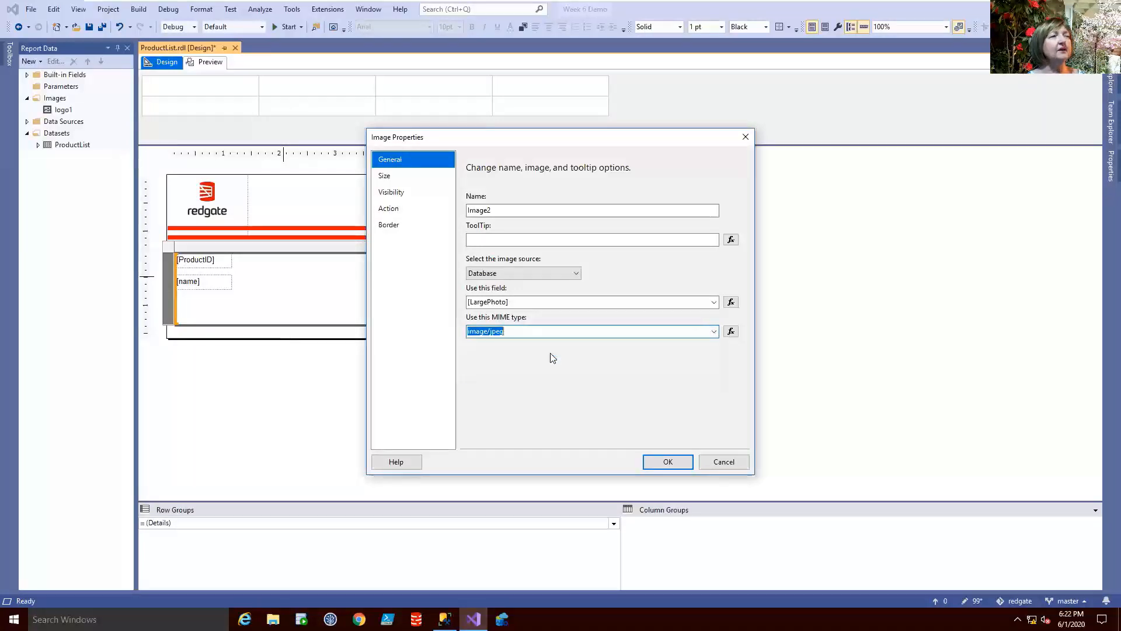
{"action": "left_click", "coordinate": [660, 466]}
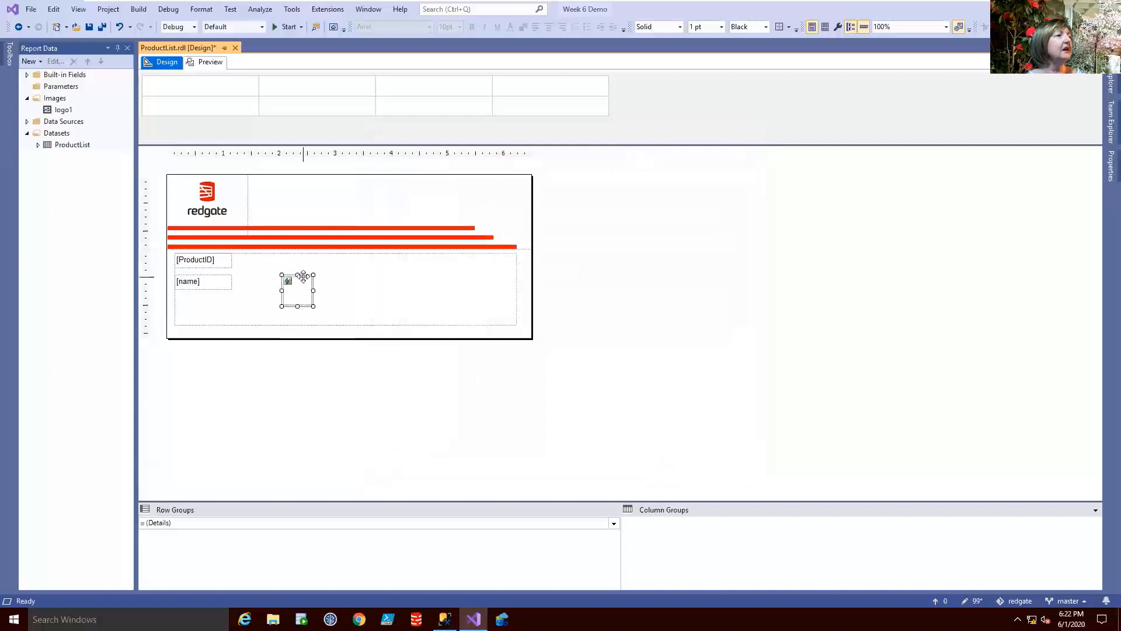
{"action": "left_click_drag", "start_coordinate": [300, 276], "coordinate": [431, 328]}
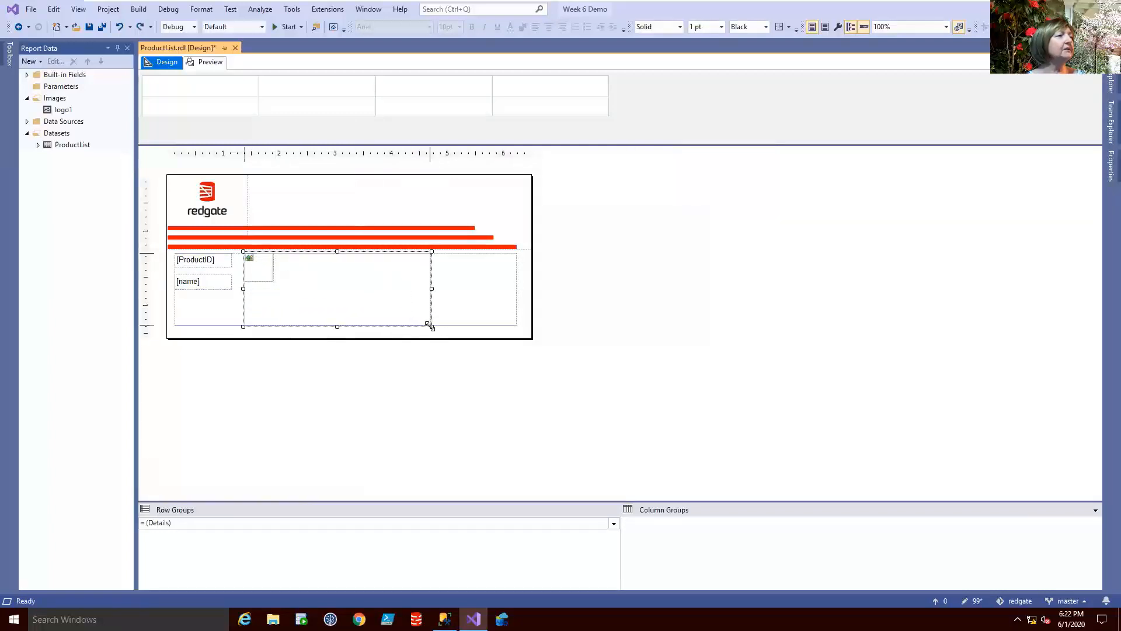
Preview the ProductList report, check the product photos across several pages, and return to the report design
{"action": "left_click", "coordinate": [214, 62]}
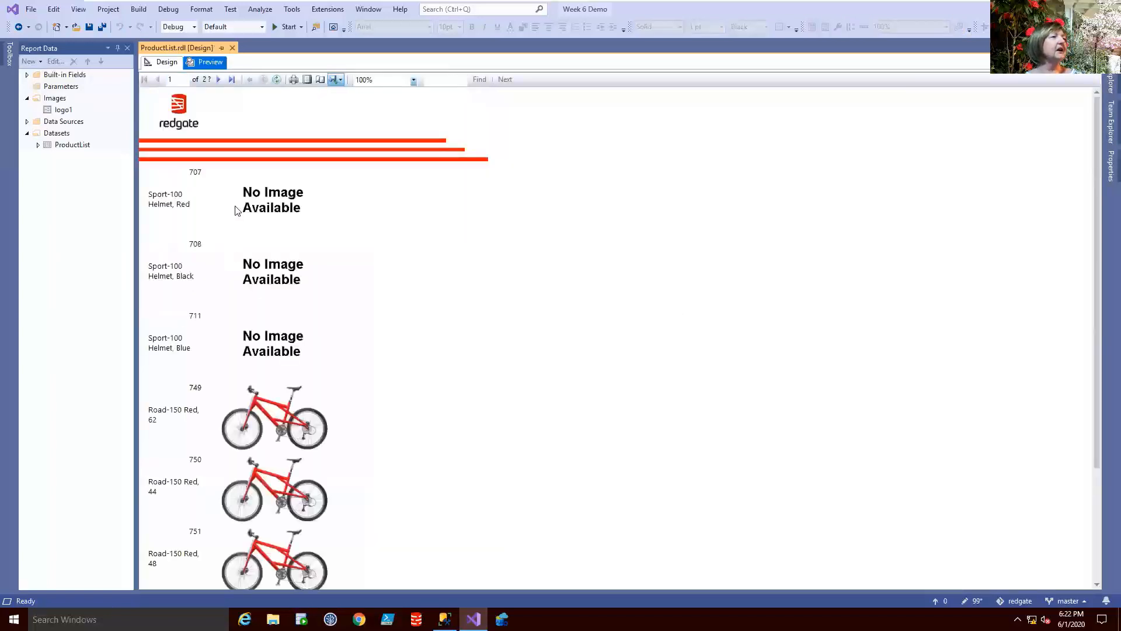
{"action": "scroll", "coordinate": [263, 423], "scroll_direction": "down", "scroll_amount": 1}
{"action": "scroll", "coordinate": [263, 422], "scroll_direction": "down", "scroll_amount": 1}
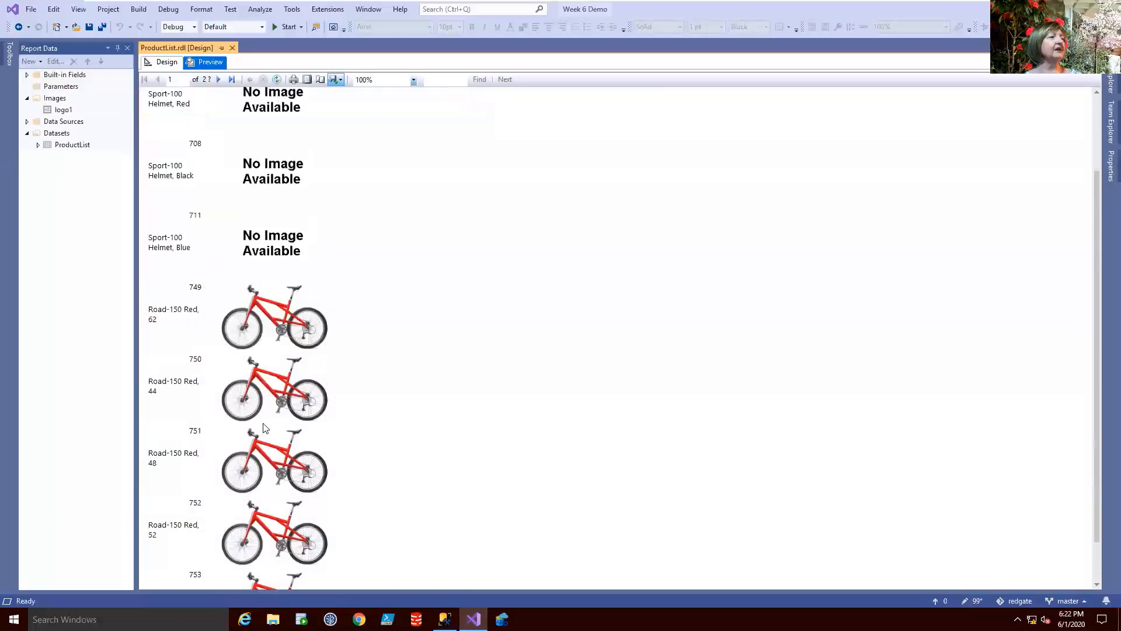
{"action": "scroll", "coordinate": [322, 350], "scroll_direction": "down", "scroll_amount": 1}
{"action": "scroll", "coordinate": [322, 351], "scroll_direction": "down", "scroll_amount": 15}
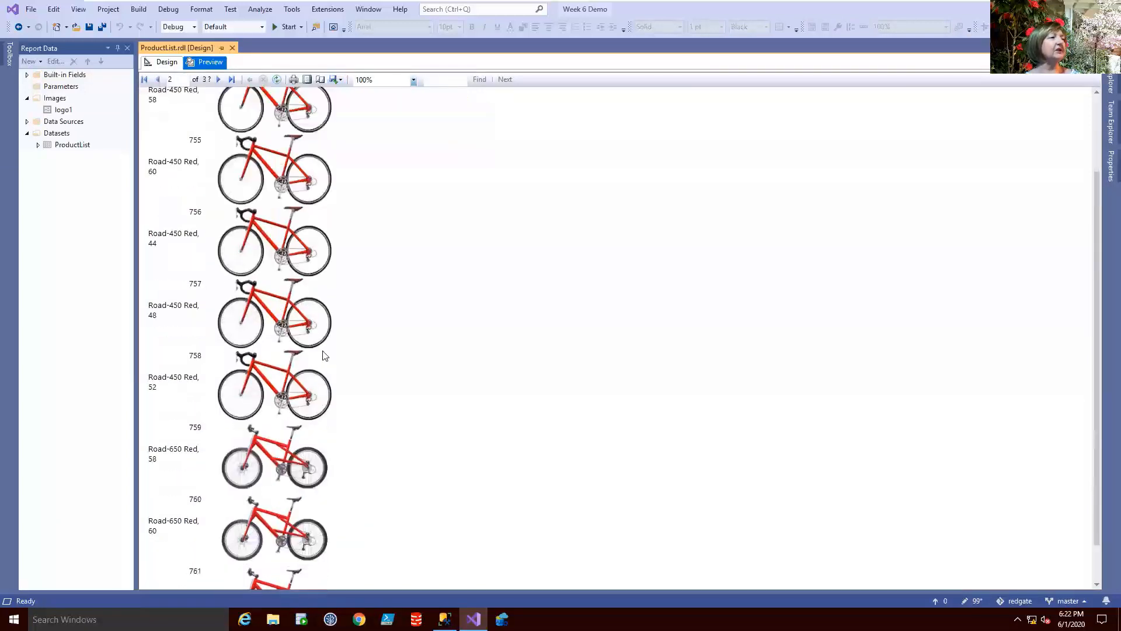
{"action": "scroll", "coordinate": [324, 354], "scroll_direction": "down", "scroll_amount": 10}
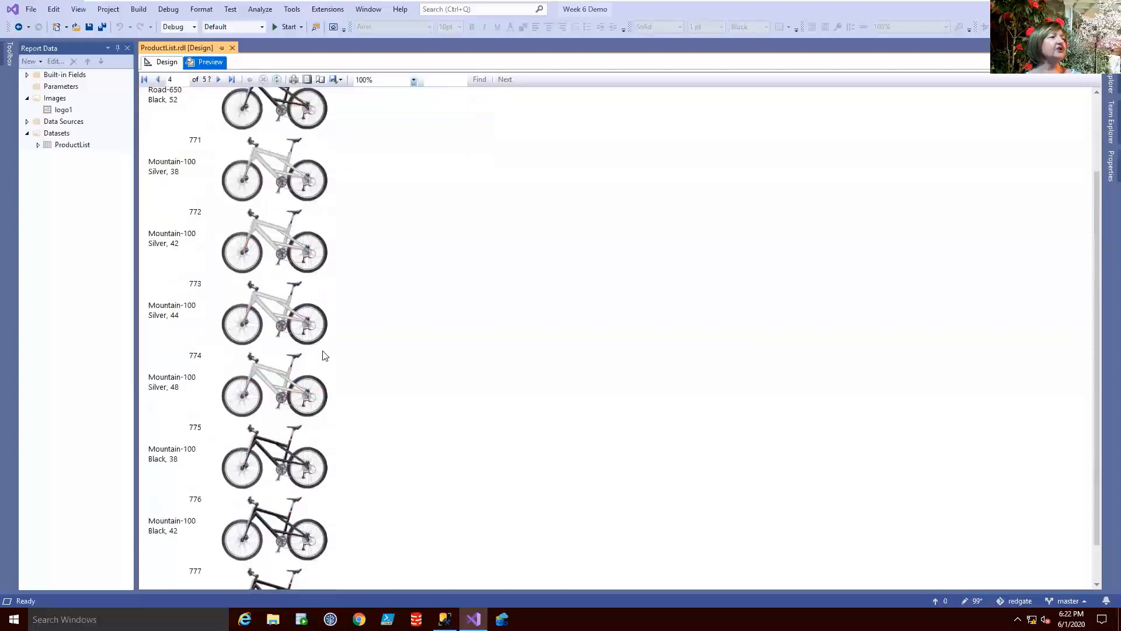
{"action": "scroll", "coordinate": [324, 355], "scroll_direction": "up", "scroll_amount": 10}
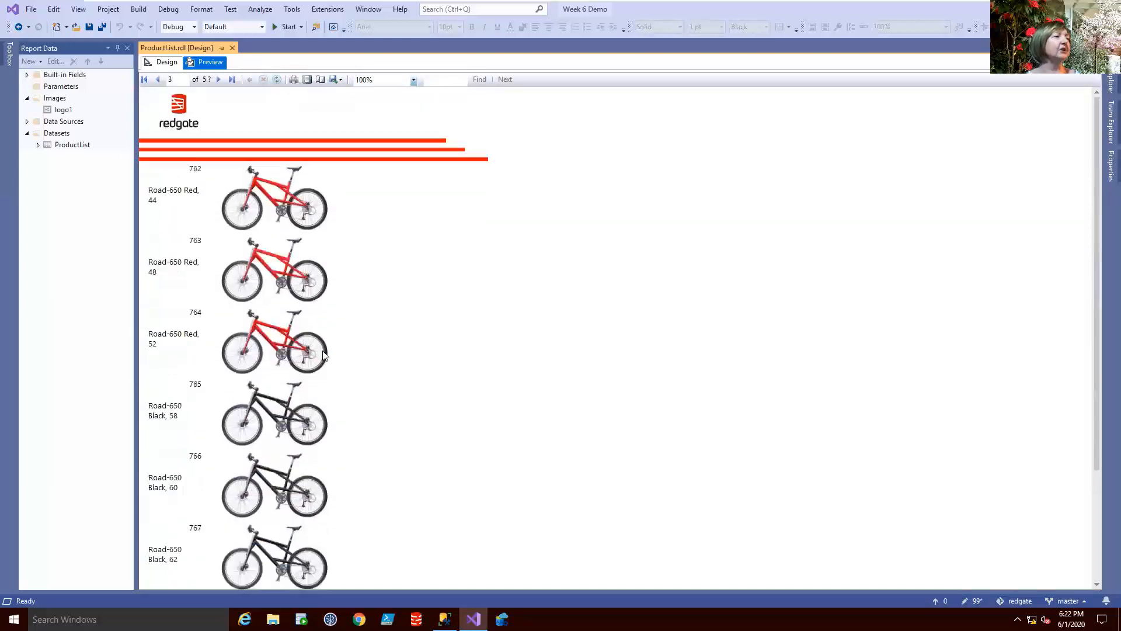
{"action": "scroll", "coordinate": [324, 355], "scroll_direction": "up", "scroll_amount": 10}
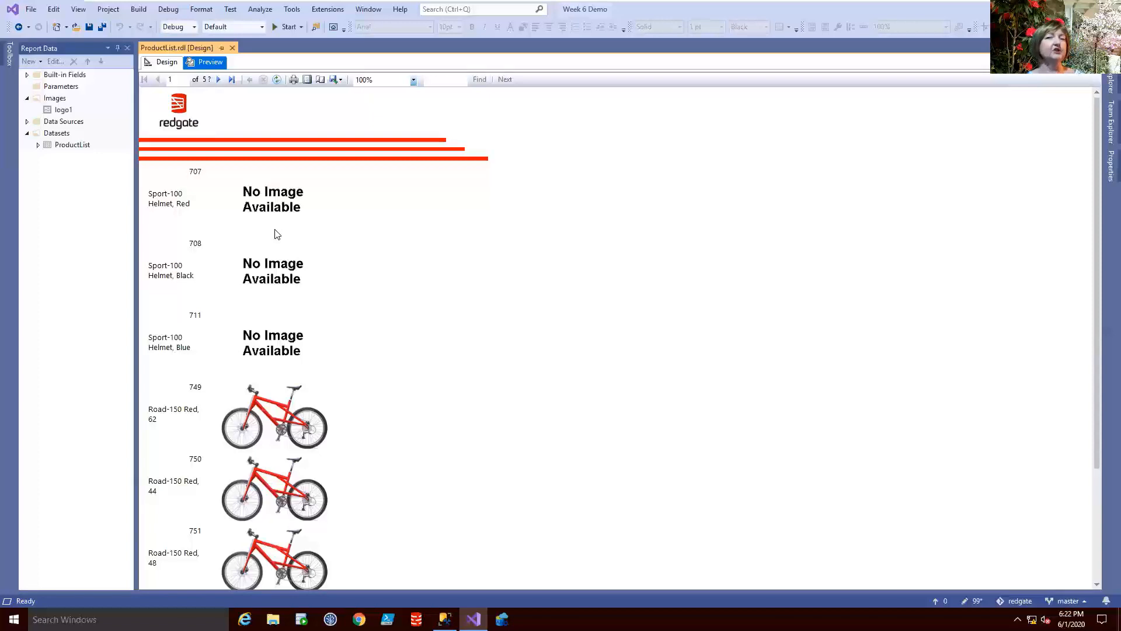
{"action": "left_click", "coordinate": [156, 63]}
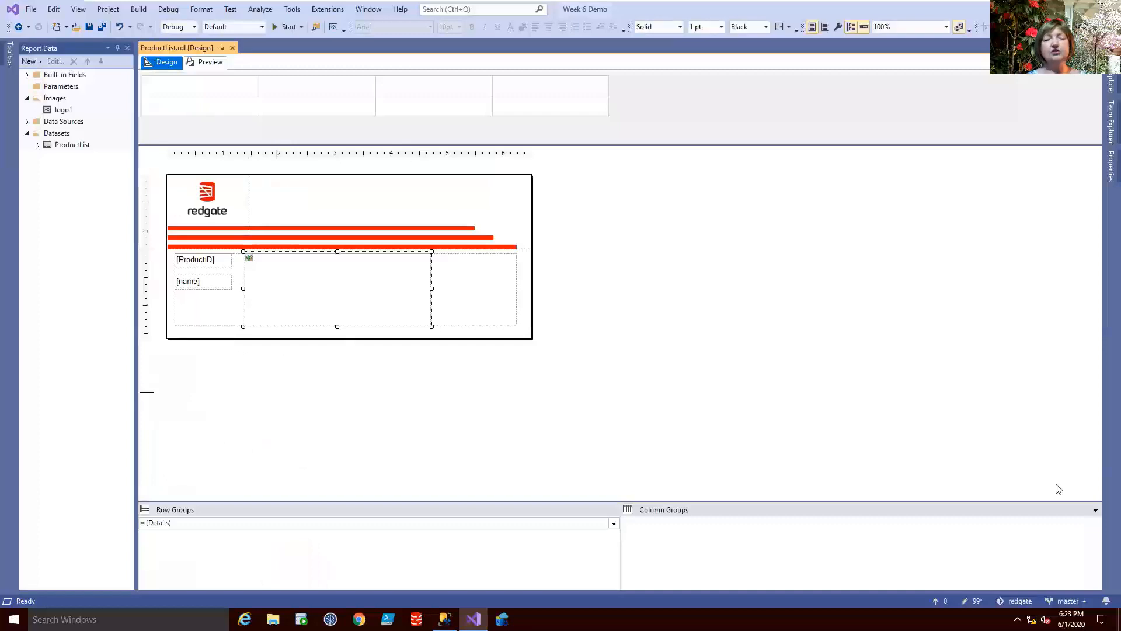
Switch to the PowerPoint presentation, start the slide show from The Image Control slide, and advance to the Graphs and charts slide
{"action": "key", "text": "alt+Tab"}
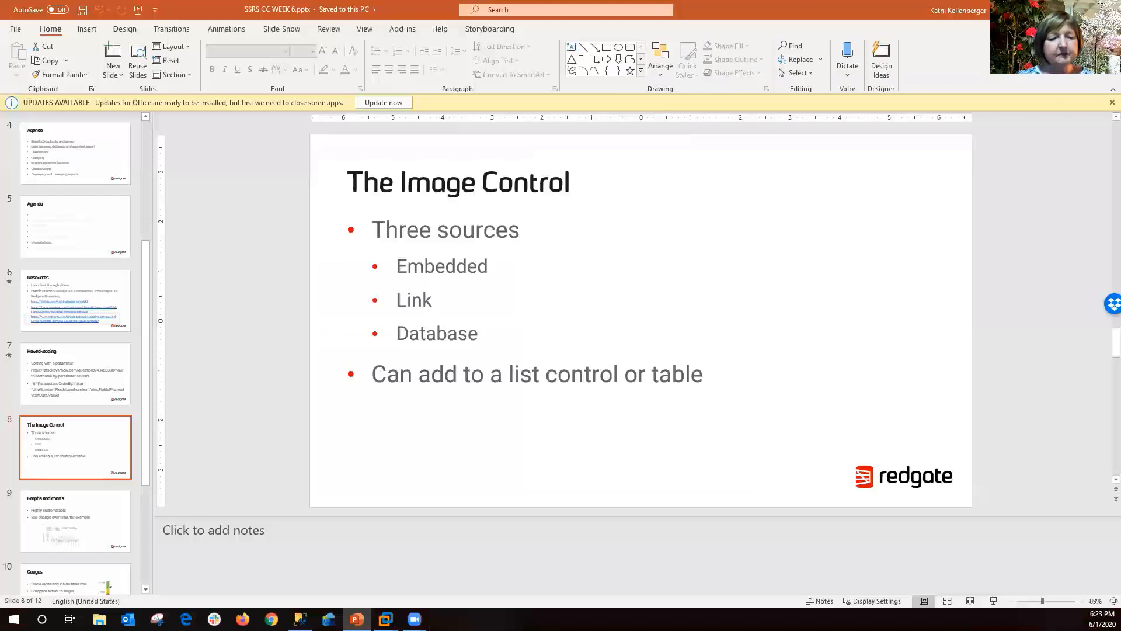
{"action": "key", "text": "shift+F5"}
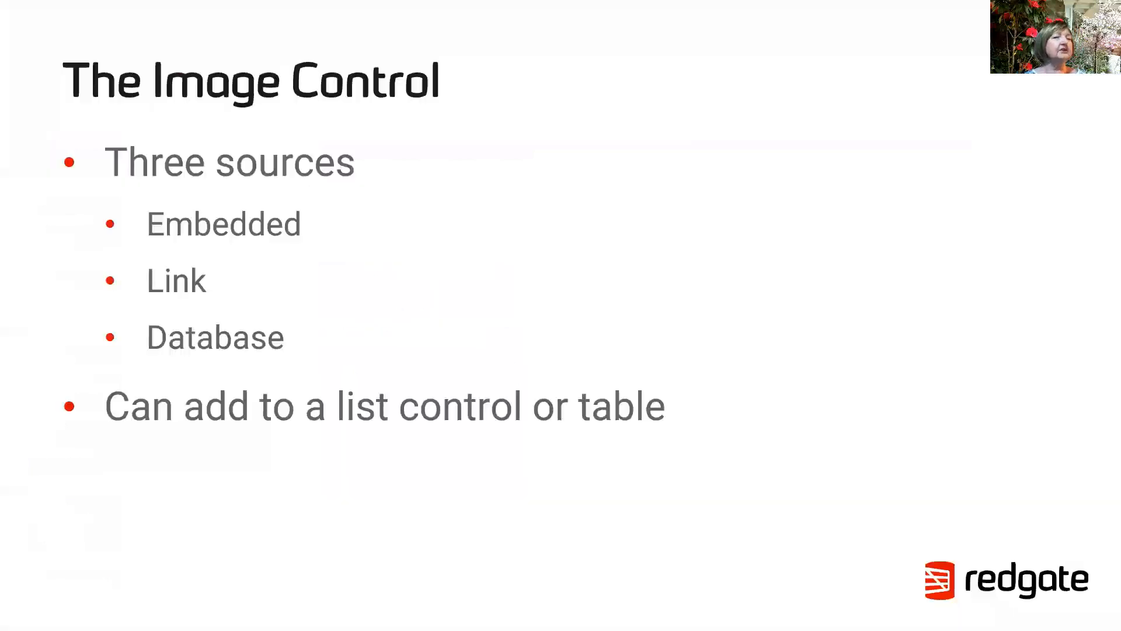
{"action": "key", "text": "Right"}
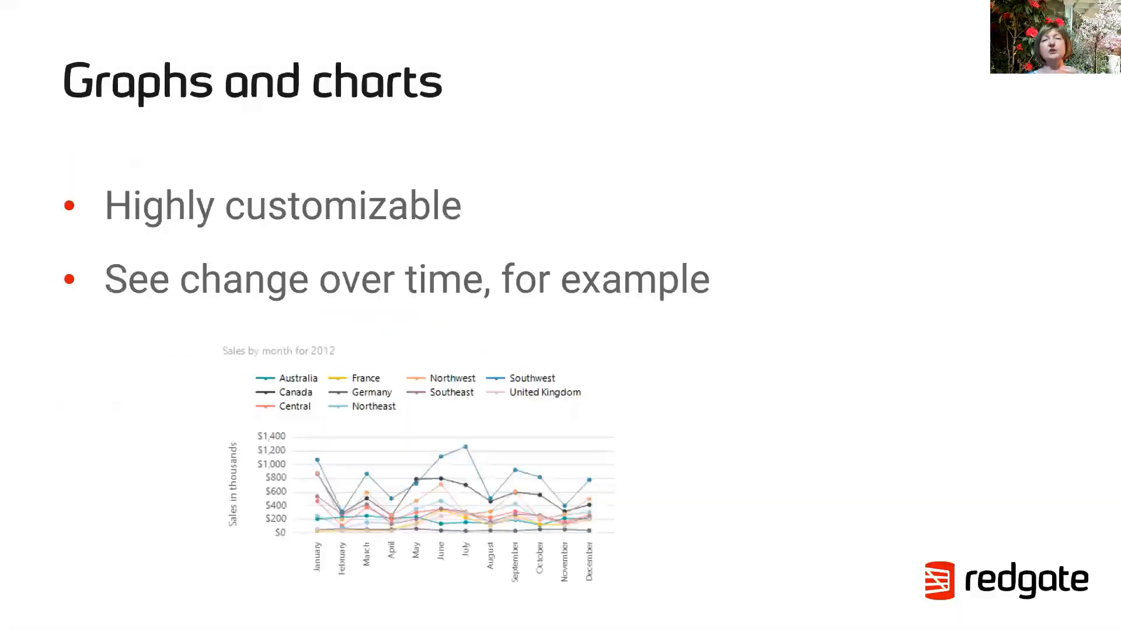
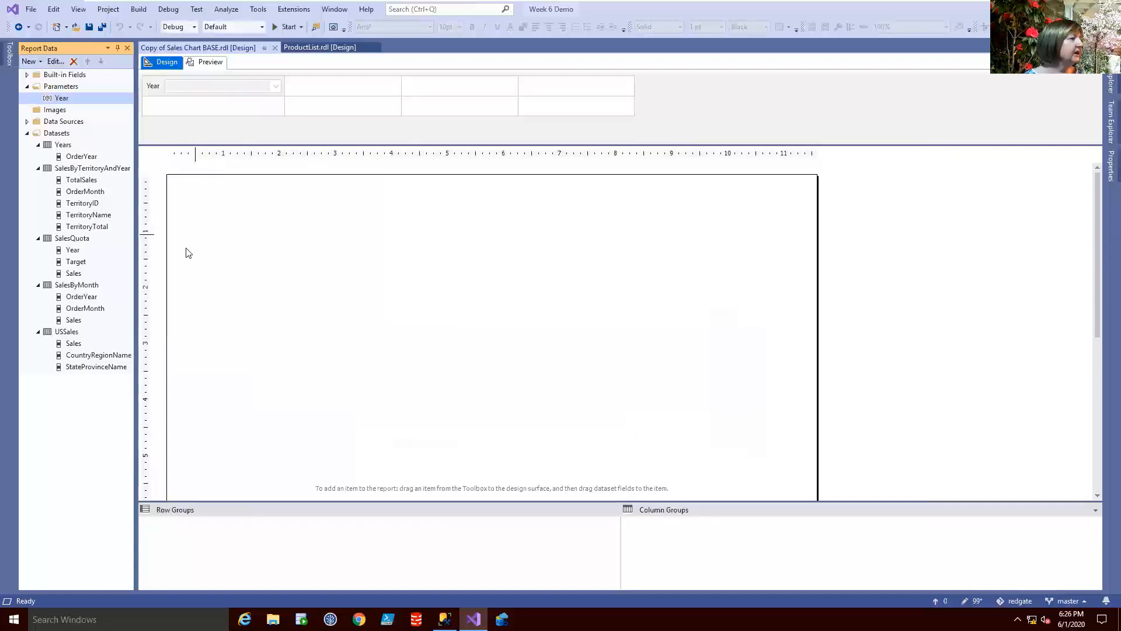
{"action": "double_click", "coordinate": [88, 168]}
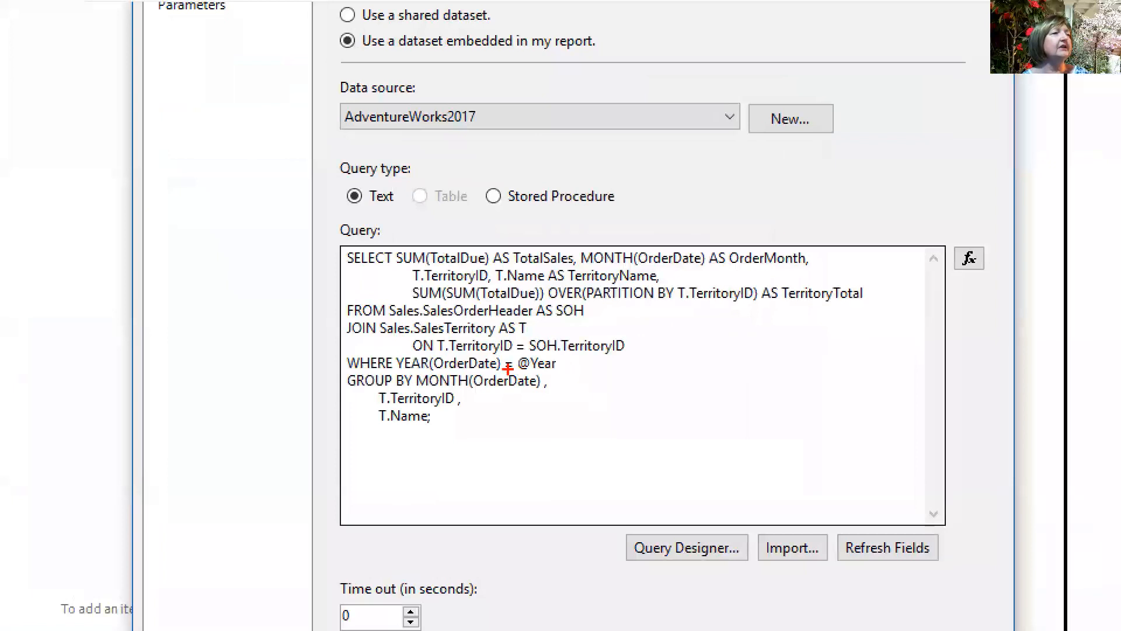
{"action": "left_click_drag", "start_coordinate": [511, 369], "coordinate": [556, 368]}
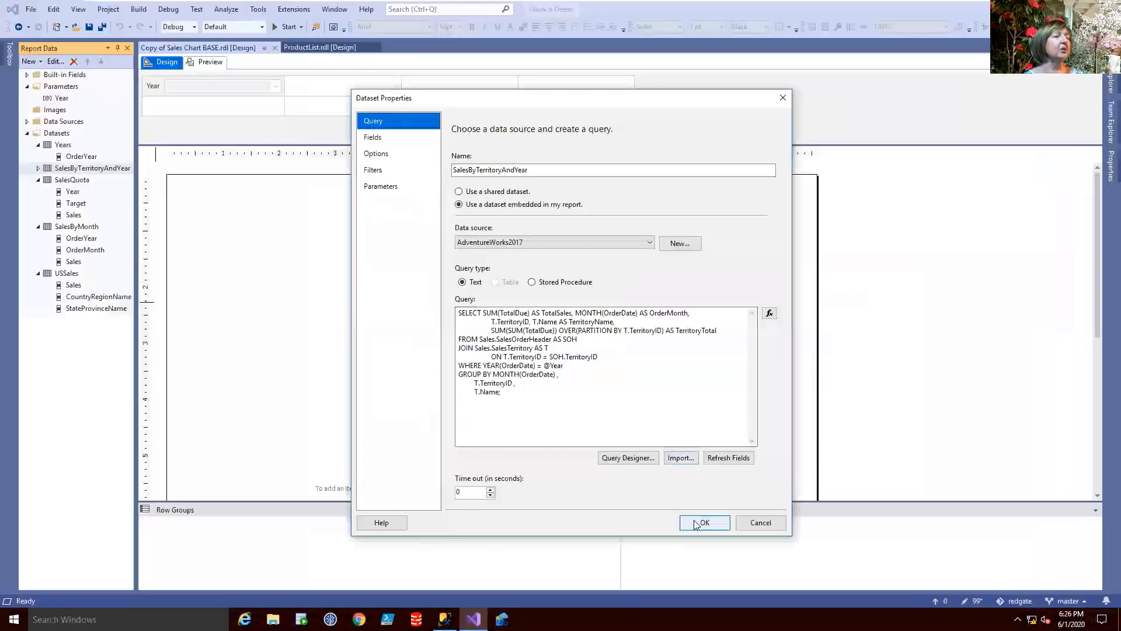
{"action": "left_click", "coordinate": [700, 523]}
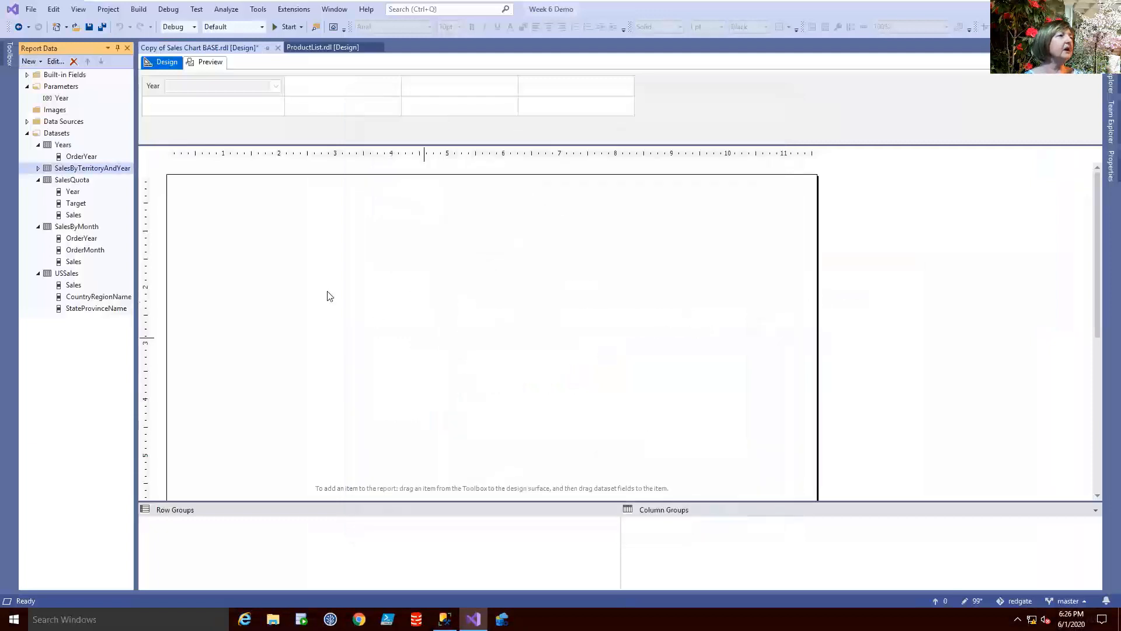
Insert a basic Column chart near the upper-left corner of the blank Copy of Sales Chart BASE report
{"action": "right_click", "coordinate": [211, 198]}
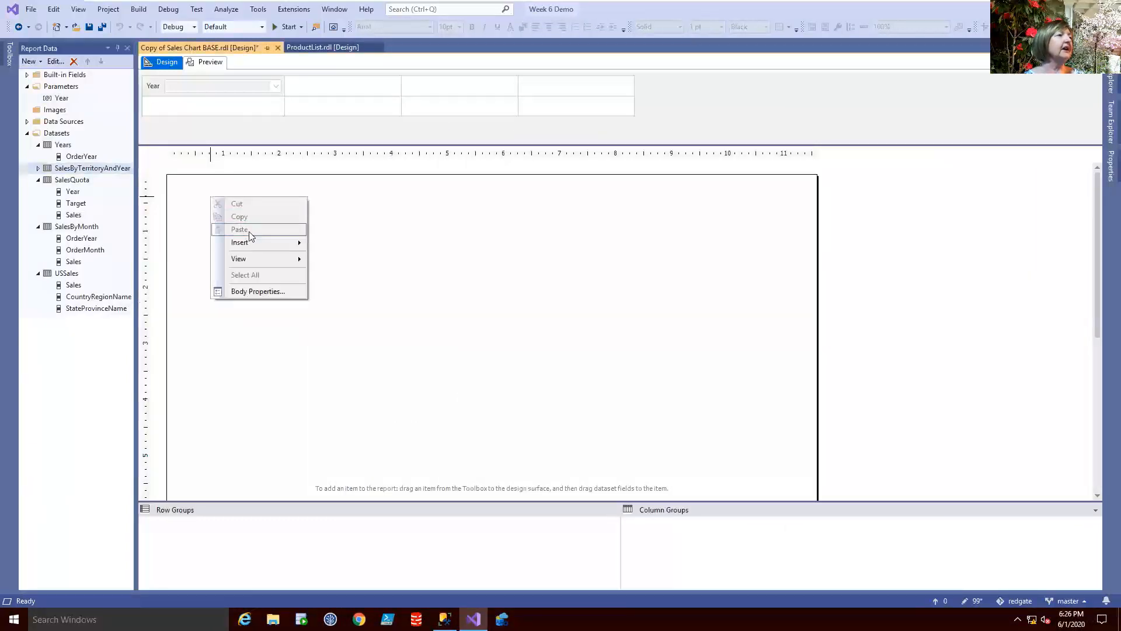
{"action": "mouse_move", "coordinate": [253, 242]}
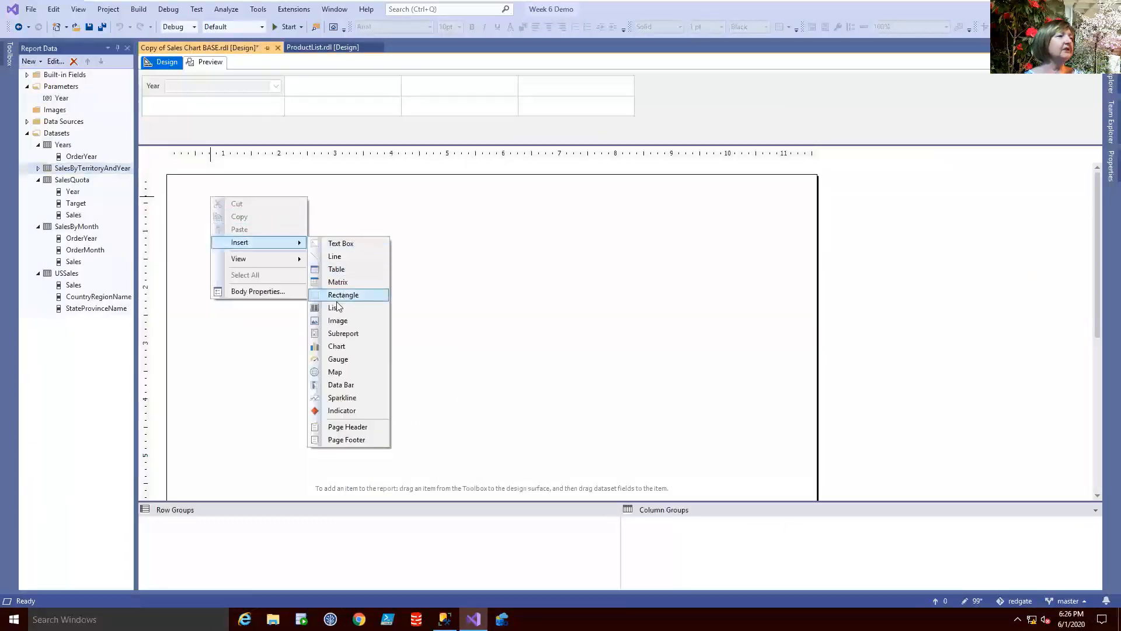
{"action": "left_click", "coordinate": [337, 347]}
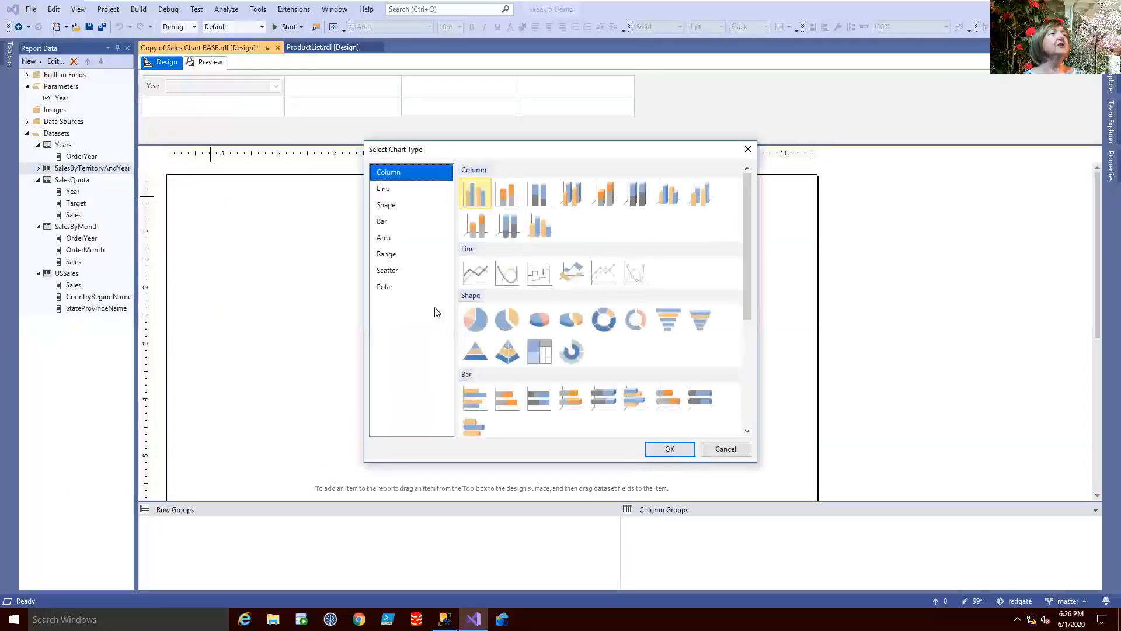
{"action": "left_click", "coordinate": [379, 188]}
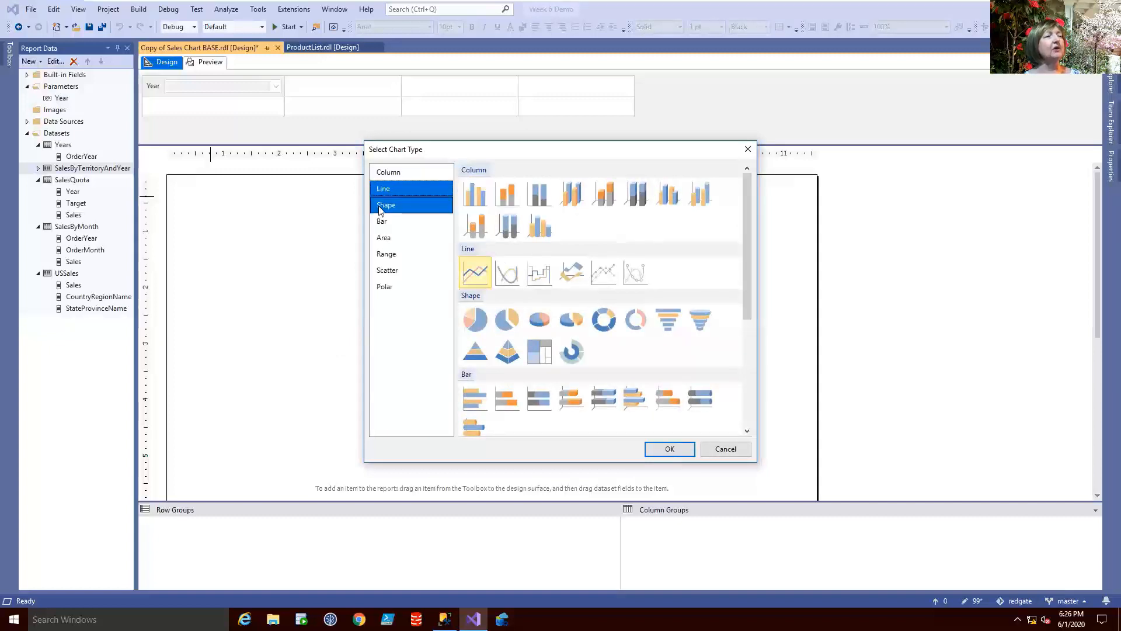
{"action": "left_click", "coordinate": [381, 205]}
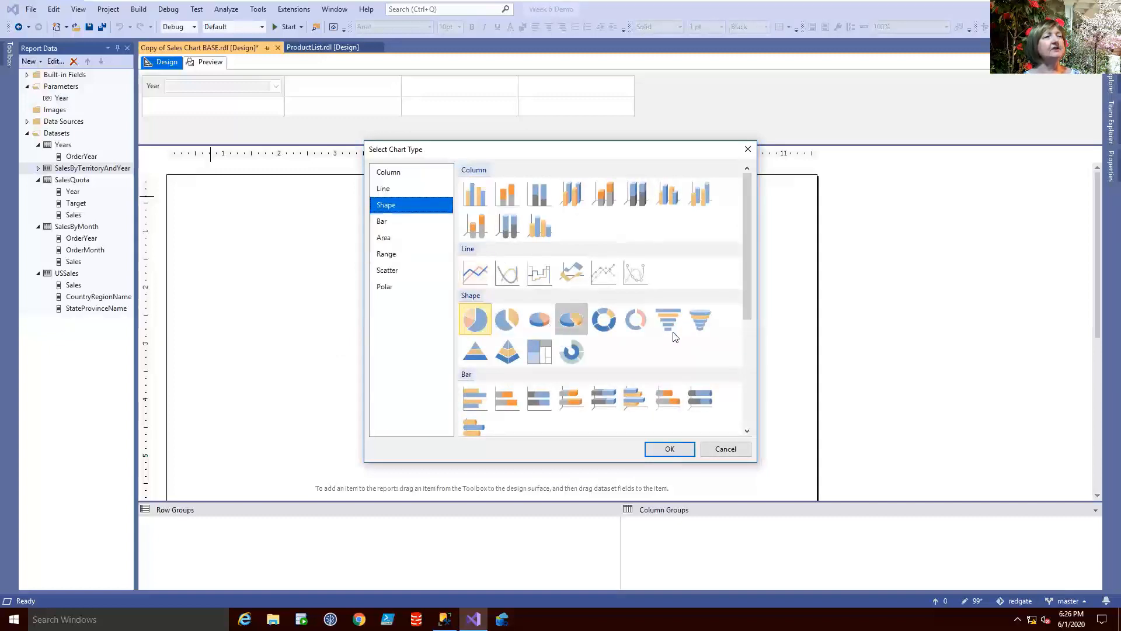
{"action": "left_click_drag", "start_coordinate": [745, 258], "coordinate": [753, 362]}
{"action": "left_click_drag", "start_coordinate": [748, 308], "coordinate": [745, 250]}
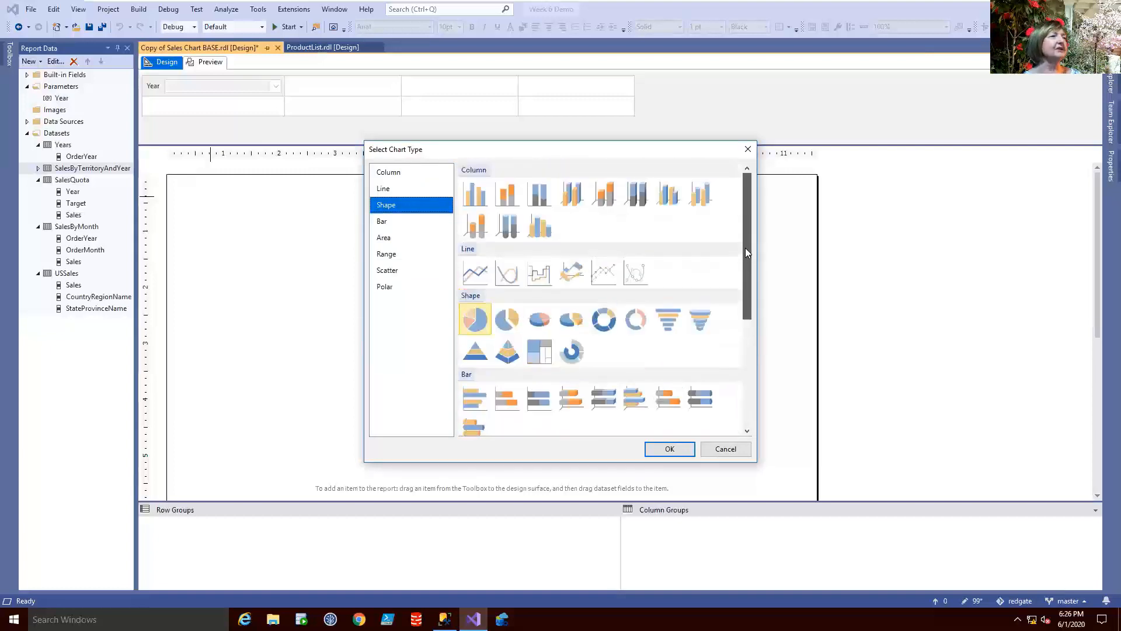
{"action": "left_click", "coordinate": [474, 192]}
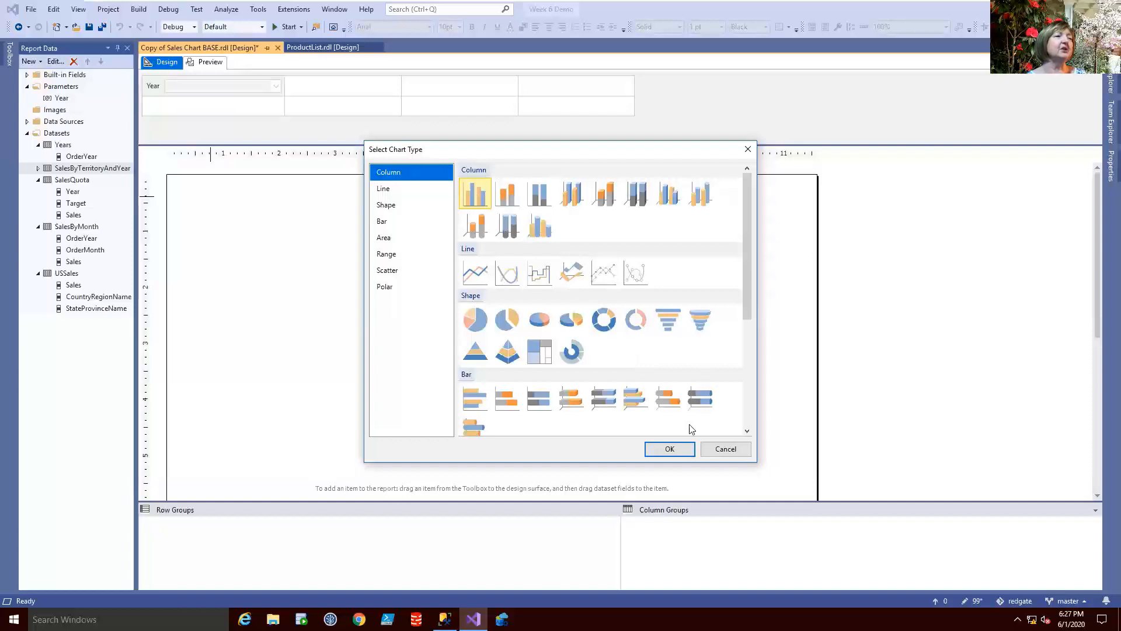
{"action": "left_click", "coordinate": [667, 448]}
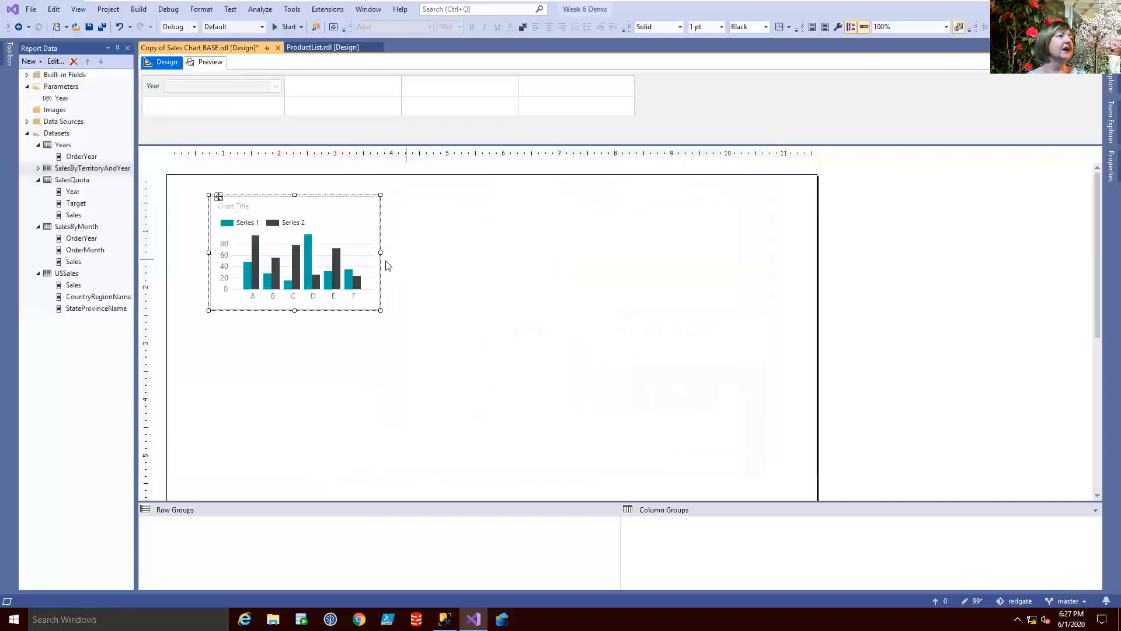
Enlarge the chart to about 5.5 by 3.5 inches and move it to the upper-left corner of the report body
{"action": "left_click_drag", "start_coordinate": [380, 312], "coordinate": [514, 395]}
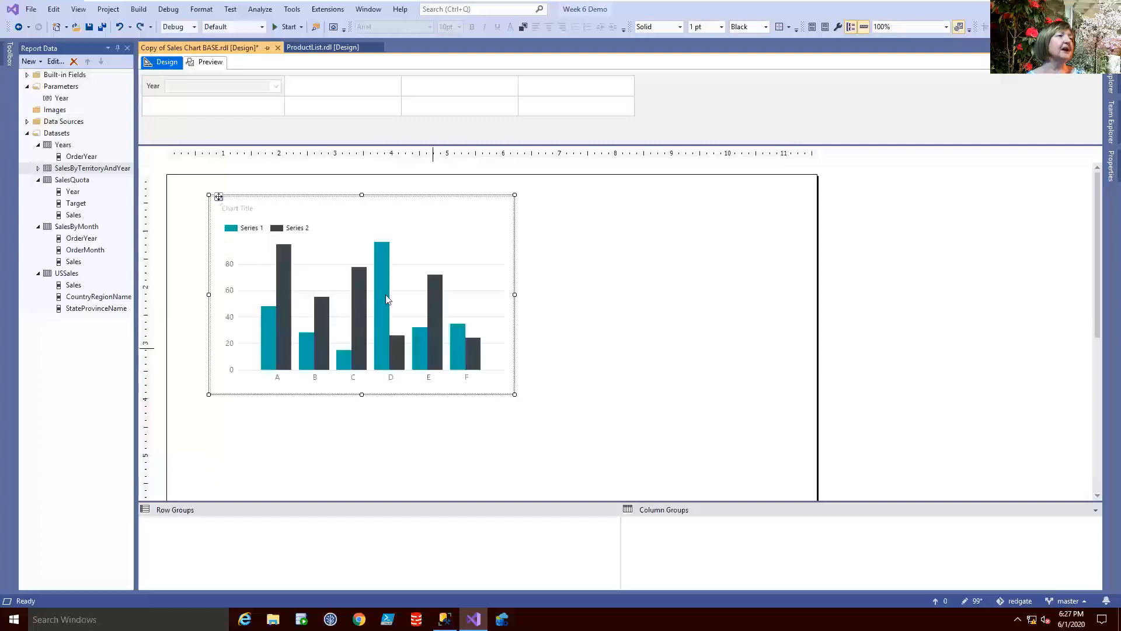
{"action": "left_click_drag", "start_coordinate": [218, 197], "coordinate": [184, 175]}
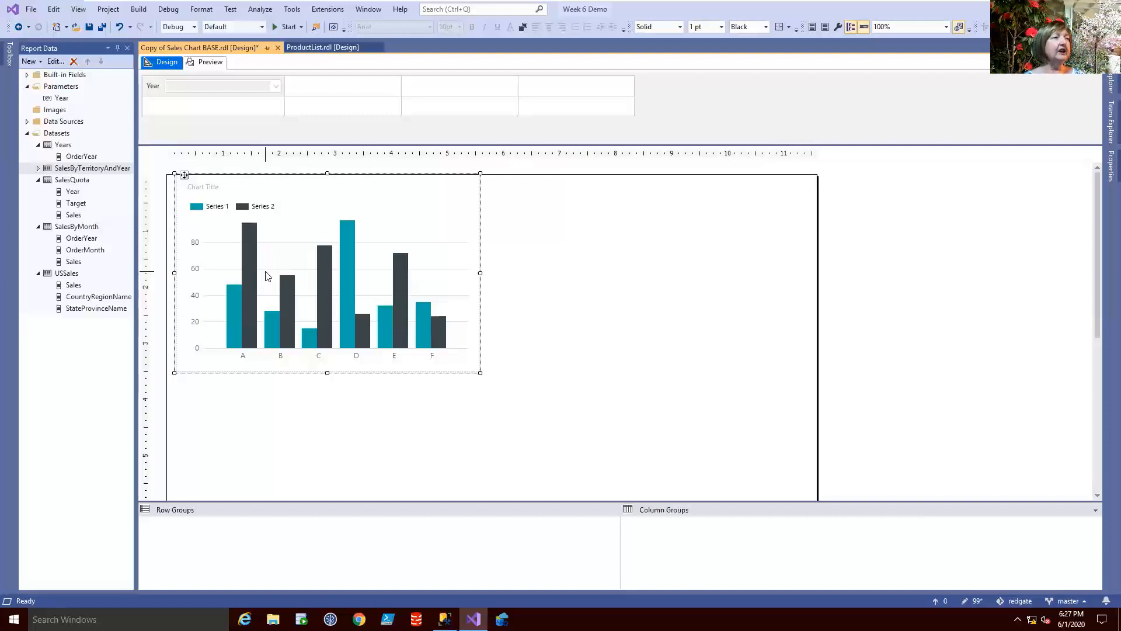
Add TotalSales from the SalesByTerritoryAndYear dataset as the chart's value and set its category group to TerritoryName
{"action": "left_click", "coordinate": [473, 188]}
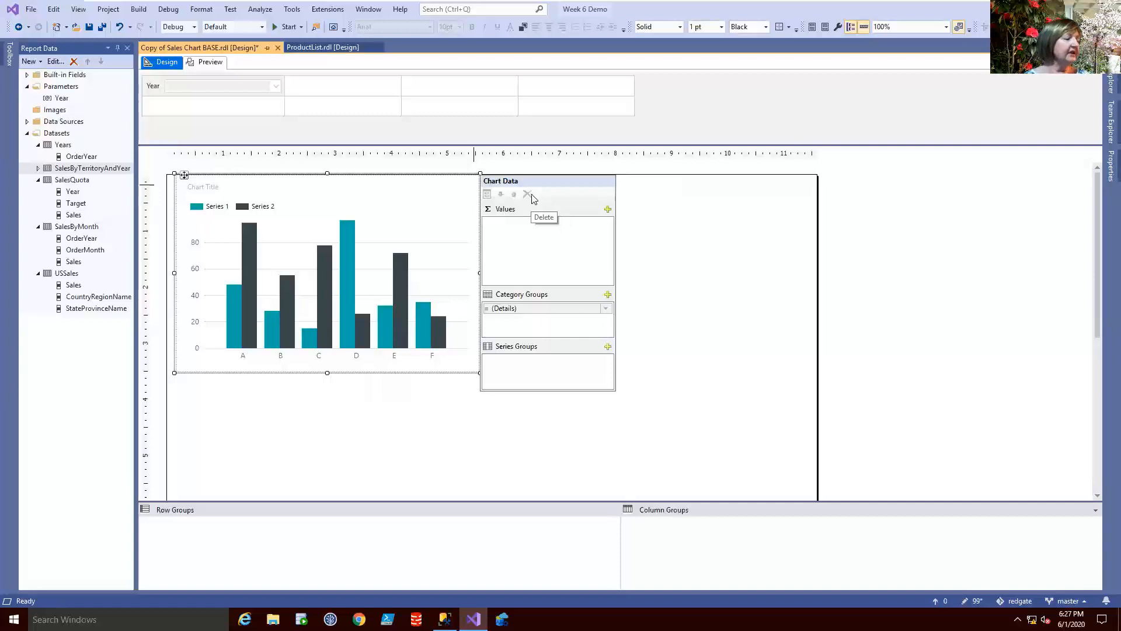
{"action": "left_click", "coordinate": [608, 210]}
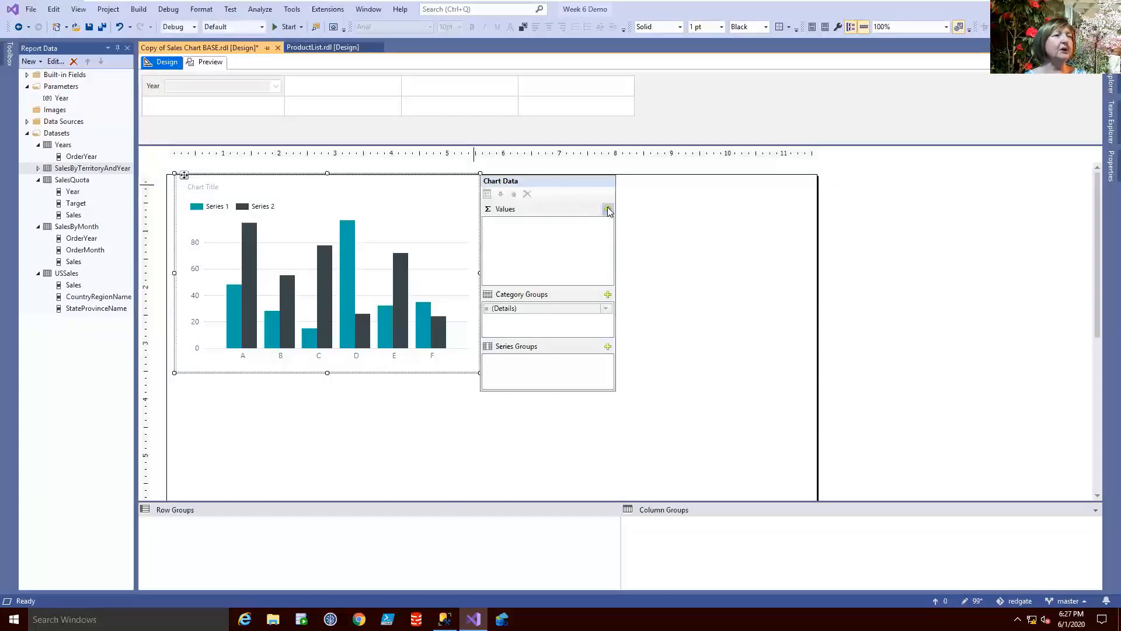
{"action": "mouse_move", "coordinate": [639, 225]}
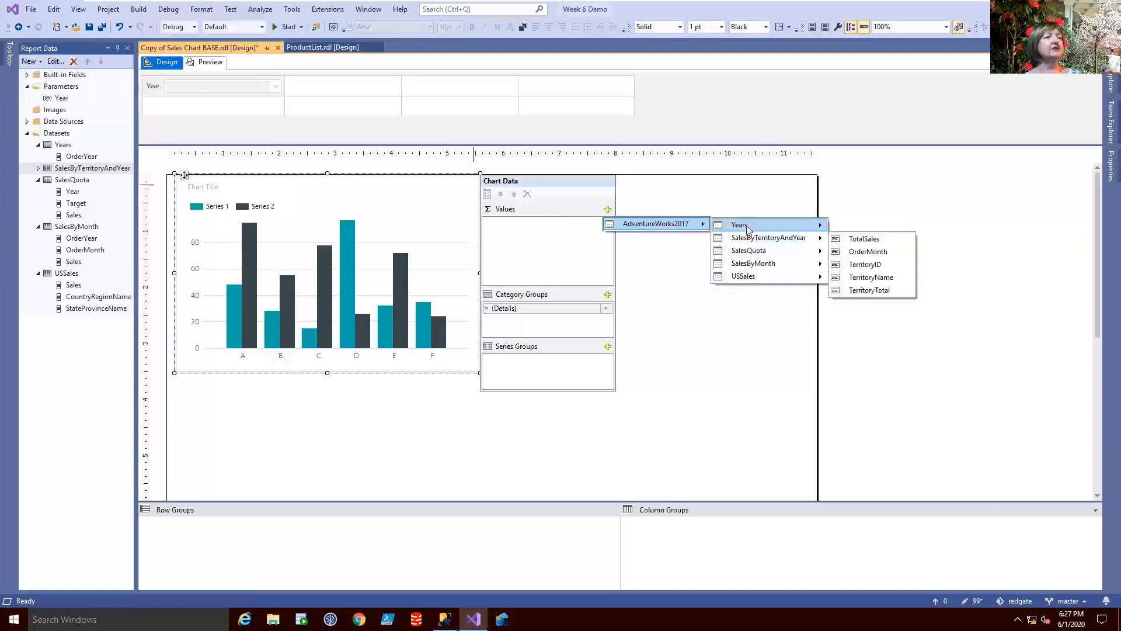
{"action": "mouse_move", "coordinate": [762, 240]}
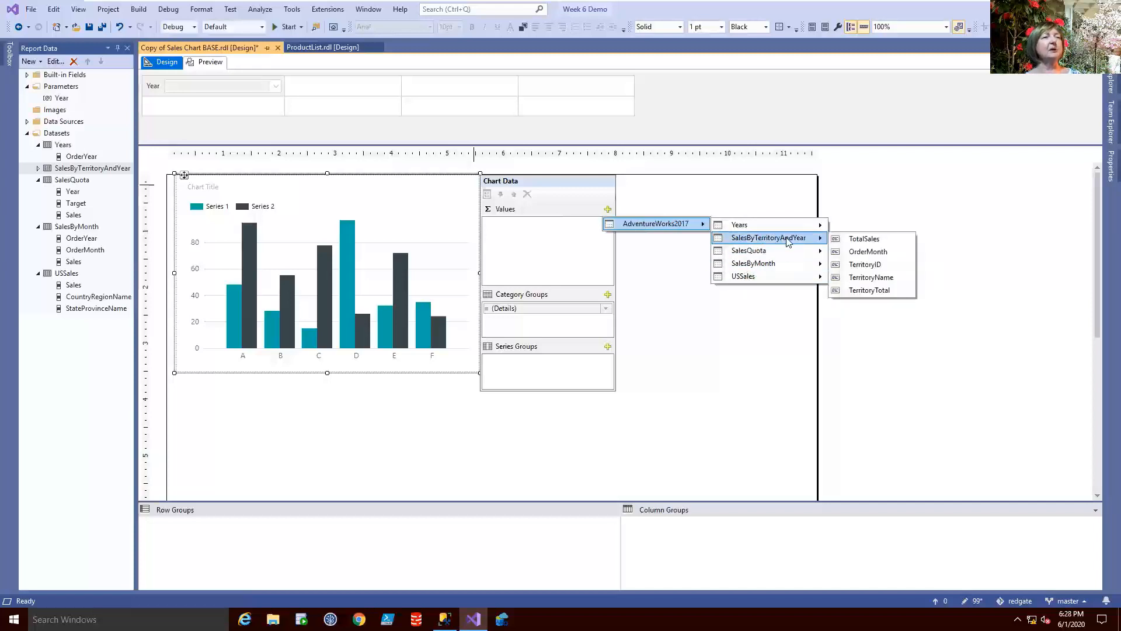
{"action": "left_click", "coordinate": [846, 240]}
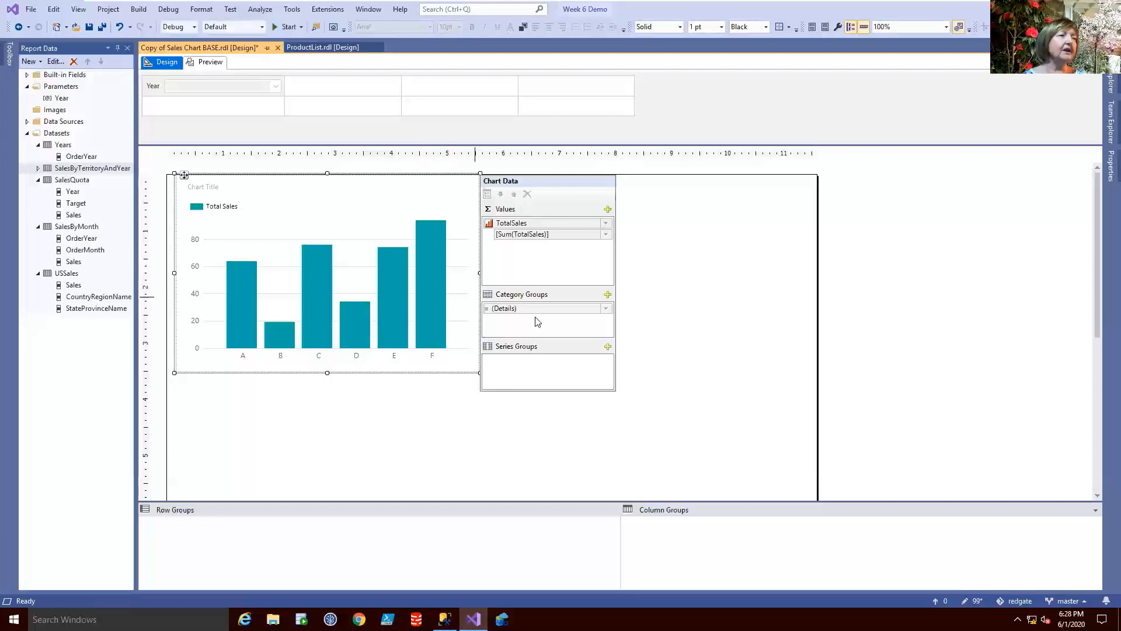
{"action": "left_click", "coordinate": [605, 309]}
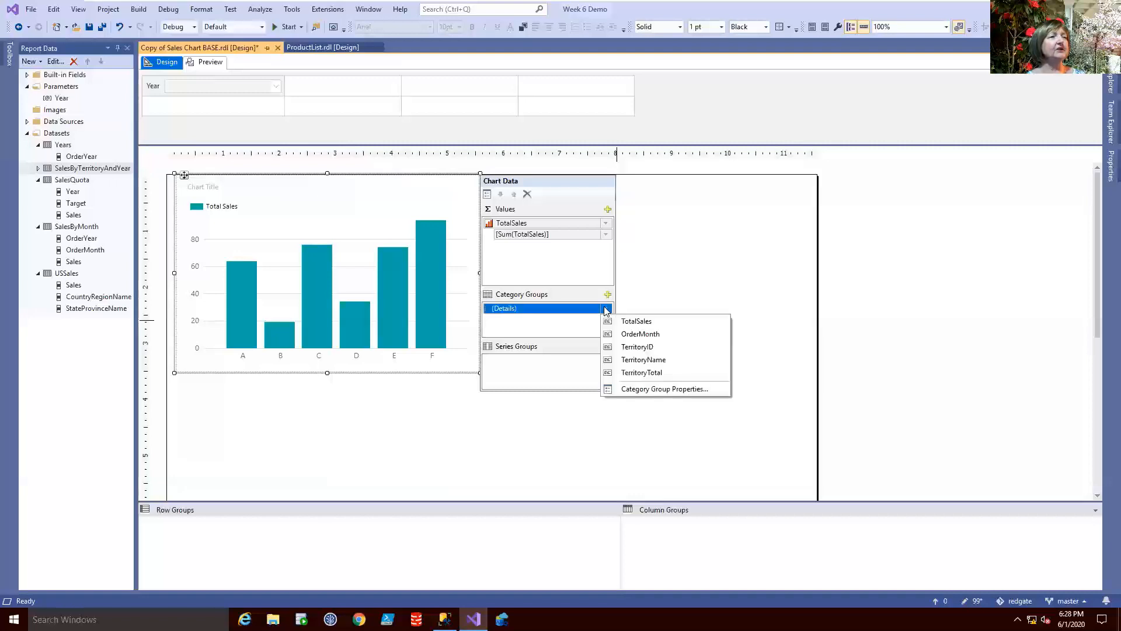
{"action": "left_click", "coordinate": [627, 360]}
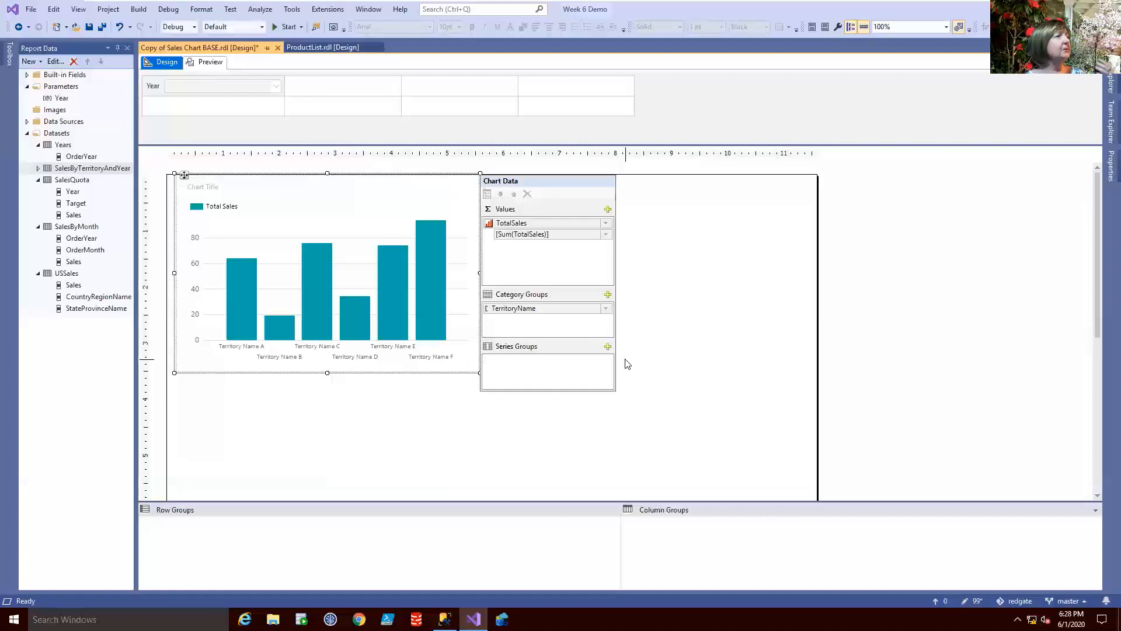
Preview the report, zoom in, and underline several territory labels and sales-axis values on the chart in red
{"action": "left_click", "coordinate": [210, 68]}
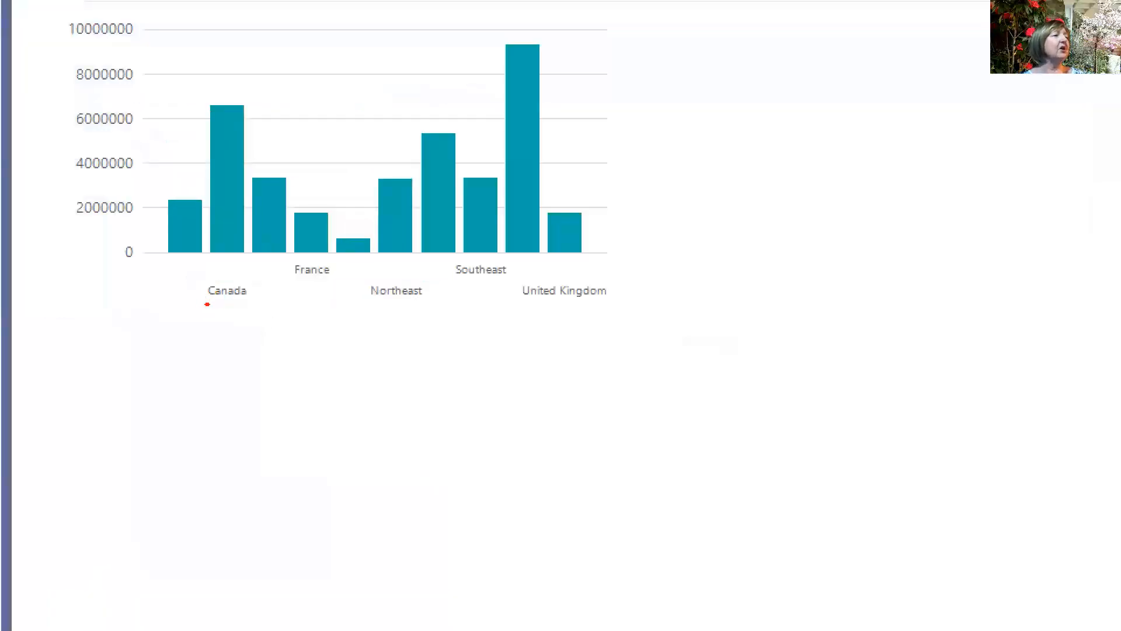
{"action": "left_click_drag", "start_coordinate": [205, 304], "coordinate": [231, 302]}
{"action": "left_click_drag", "start_coordinate": [297, 282], "coordinate": [313, 283]}
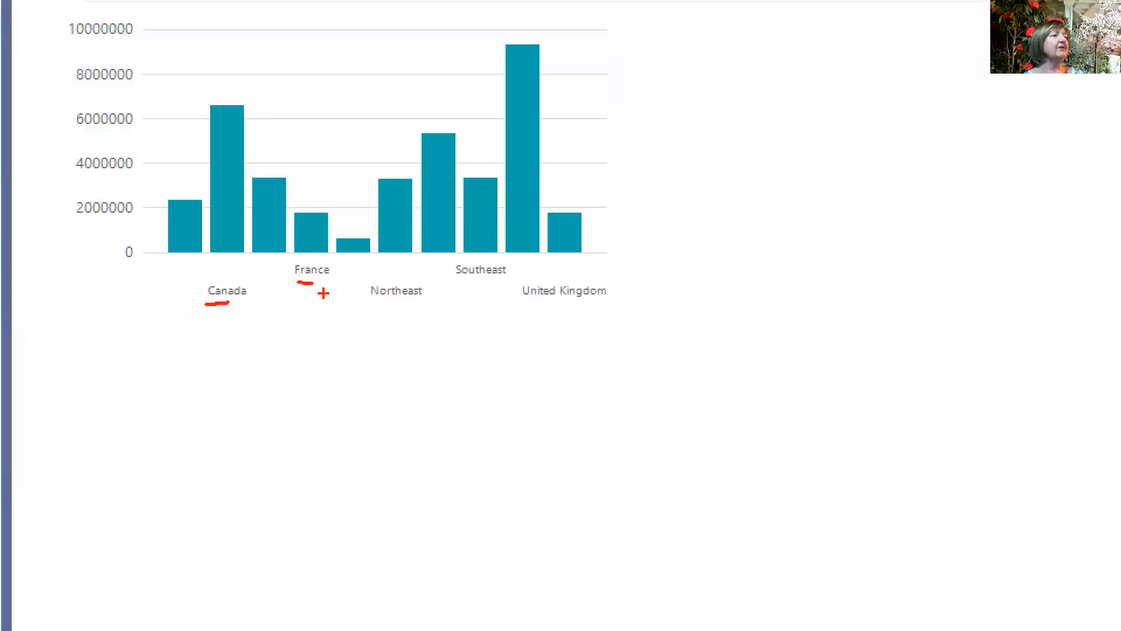
{"action": "left_click_drag", "start_coordinate": [379, 313], "coordinate": [405, 311]}
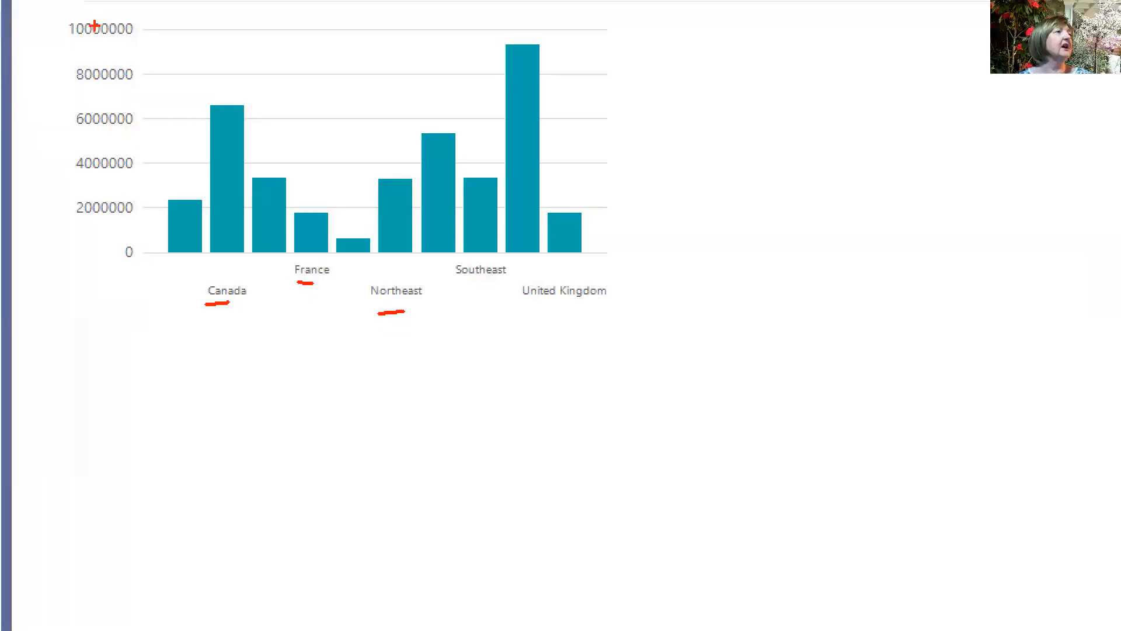
{"action": "left_click_drag", "start_coordinate": [68, 44], "coordinate": [110, 45]}
{"action": "left_click_drag", "start_coordinate": [65, 94], "coordinate": [127, 92]}
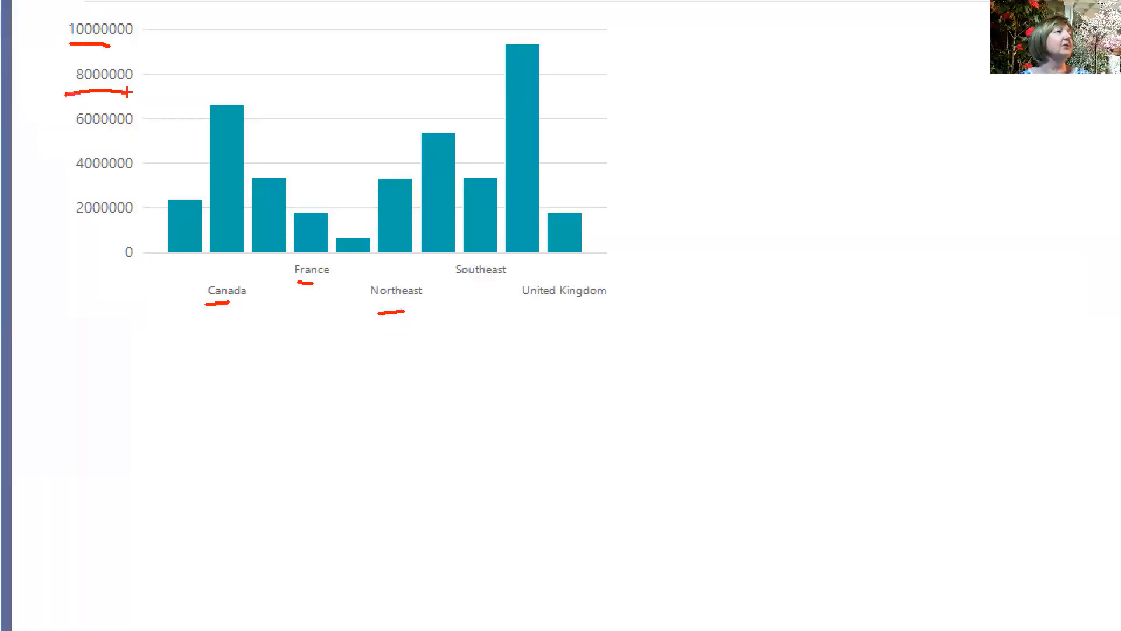
{"action": "left_click_drag", "start_coordinate": [61, 139], "coordinate": [111, 132]}
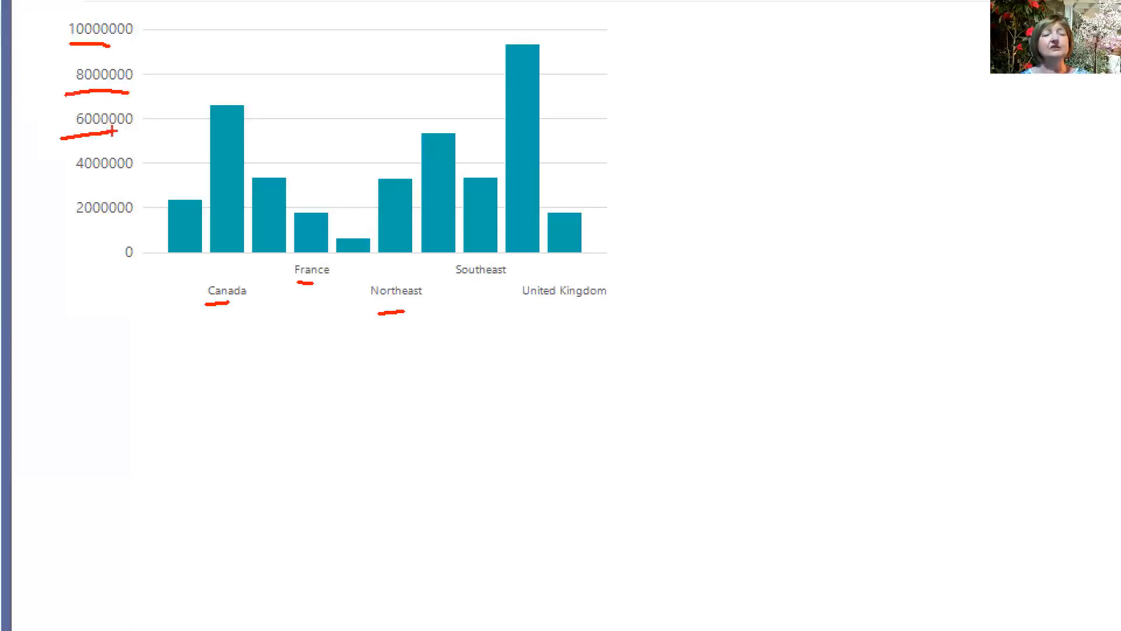
{"action": "key", "text": "Escape"}
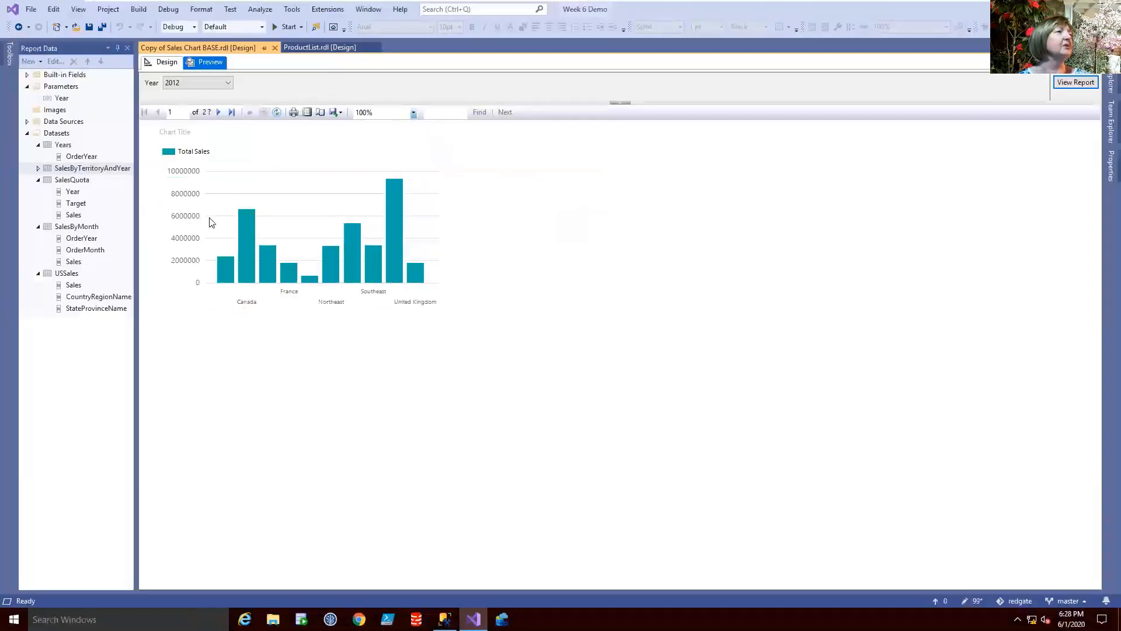
Set the chart's horizontal axis interval to 1 and preview the report to check the territory labels
{"action": "left_click", "coordinate": [158, 63]}
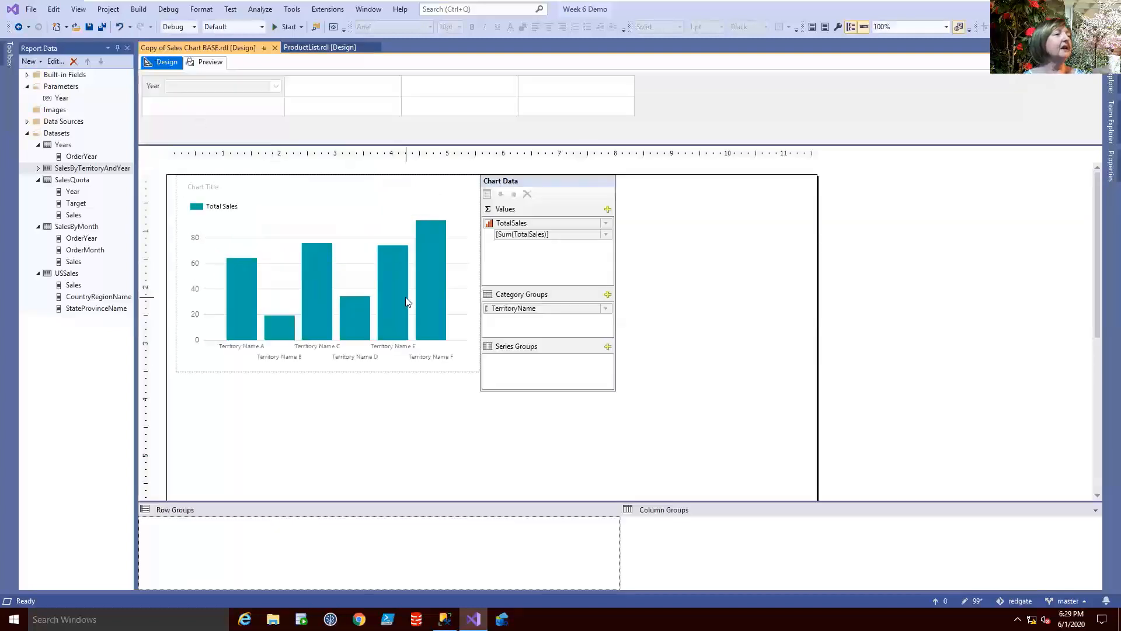
{"action": "left_click", "coordinate": [350, 354]}
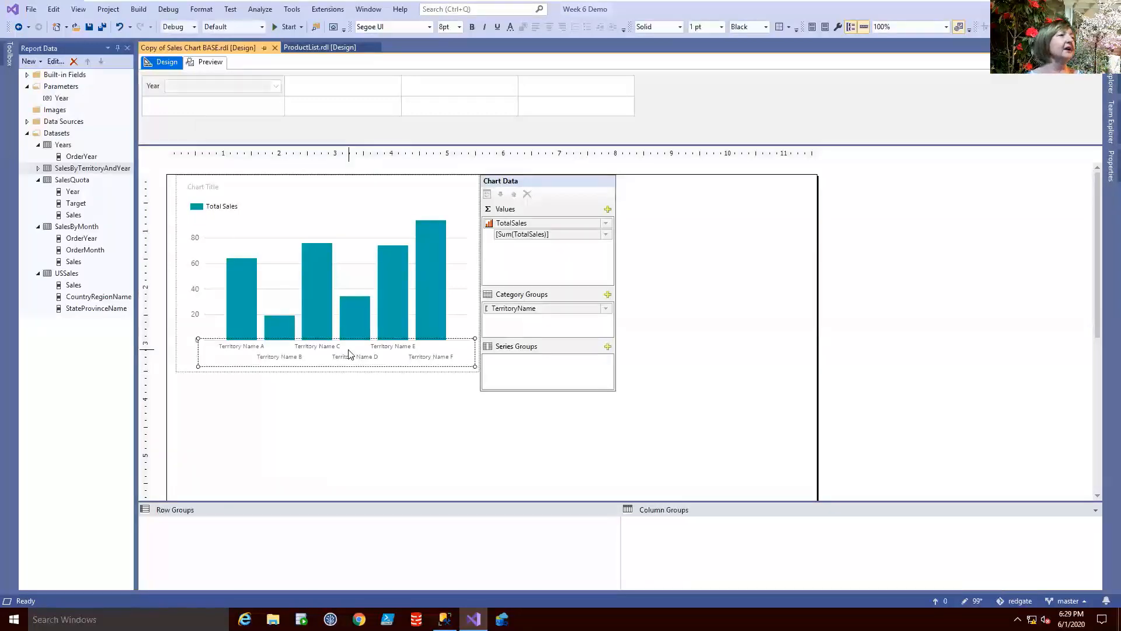
{"action": "right_click", "coordinate": [348, 354]}
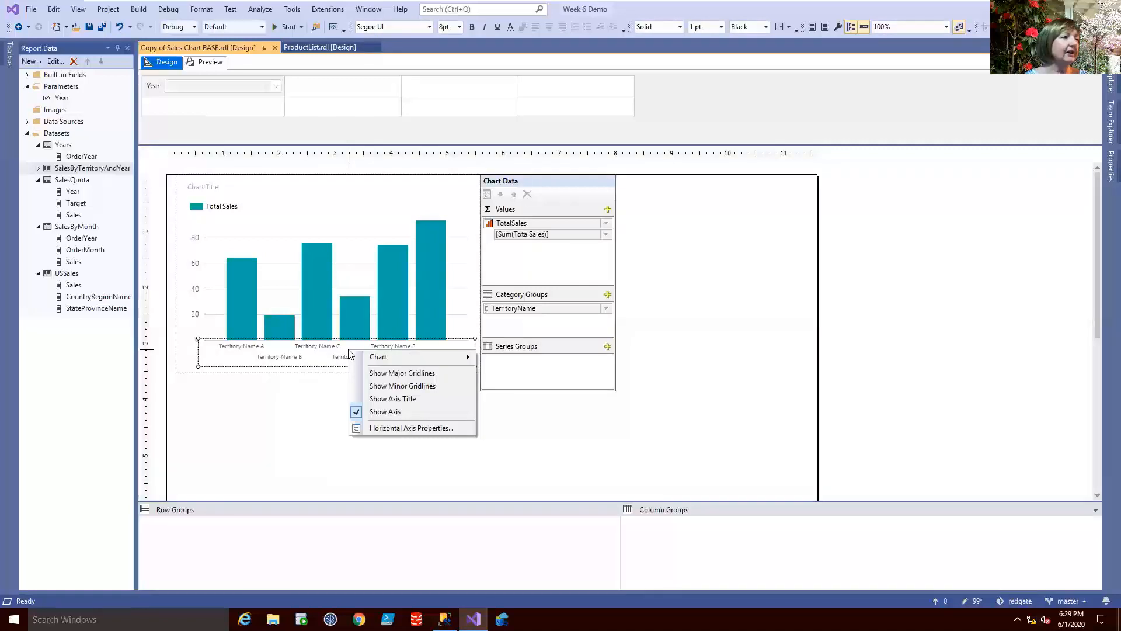
{"action": "left_click", "coordinate": [408, 430]}
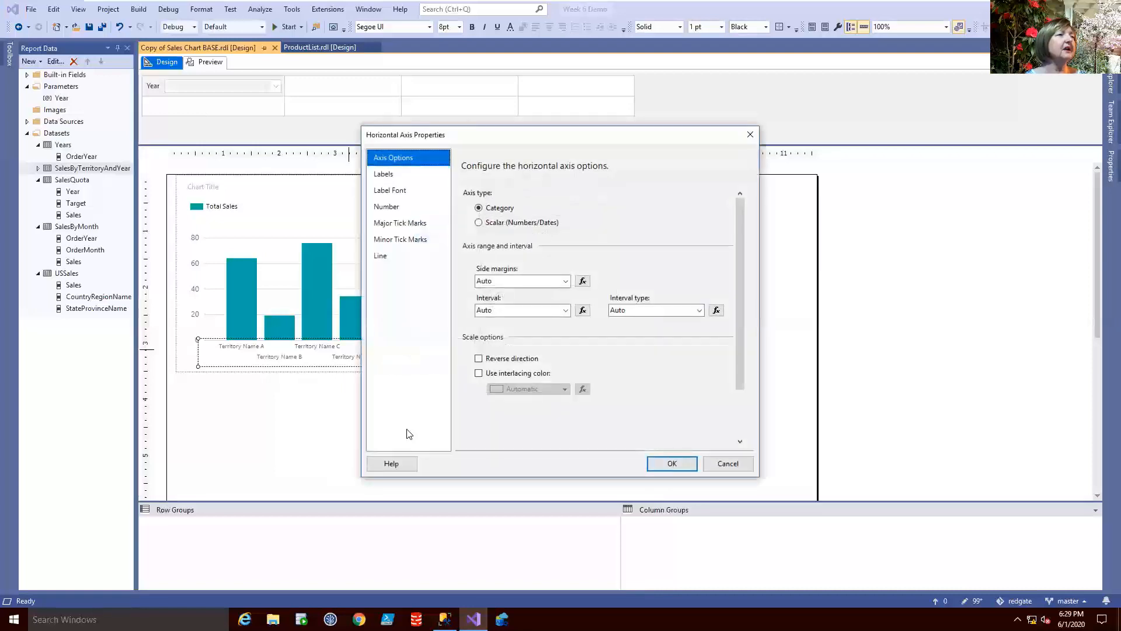
{"action": "double_click", "coordinate": [522, 310]}
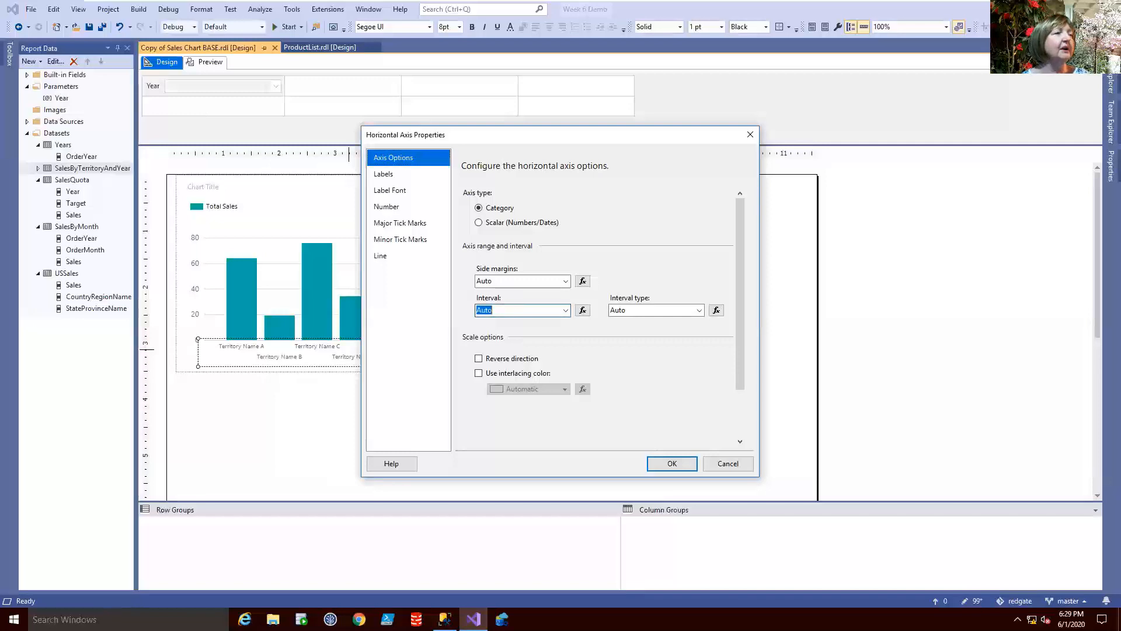
{"action": "type", "text": "1"}
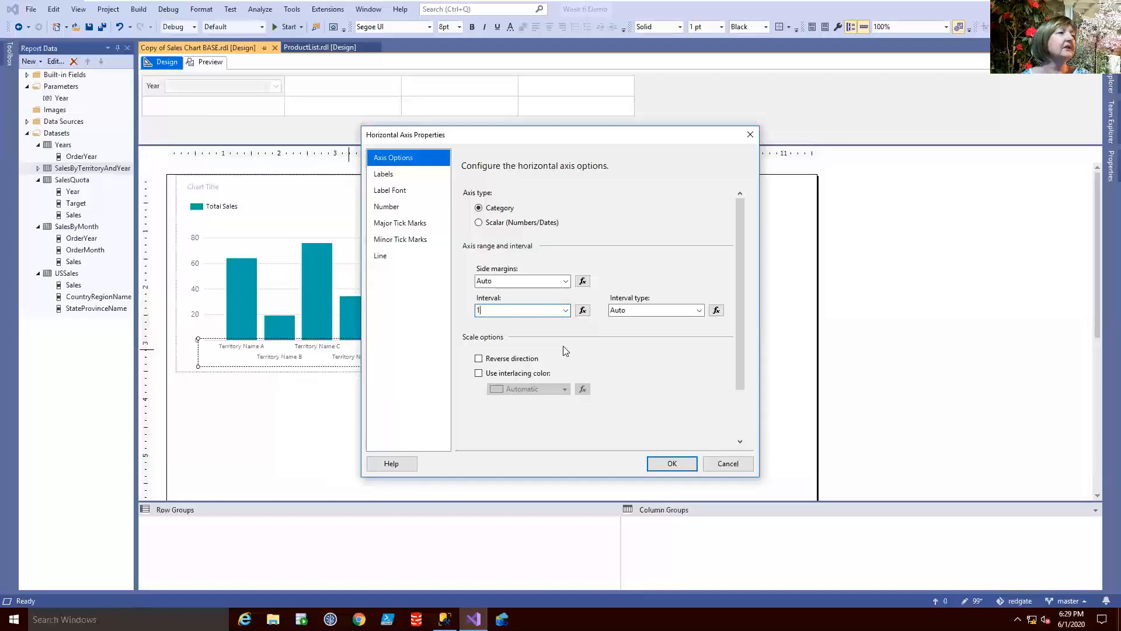
{"action": "left_click", "coordinate": [667, 465]}
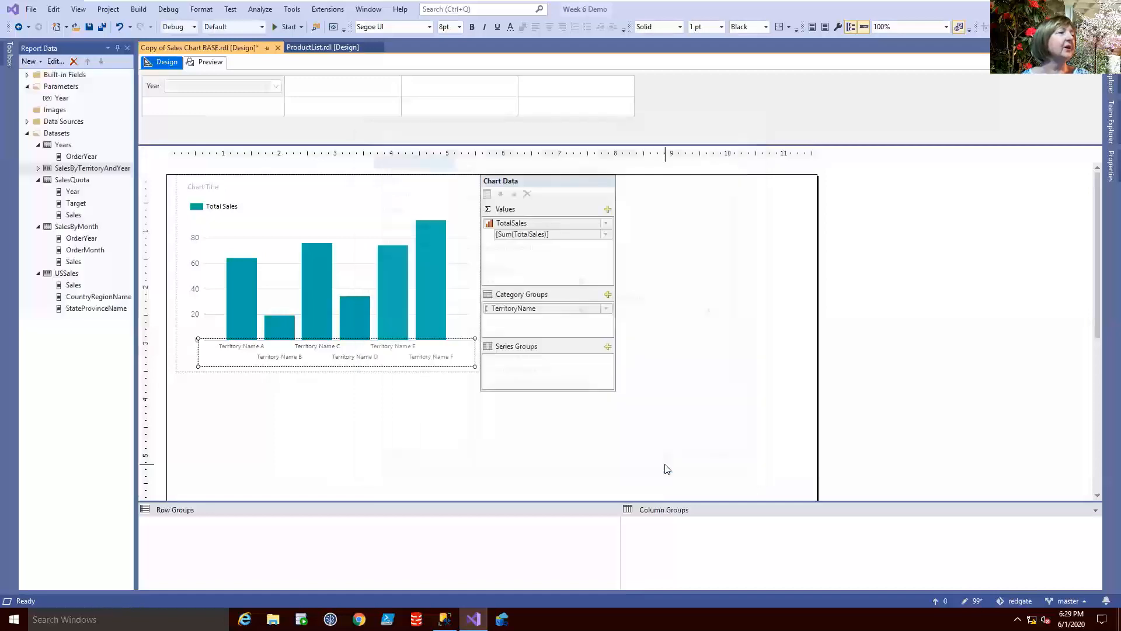
{"action": "left_click", "coordinate": [193, 64]}
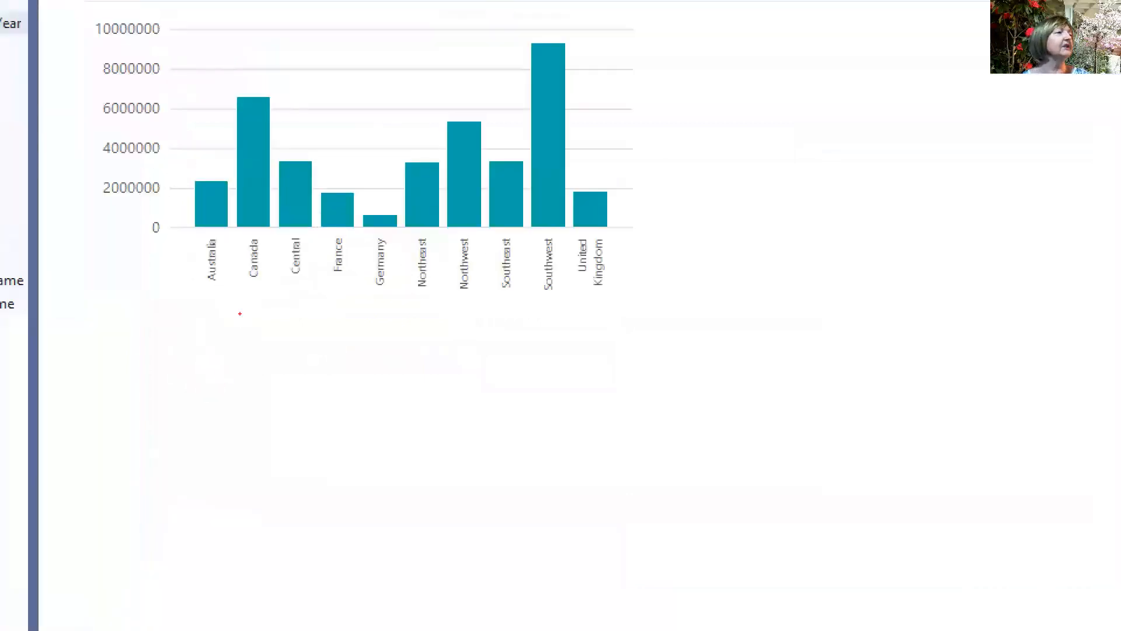
{"action": "left_click_drag", "start_coordinate": [240, 287], "coordinate": [272, 288]}
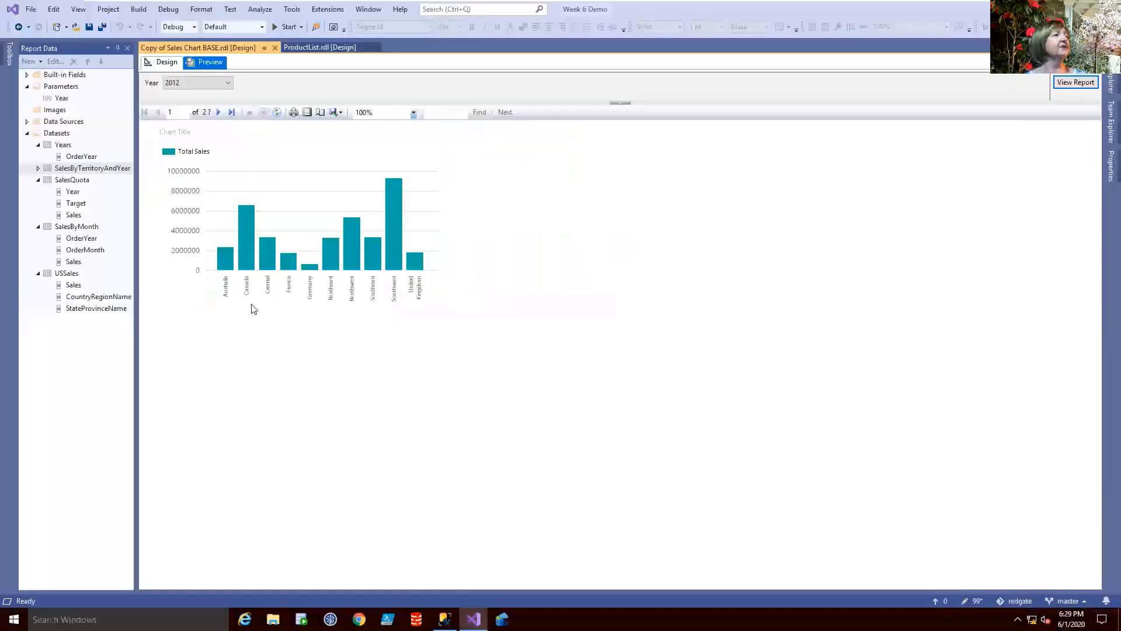
Back in the report design, disable auto-fit for the horizontal axis labels and set their rotation angle to 45 degrees
{"action": "left_click", "coordinate": [163, 63]}
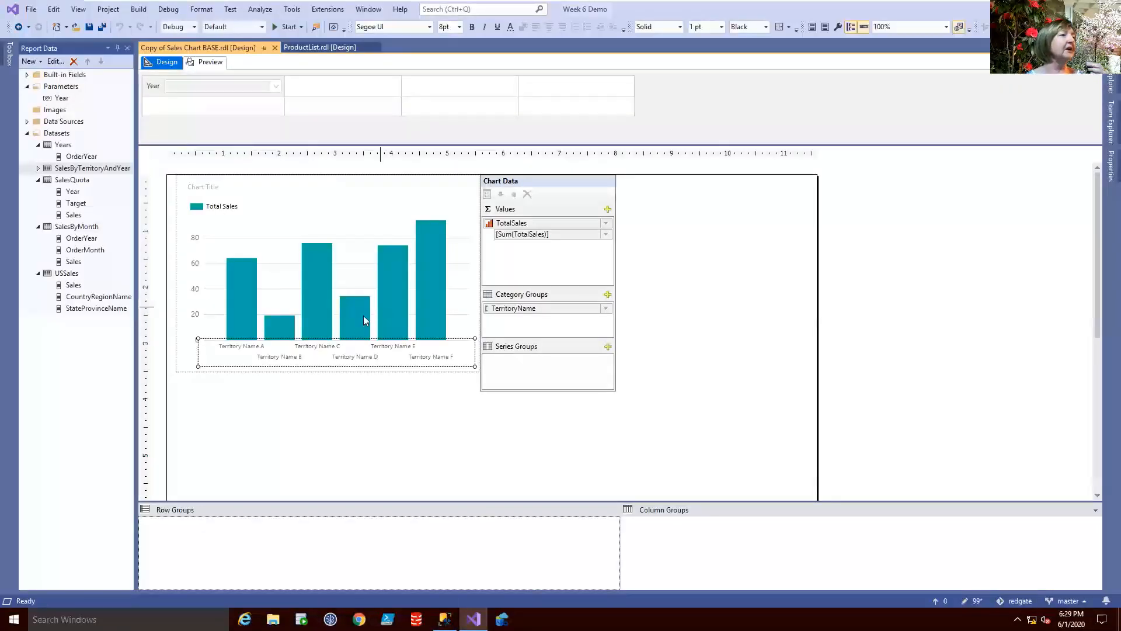
{"action": "right_click", "coordinate": [402, 355]}
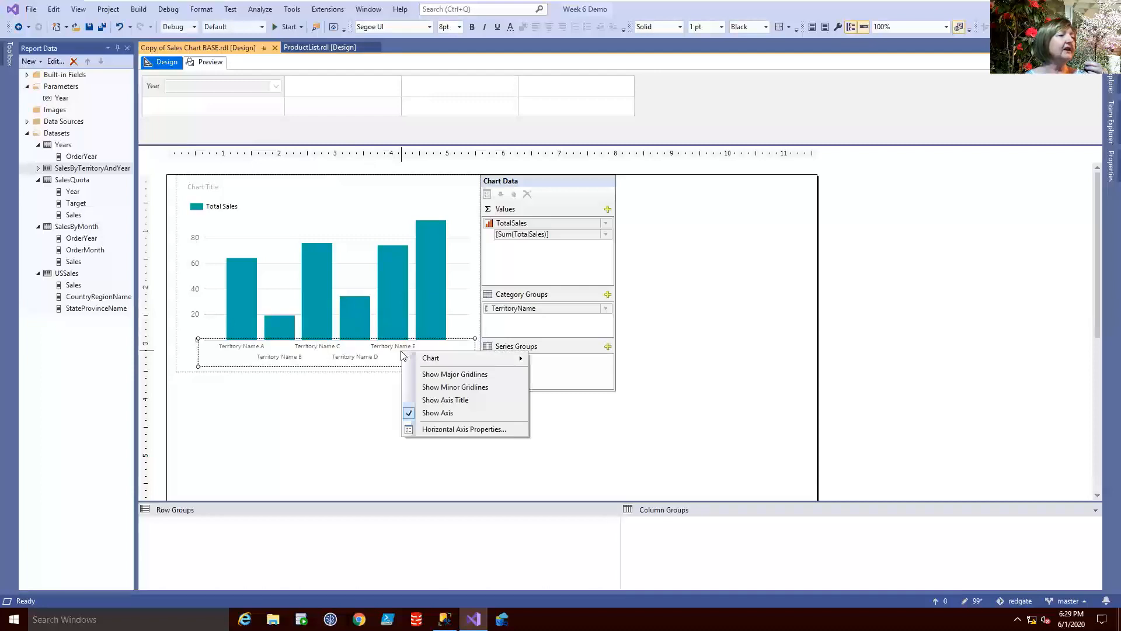
{"action": "left_click", "coordinate": [432, 430]}
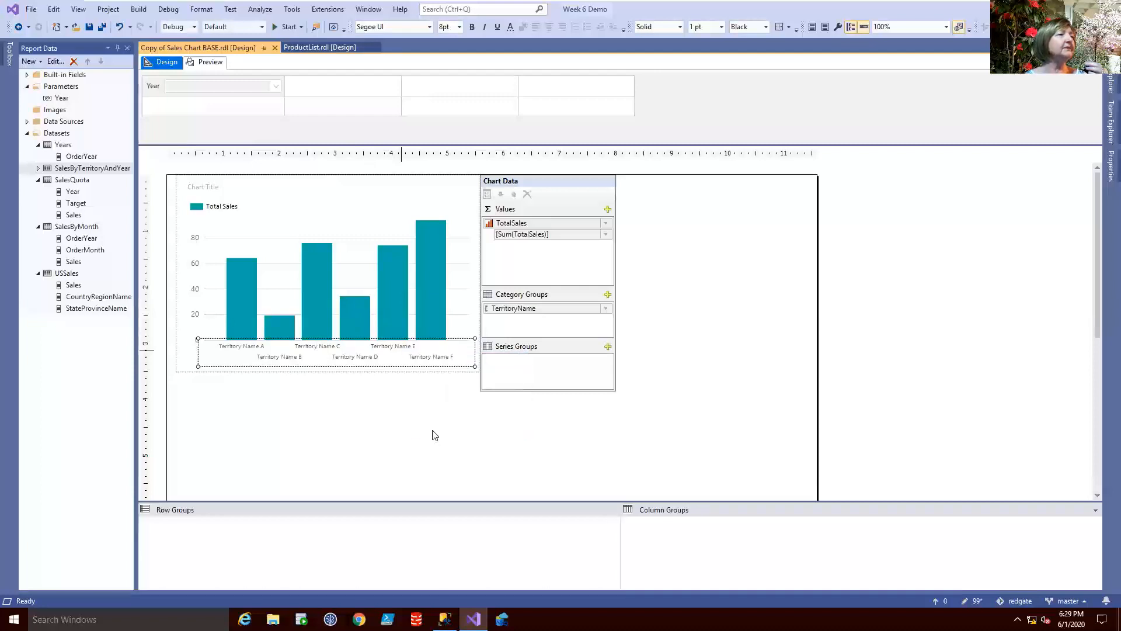
{"action": "left_click", "coordinate": [391, 174]}
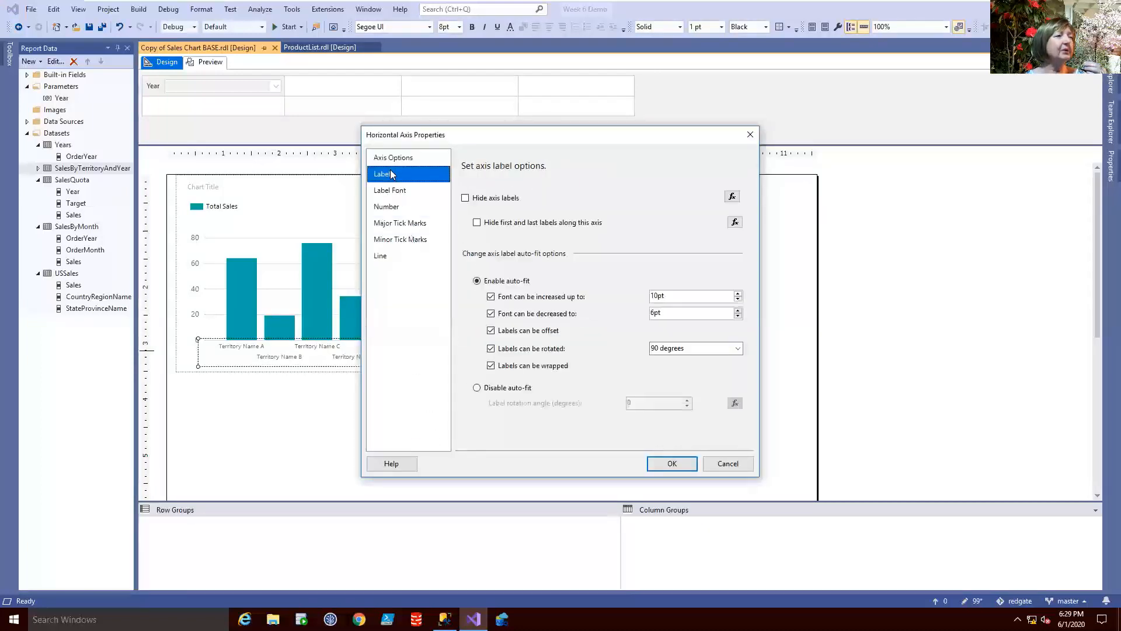
{"action": "left_click", "coordinate": [476, 389]}
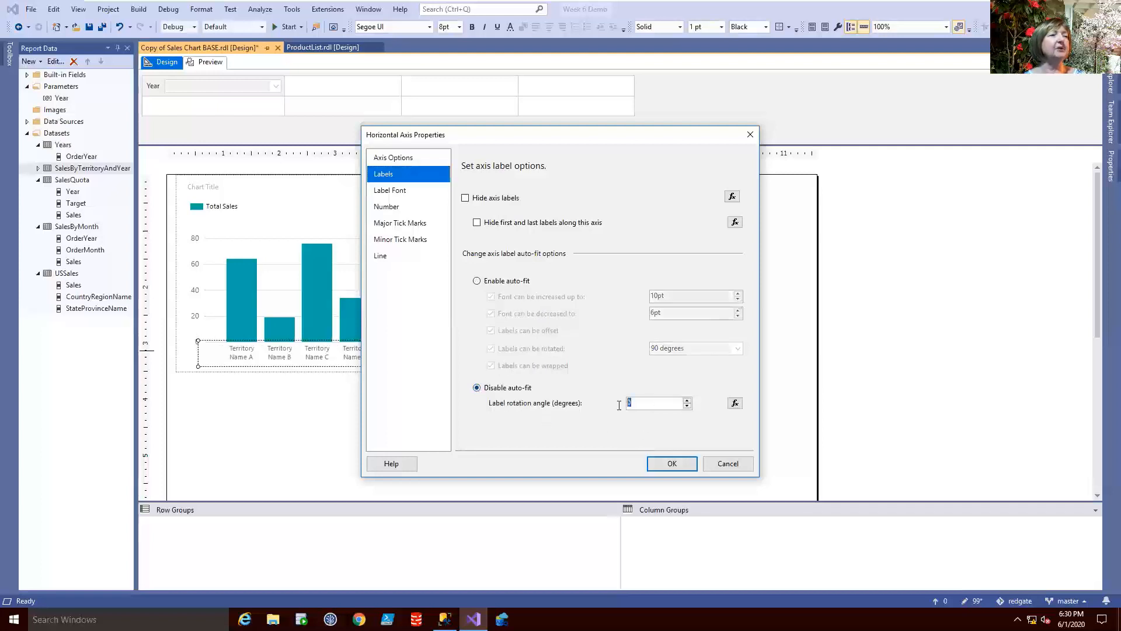
{"action": "type", "text": "45"}
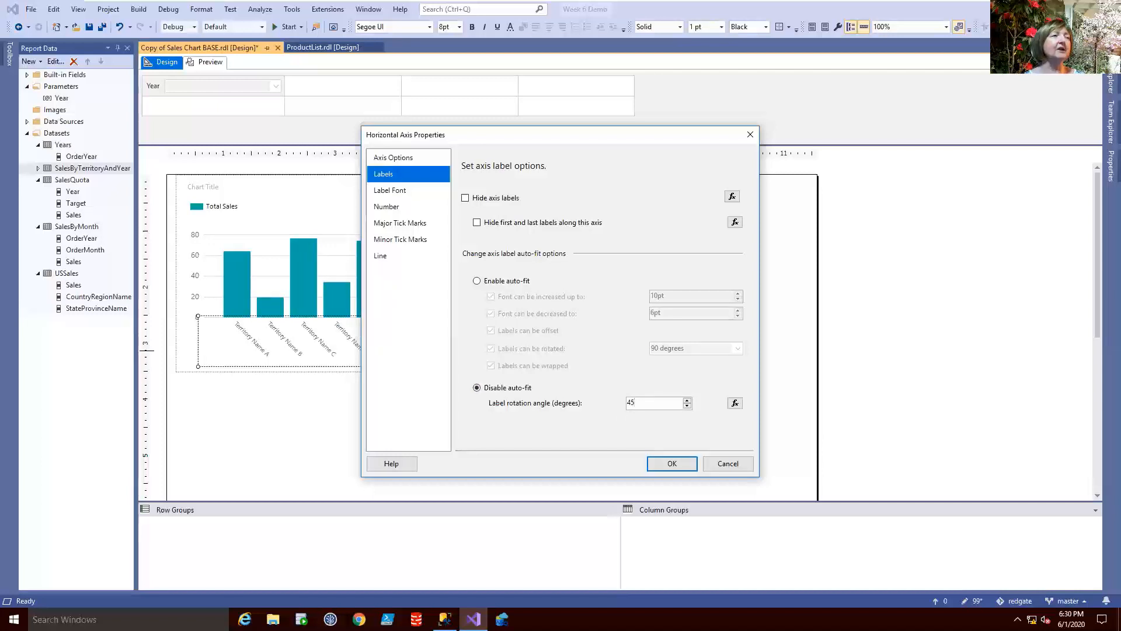
Set the horizontal axis label font size to 10pt and apply the axis properties
{"action": "left_click", "coordinate": [424, 192]}
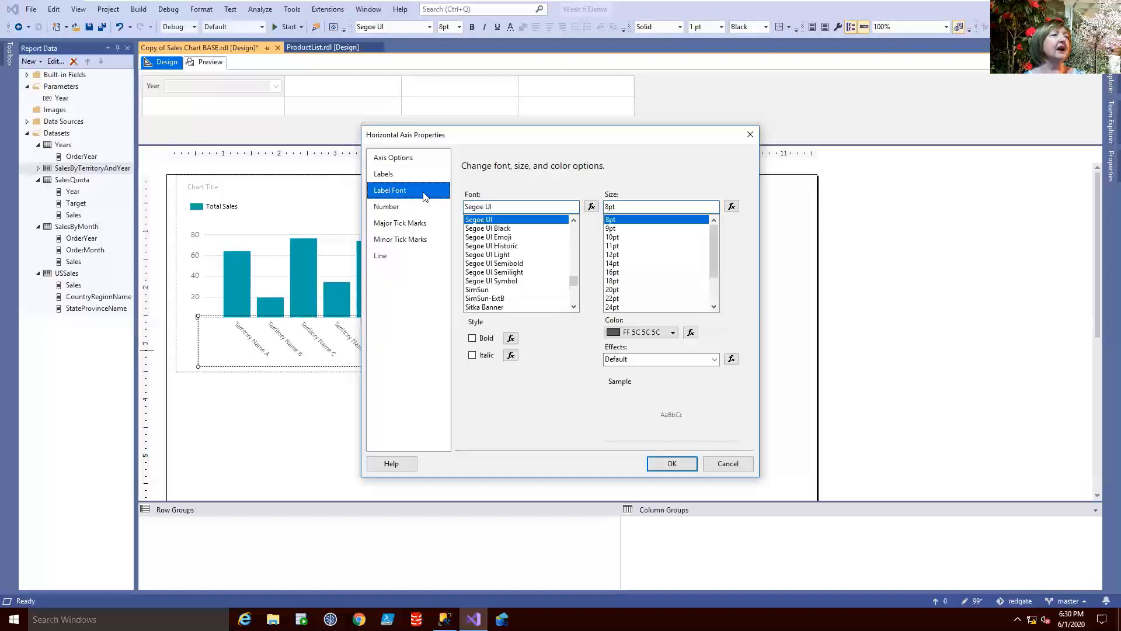
{"action": "left_click", "coordinate": [621, 238]}
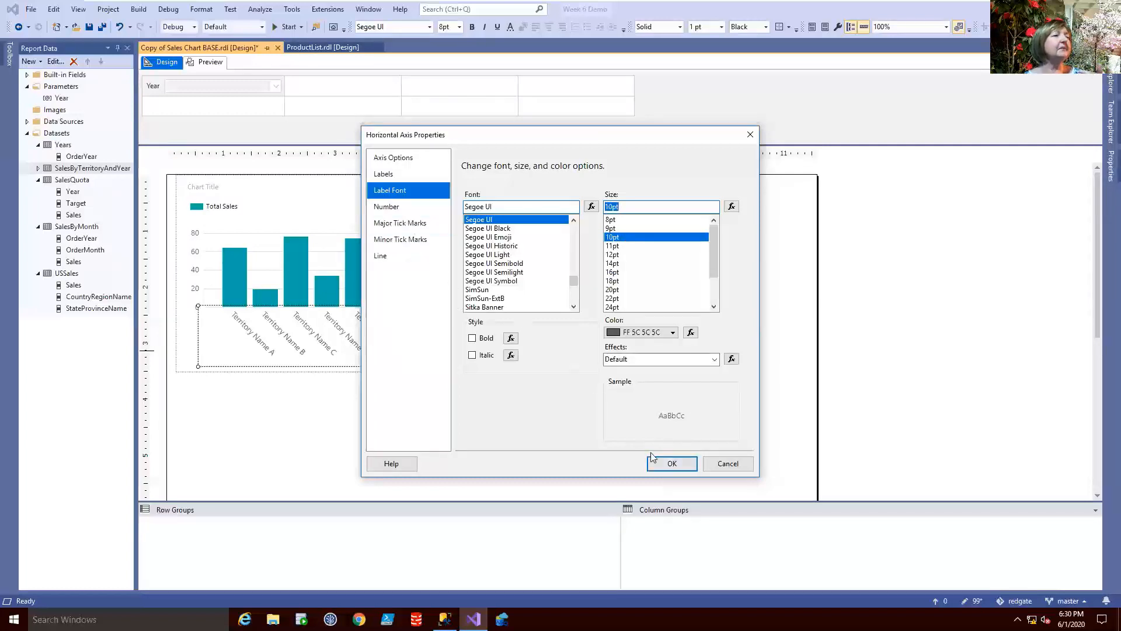
{"action": "left_click", "coordinate": [666, 463]}
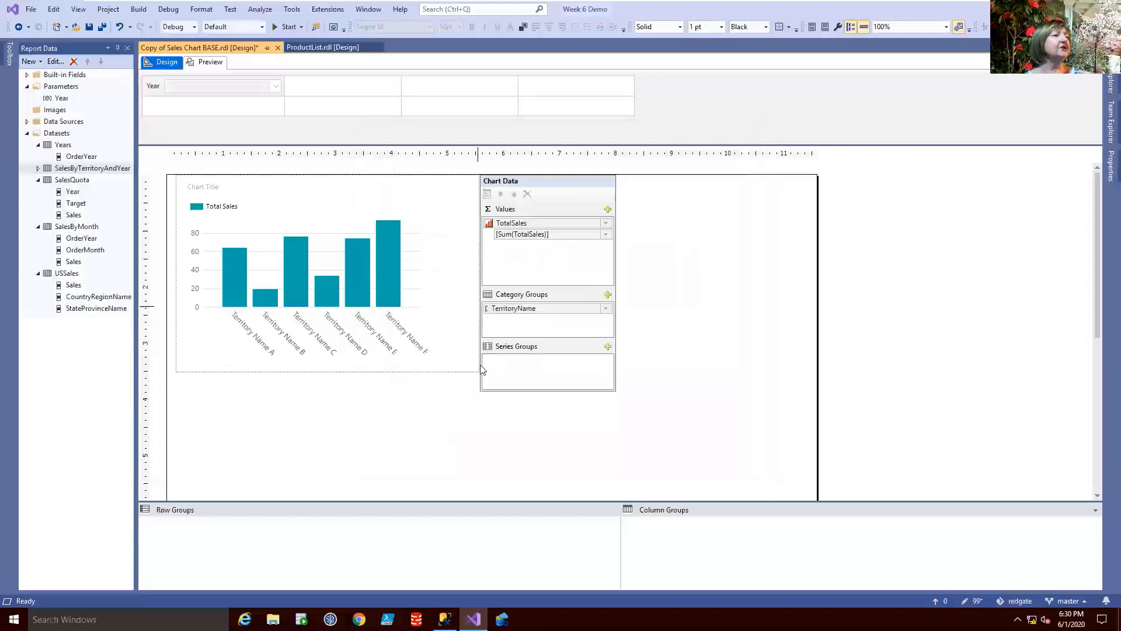
Enlarge the chart to about 6.4 by 4.1 inches by extending its lower-right corner
{"action": "left_click", "coordinate": [671, 286]}
{"action": "left_click", "coordinate": [480, 371]}
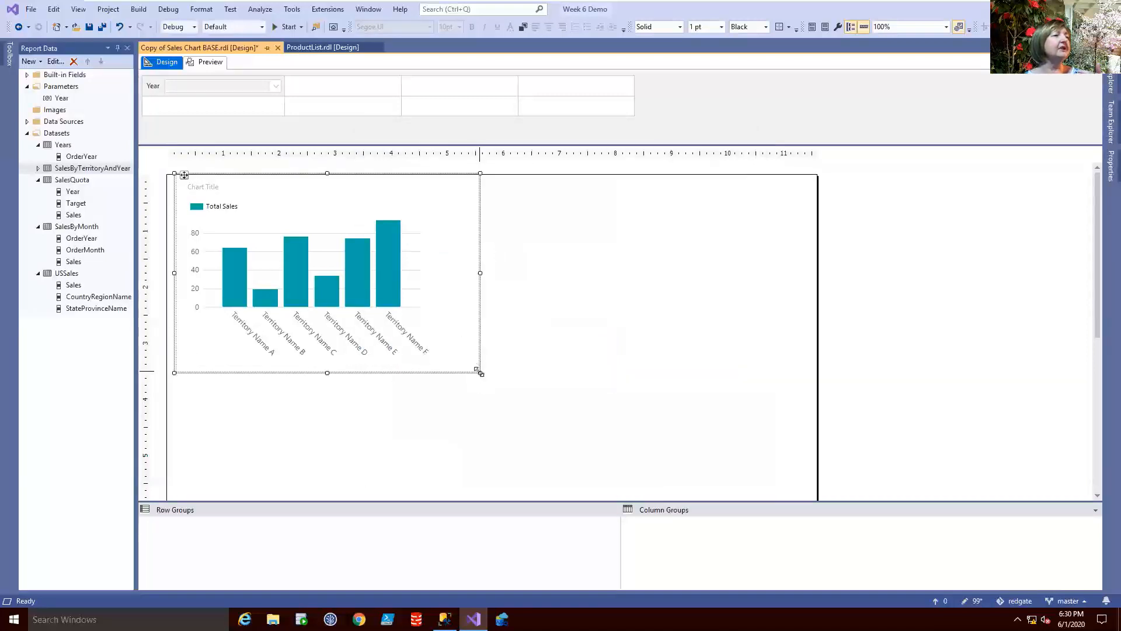
{"action": "left_click_drag", "start_coordinate": [480, 372], "coordinate": [531, 402]}
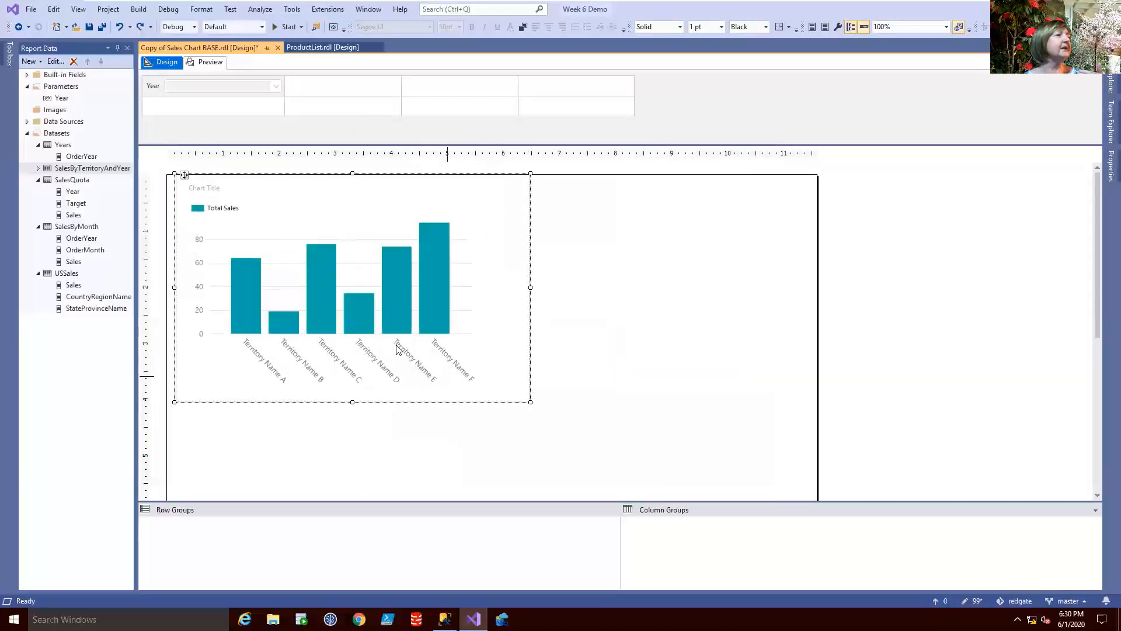
Delete the Total Sales legend from the chart
{"action": "left_click", "coordinate": [215, 210]}
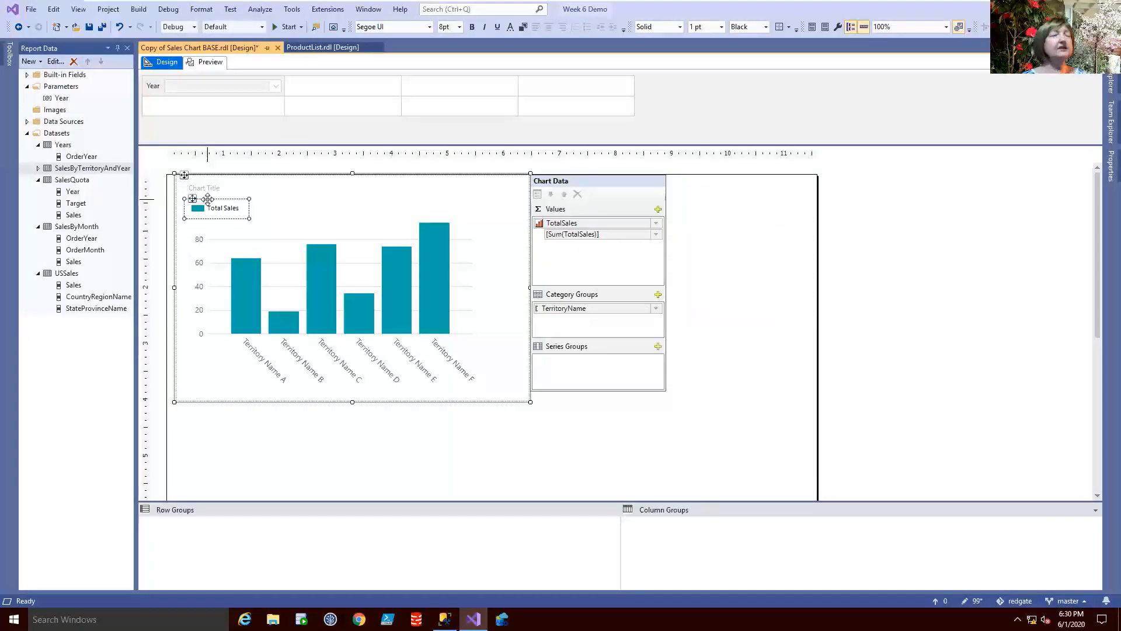
{"action": "key", "text": "Delete"}
{"action": "left_click", "coordinate": [211, 188]}
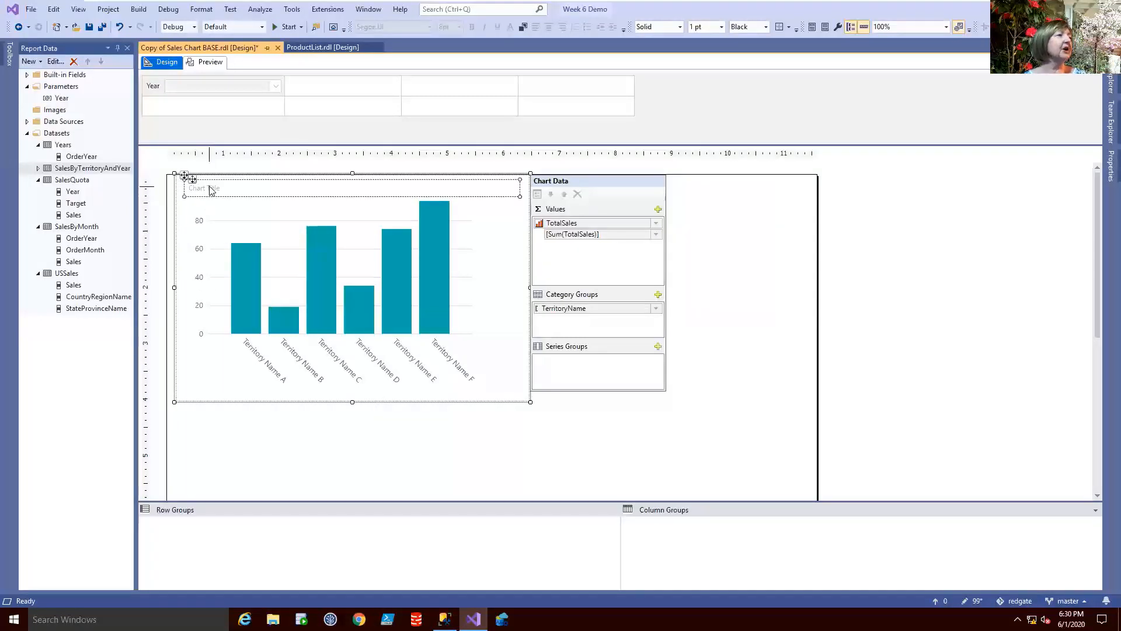
{"action": "left_click", "coordinate": [218, 186]}
{"action": "left_click", "coordinate": [220, 187]}
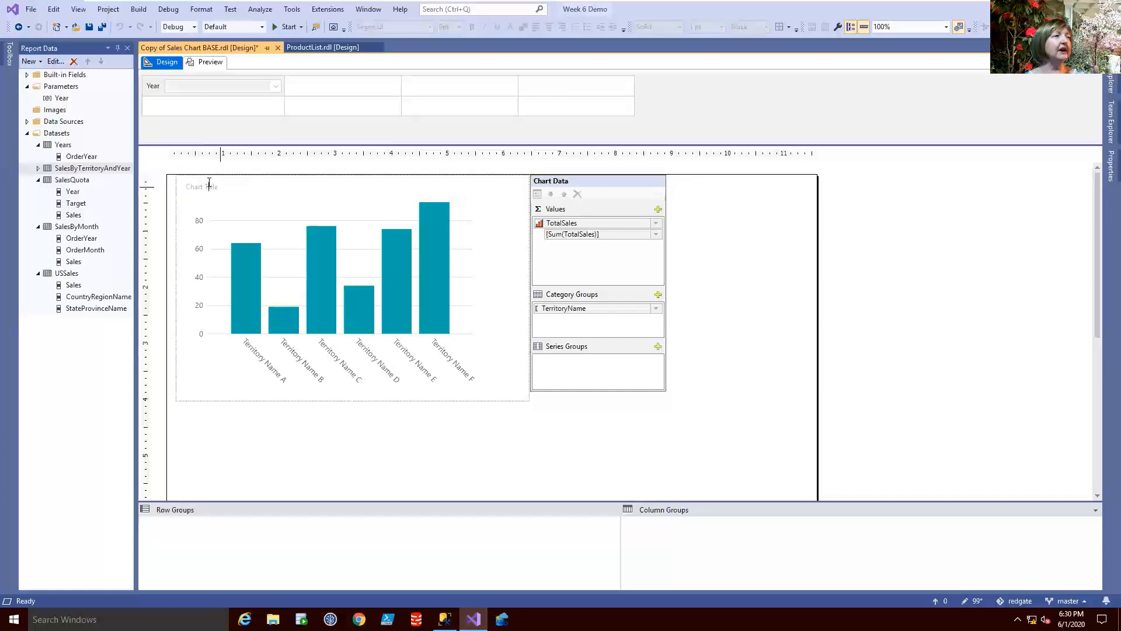
{"action": "right_click", "coordinate": [221, 185]}
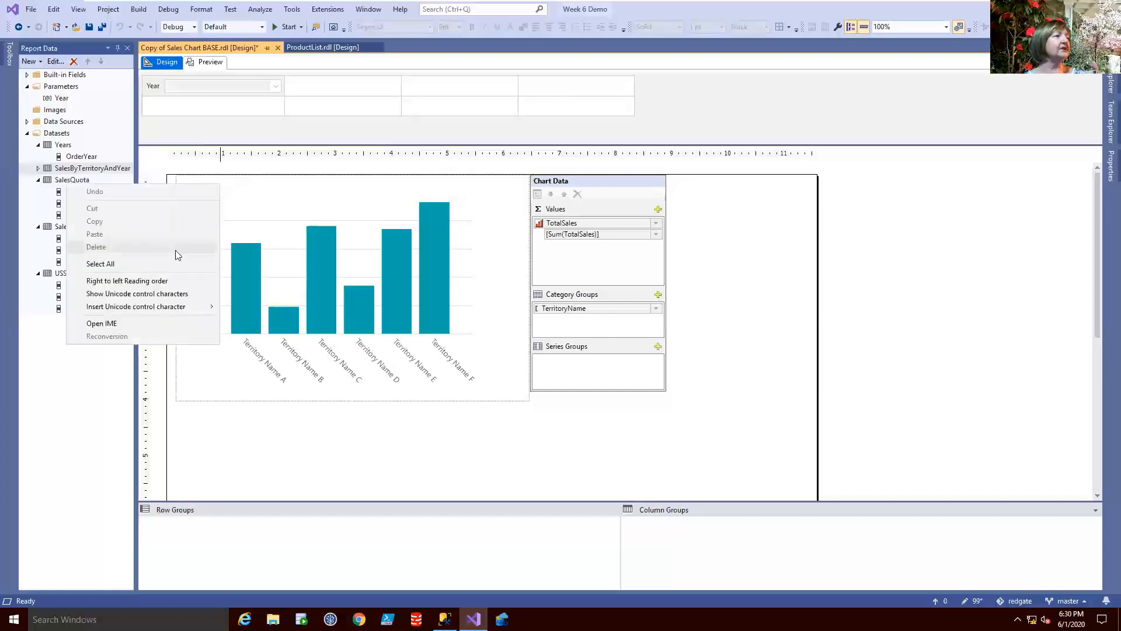
{"action": "left_click", "coordinate": [259, 194]}
Set the chart title text to the expression ="Sales for "& Parameters!Year.Value
{"action": "left_click", "coordinate": [224, 187]}
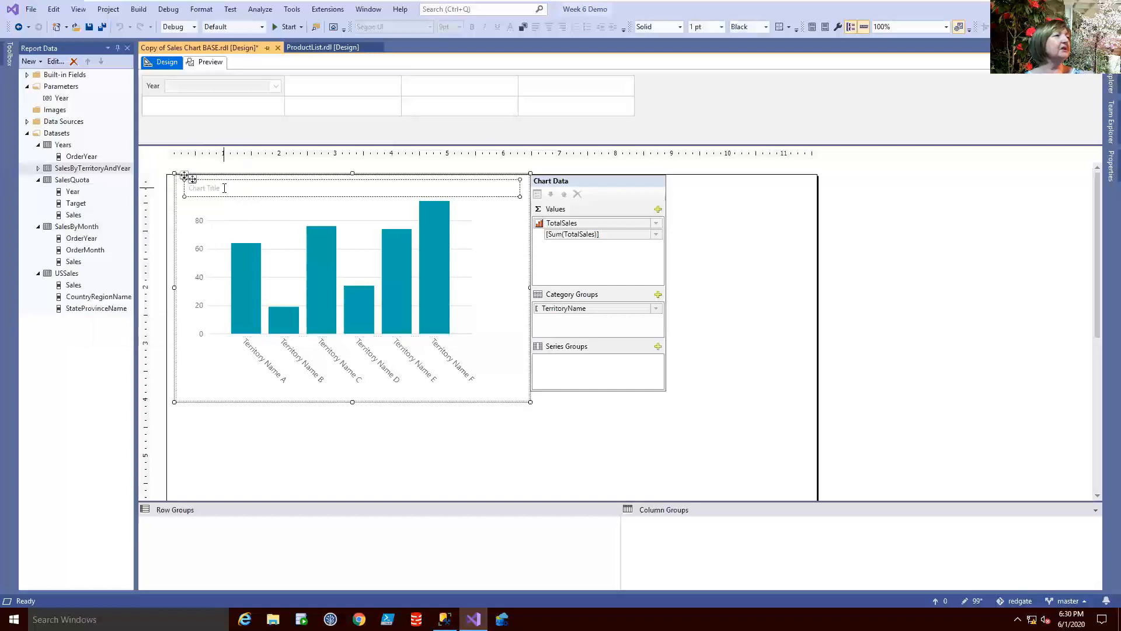
{"action": "right_click", "coordinate": [224, 188]}
{"action": "left_click", "coordinate": [256, 228]}
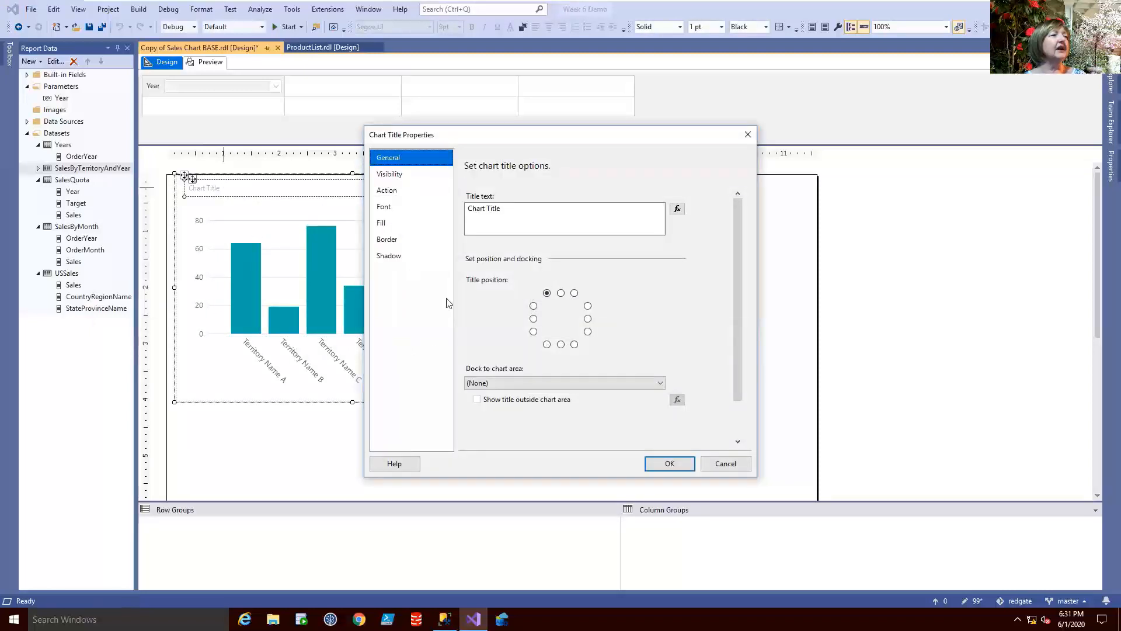
{"action": "left_click", "coordinate": [678, 210]}
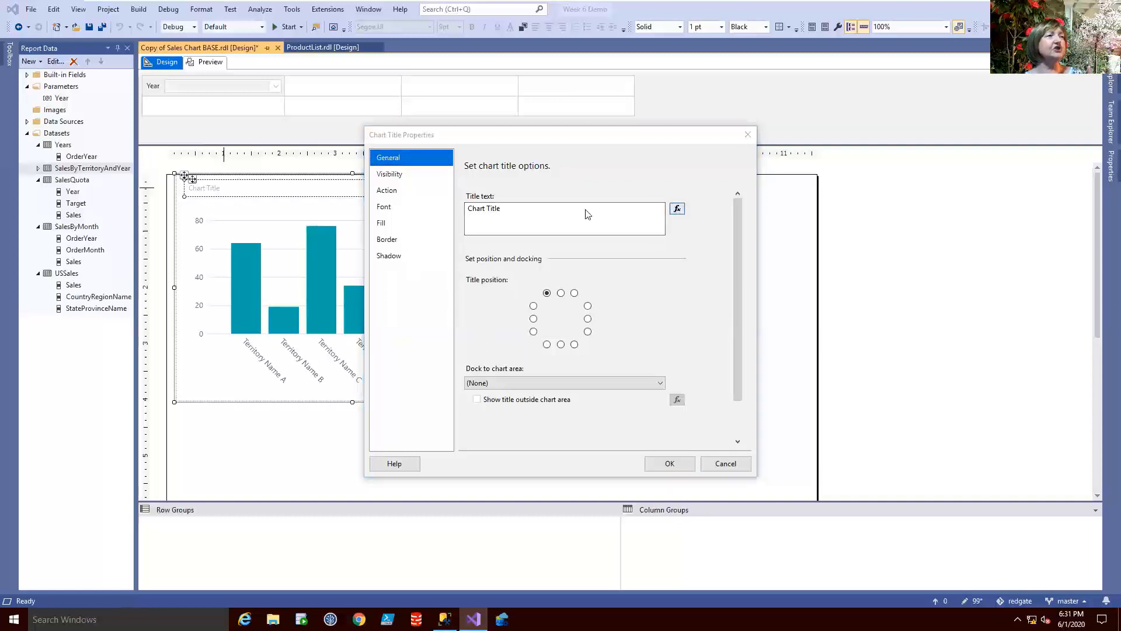
{"action": "left_click_drag", "start_coordinate": [416, 150], "coordinate": [360, 154]}
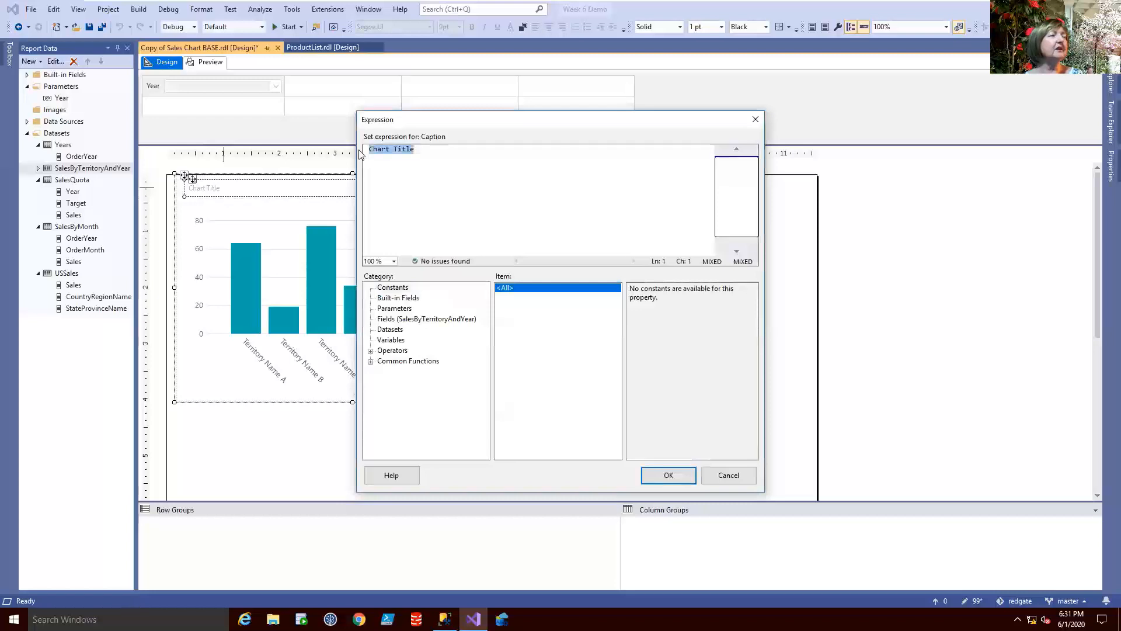
{"action": "type", "text": "="}
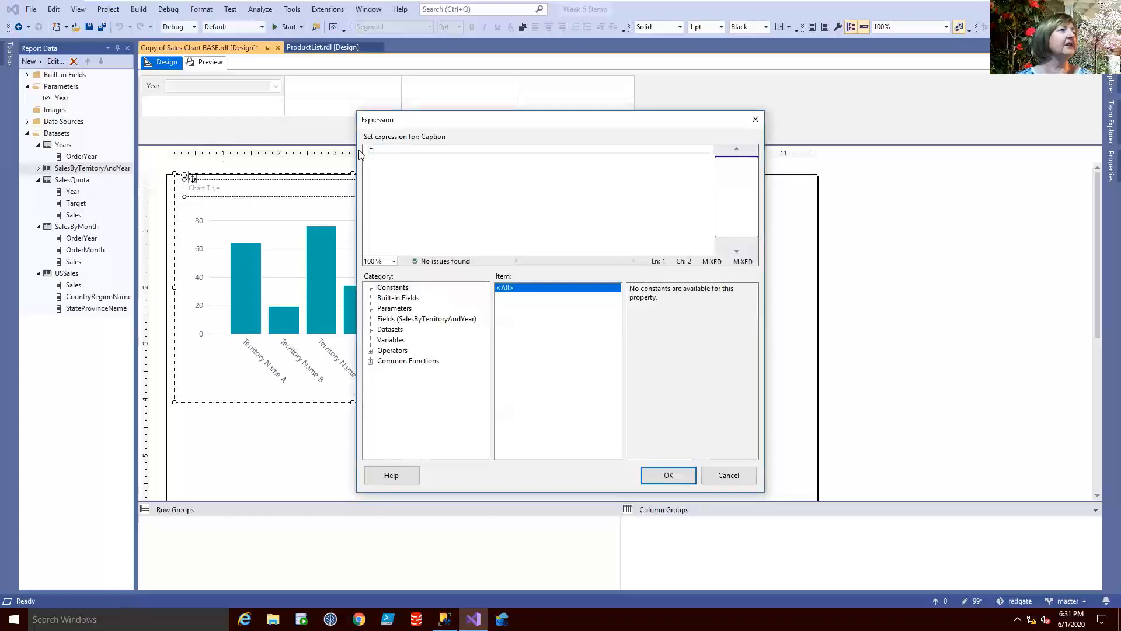
{"action": "type", "text": "\"Sales"}
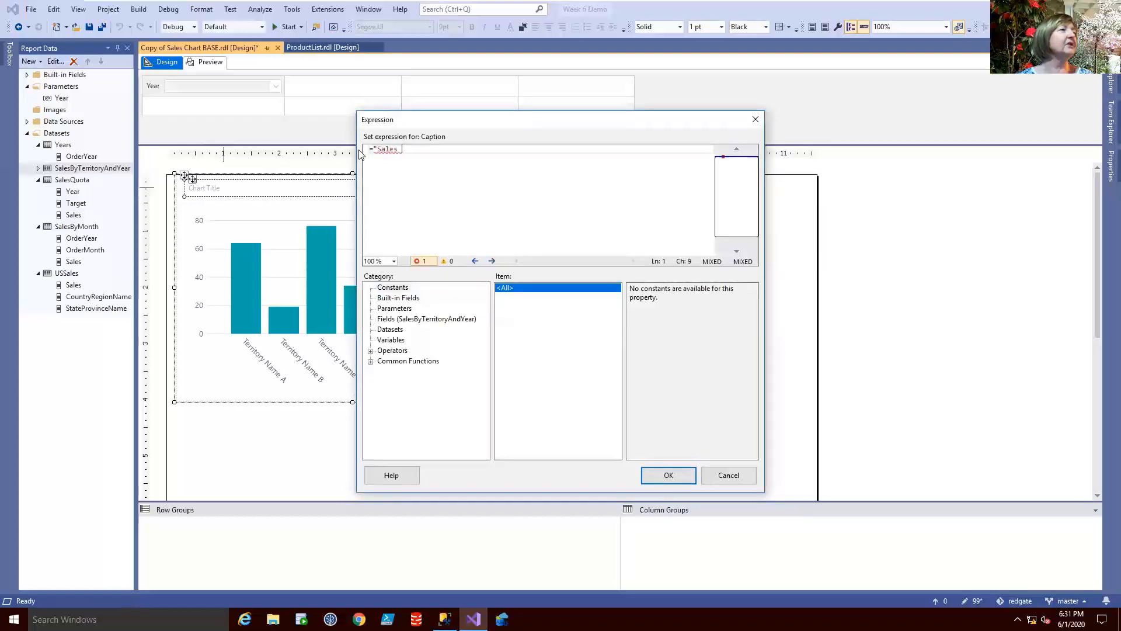
{"action": "type", "text": " for \"&"}
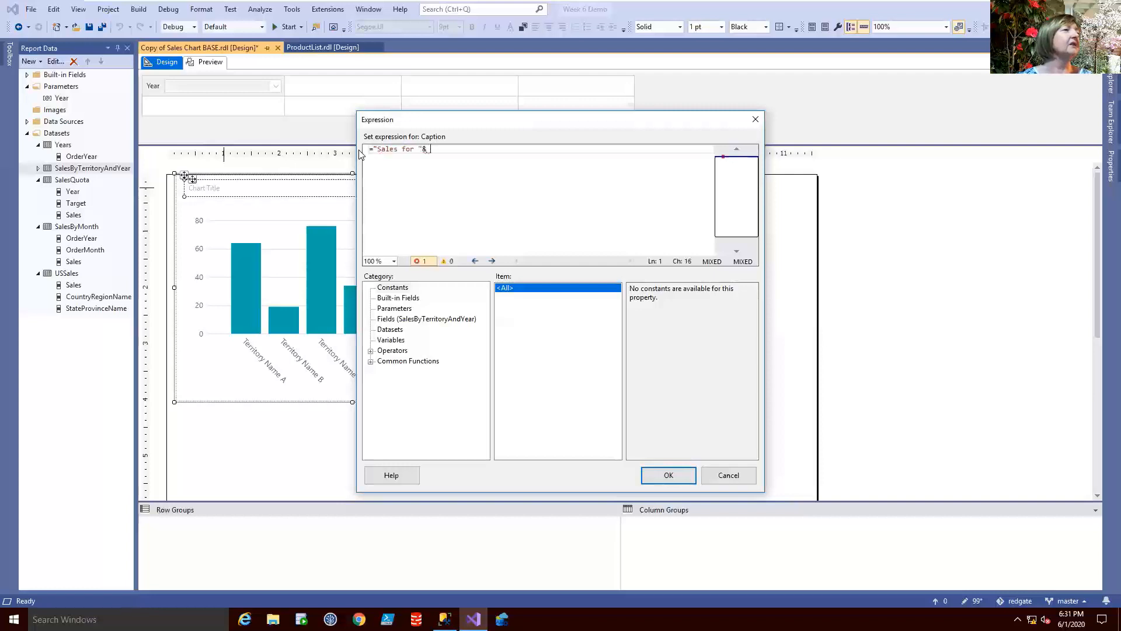
{"action": "left_click", "coordinate": [408, 308]}
{"action": "double_click", "coordinate": [668, 289]}
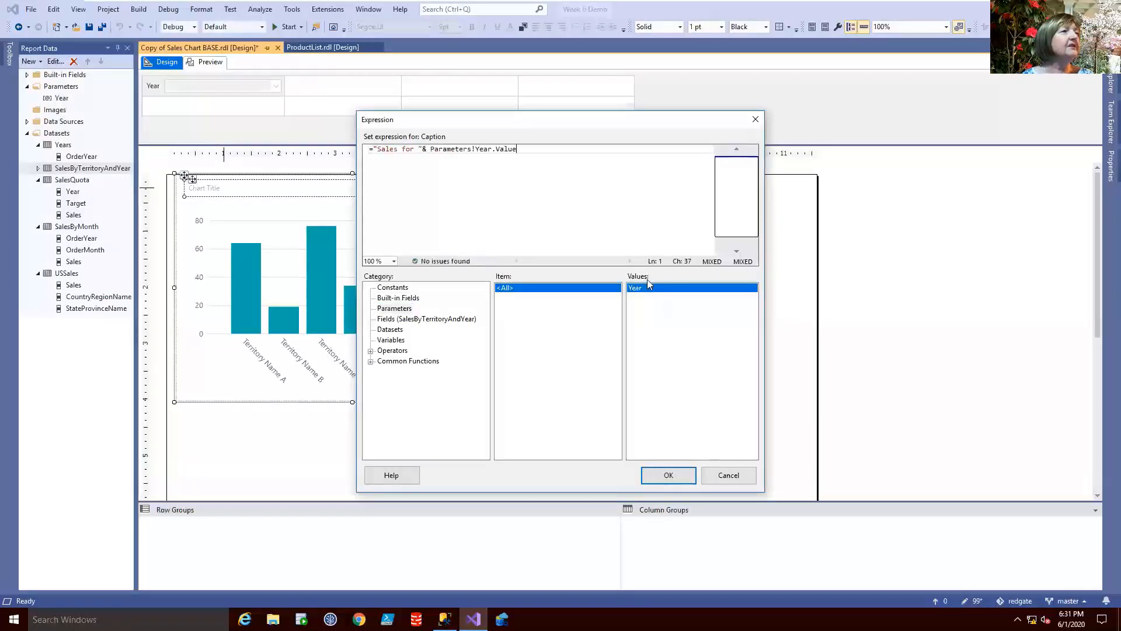
{"action": "left_click", "coordinate": [668, 475]}
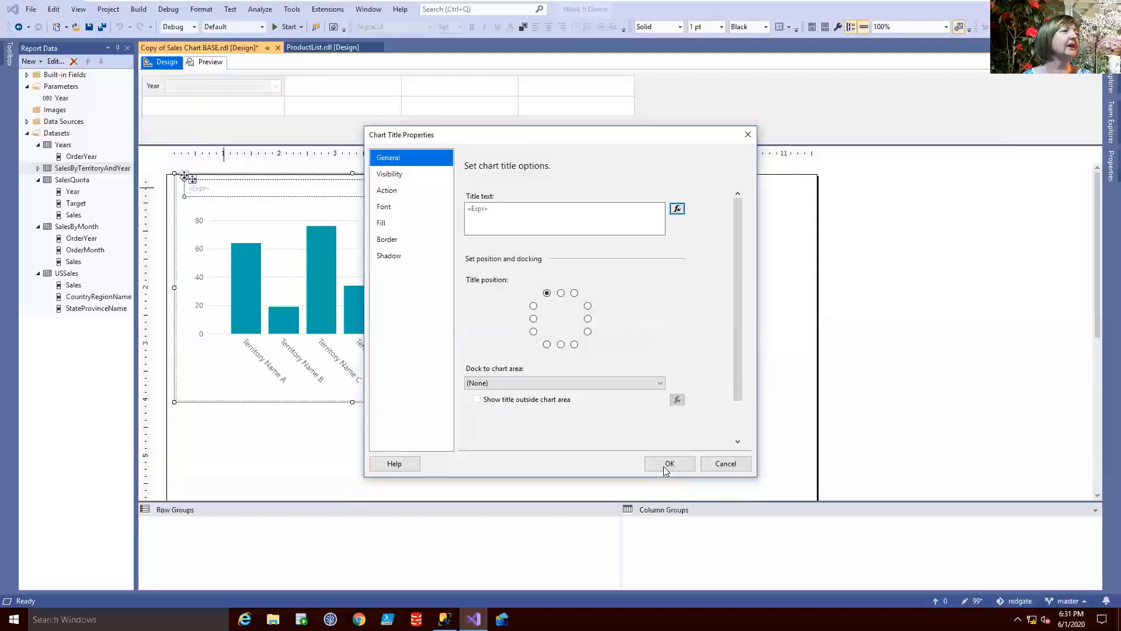
Center the title above the chart, set its font size to 14pt and color to Teal, and apply the title properties
{"action": "left_click", "coordinate": [561, 293]}
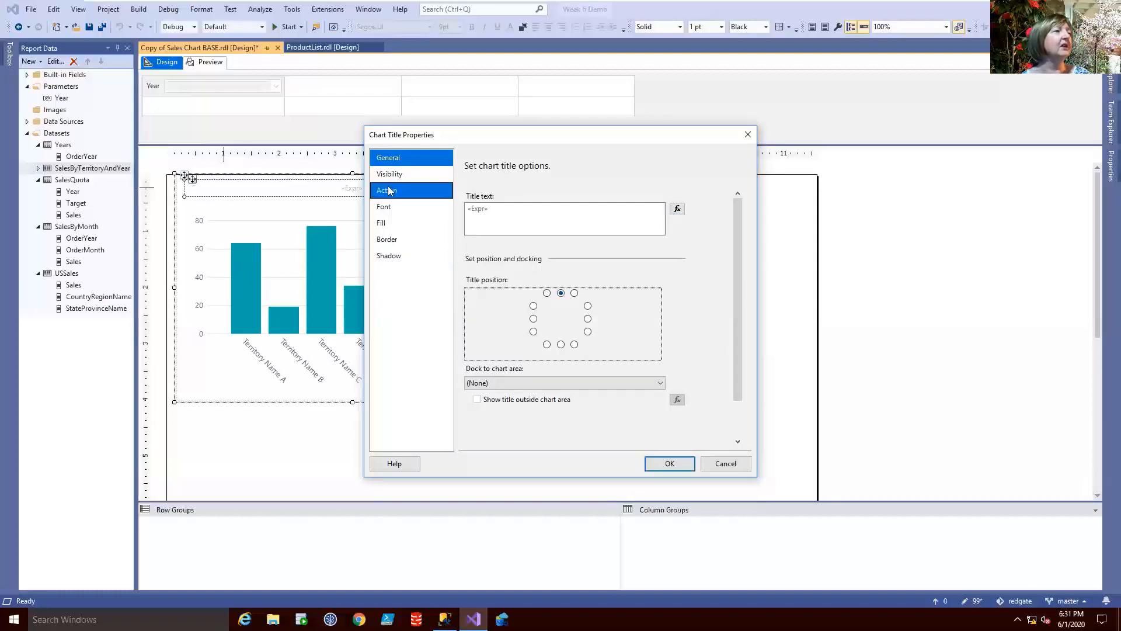
{"action": "left_click", "coordinate": [385, 207]}
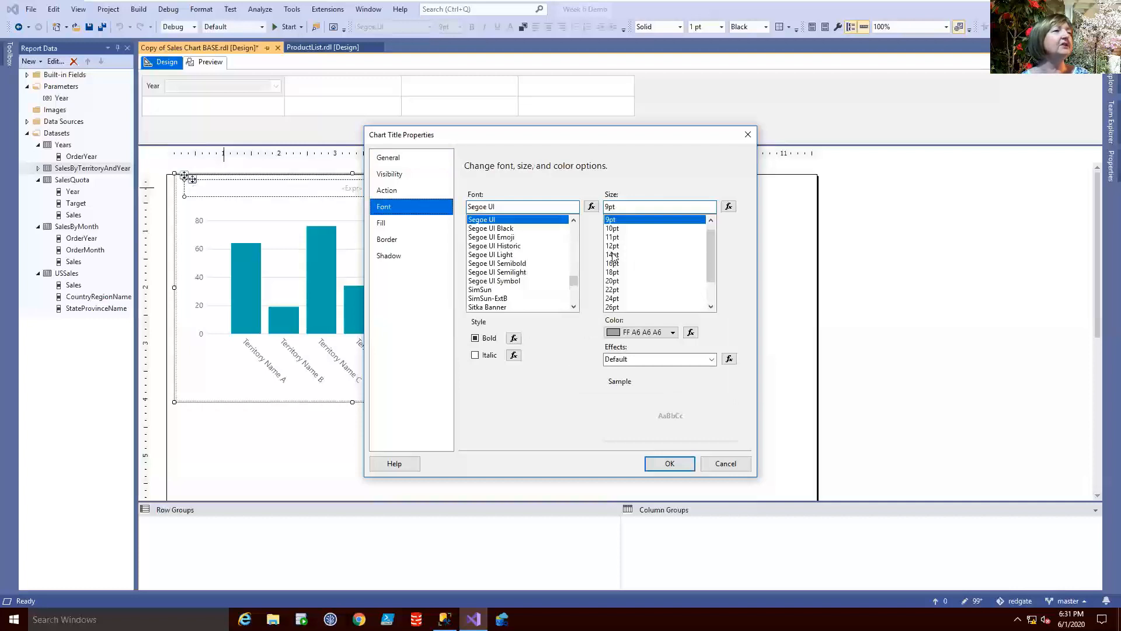
{"action": "left_click", "coordinate": [613, 255]}
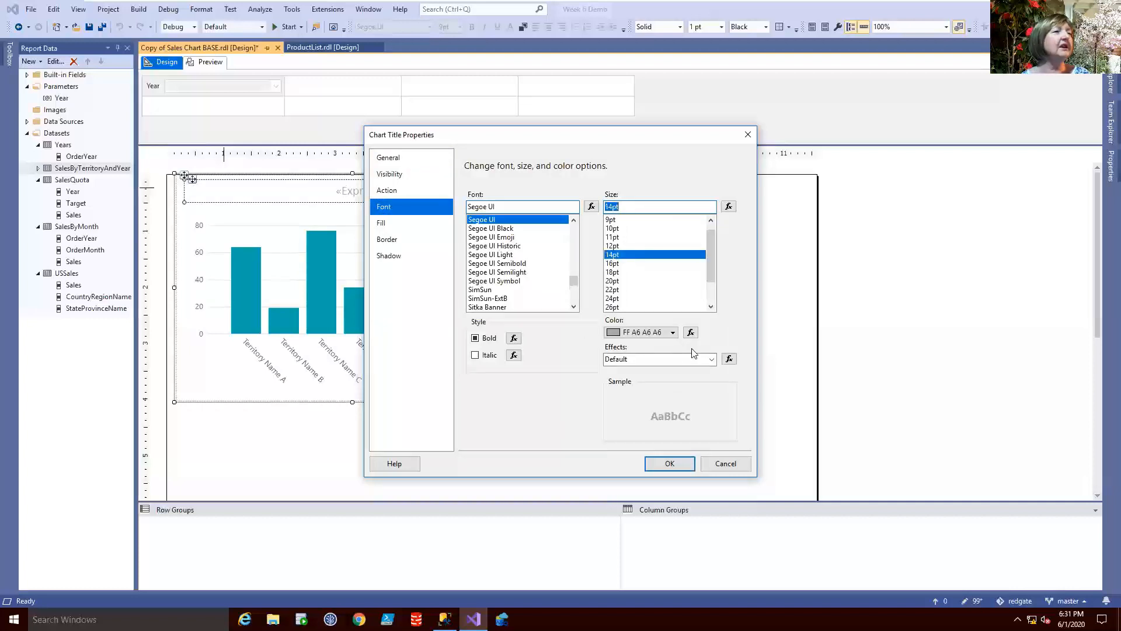
{"action": "left_click", "coordinate": [673, 333]}
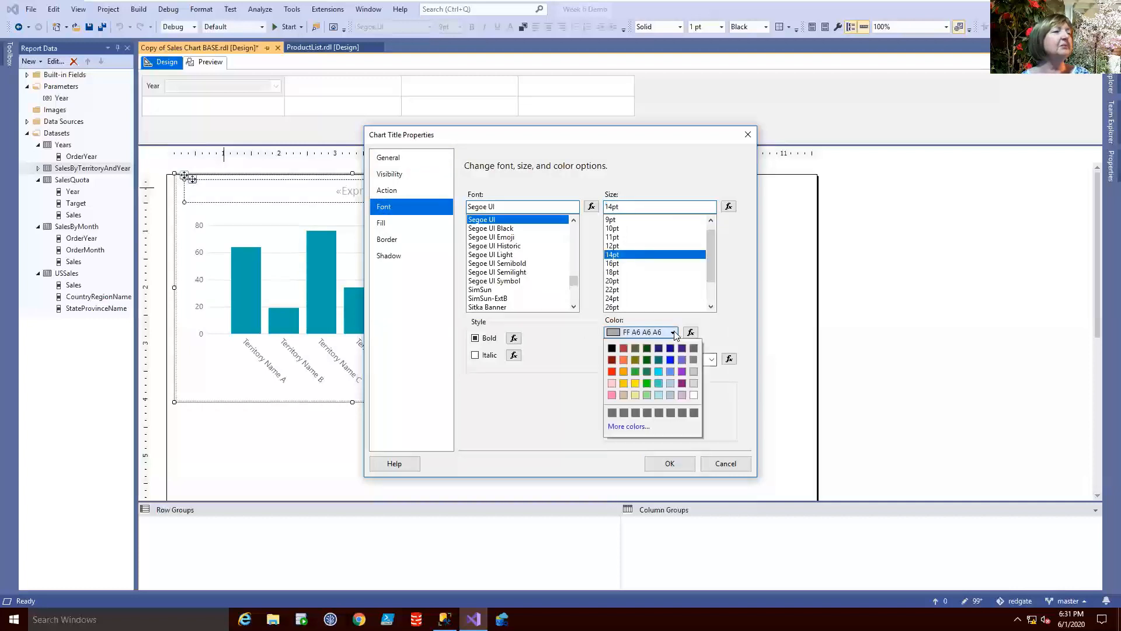
{"action": "left_click", "coordinate": [659, 359]}
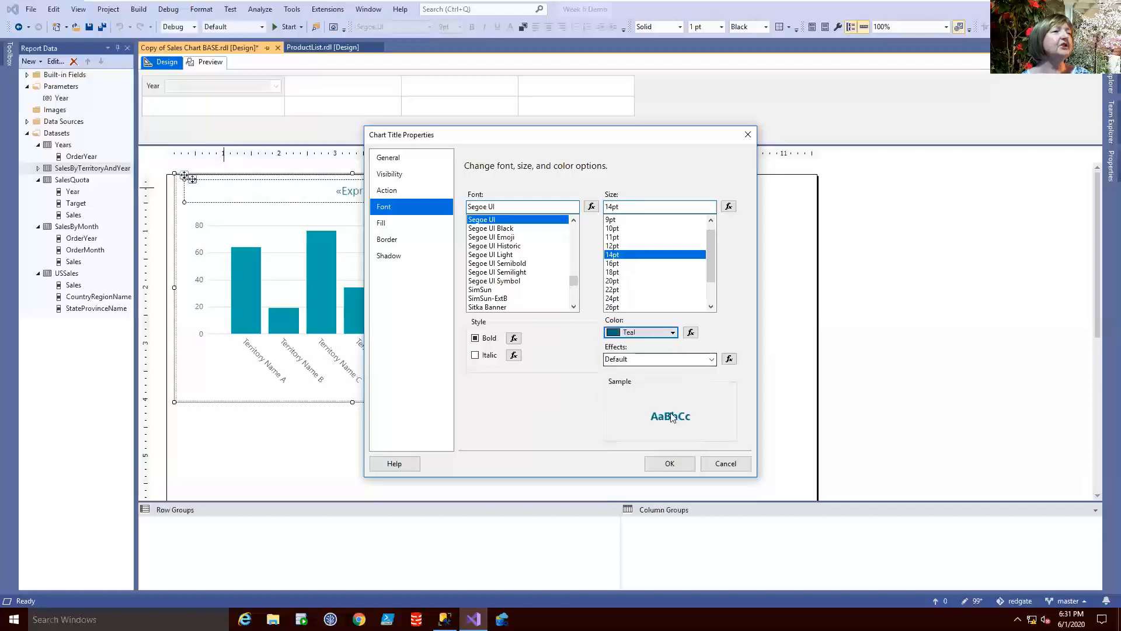
{"action": "left_click", "coordinate": [665, 467]}
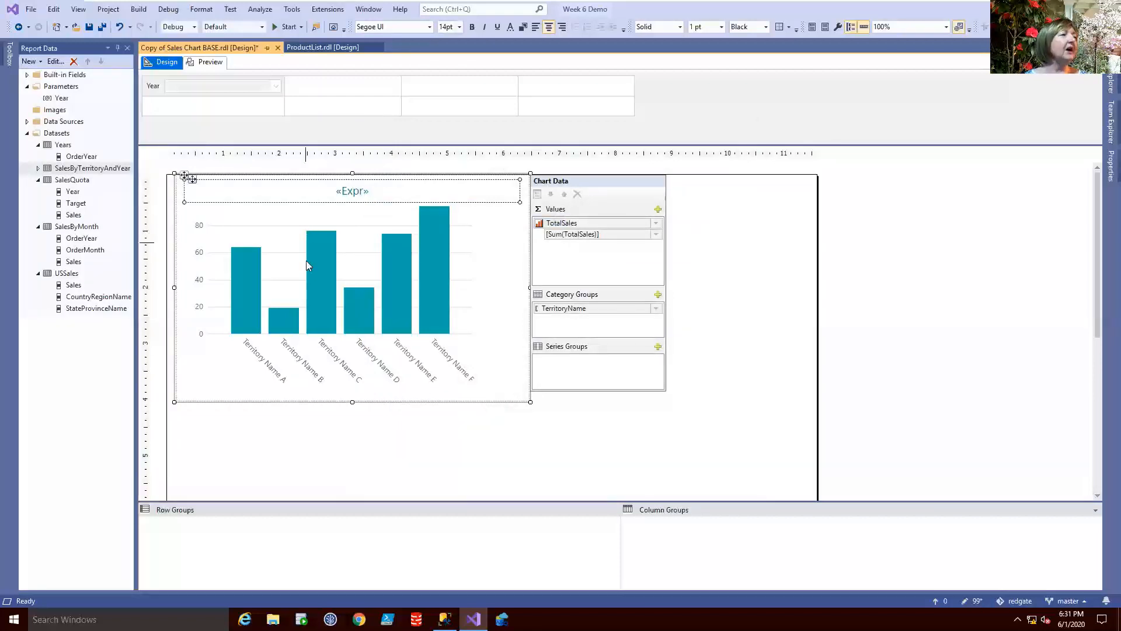
Open the properties of the chart's TotalSales column series and review the available action options
{"action": "left_click", "coordinate": [321, 274]}
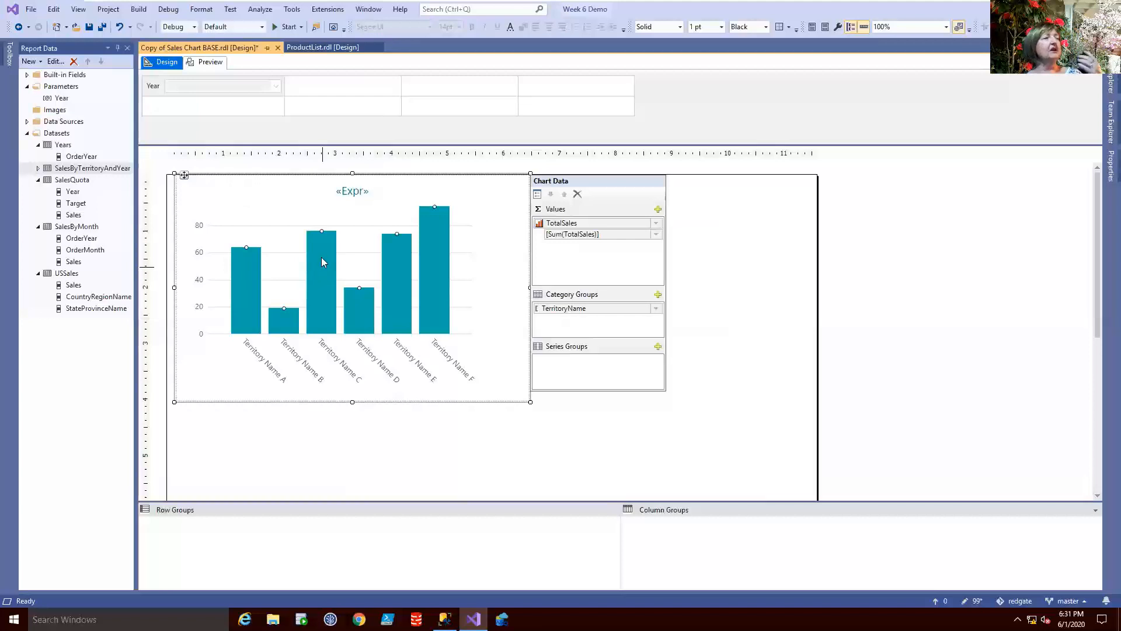
{"action": "right_click", "coordinate": [322, 257]}
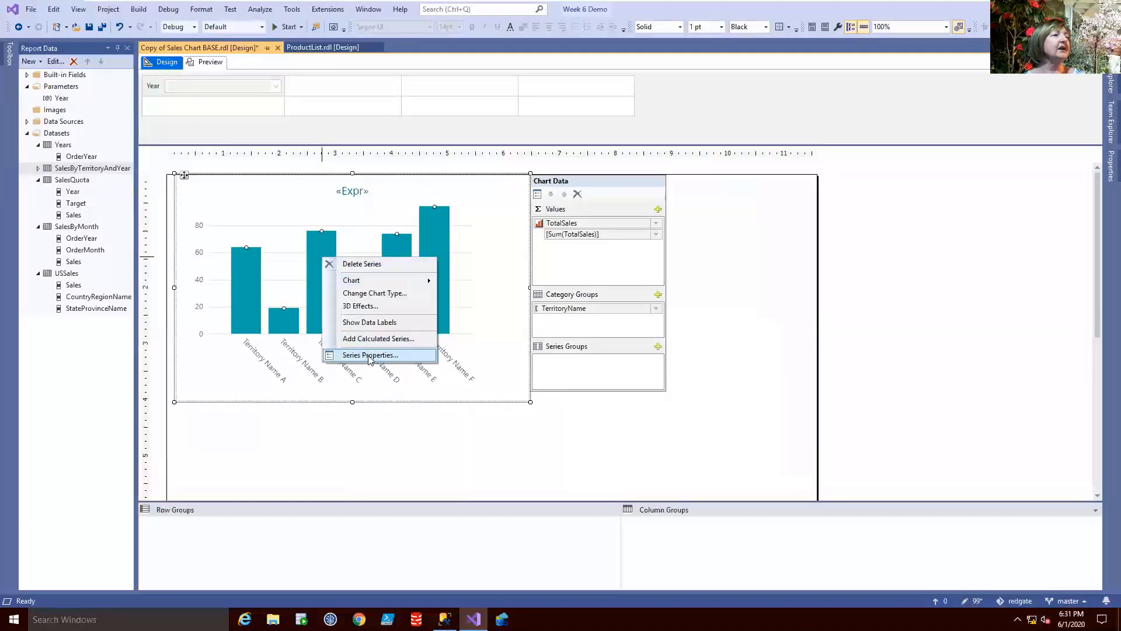
{"action": "left_click", "coordinate": [368, 354]}
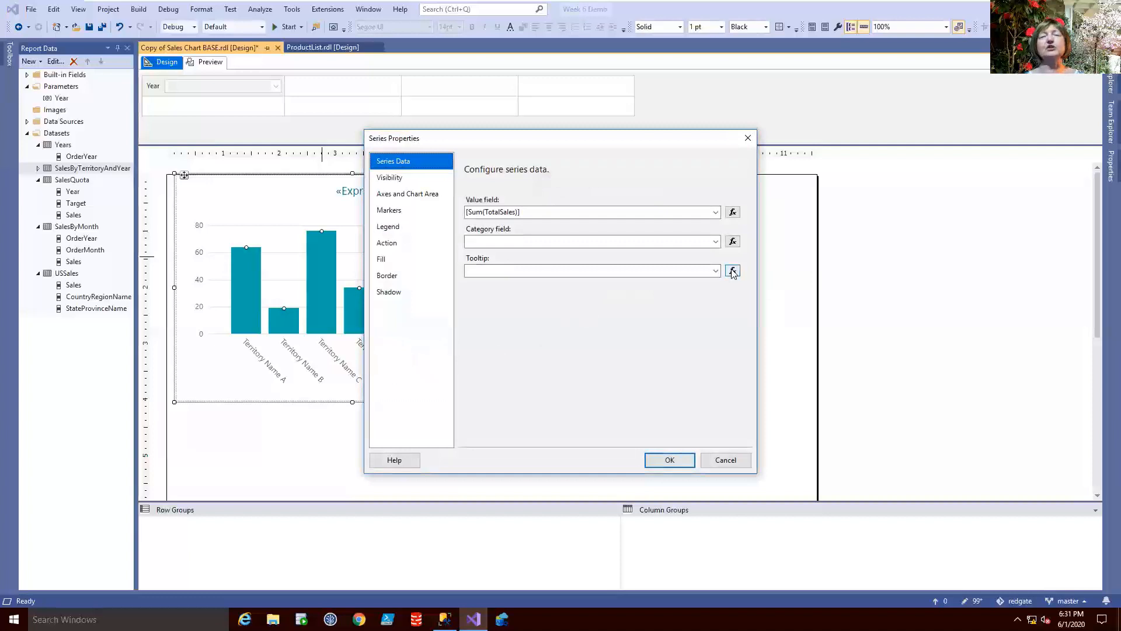
{"action": "left_click", "coordinate": [391, 246]}
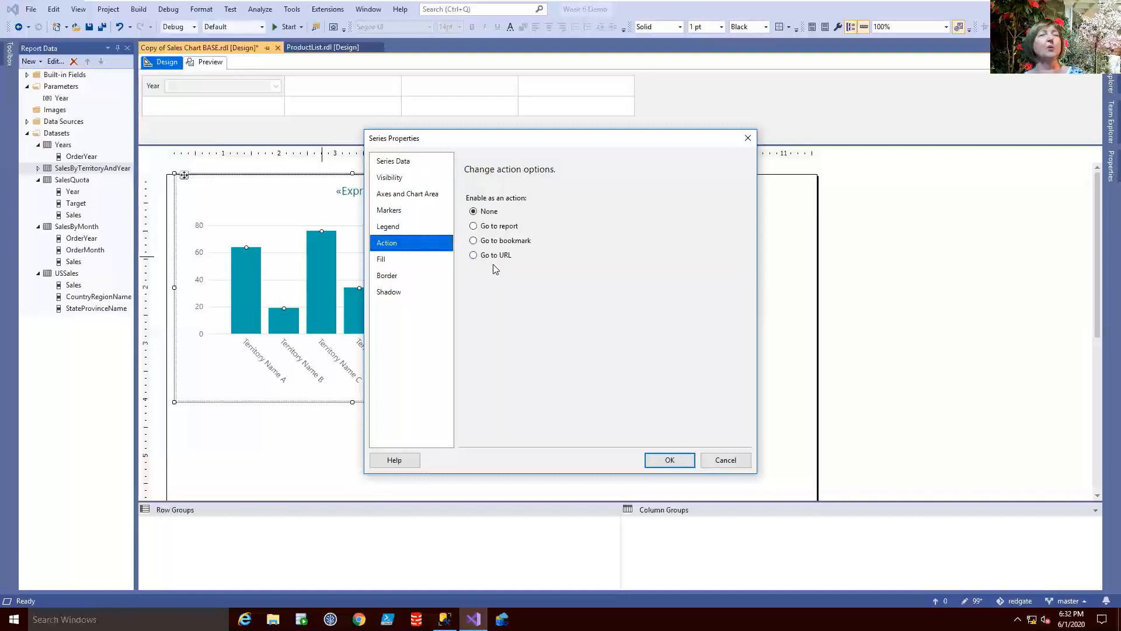
{"action": "left_click", "coordinate": [391, 166]}
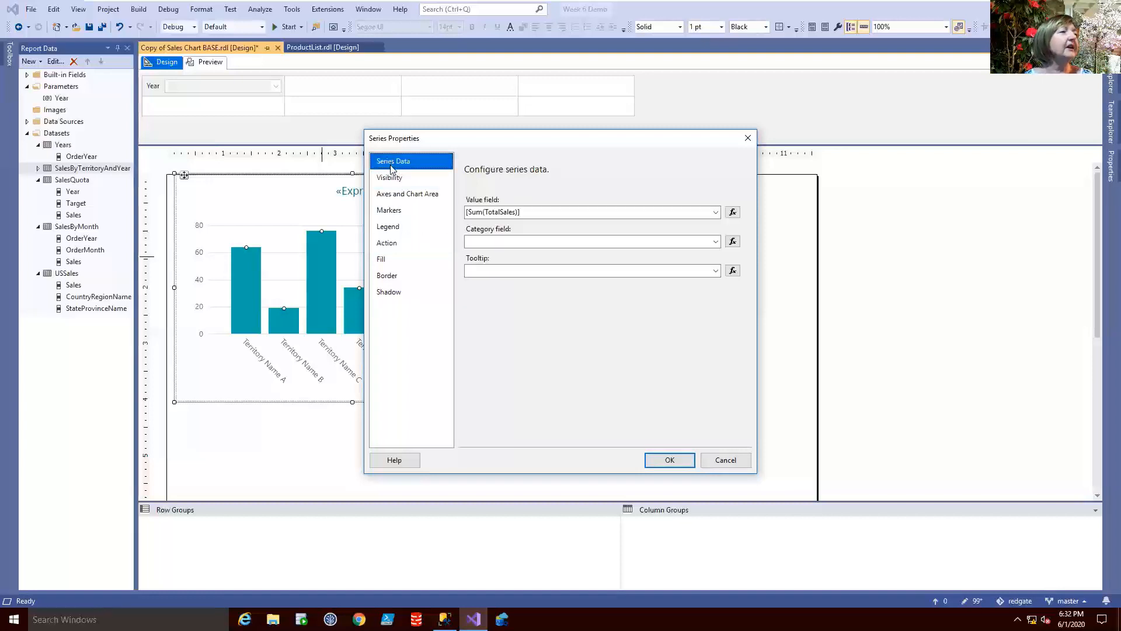
Start an expression for the series tooltip with the FormatCurrency text function
{"action": "left_click", "coordinate": [733, 271]}
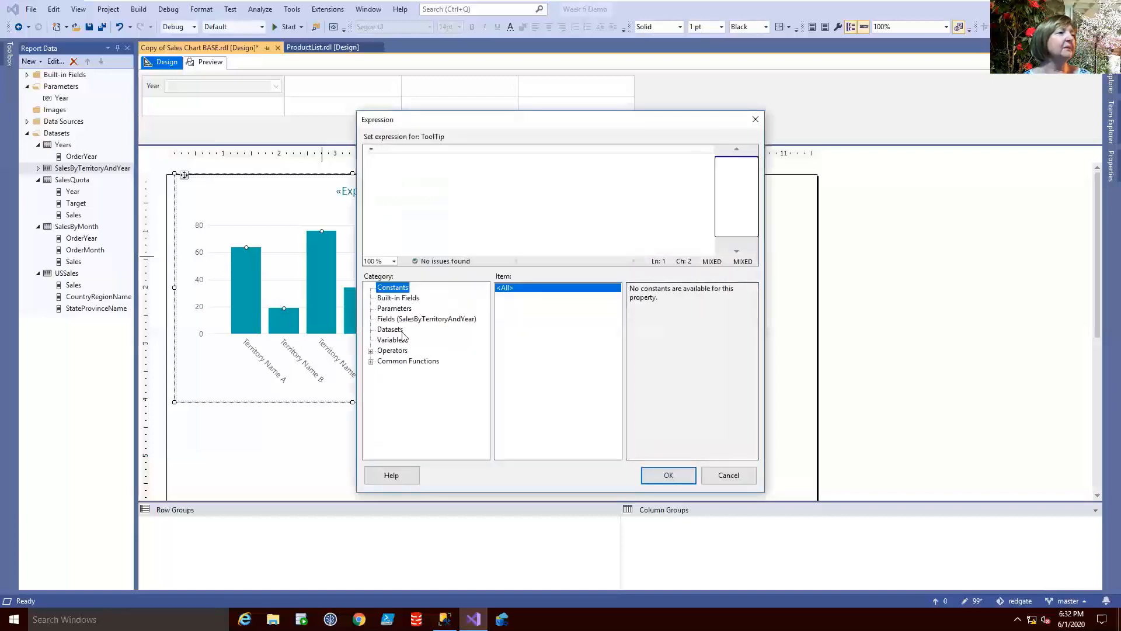
{"action": "left_click", "coordinate": [371, 361]}
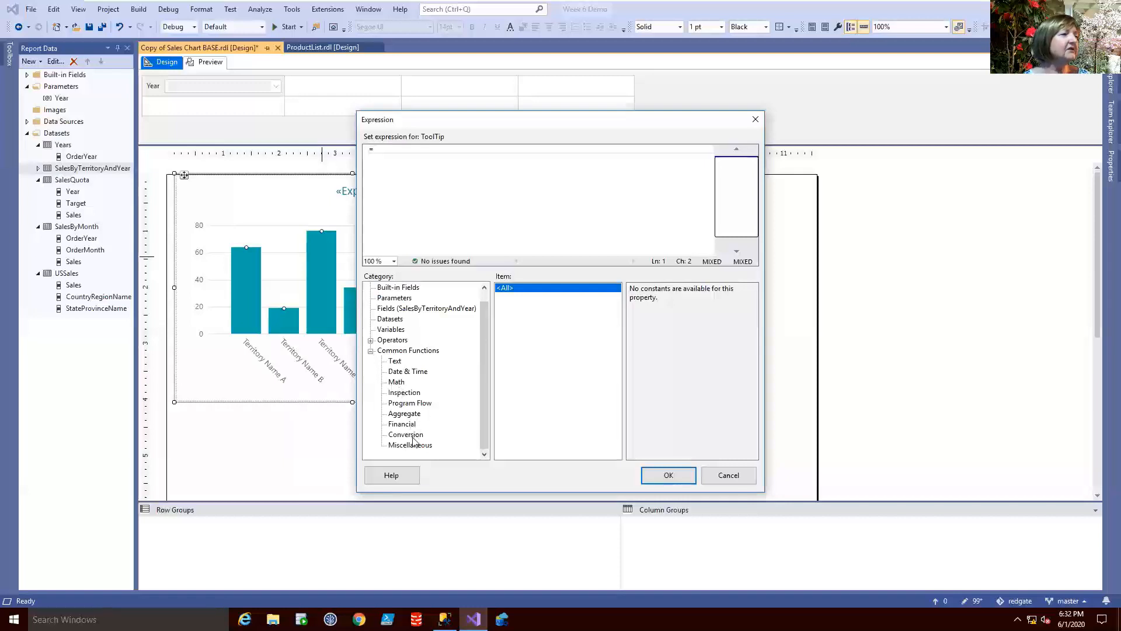
{"action": "left_click", "coordinate": [395, 383]}
{"action": "left_click", "coordinate": [395, 362]}
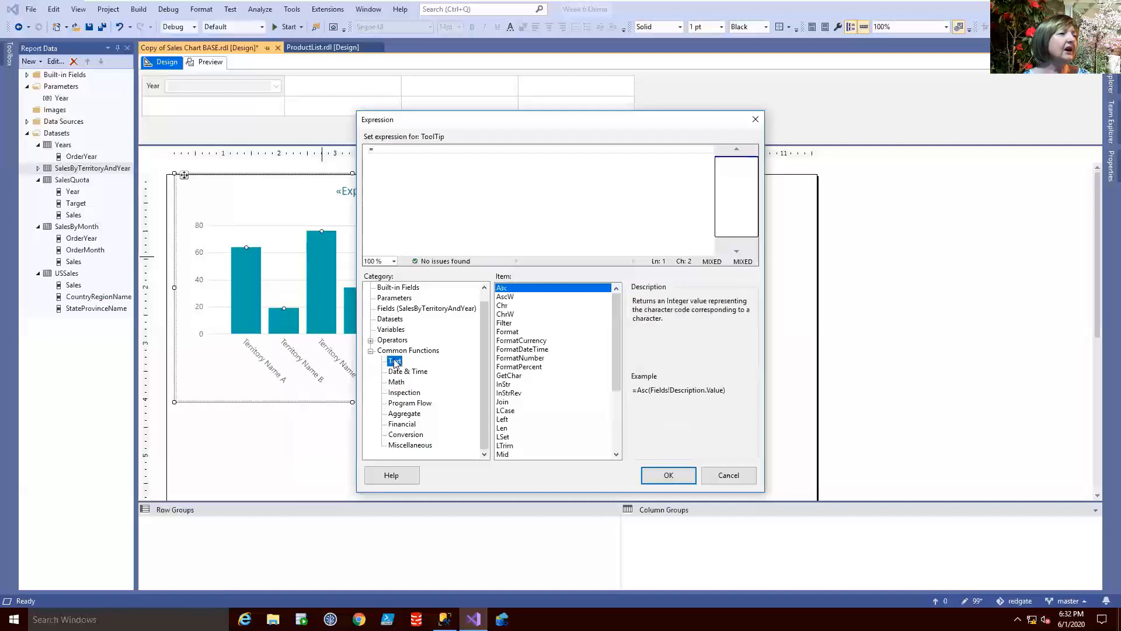
{"action": "double_click", "coordinate": [522, 341]}
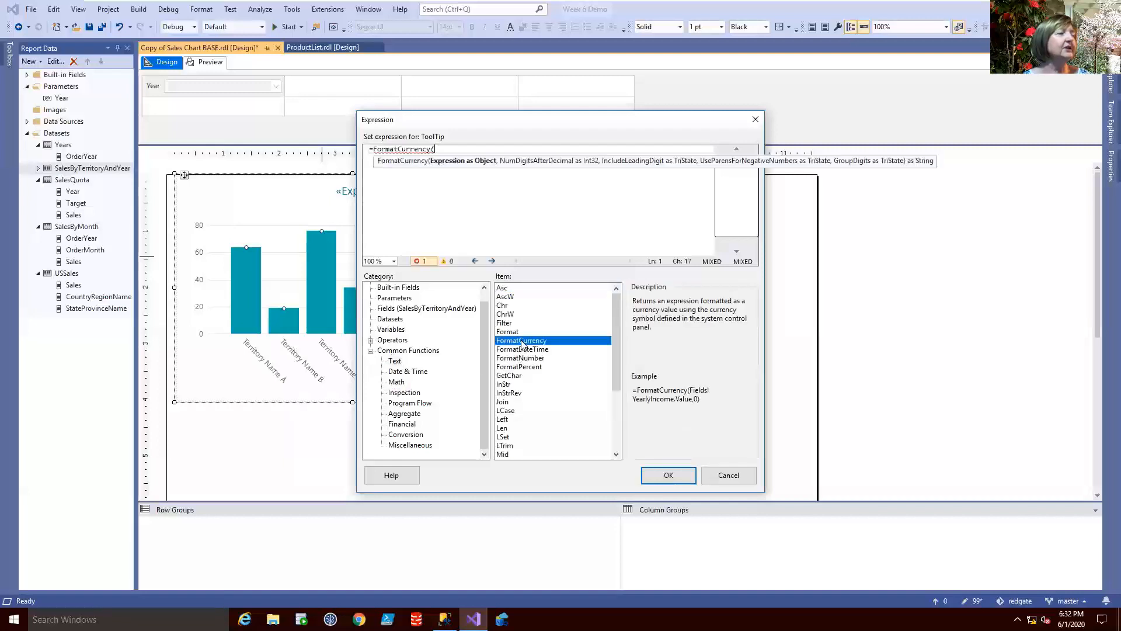
Complete the tooltip expression as =FormatCurrency(Fields!TotalSales.Value,0) and apply the series properties
{"action": "left_click", "coordinate": [407, 310]}
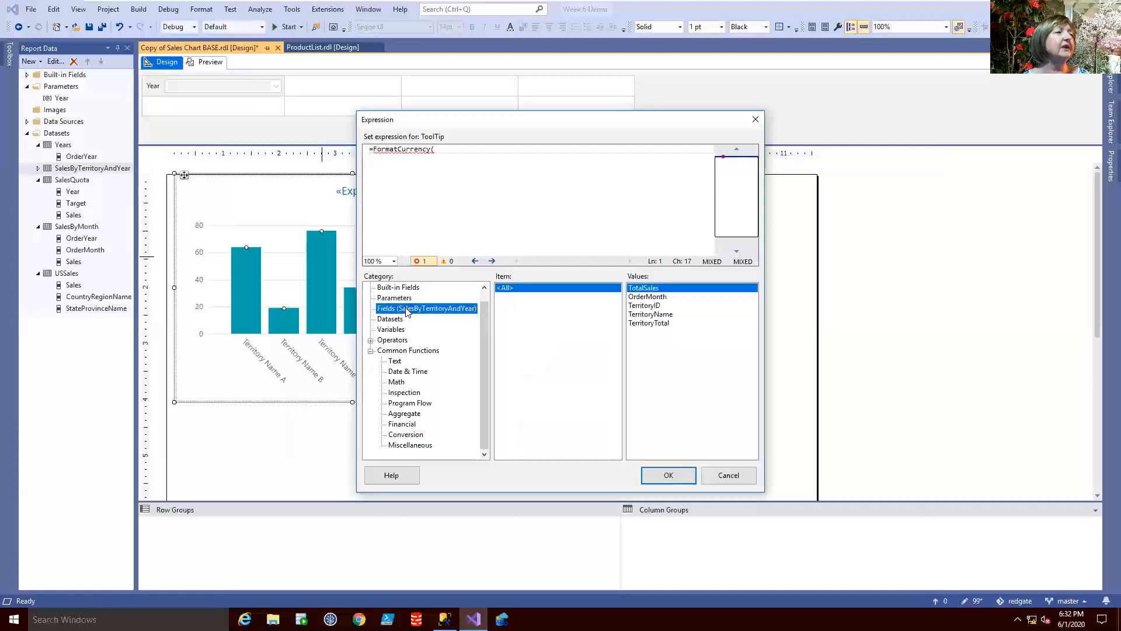
{"action": "double_click", "coordinate": [654, 288]}
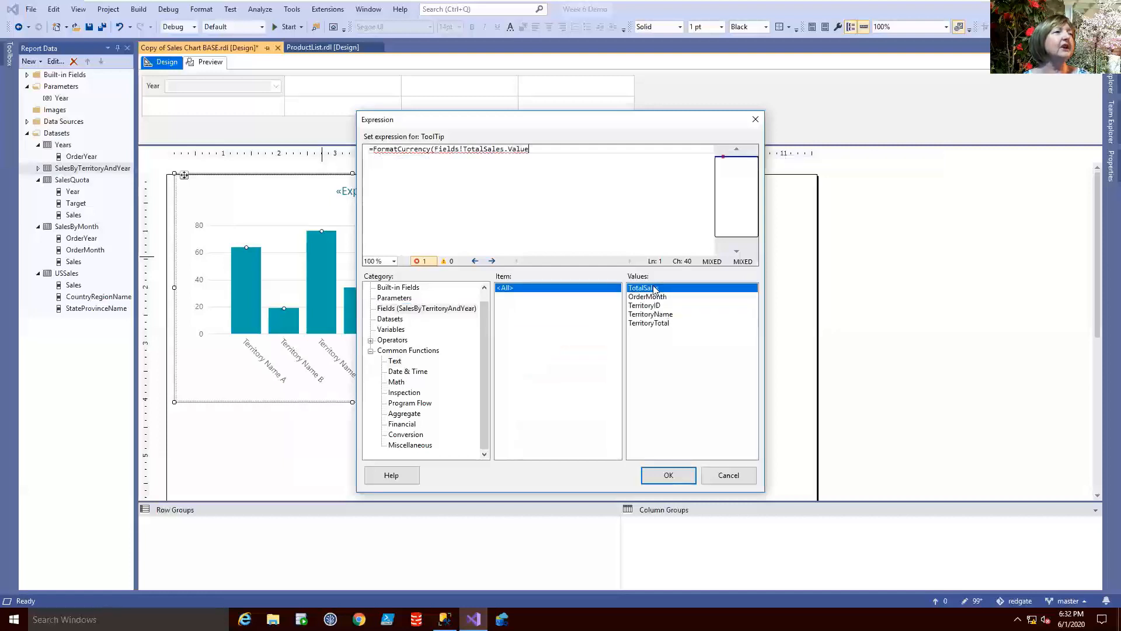
{"action": "left_click", "coordinate": [593, 215]}
{"action": "type", "text": ","}
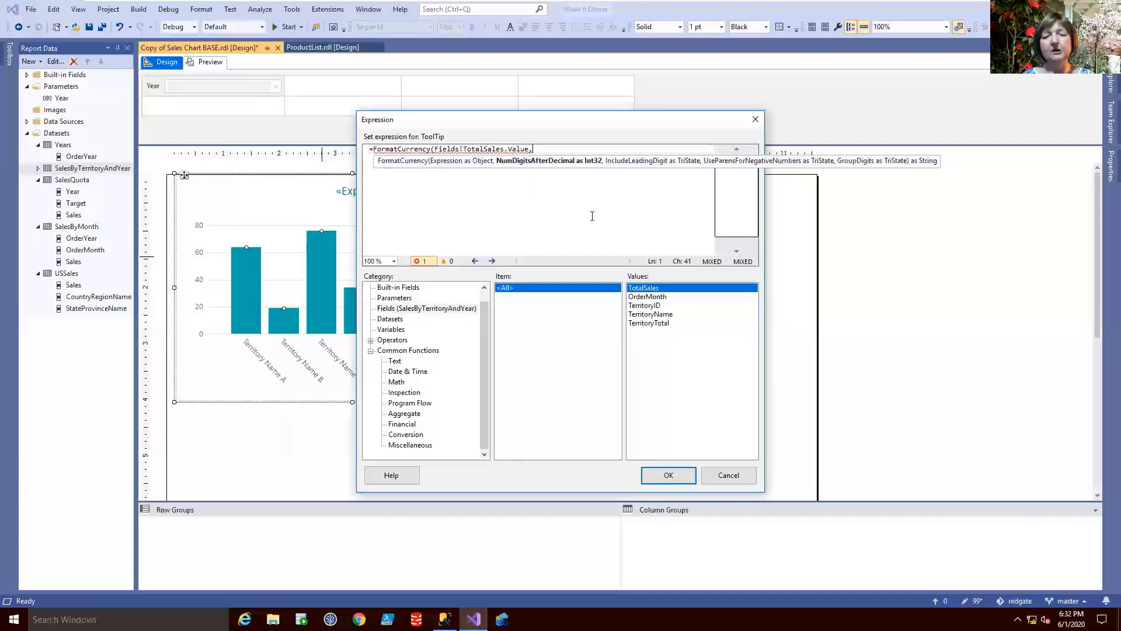
{"action": "type", "text": "0)"}
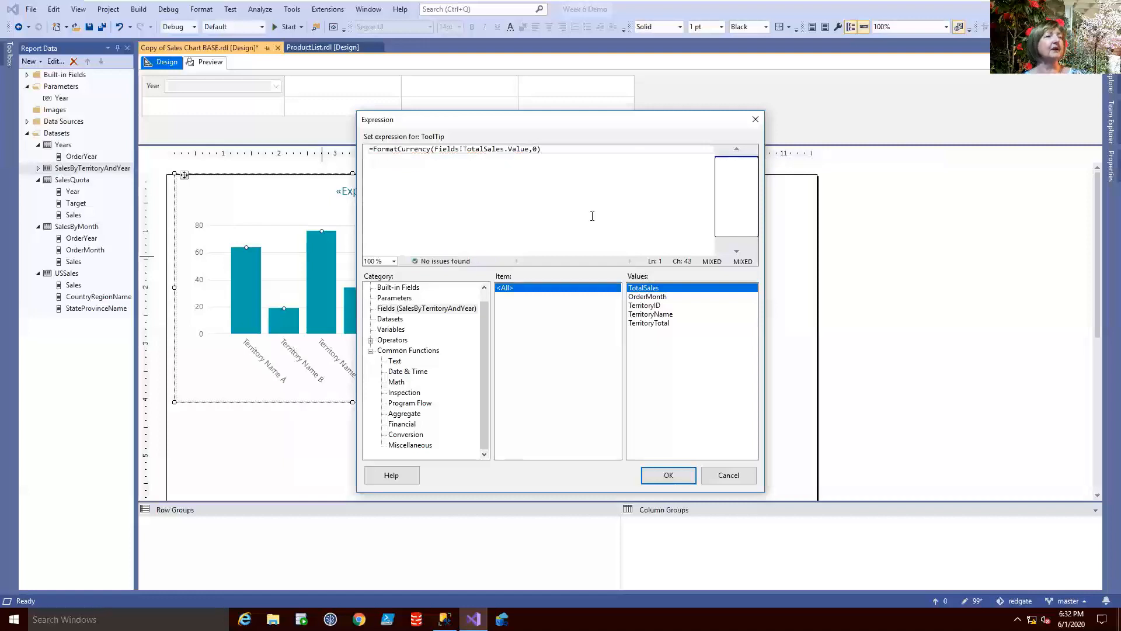
{"action": "left_click", "coordinate": [660, 478]}
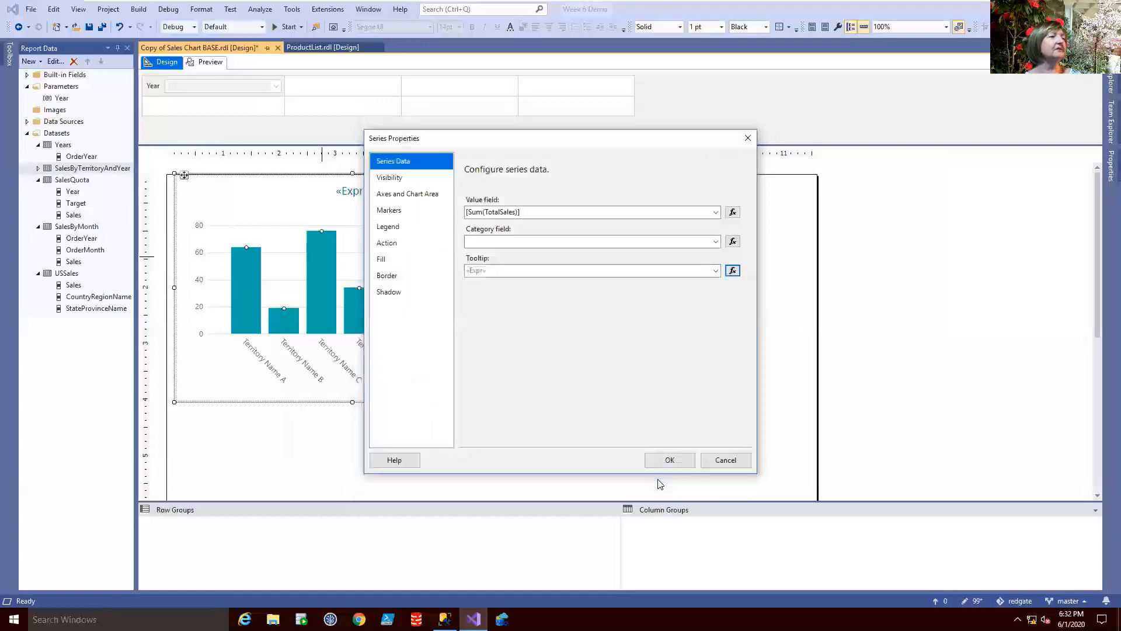
{"action": "left_click", "coordinate": [666, 460]}
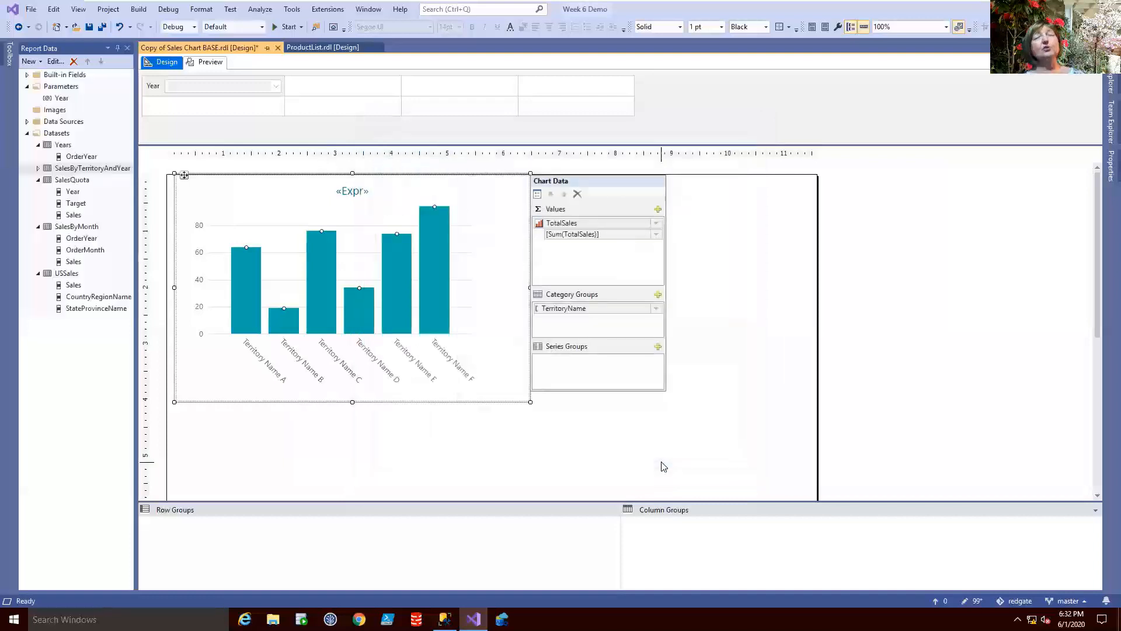
Preview the report for 2012 and check the sales tooltips on the chart's columns
{"action": "left_click", "coordinate": [198, 62]}
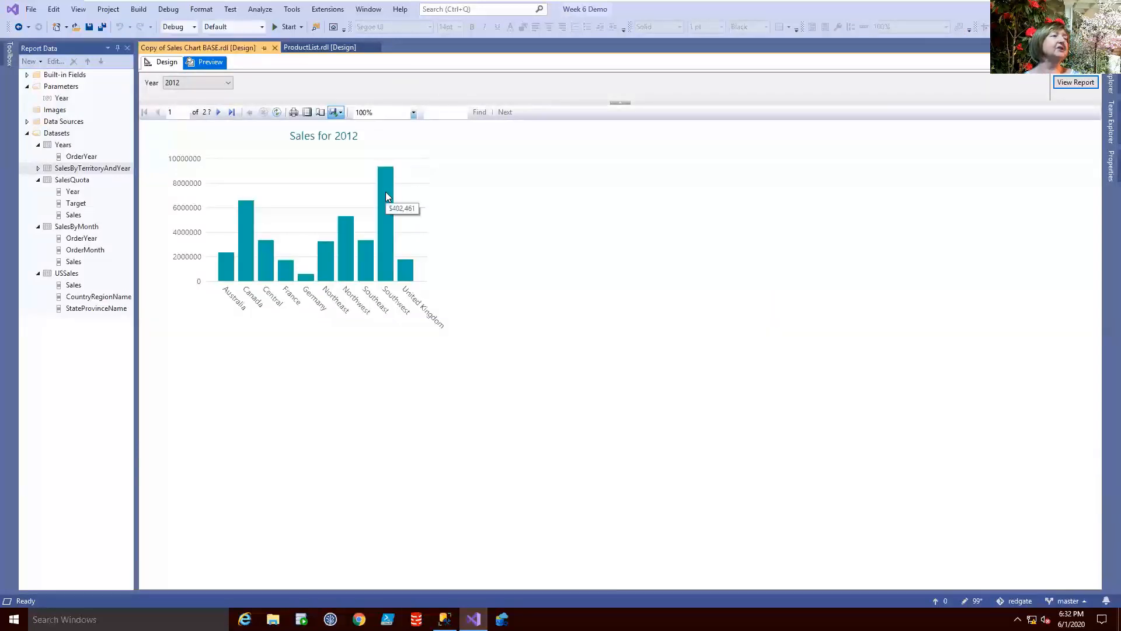
{"action": "mouse_move", "coordinate": [409, 266]}
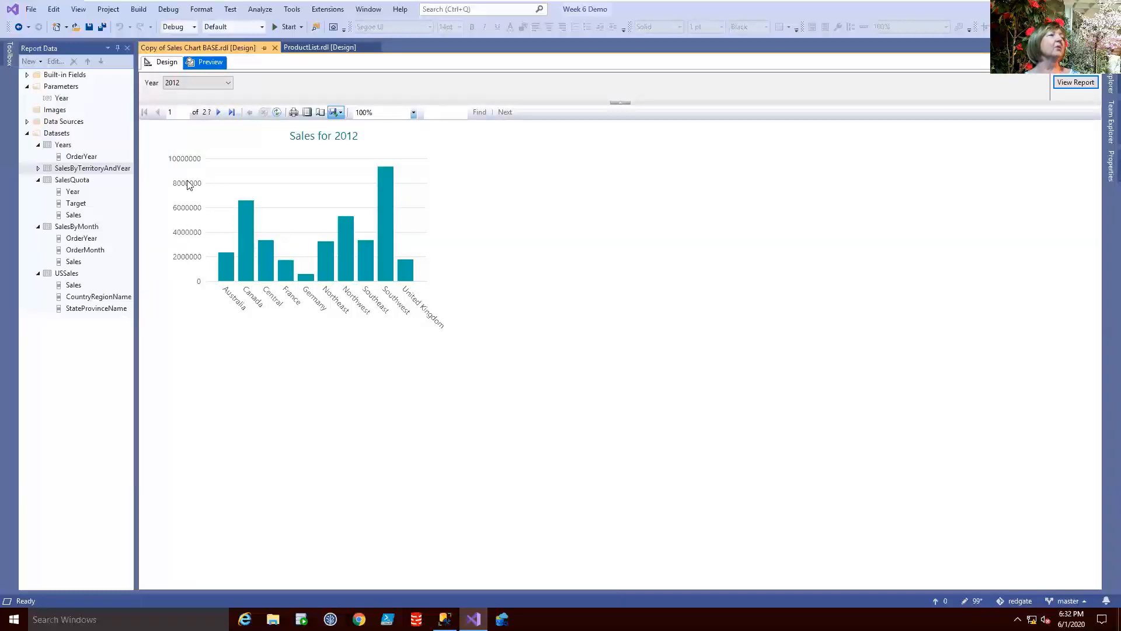
Return to the report design and show an axis title on the chart's vertical axis
{"action": "left_click", "coordinate": [158, 65]}
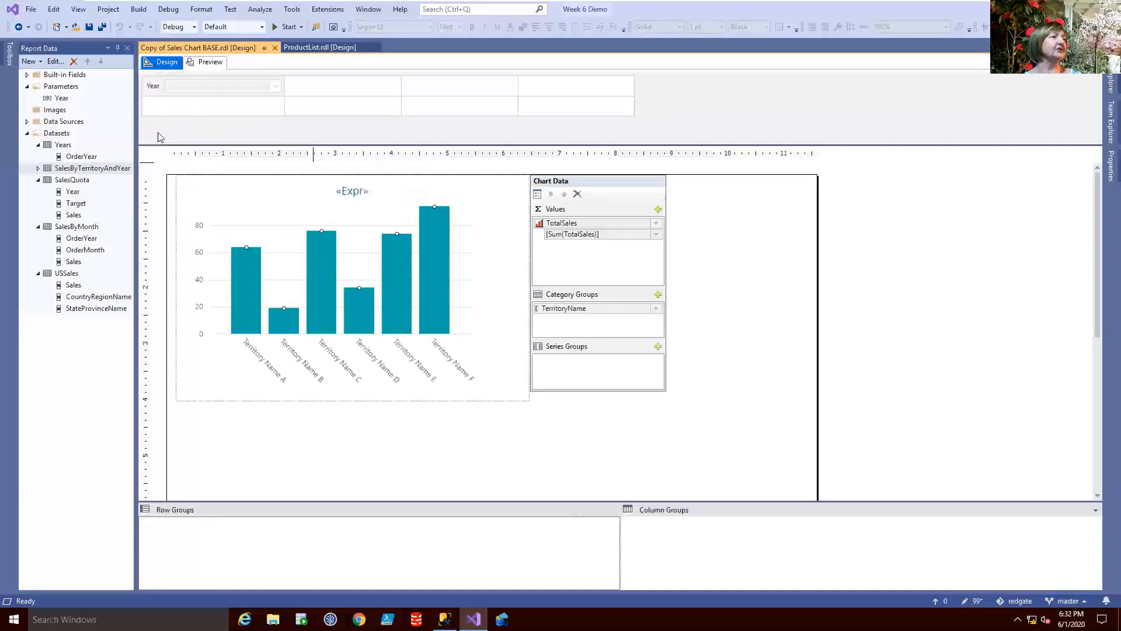
{"action": "left_click", "coordinate": [199, 250]}
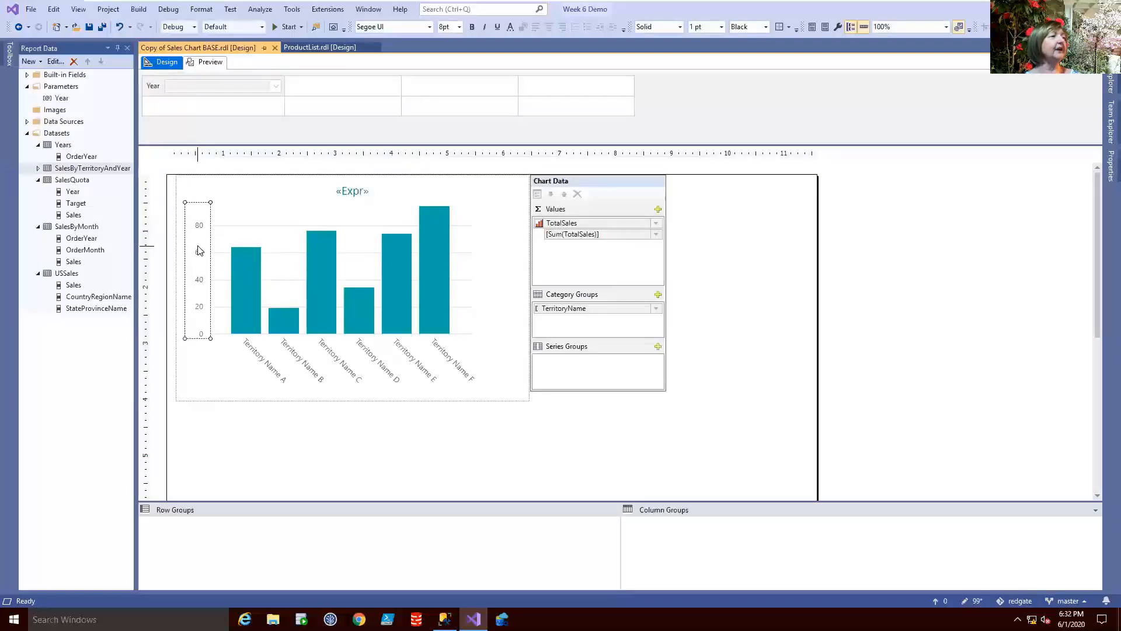
{"action": "right_click", "coordinate": [198, 250]}
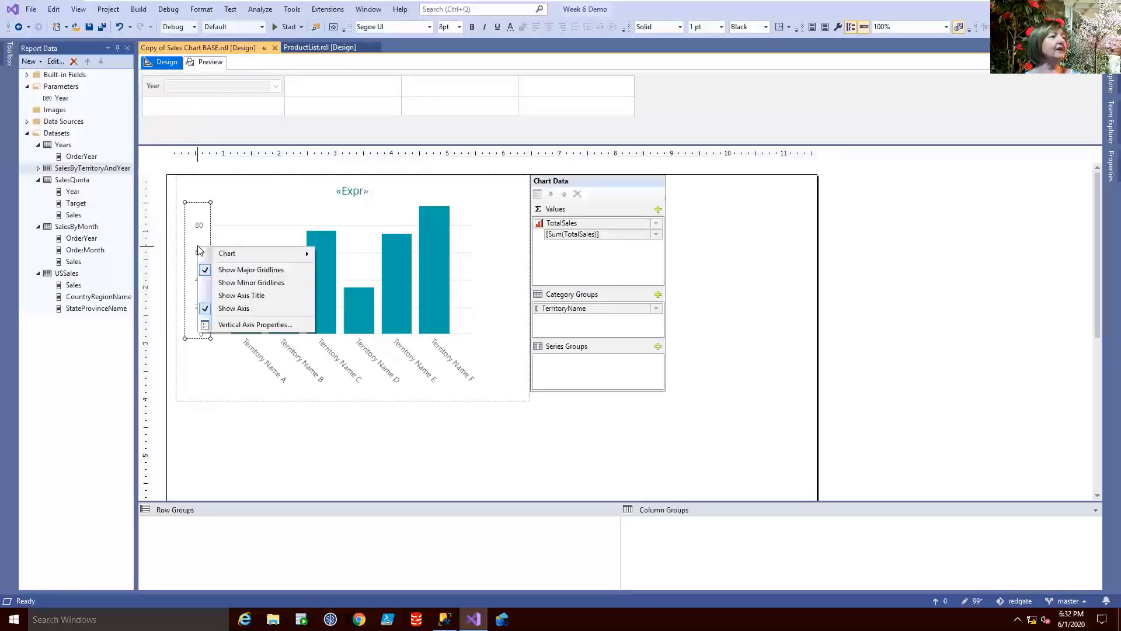
{"action": "left_click", "coordinate": [206, 296]}
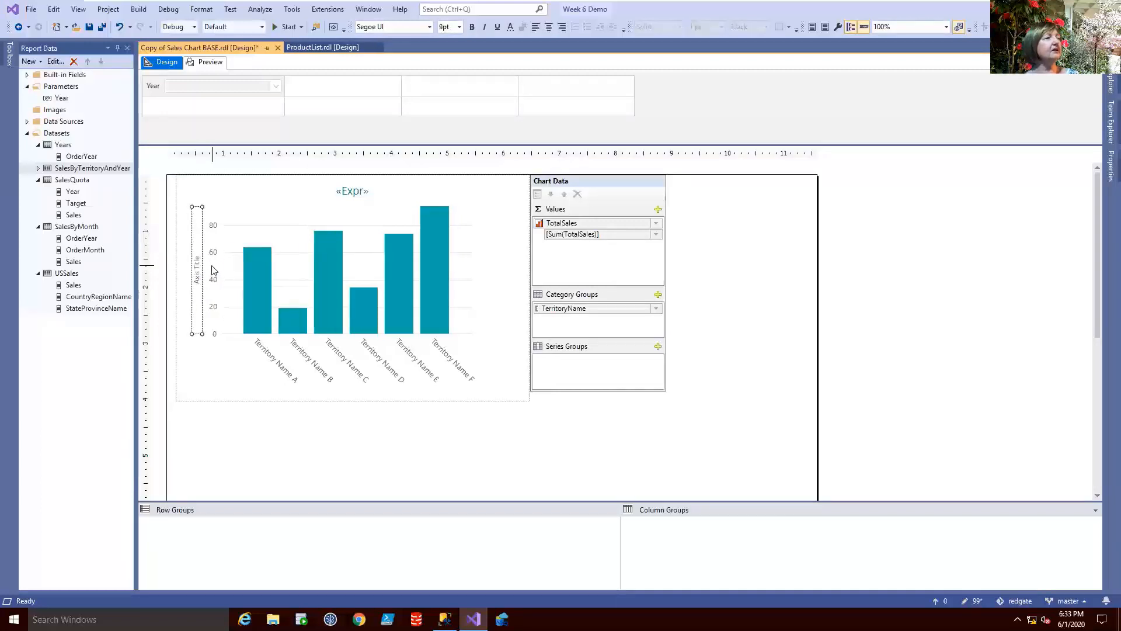
Format the vertical axis numbers as currency with 0 decimal places, a 1000 separator and values shown in thousands
{"action": "right_click", "coordinate": [214, 269]}
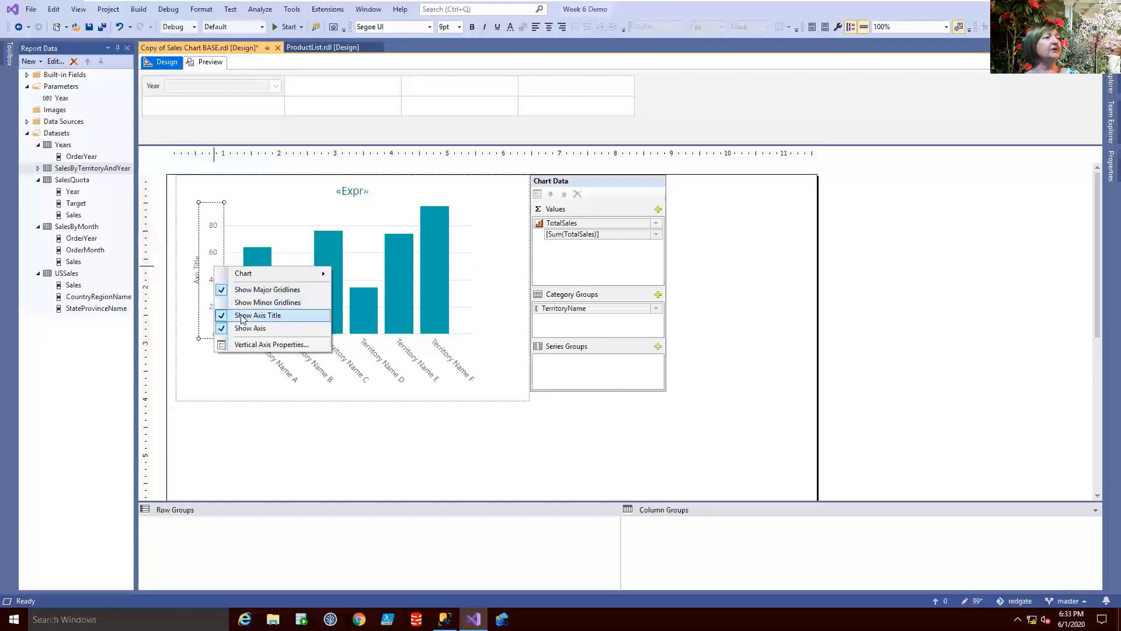
{"action": "left_click", "coordinate": [250, 345]}
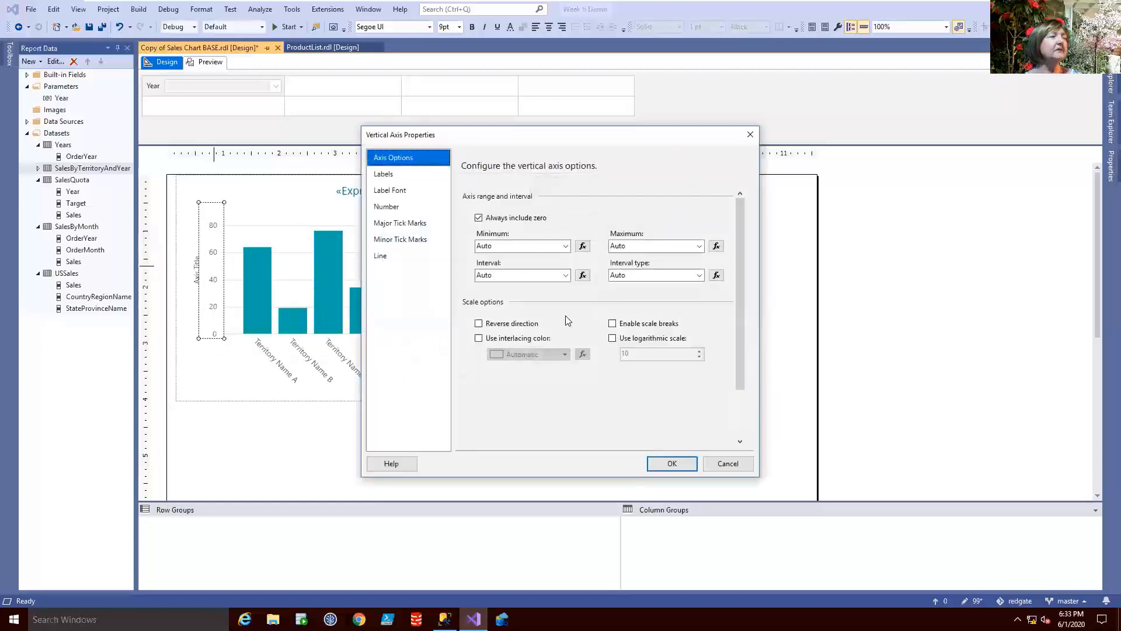
{"action": "left_click", "coordinate": [375, 207]}
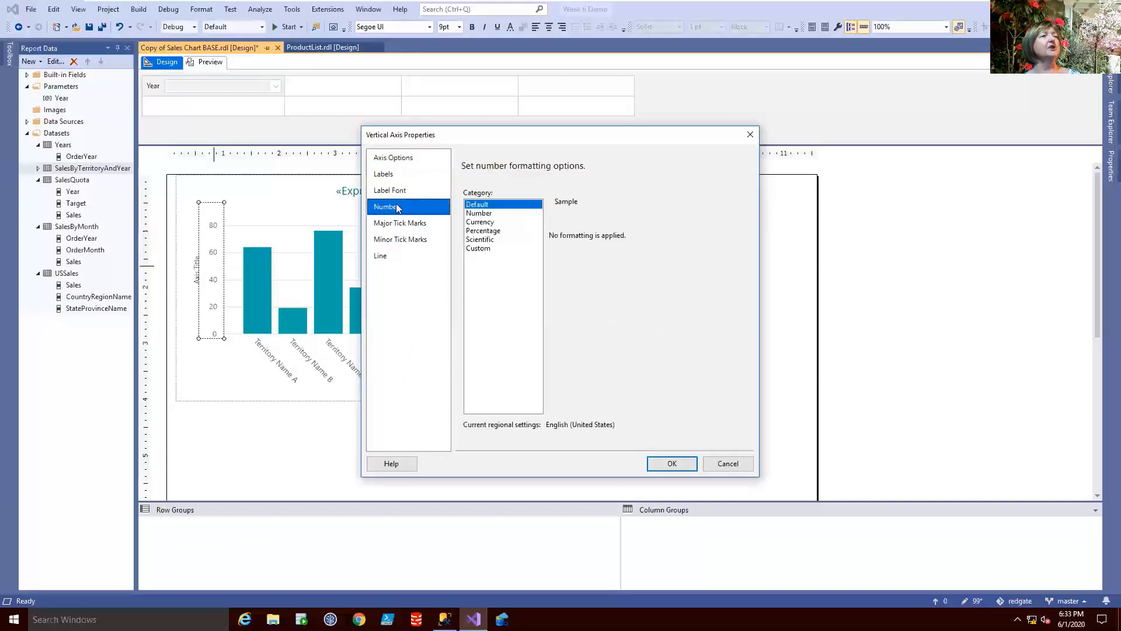
{"action": "left_click", "coordinate": [480, 222]}
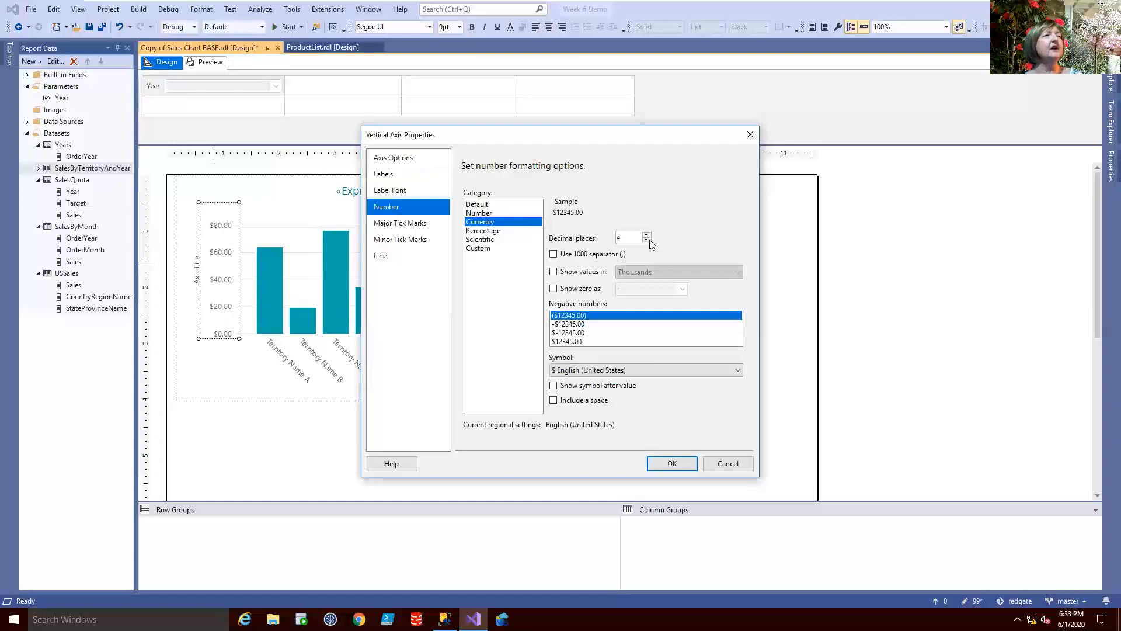
{"action": "left_click", "coordinate": [646, 240]}
{"action": "left_click", "coordinate": [646, 240]}
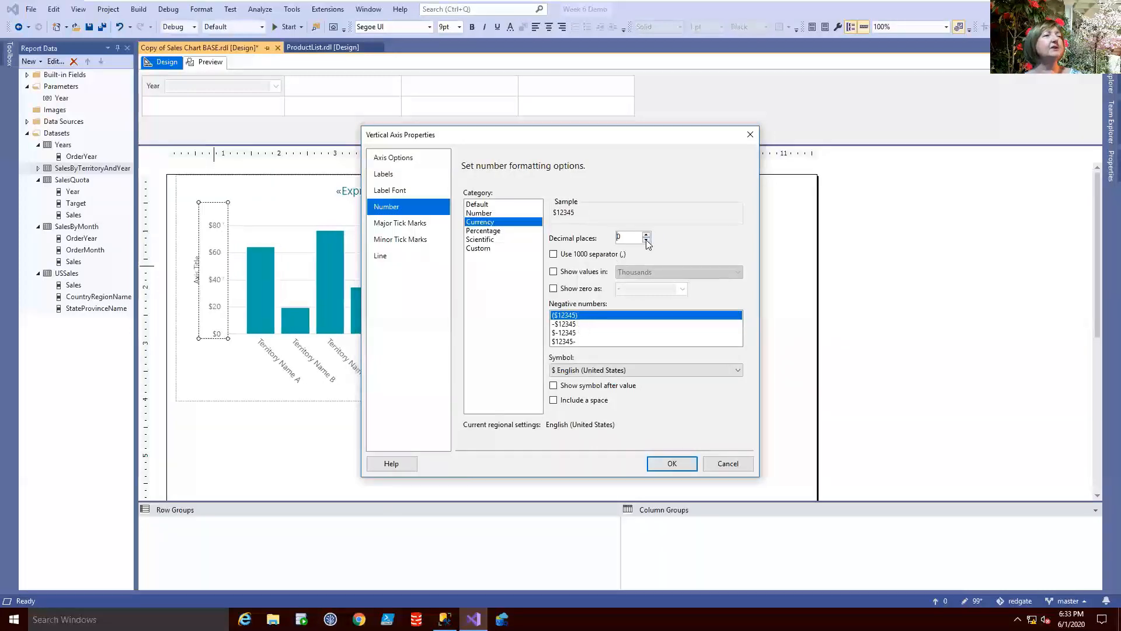
{"action": "left_click", "coordinate": [553, 254]}
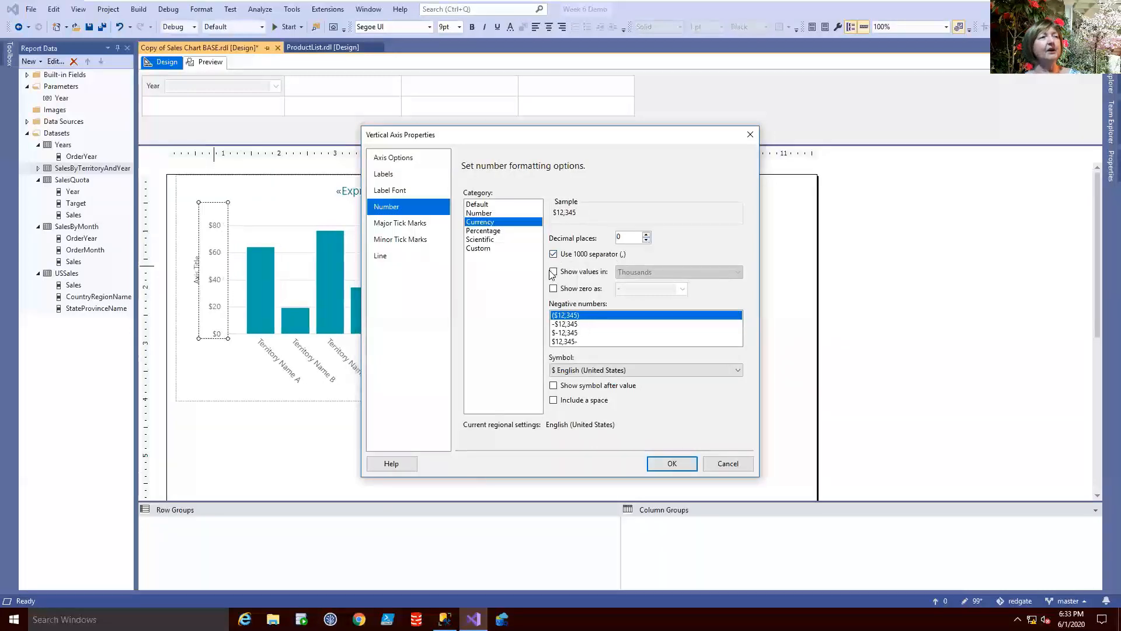
{"action": "left_click", "coordinate": [553, 273]}
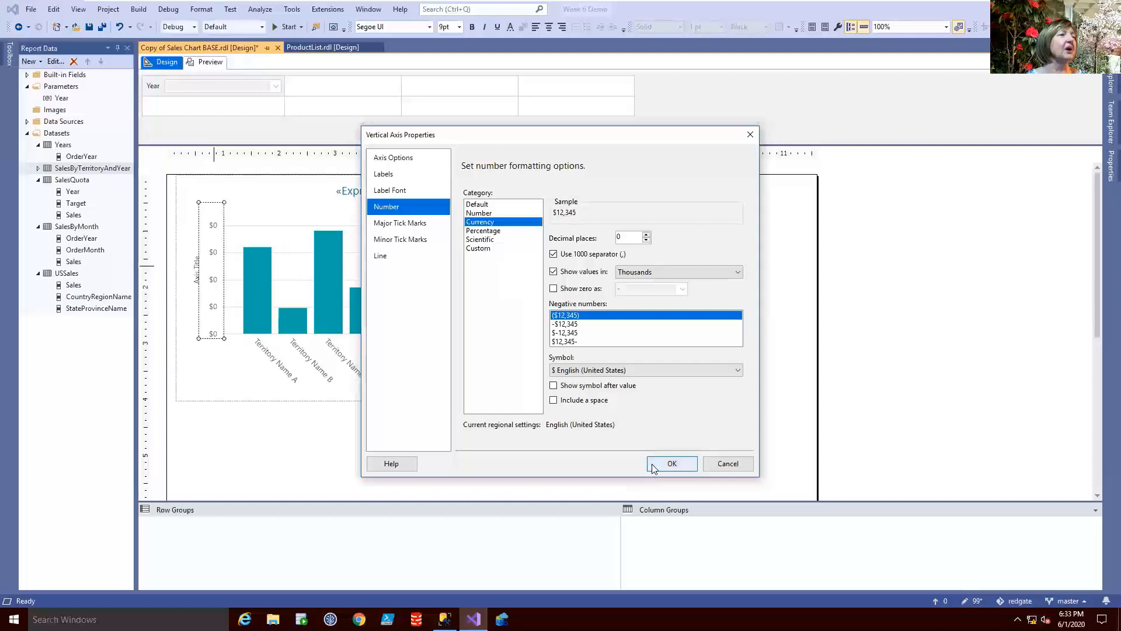
{"action": "left_click", "coordinate": [670, 463]}
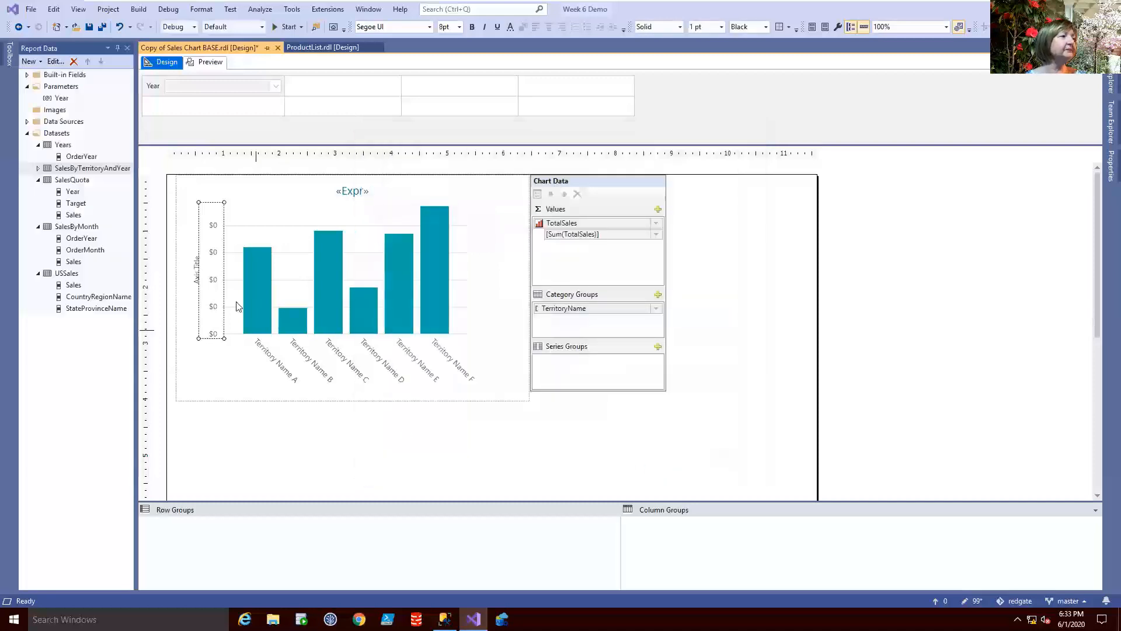
Change the vertical axis title to "Sales in thousands" and preview the report
{"action": "left_click", "coordinate": [197, 281]}
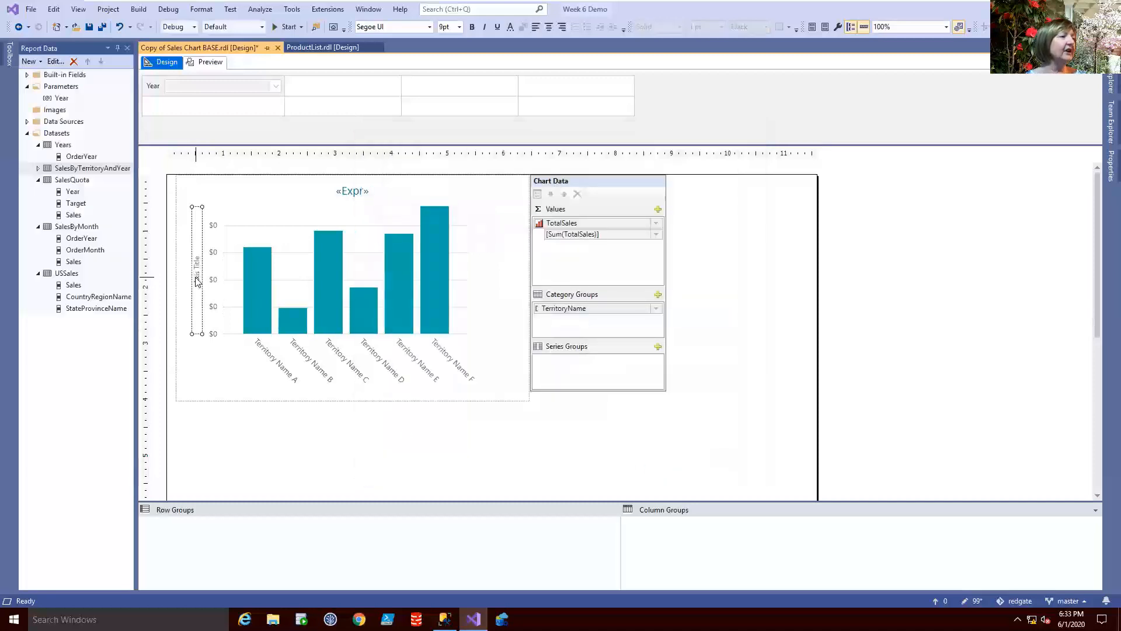
{"action": "left_click", "coordinate": [197, 281]}
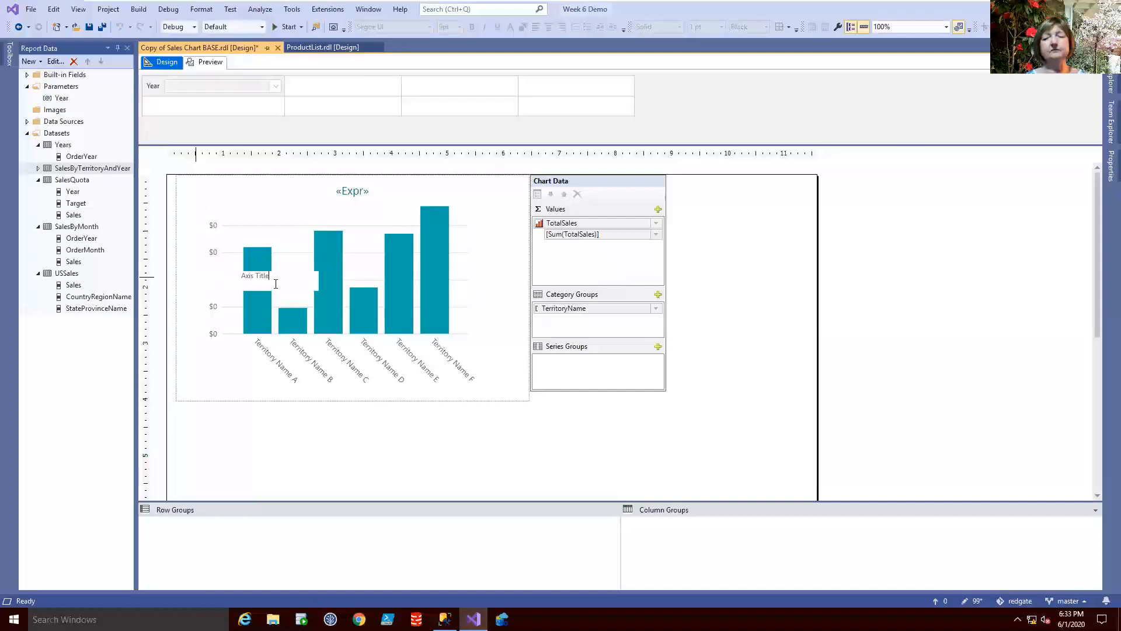
{"action": "key", "text": "BackSpace"}
{"action": "key", "text": "BackSpace"}
{"action": "key", "text": "BackSpace"}
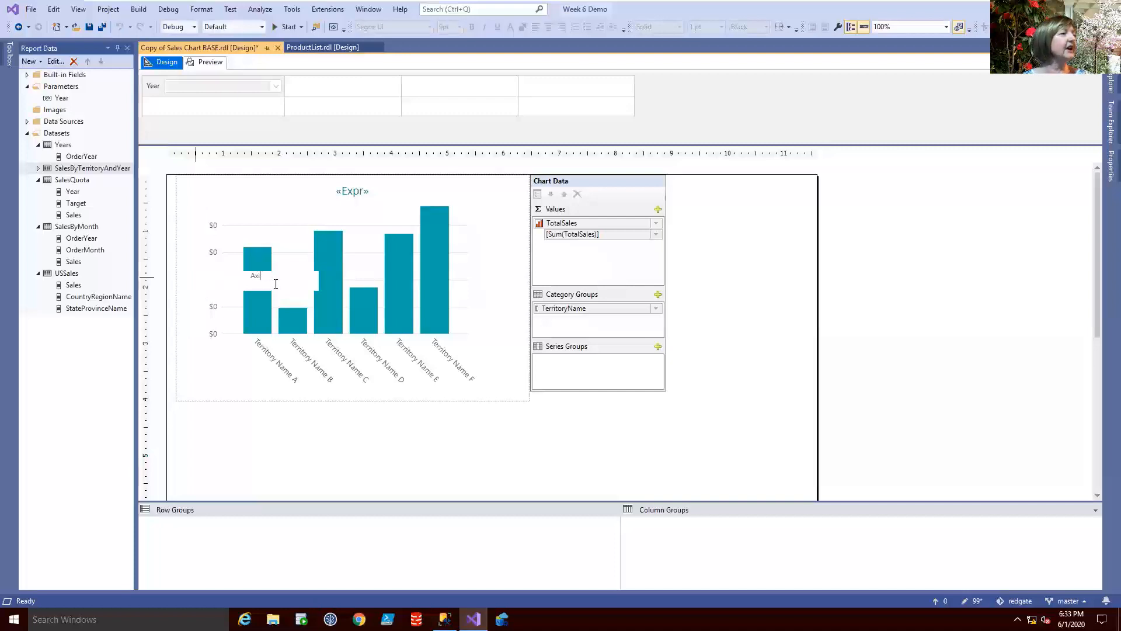
{"action": "type", "text": "Sales i"}
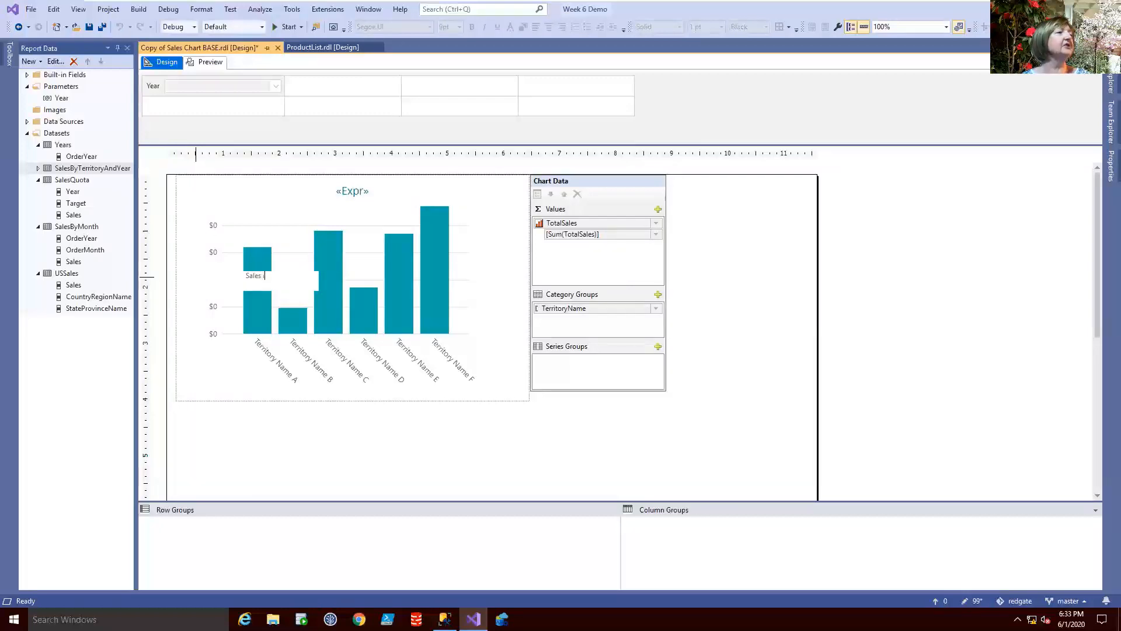
{"action": "type", "text": "n thousands"}
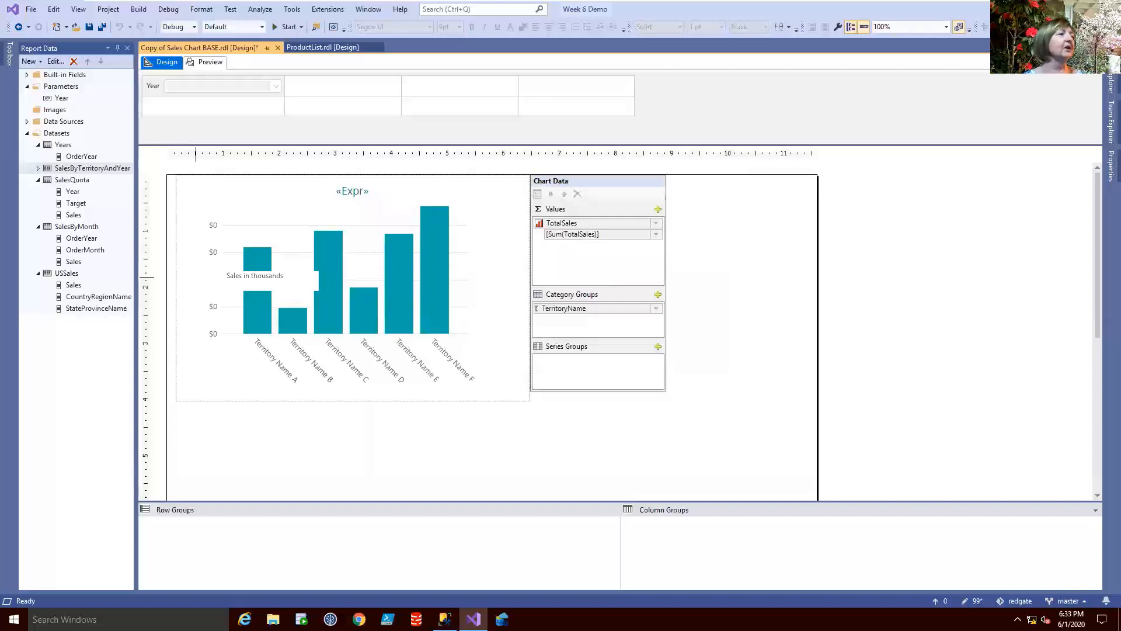
{"action": "left_click", "coordinate": [216, 389]}
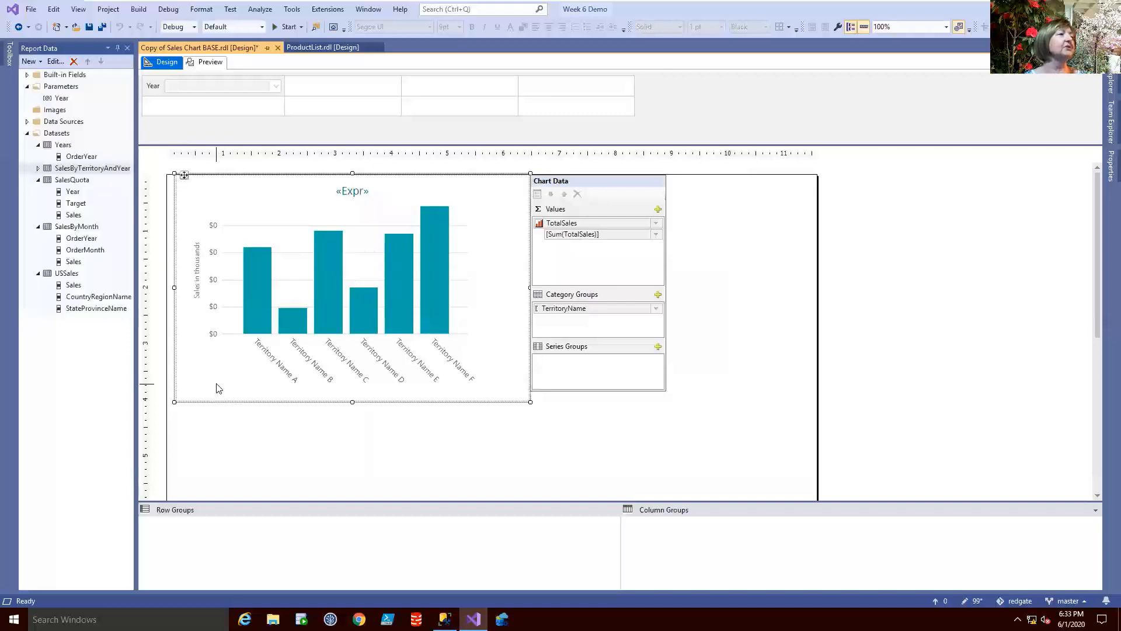
{"action": "left_click", "coordinate": [208, 62]}
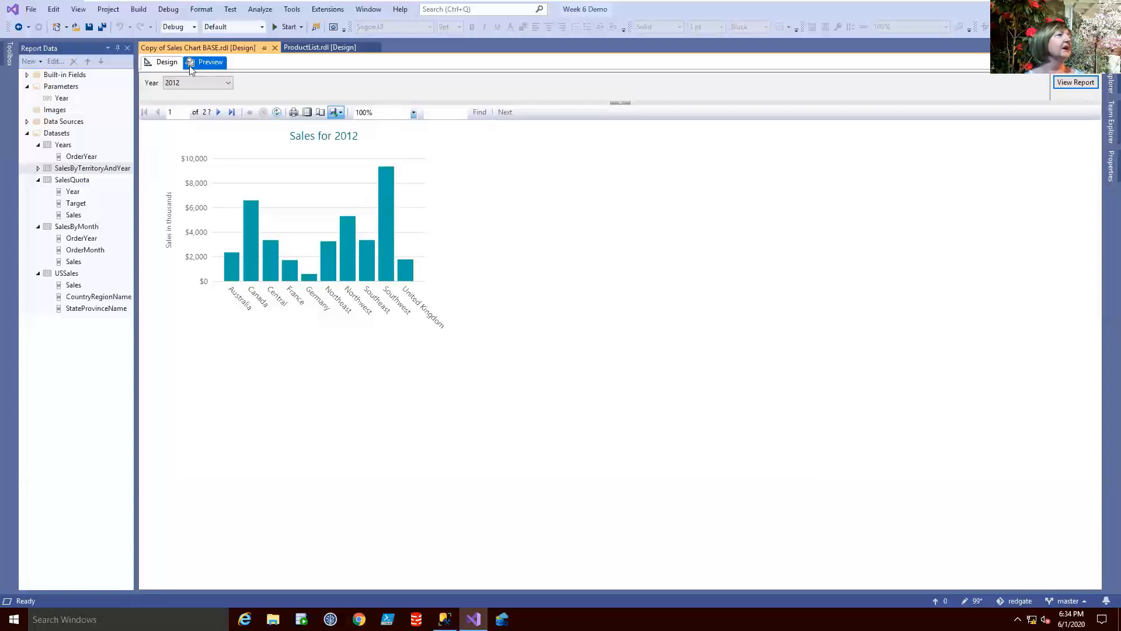
Return to the design and set the TerritoryName category group to sort by TotalSales in its properties
{"action": "left_click", "coordinate": [154, 64]}
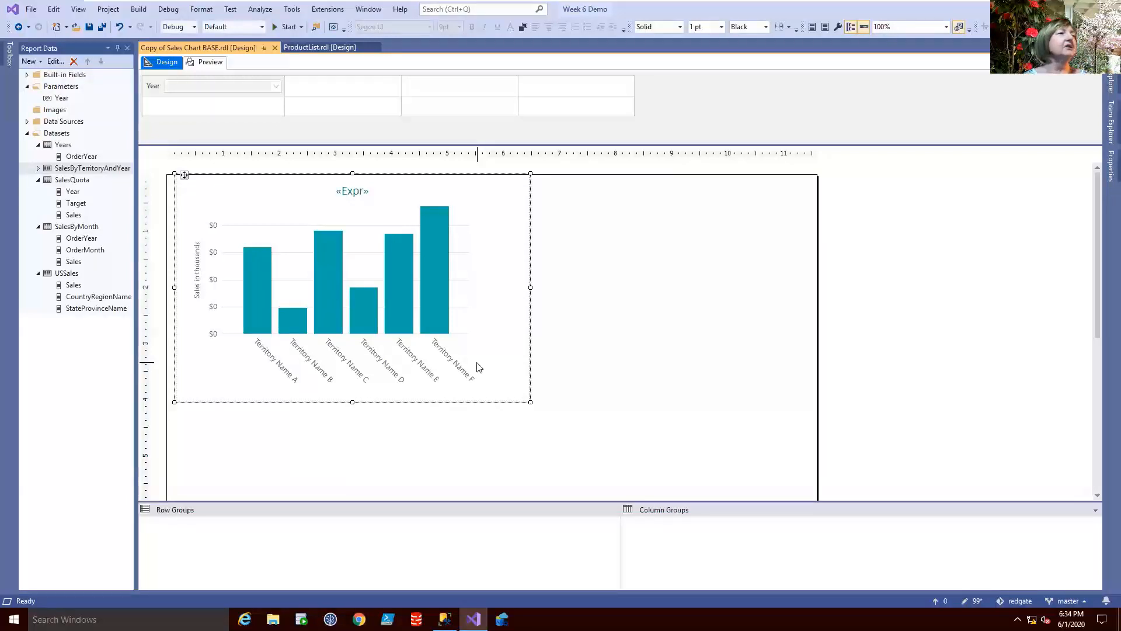
{"action": "left_click", "coordinate": [506, 188]}
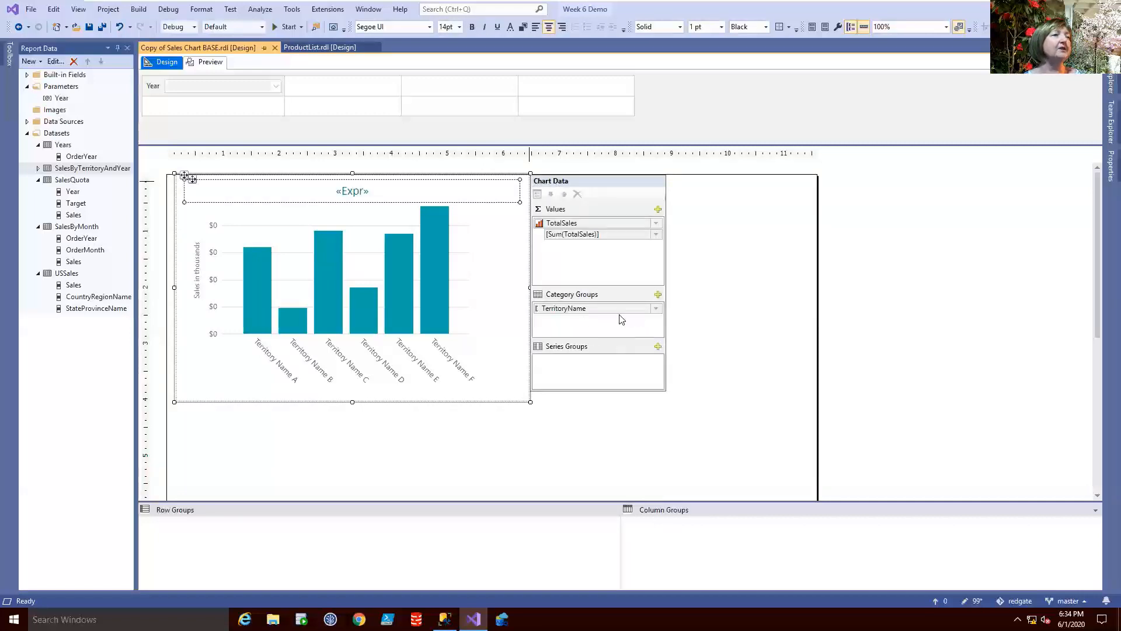
{"action": "left_click", "coordinate": [661, 310]}
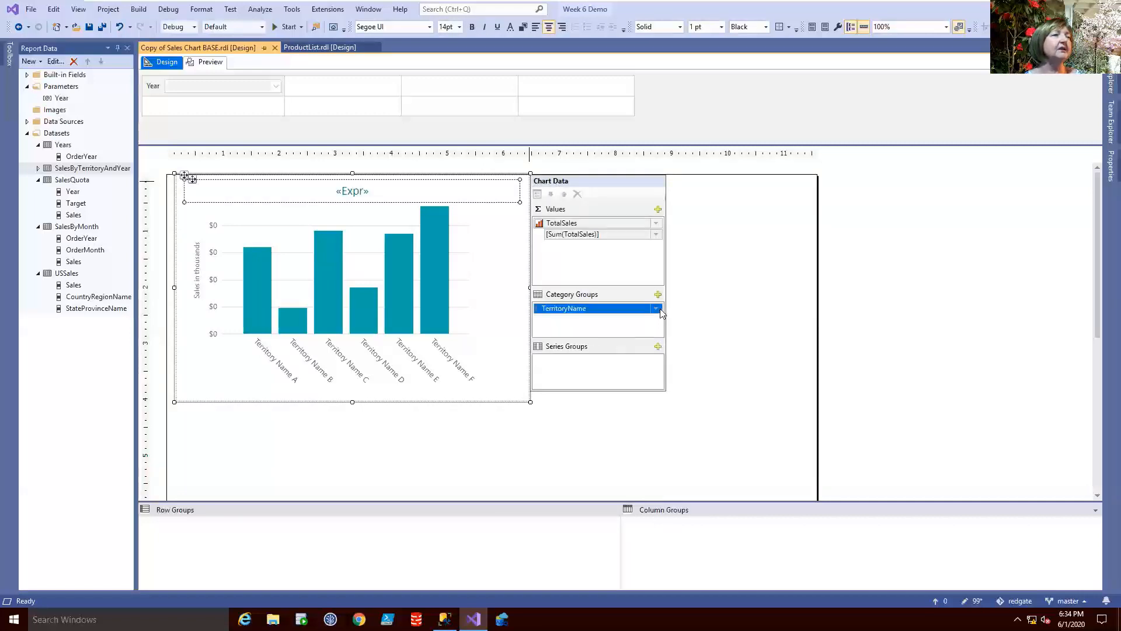
{"action": "left_click", "coordinate": [657, 309]}
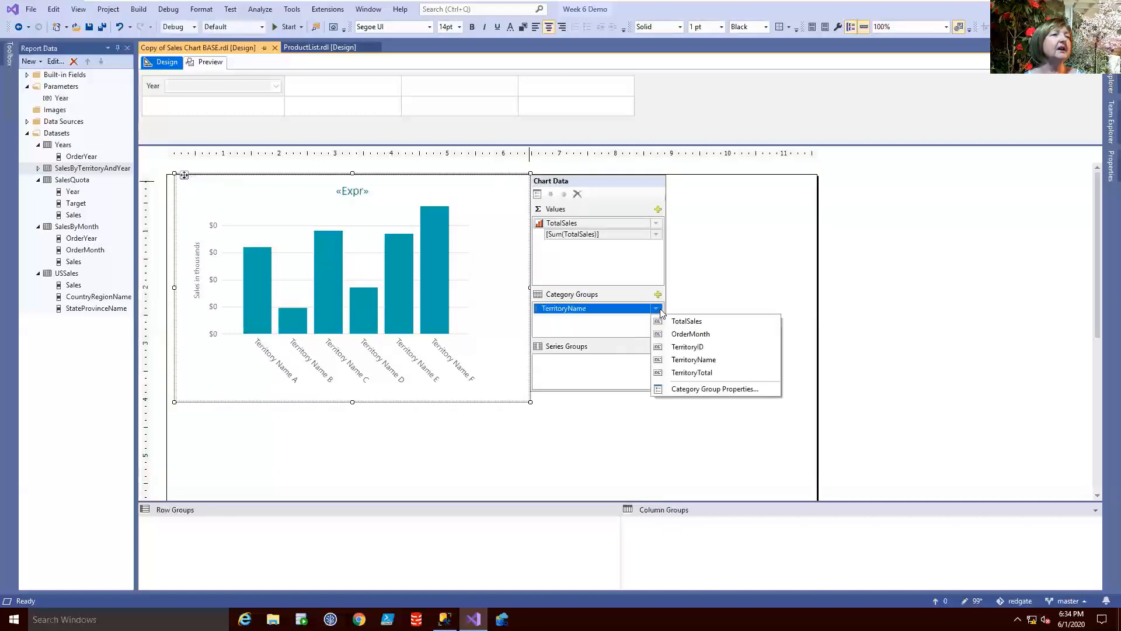
{"action": "left_click", "coordinate": [694, 386]}
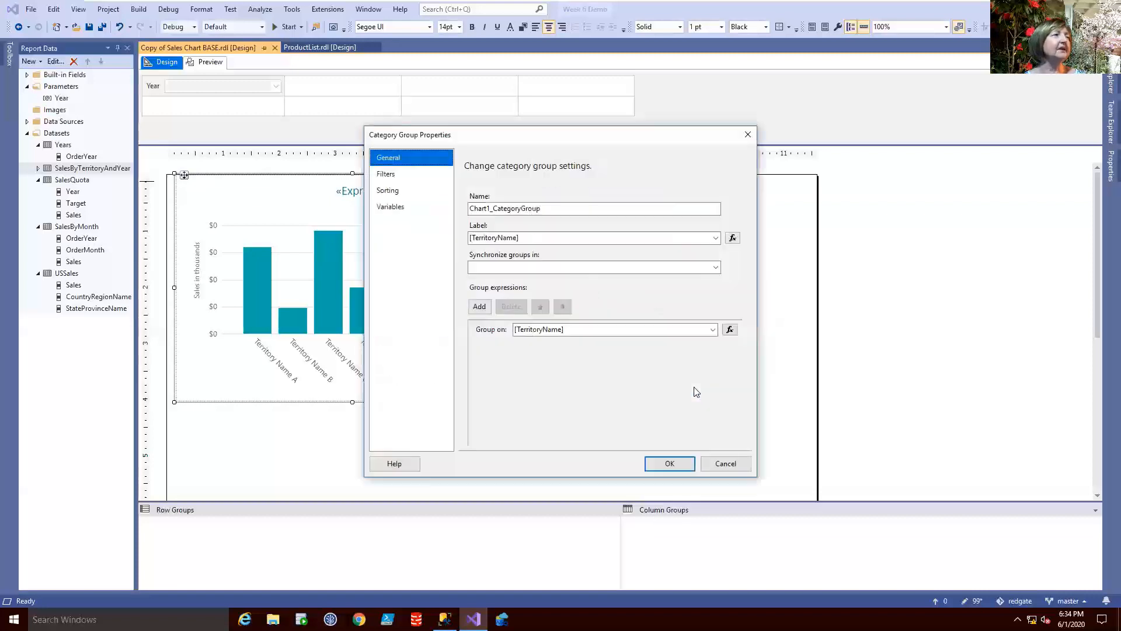
{"action": "left_click", "coordinate": [391, 193]}
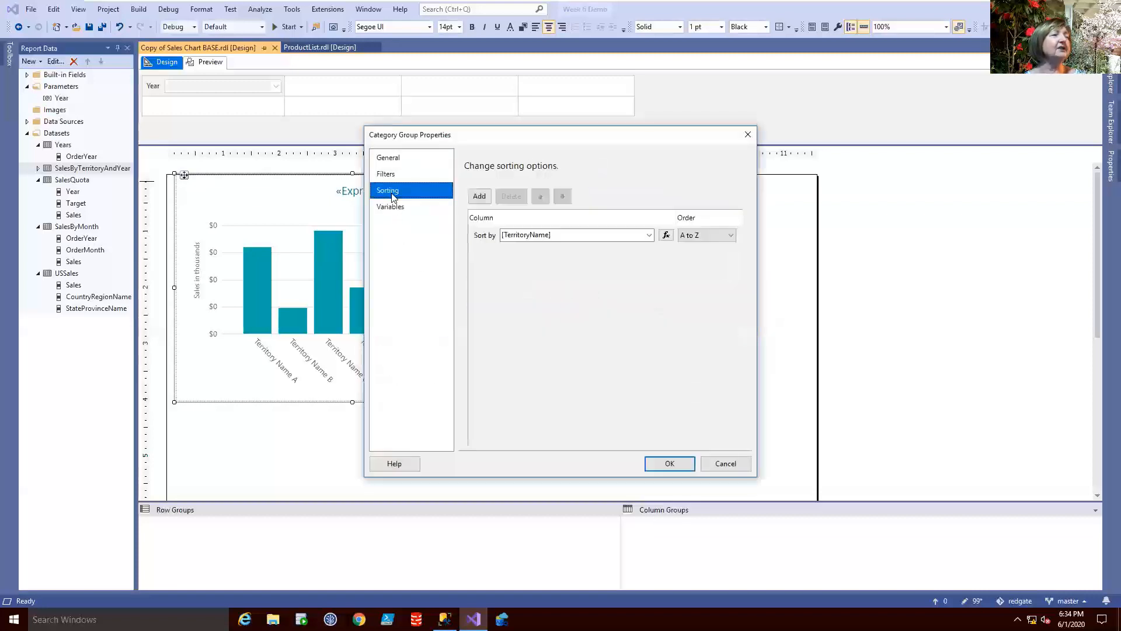
{"action": "left_click", "coordinate": [379, 161]}
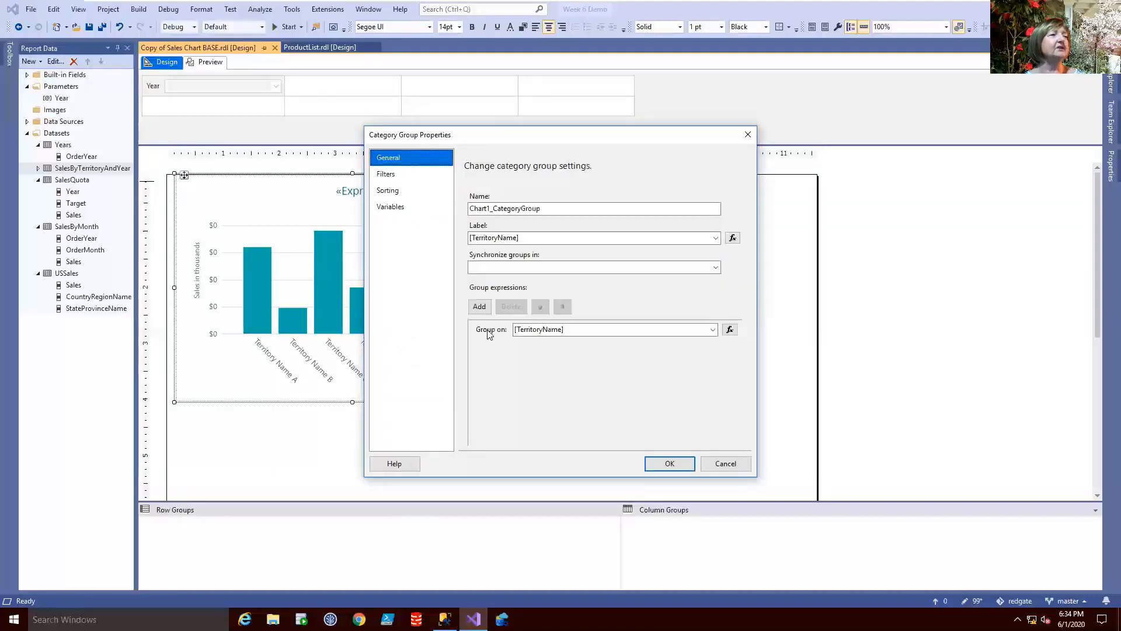
{"action": "left_click", "coordinate": [390, 193]}
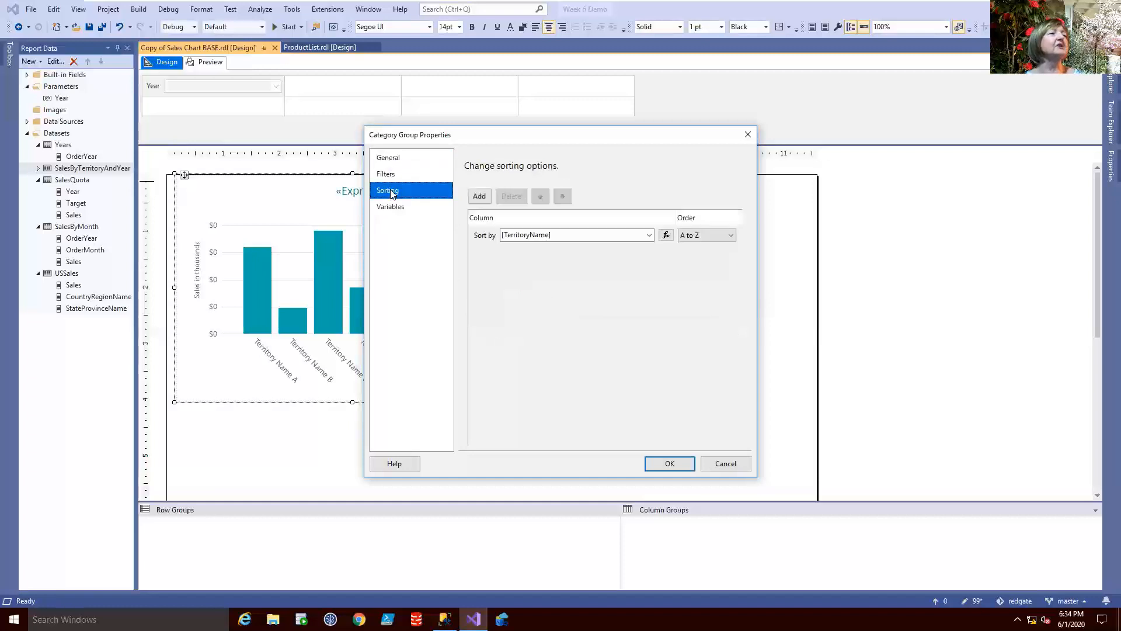
{"action": "left_click", "coordinate": [649, 235]}
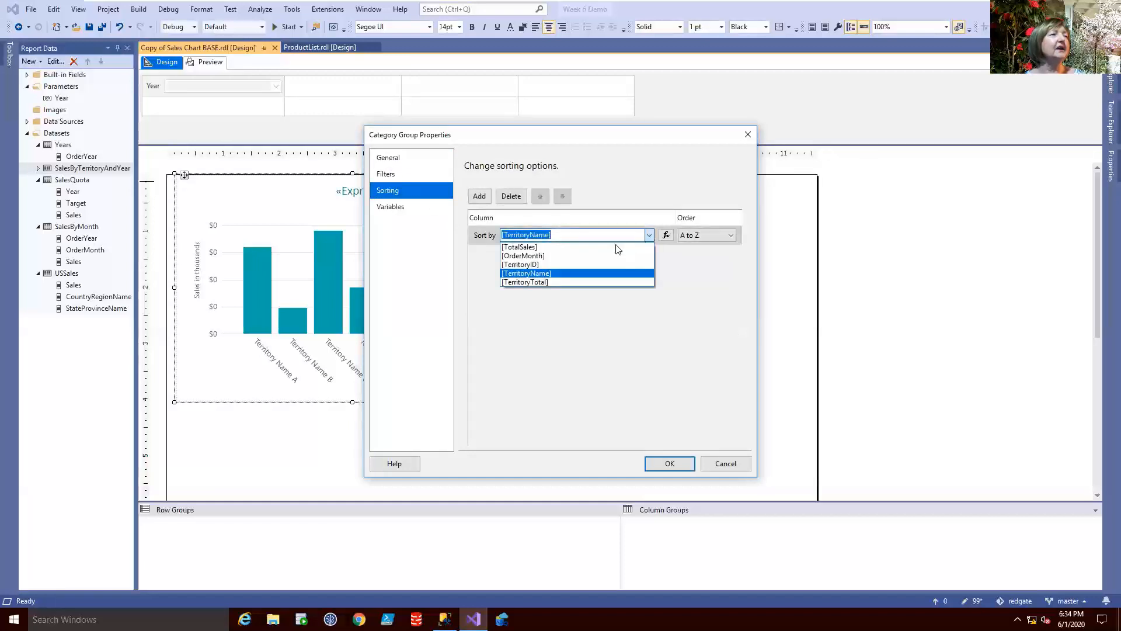
{"action": "left_click", "coordinate": [608, 247]}
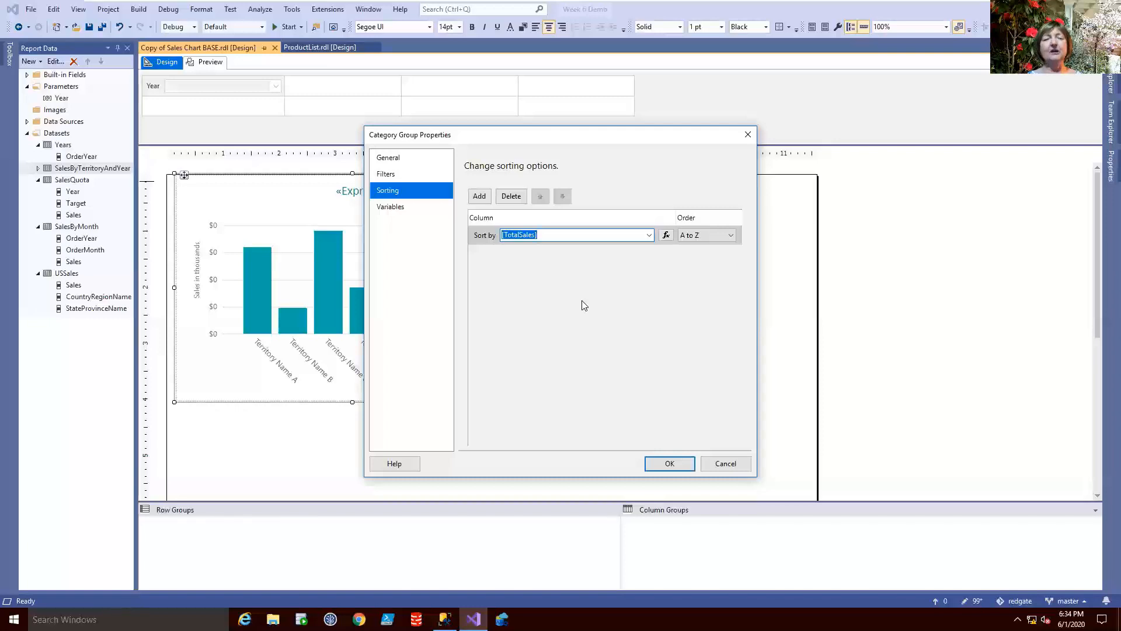
Change the category group's sort expression to =SUM(Fields!TotalSales.Value), apply the group properties and preview the report
{"action": "left_click", "coordinate": [666, 236]}
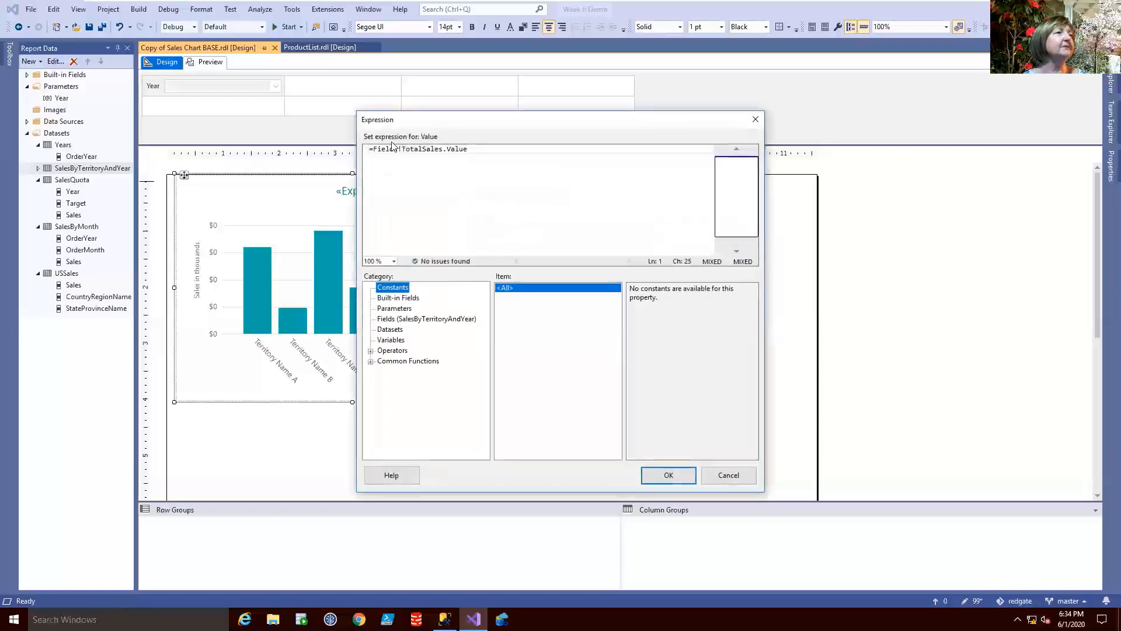
{"action": "left_click", "coordinate": [372, 148]}
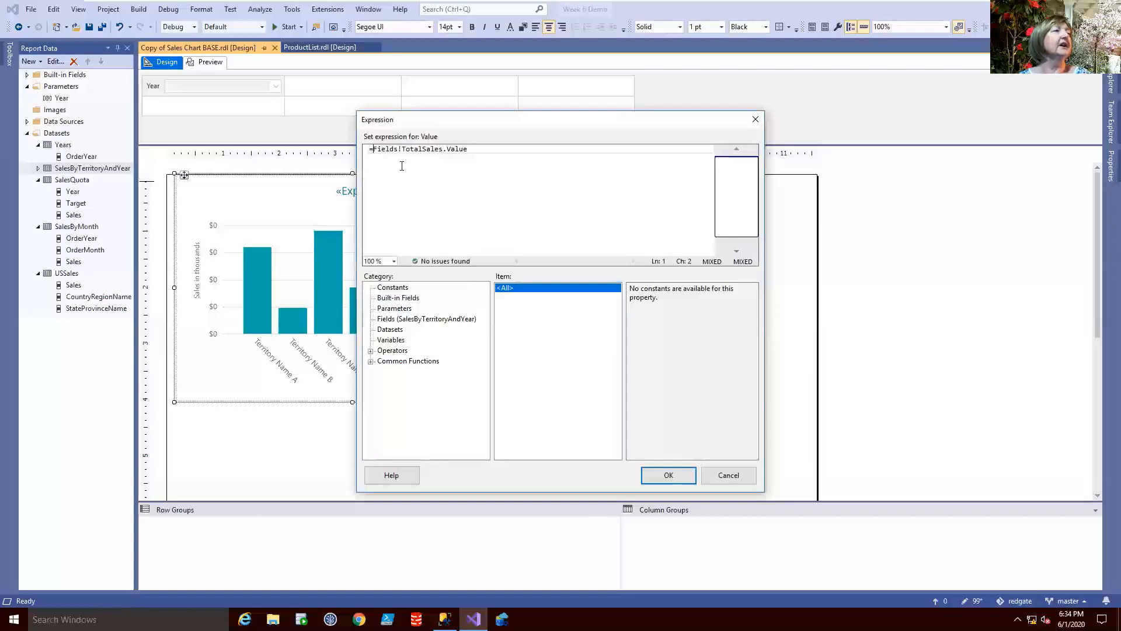
{"action": "type", "text": "SUM("}
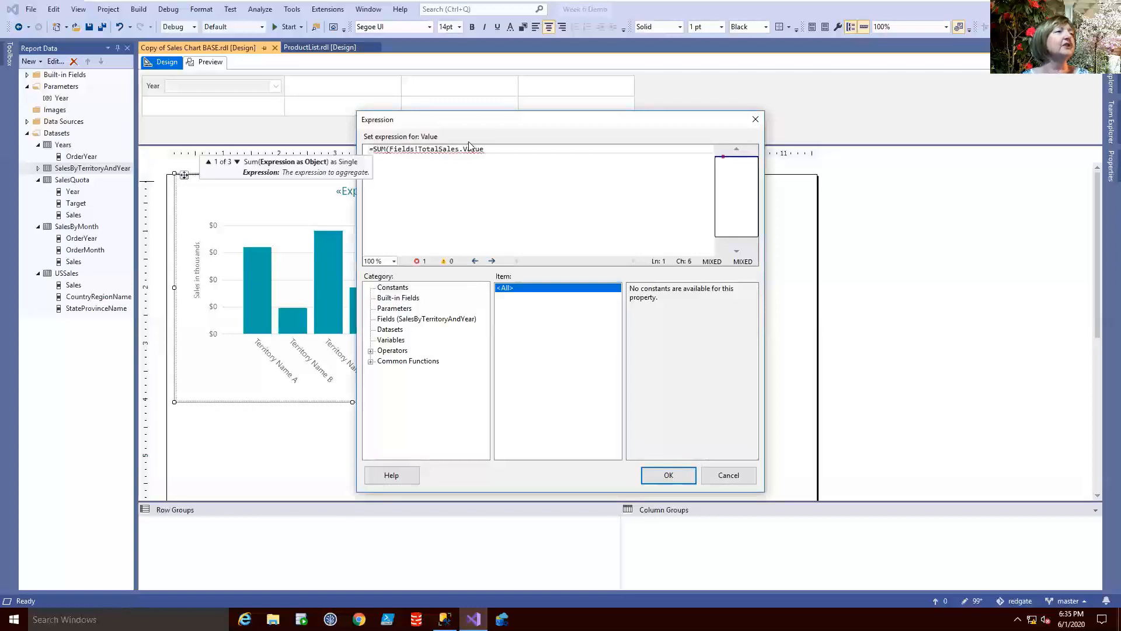
{"action": "left_click", "coordinate": [493, 149]}
{"action": "type", "text": ")"}
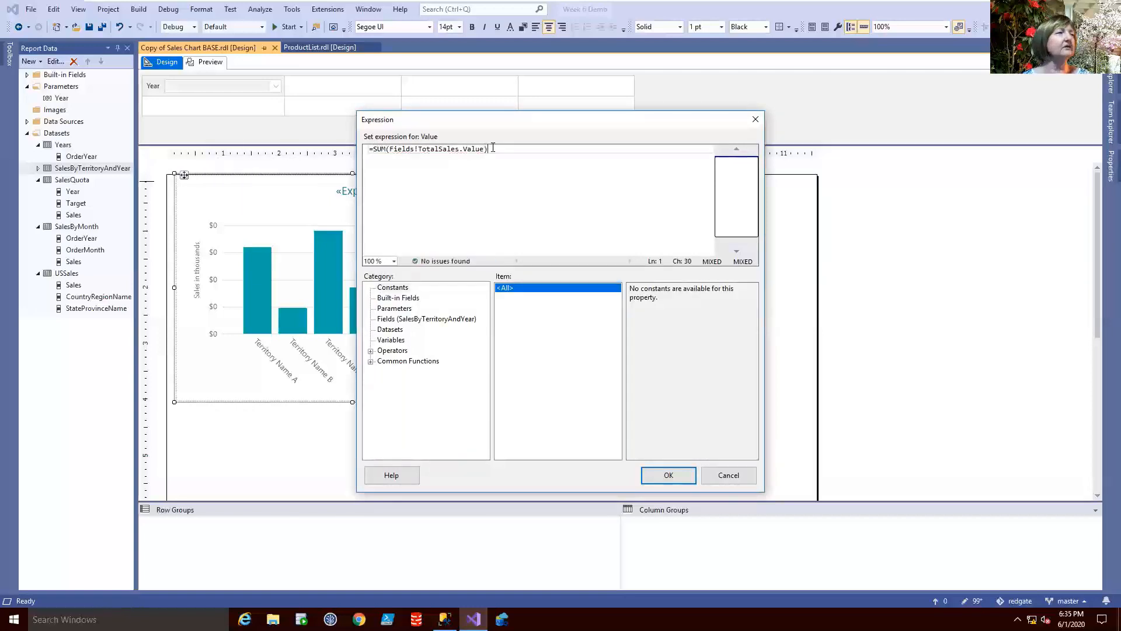
{"action": "left_click", "coordinate": [665, 474]}
{"action": "left_click", "coordinate": [665, 464]}
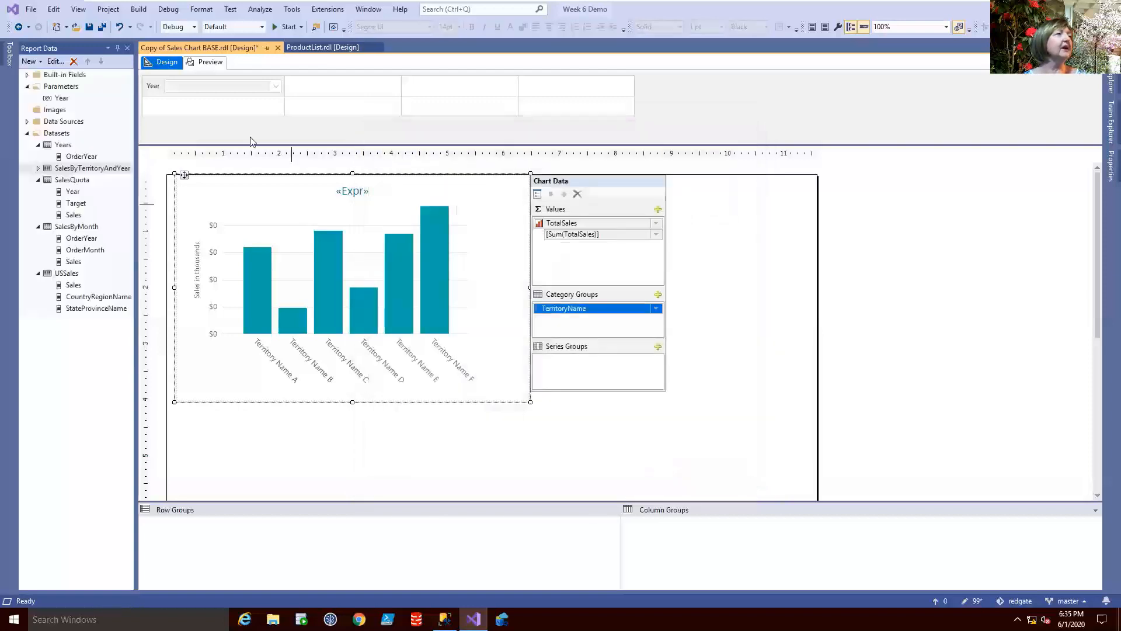
{"action": "left_click", "coordinate": [209, 62]}
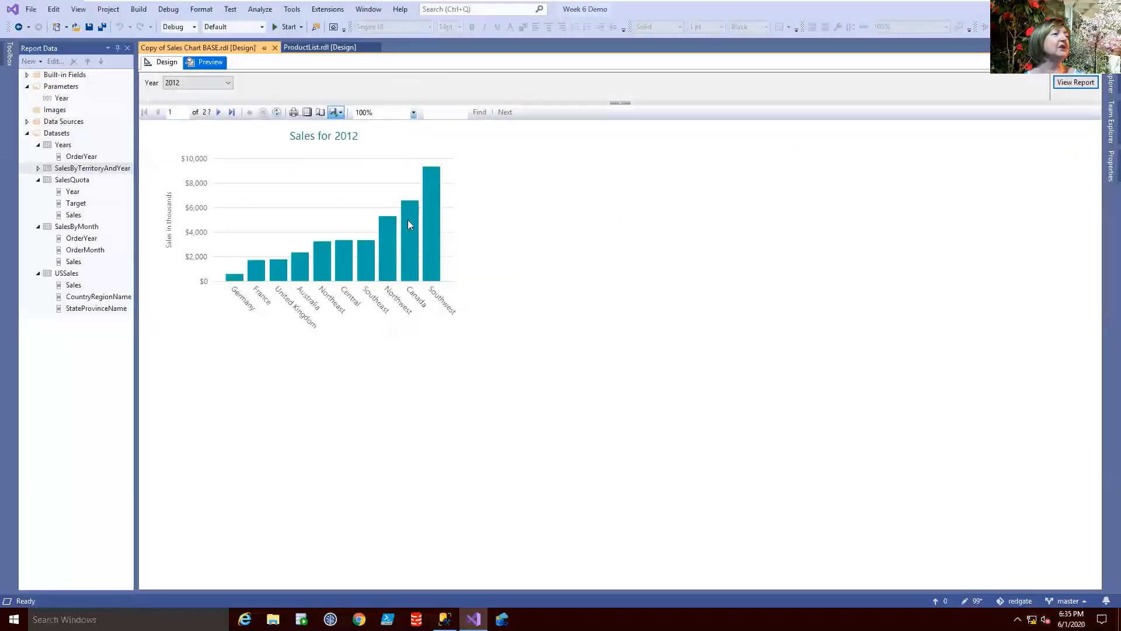
Check the tooltip of the Southwest column and view the report for the year 2013
{"action": "mouse_move", "coordinate": [433, 177]}
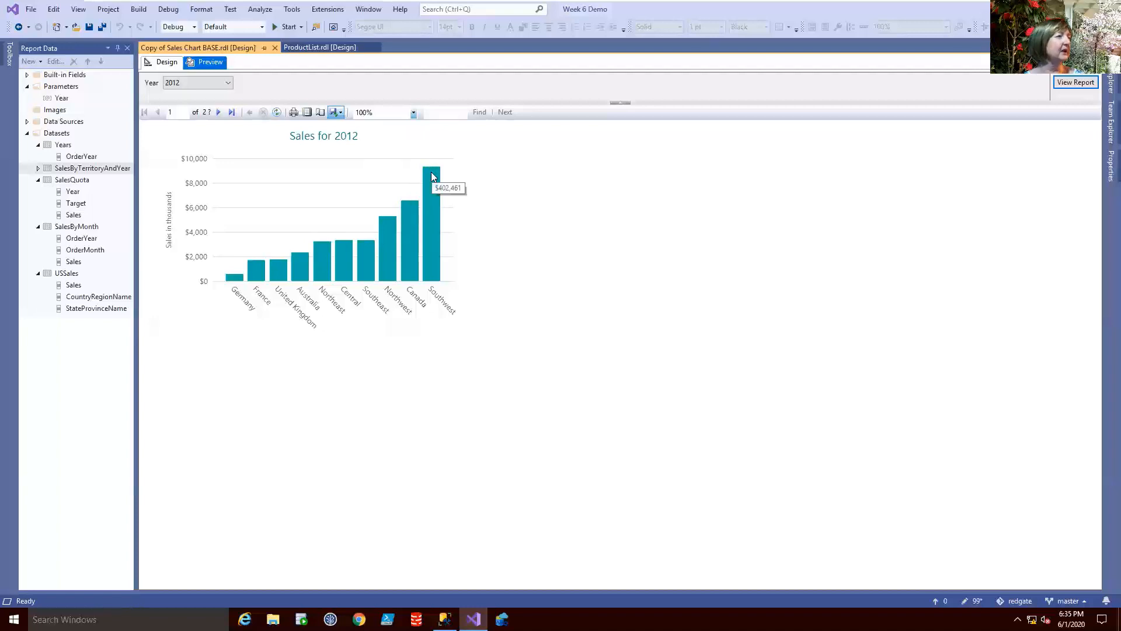
{"action": "left_click", "coordinate": [229, 83]}
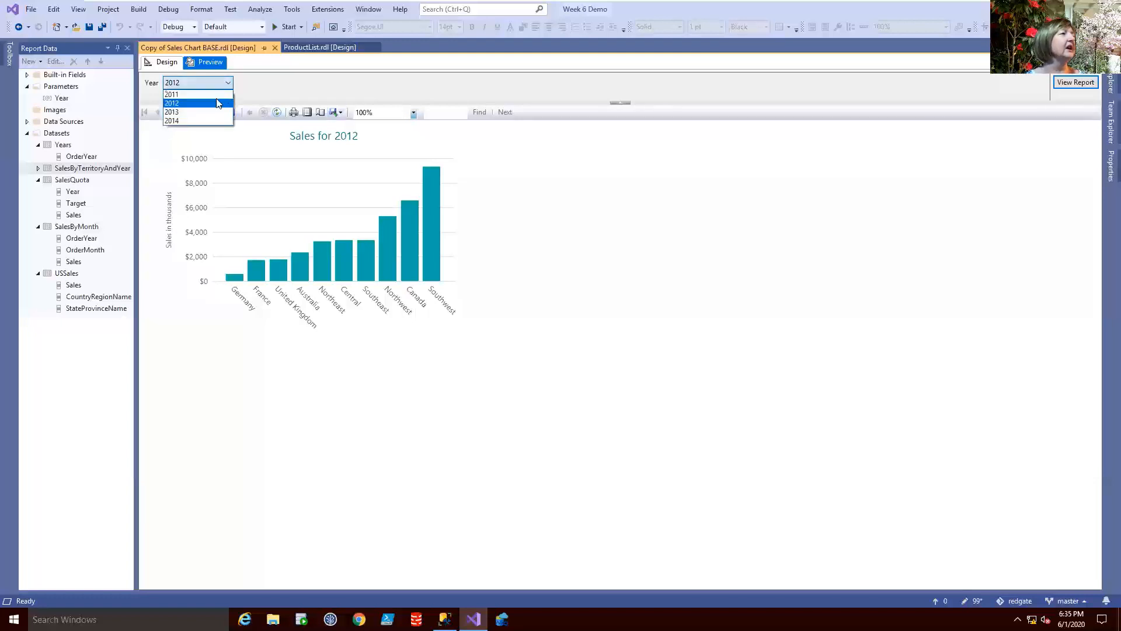
{"action": "left_click", "coordinate": [209, 112]}
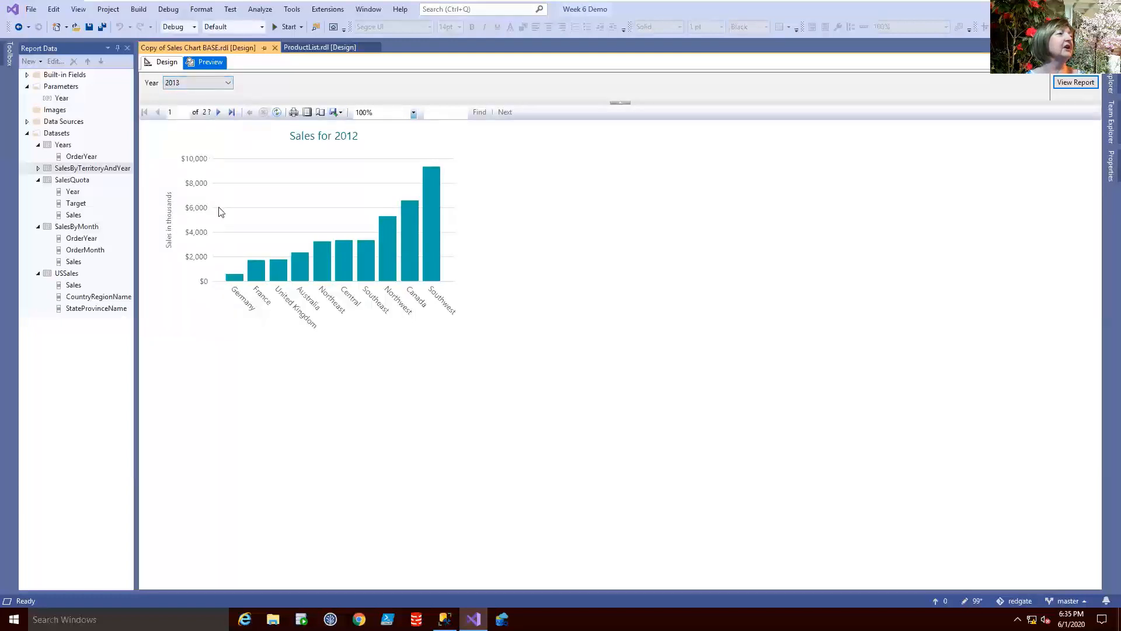
{"action": "left_click", "coordinate": [1089, 80]}
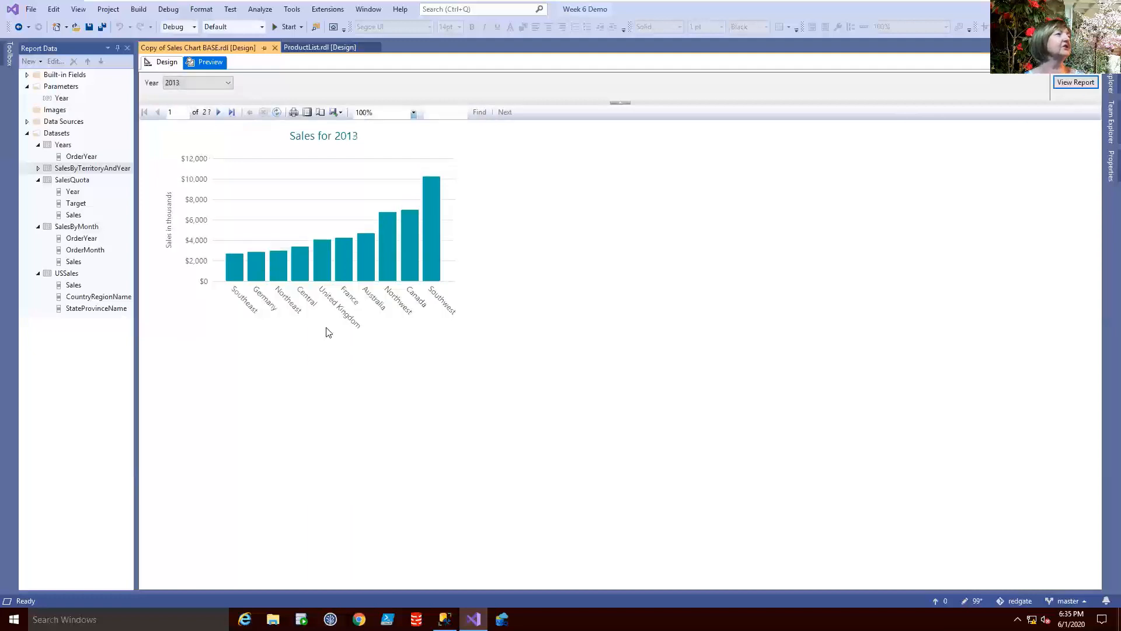
Return to the design and insert a line chart with markers in the empty area beside the column chart
{"action": "left_click", "coordinate": [161, 60]}
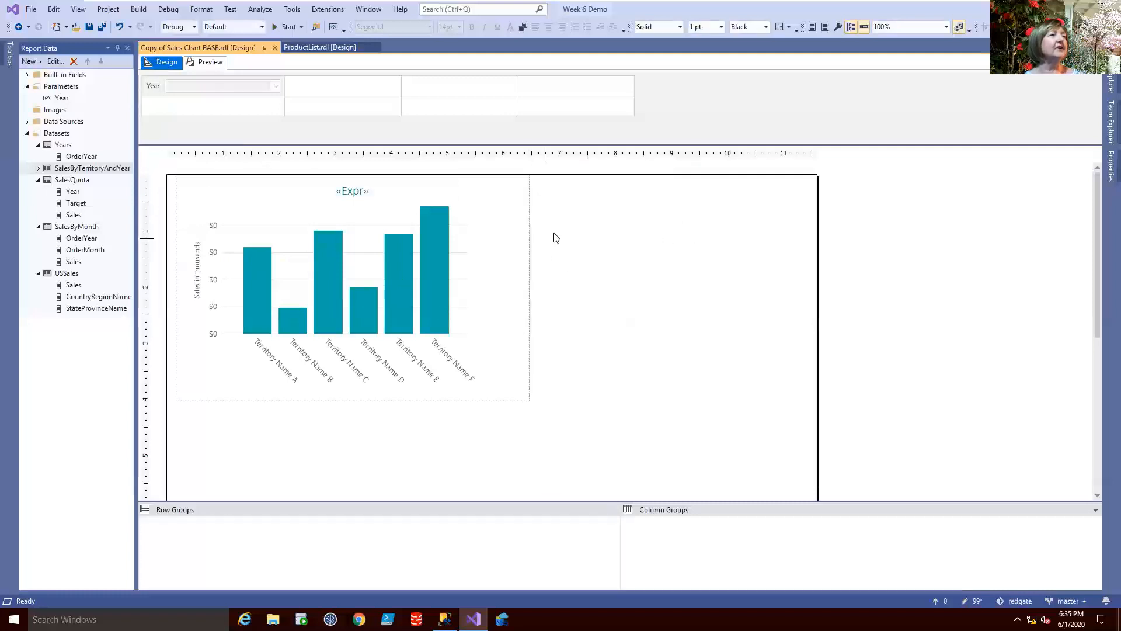
{"action": "right_click", "coordinate": [560, 219]}
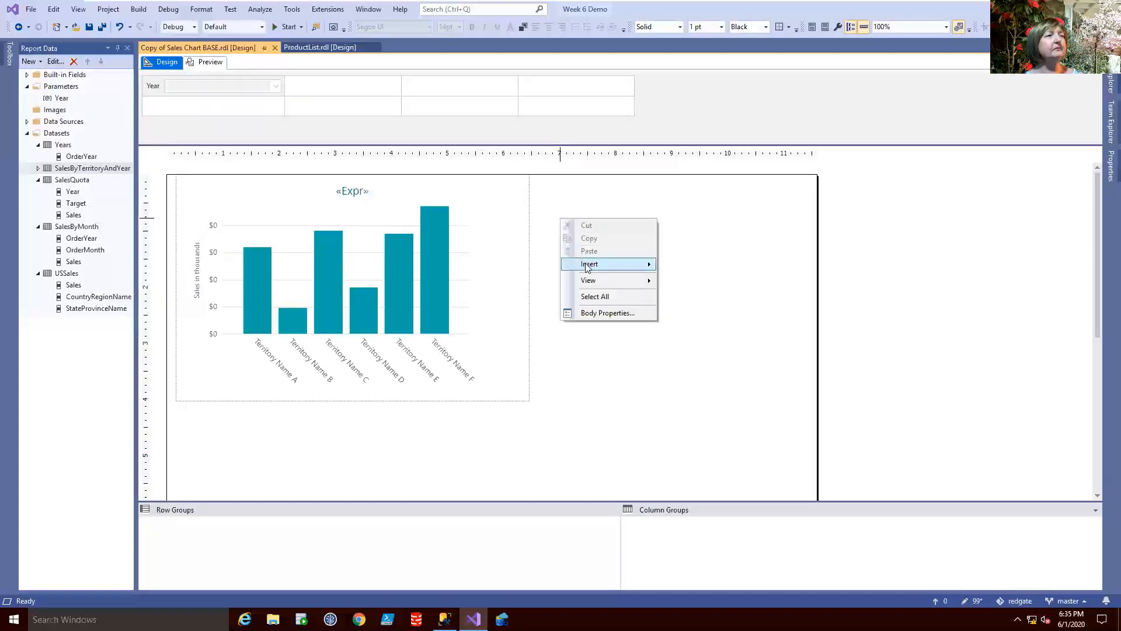
{"action": "mouse_move", "coordinate": [590, 264]}
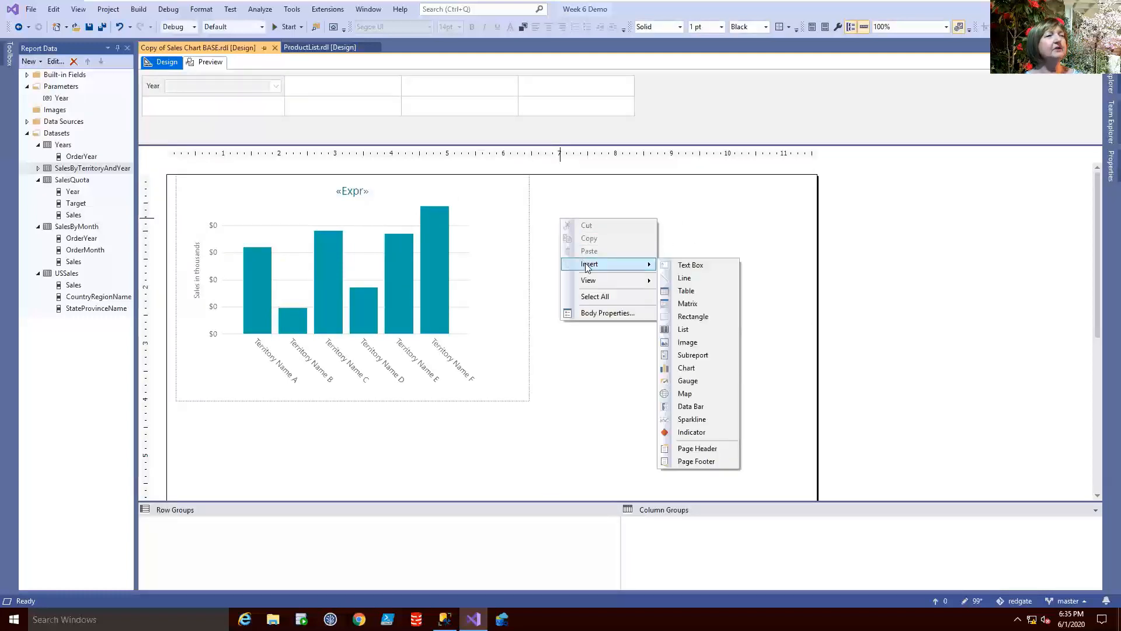
{"action": "left_click", "coordinate": [684, 368]}
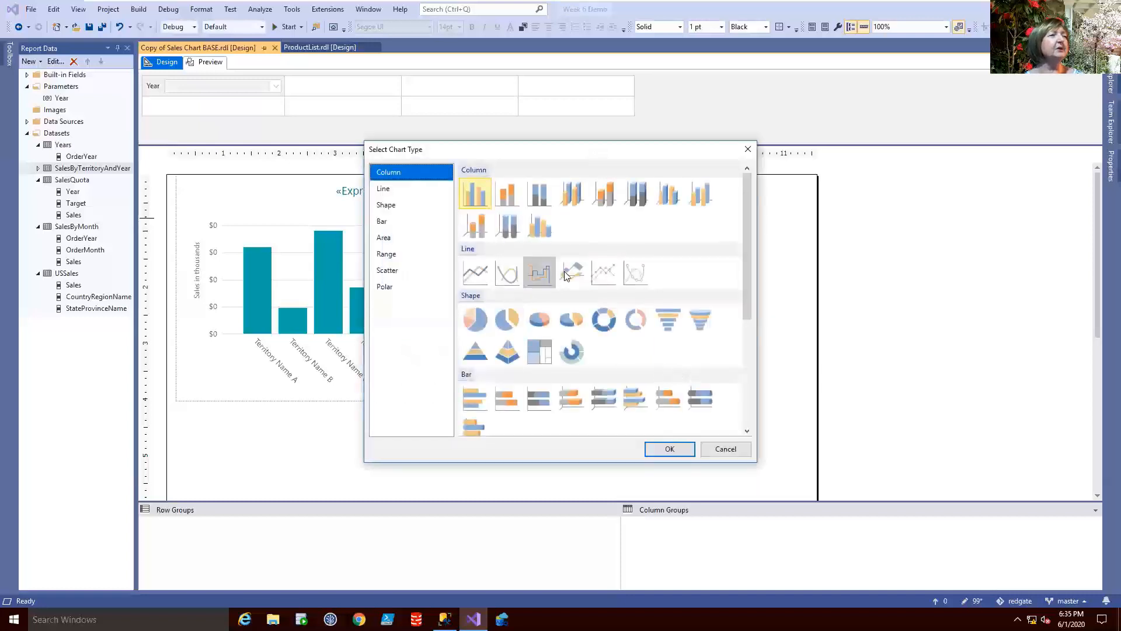
{"action": "left_click", "coordinate": [599, 275]}
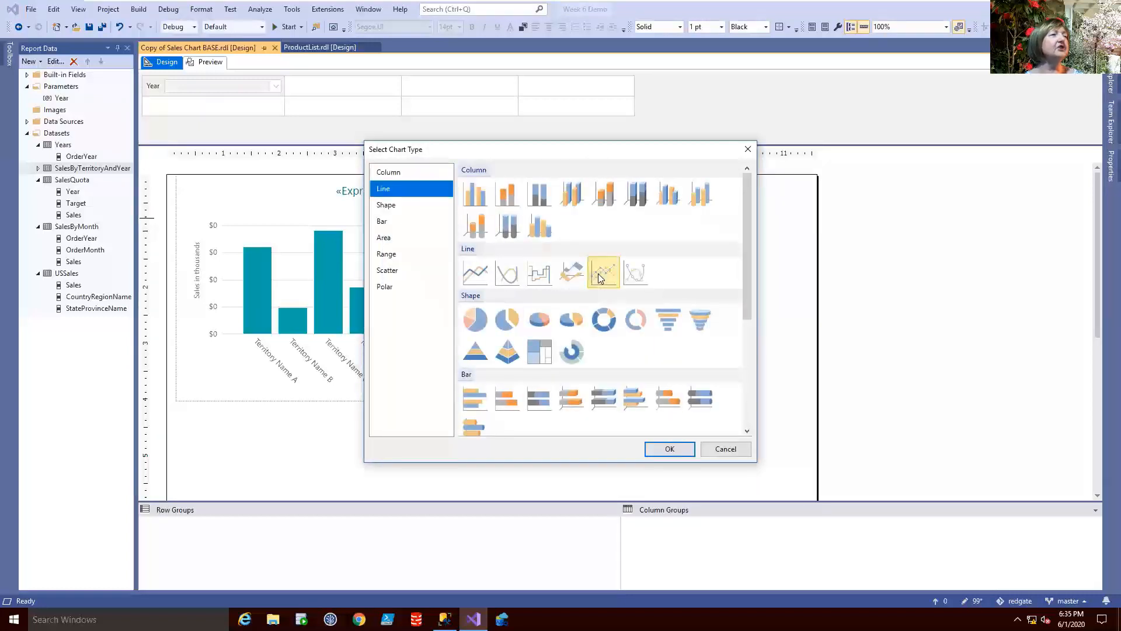
{"action": "left_click", "coordinate": [670, 449]}
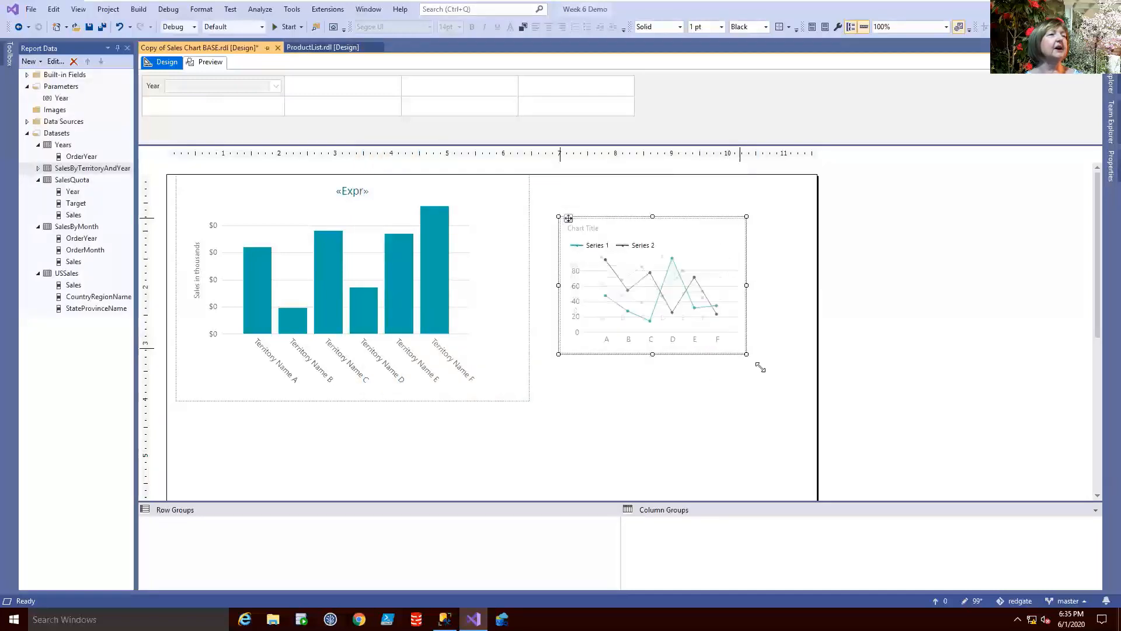
Enlarge the line chart and move it directly beside the column chart, matching its height and reaching the report body's edge
{"action": "left_click_drag", "start_coordinate": [761, 367], "coordinate": [799, 414]}
{"action": "left_click", "coordinate": [646, 264]}
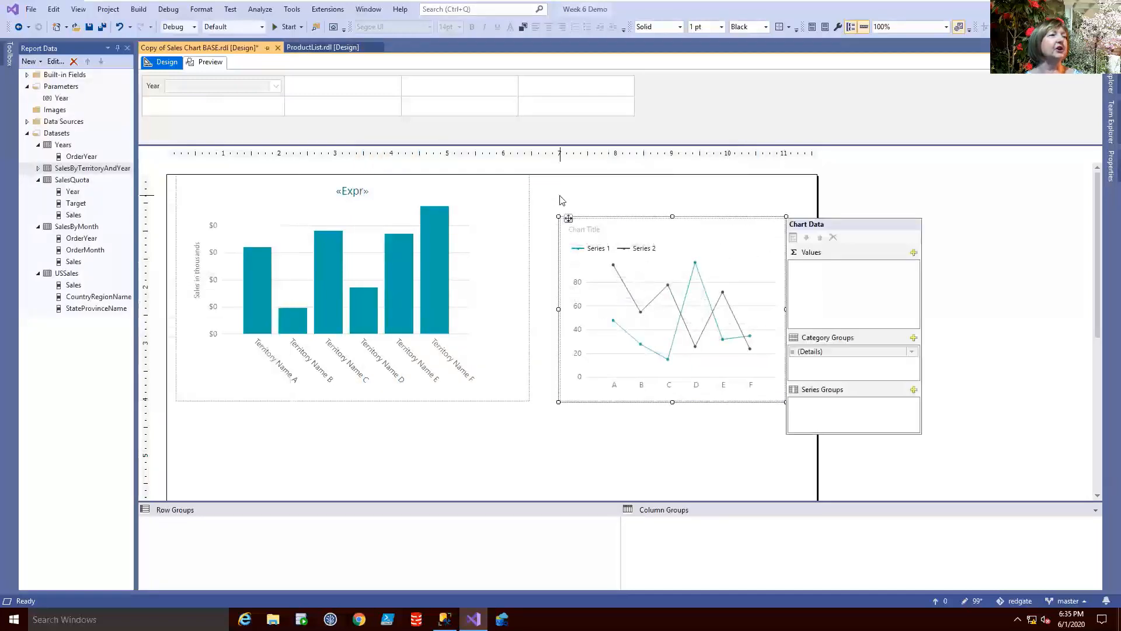
{"action": "left_click_drag", "start_coordinate": [569, 218], "coordinate": [536, 174]}
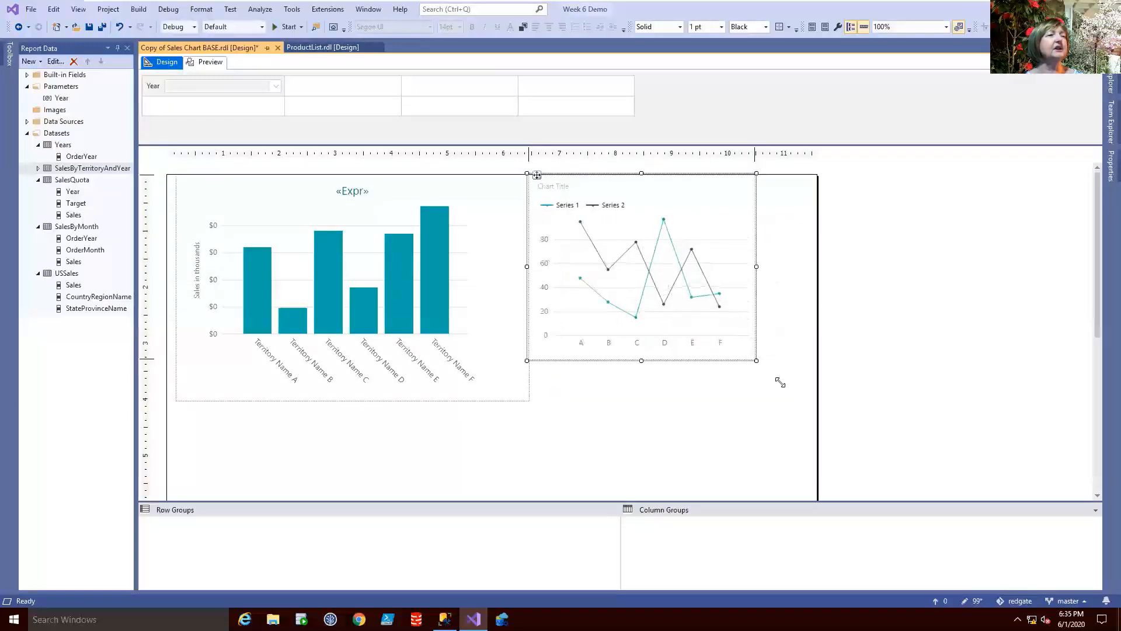
{"action": "left_click_drag", "start_coordinate": [780, 382], "coordinate": [818, 403]}
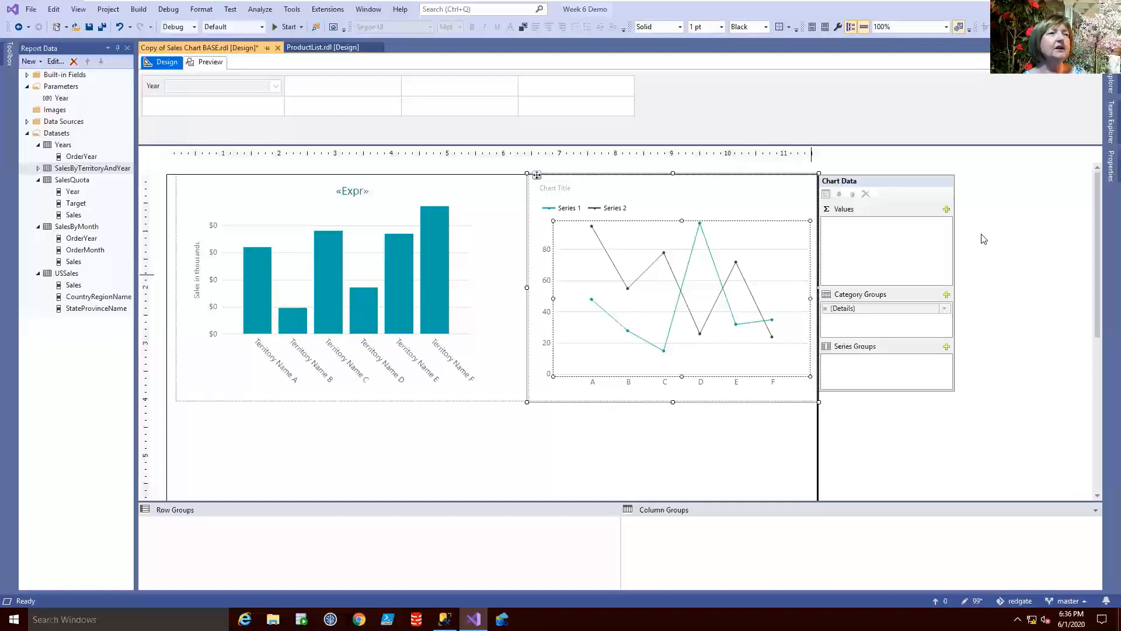
Add TotalSales from the SalesByTerritoryAndYear dataset as the line chart's value
{"action": "left_click", "coordinate": [947, 210]}
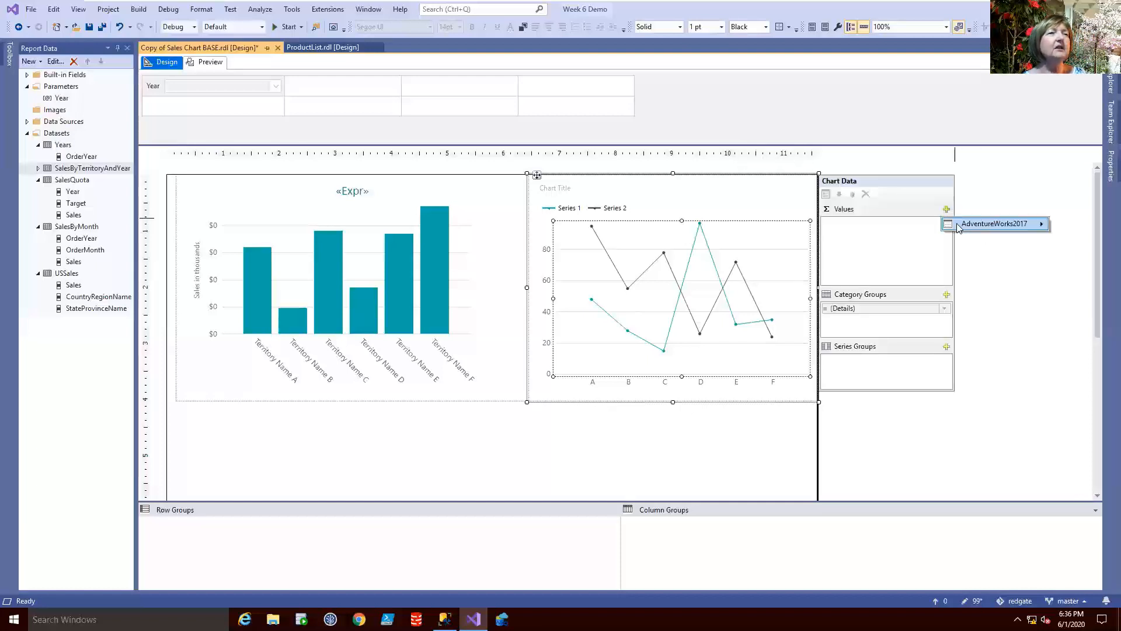
{"action": "mouse_move", "coordinate": [958, 227]}
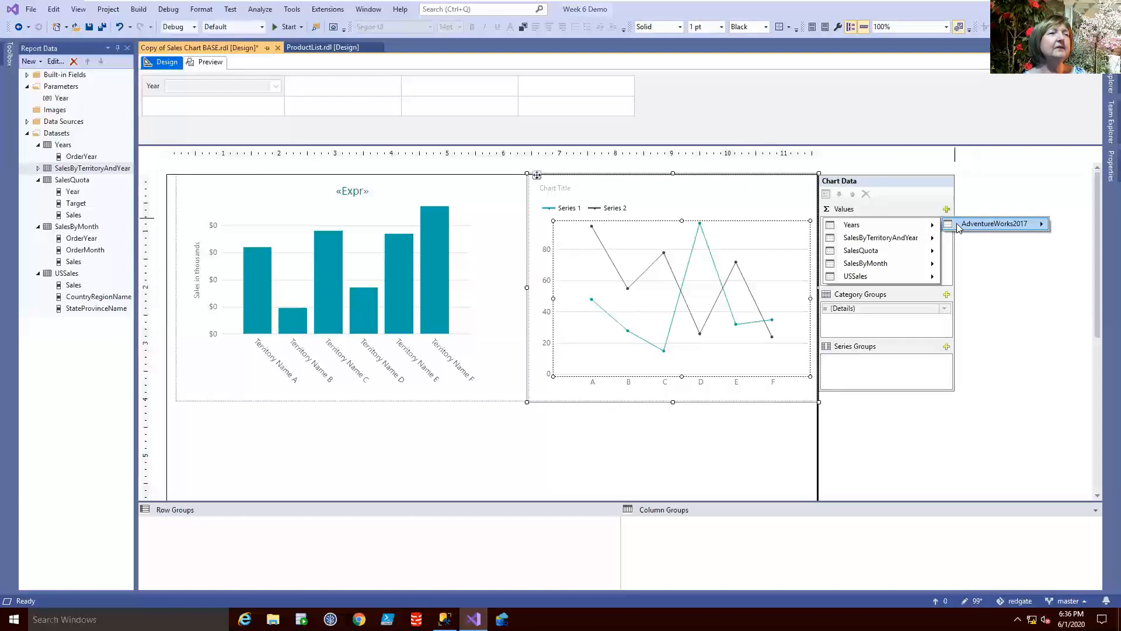
{"action": "mouse_move", "coordinate": [922, 244]}
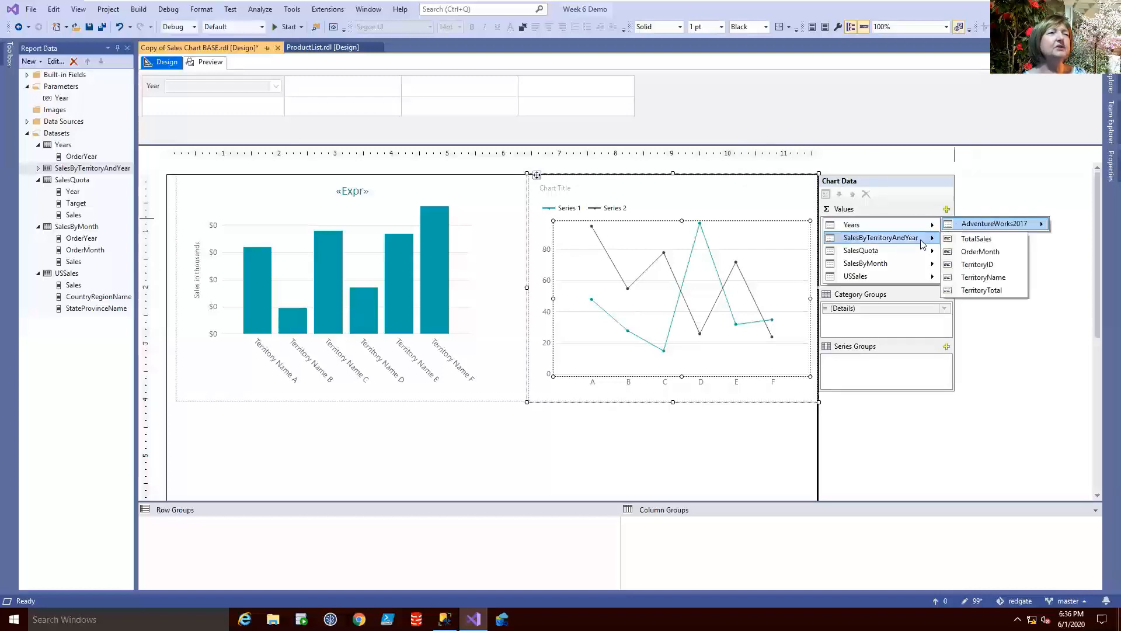
{"action": "left_click", "coordinate": [970, 240]}
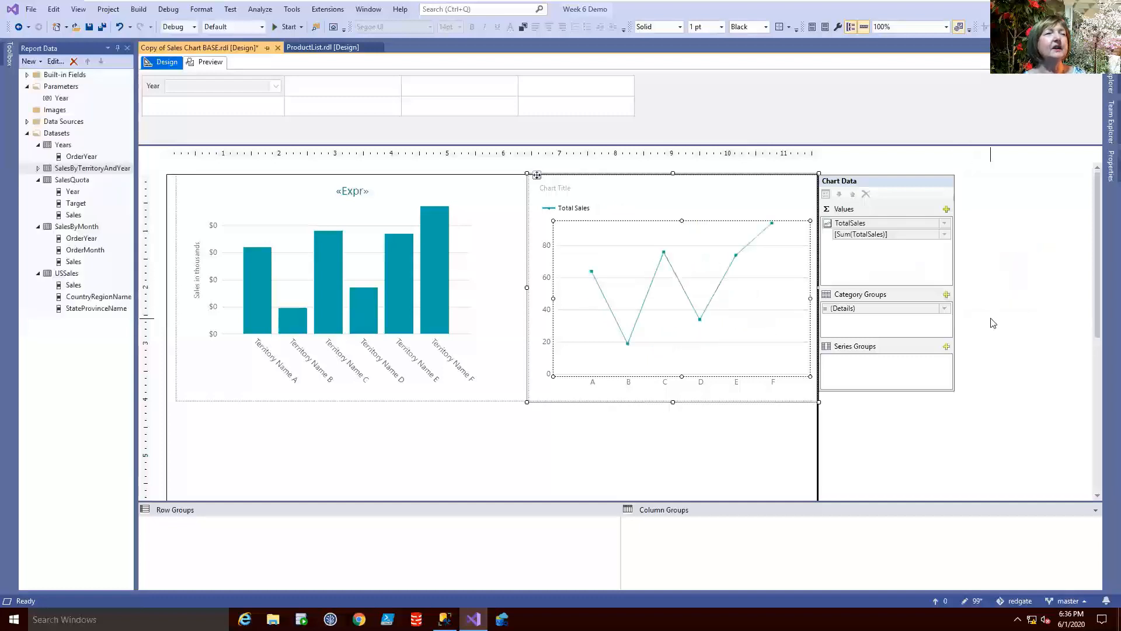
Group the line chart's categories by OrderMonth and add TerritoryName as its series group
{"action": "left_click", "coordinate": [946, 311]}
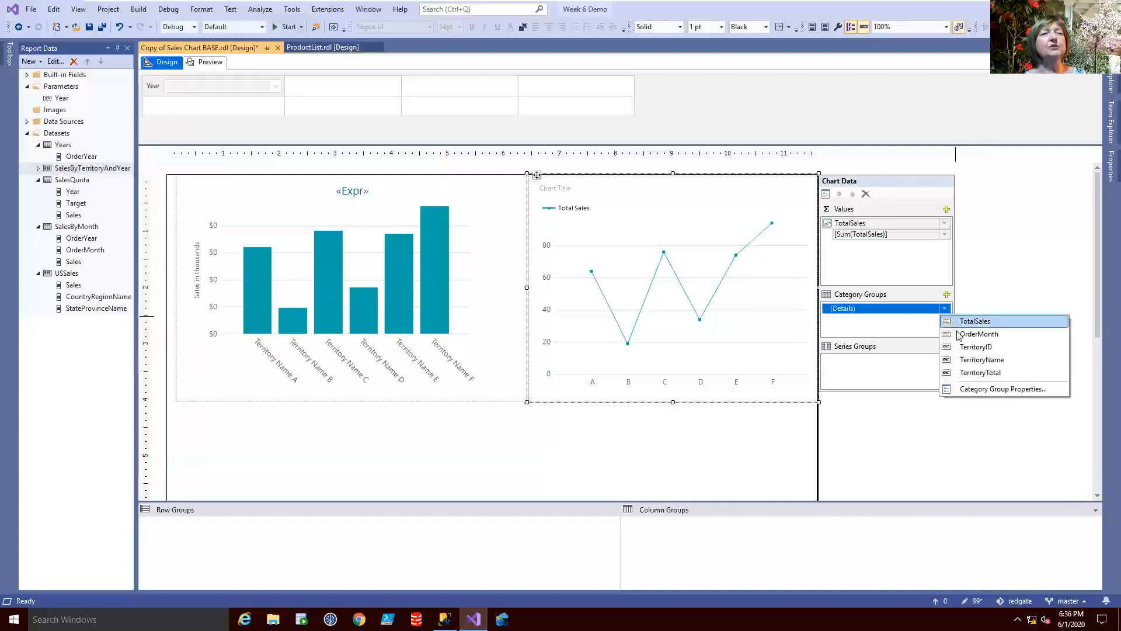
{"action": "left_click", "coordinate": [958, 334]}
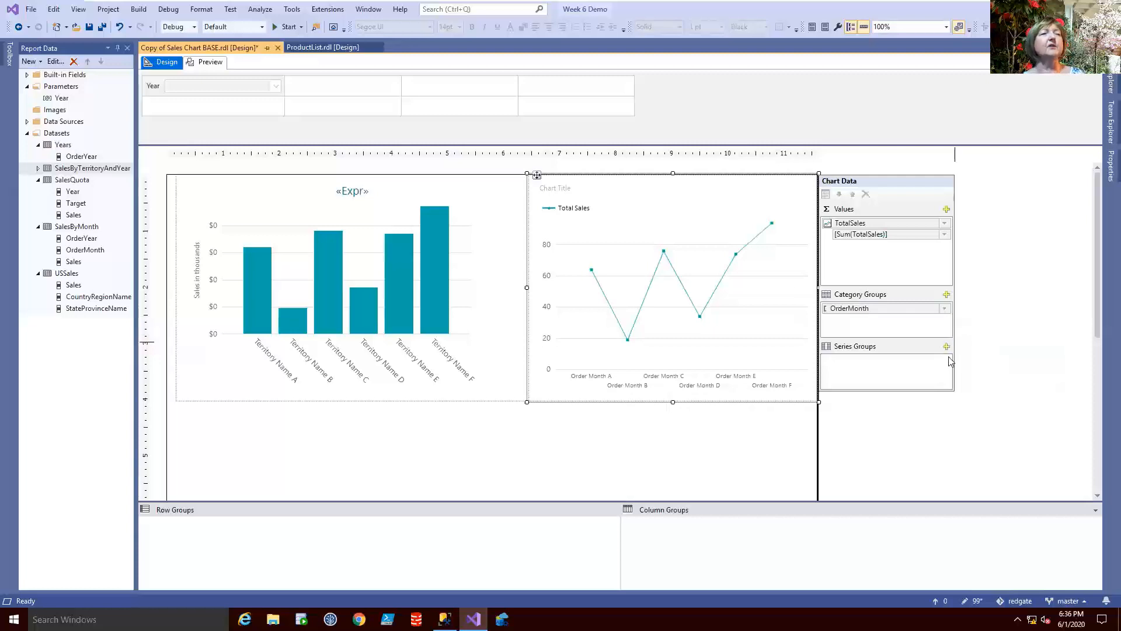
{"action": "left_click", "coordinate": [946, 347]}
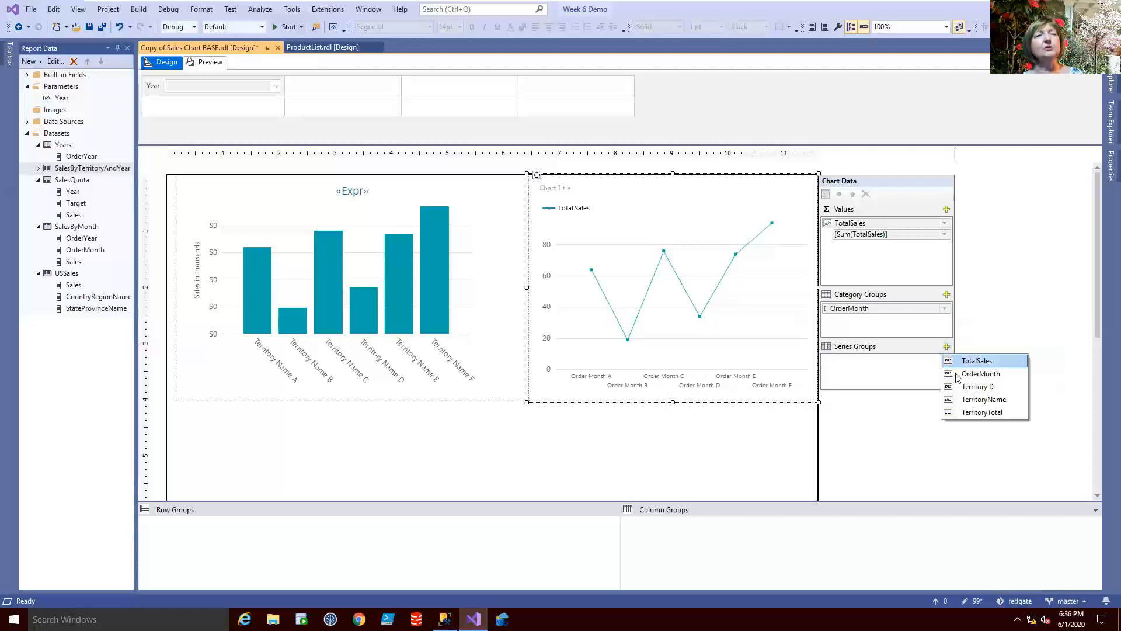
{"action": "left_click", "coordinate": [965, 402]}
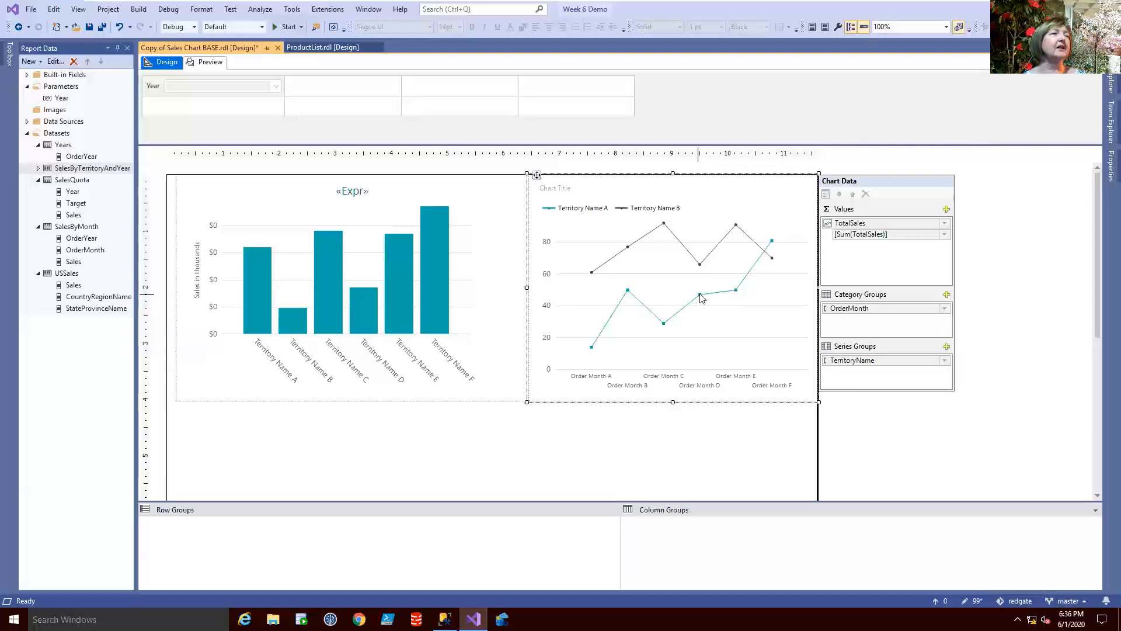
{"action": "left_click", "coordinate": [691, 387]}
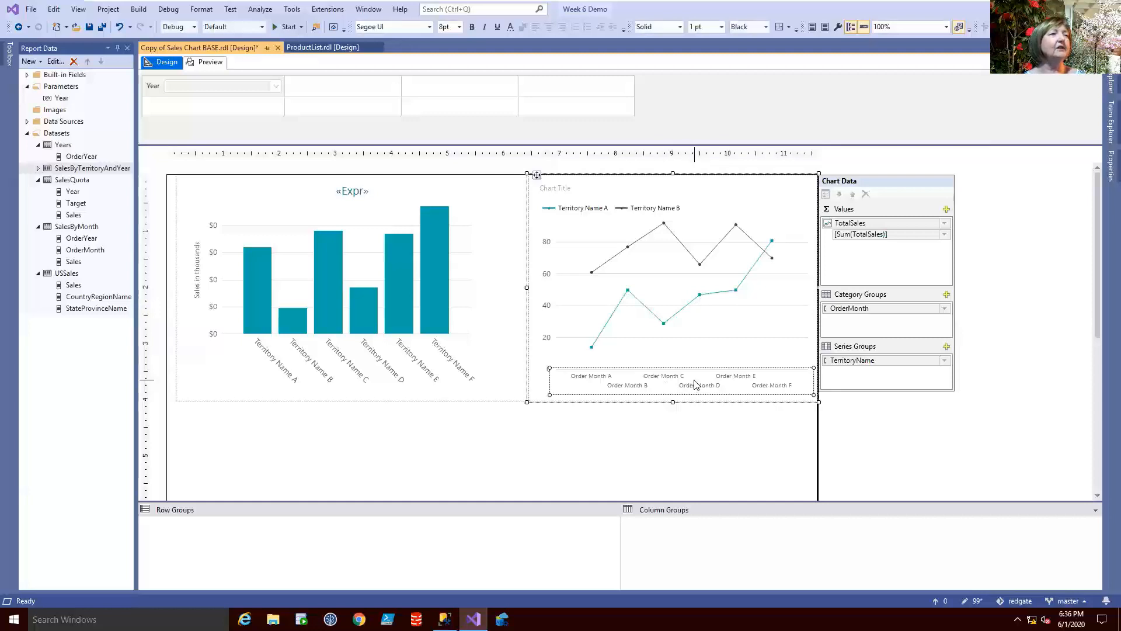
{"action": "right_click", "coordinate": [695, 385]}
{"action": "left_click", "coordinate": [738, 459]}
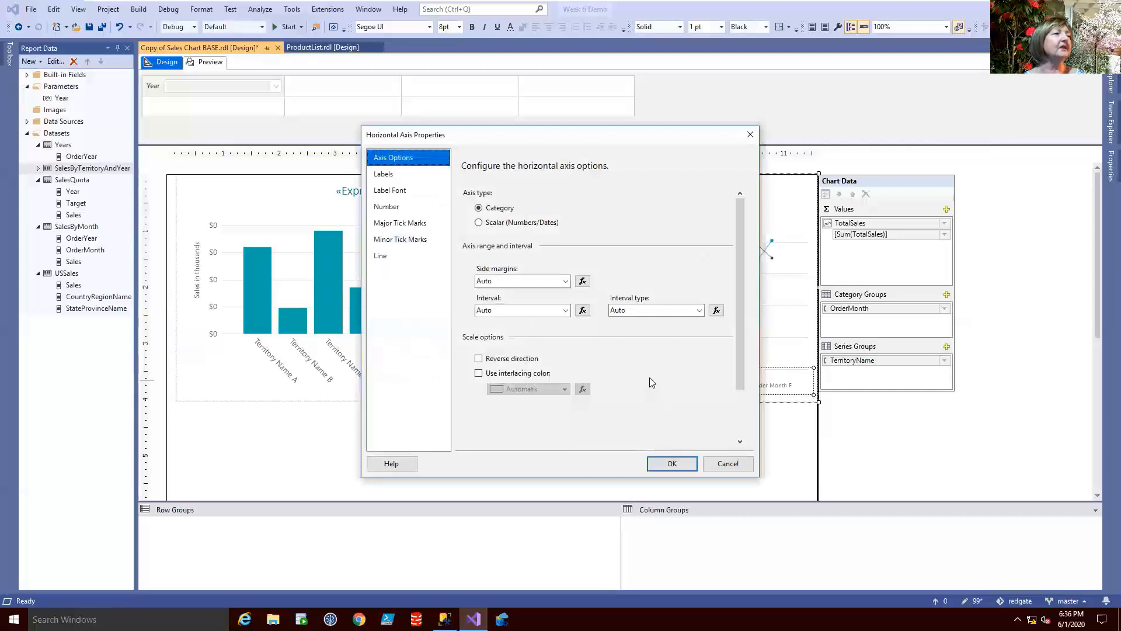
{"action": "left_click", "coordinate": [390, 174]}
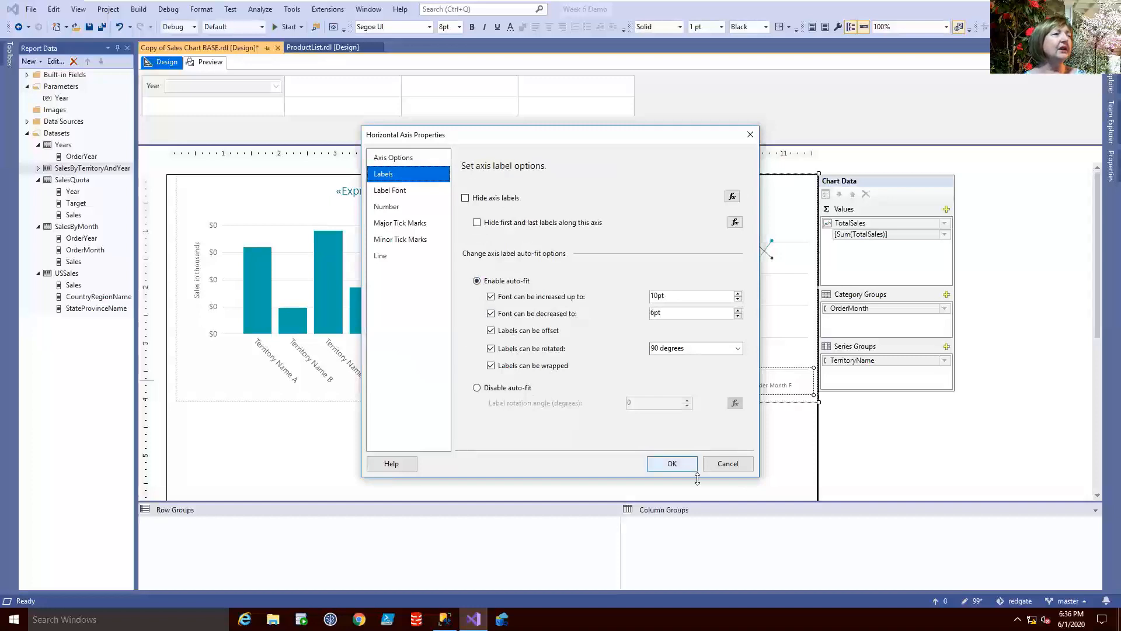
{"action": "left_click", "coordinate": [718, 467]}
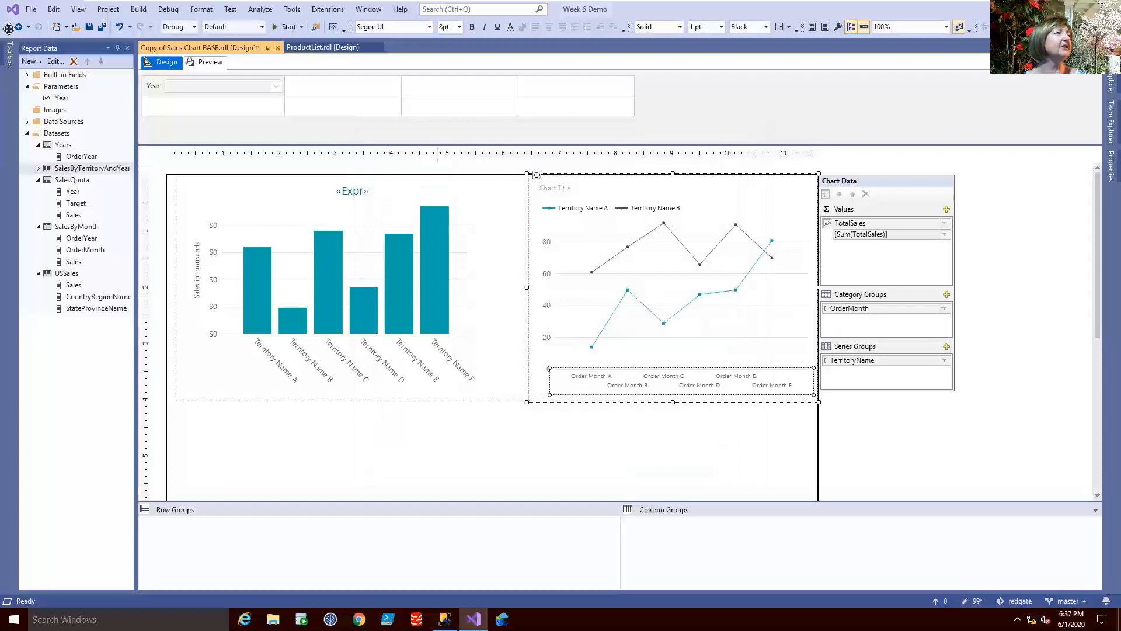
Preview the report with the new line chart, and open the OrderMonth category group's properties back in the design
{"action": "left_click", "coordinate": [207, 63]}
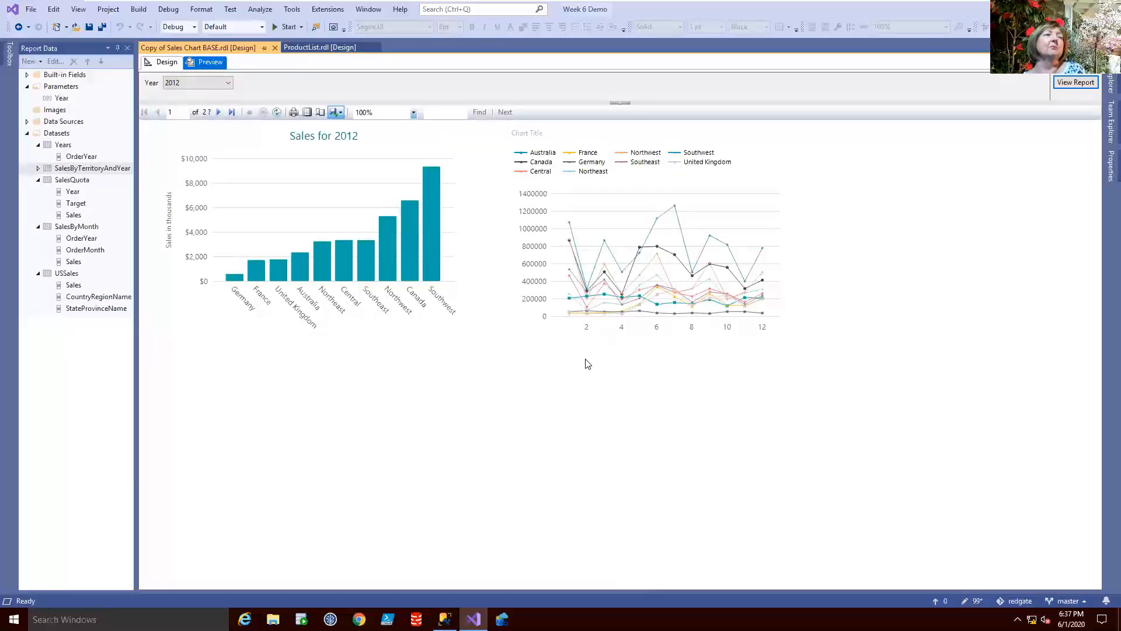
{"action": "left_click", "coordinate": [163, 62]}
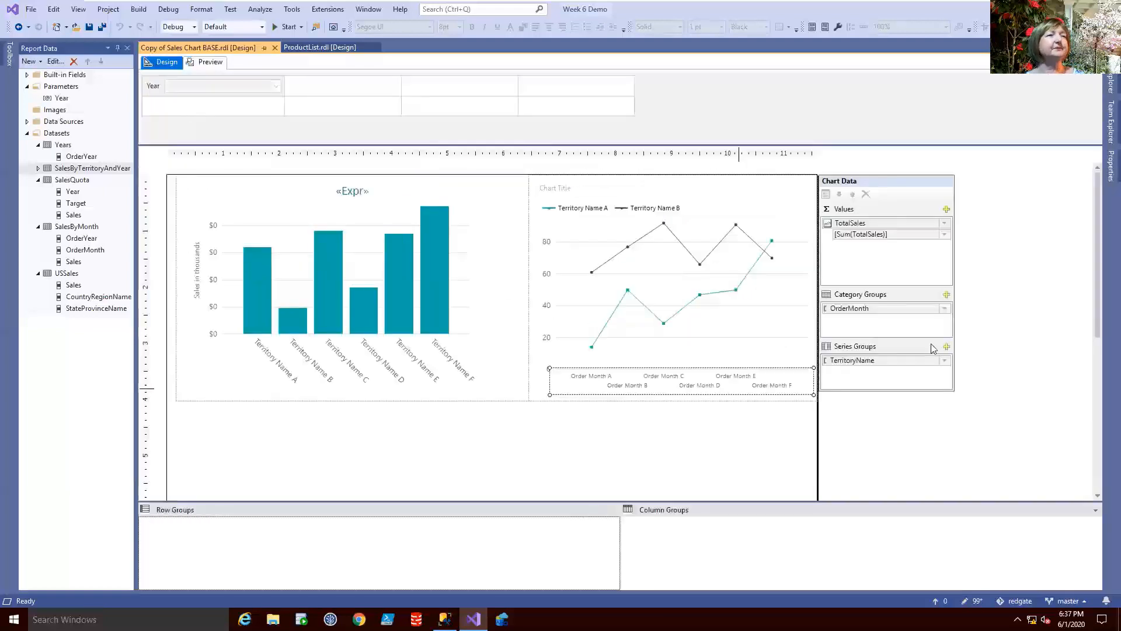
{"action": "left_click", "coordinate": [946, 309]}
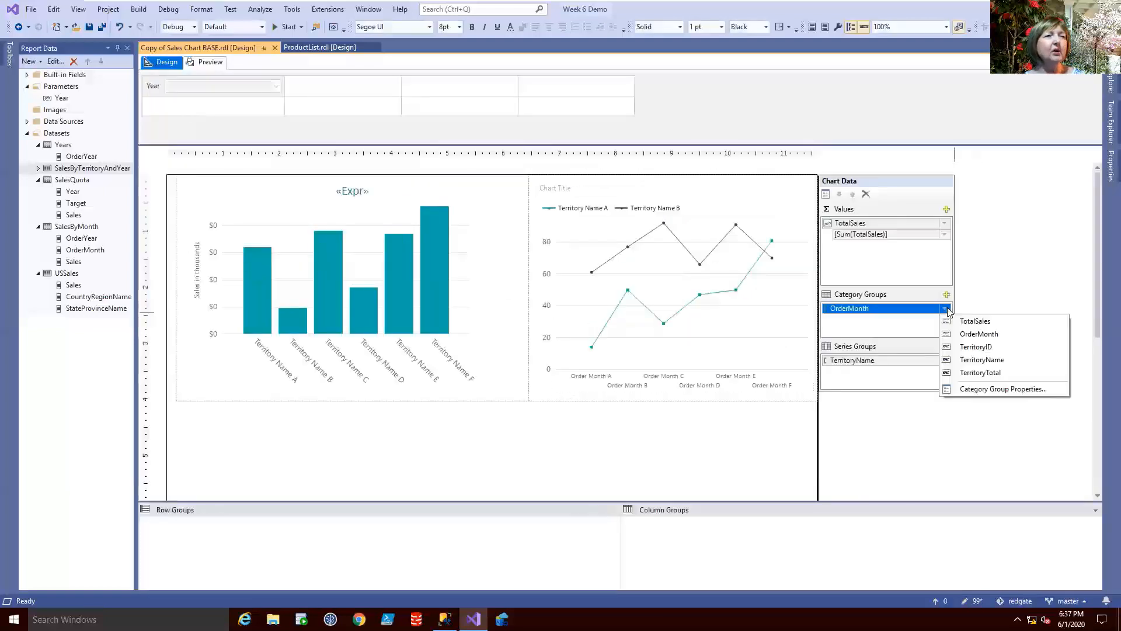
{"action": "left_click", "coordinate": [976, 390]}
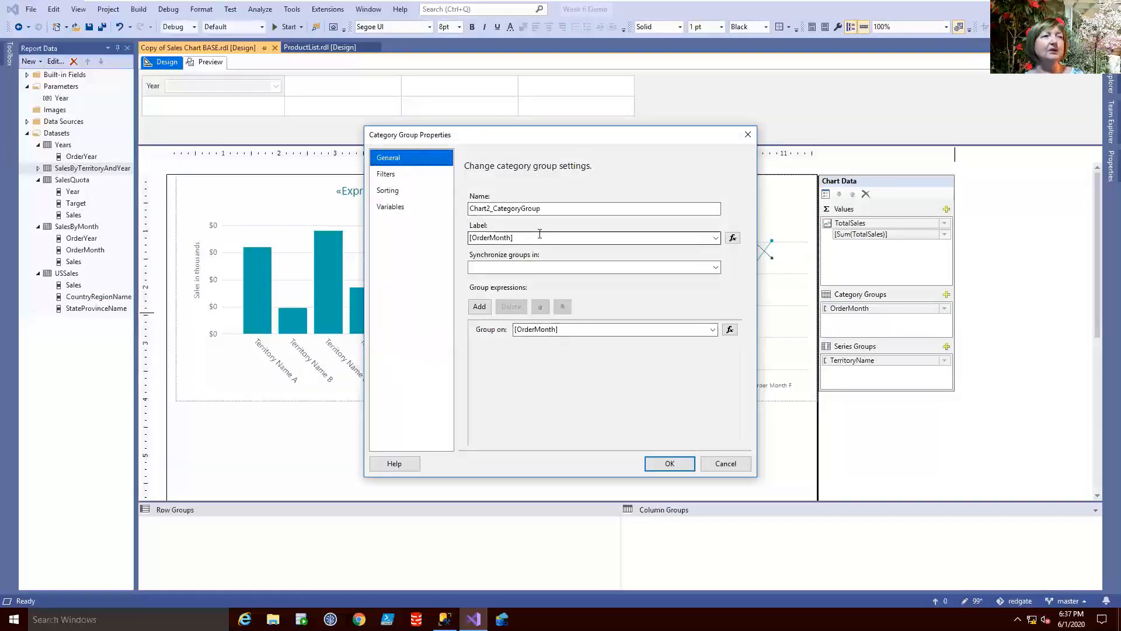
Set the OrderMonth category group's label to the expression =MonthName(Fields!OrderMonth.Value) and preview the report
{"action": "left_click", "coordinate": [732, 238]}
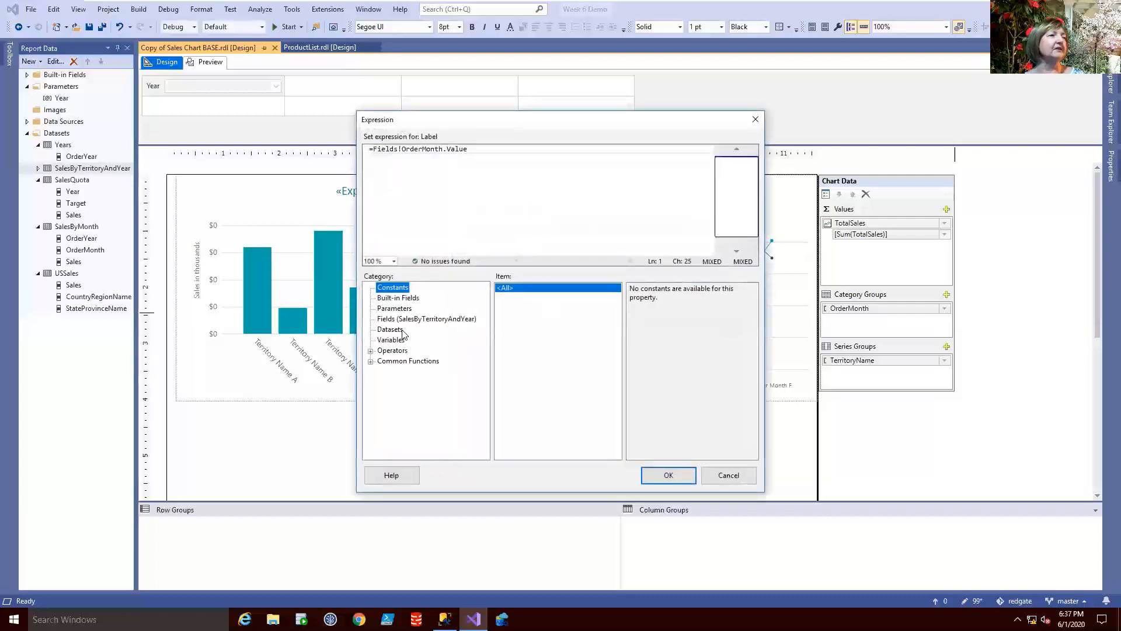
{"action": "left_click", "coordinate": [371, 362]}
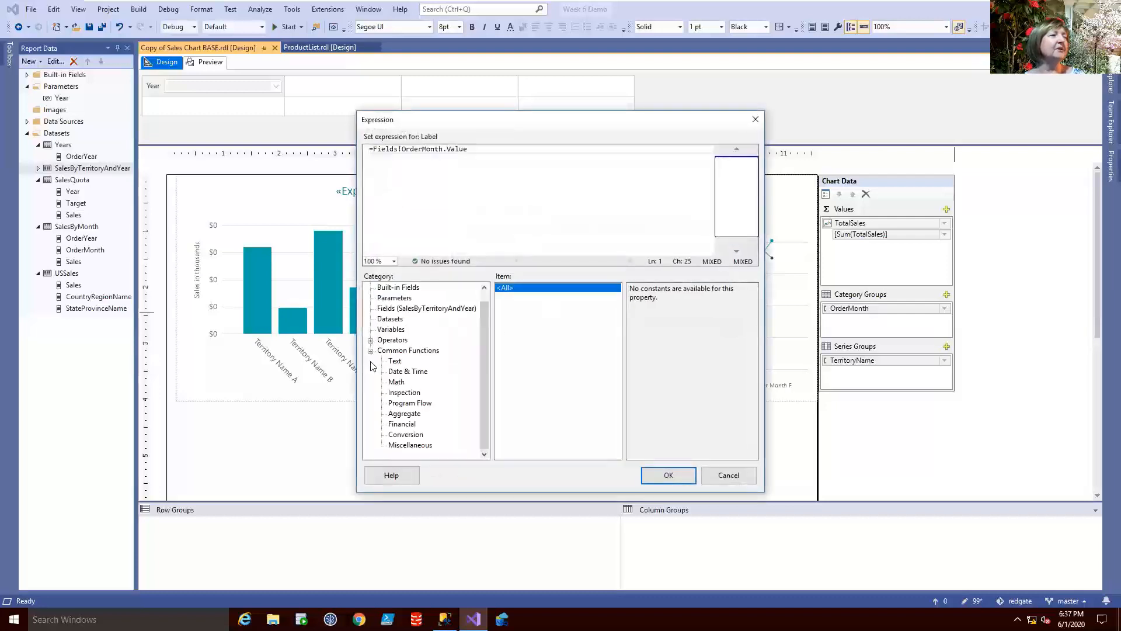
{"action": "left_click", "coordinate": [374, 150]}
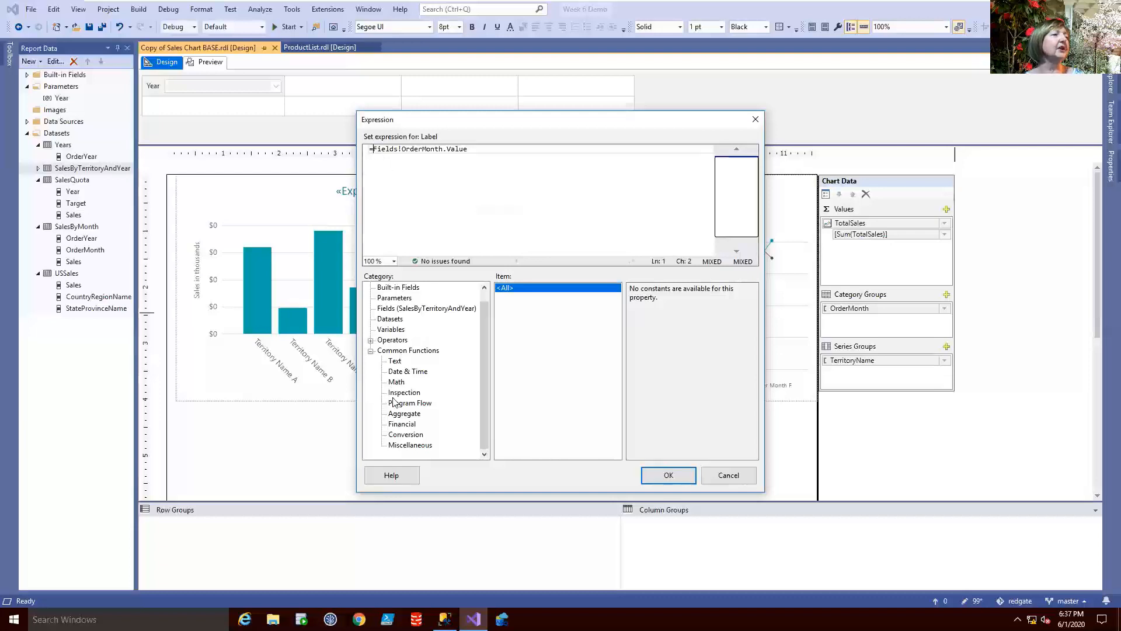
{"action": "left_click", "coordinate": [415, 372]}
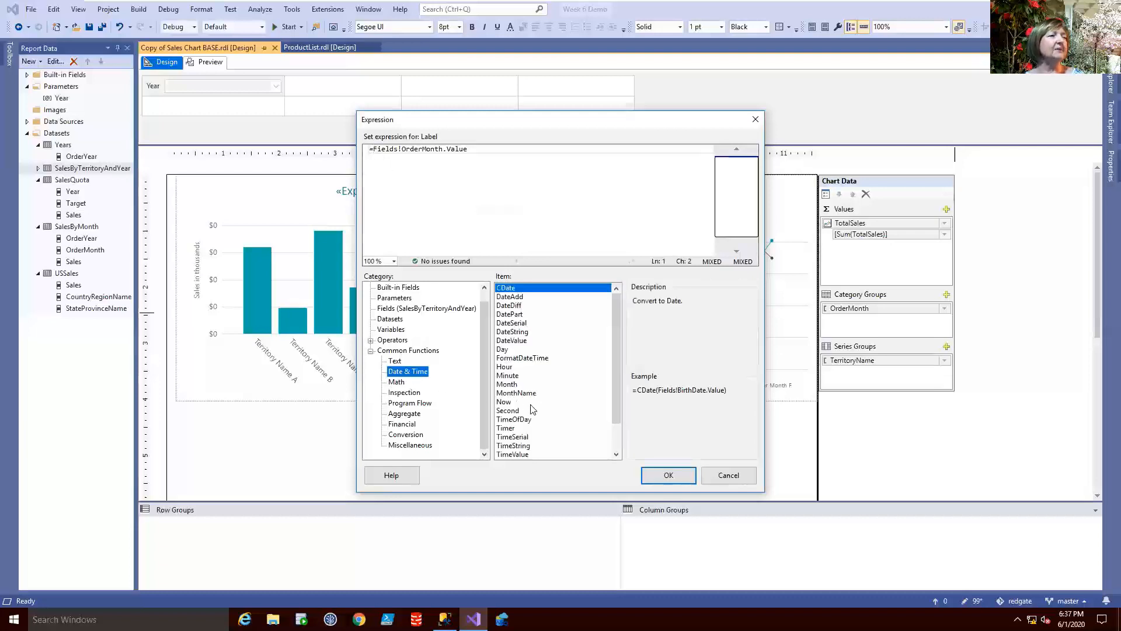
{"action": "double_click", "coordinate": [516, 393]}
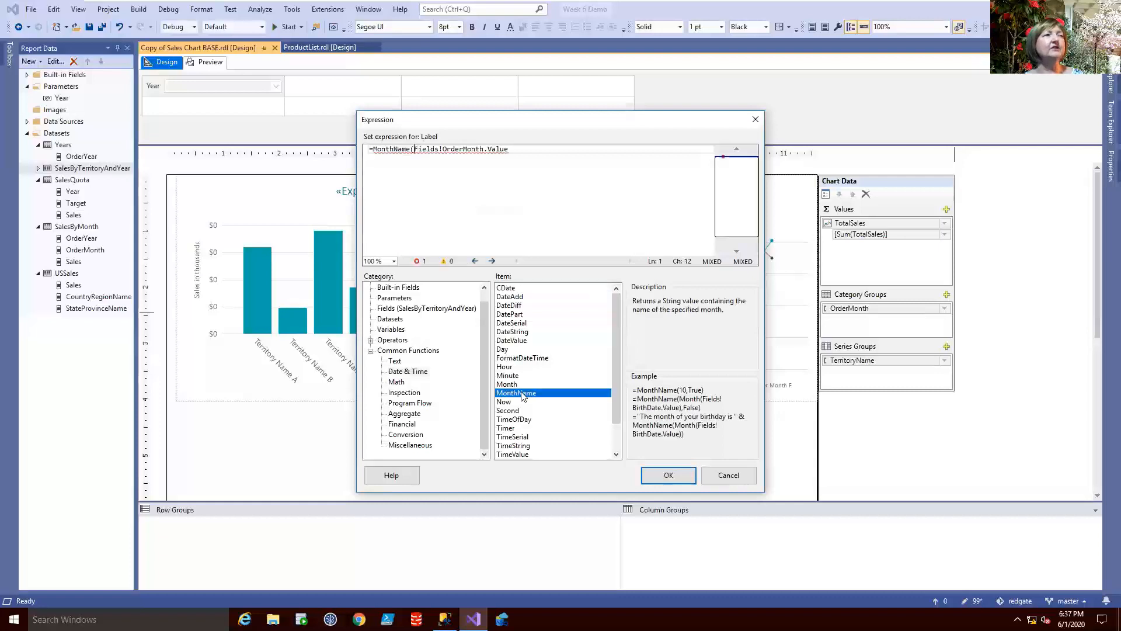
{"action": "left_click", "coordinate": [510, 152]}
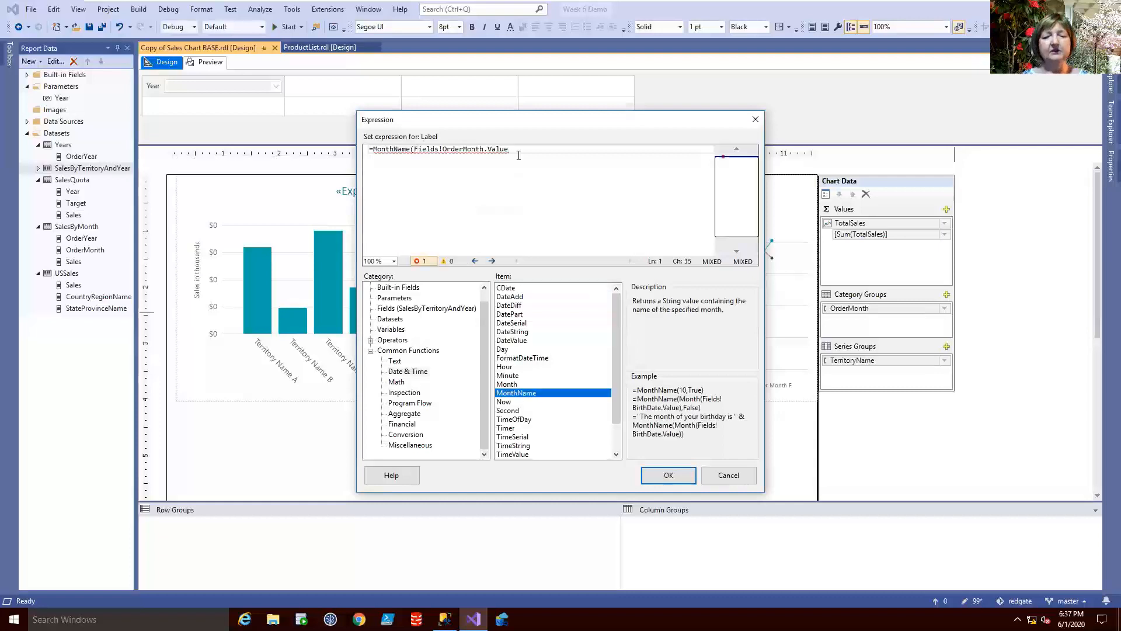
{"action": "type", "text": ")"}
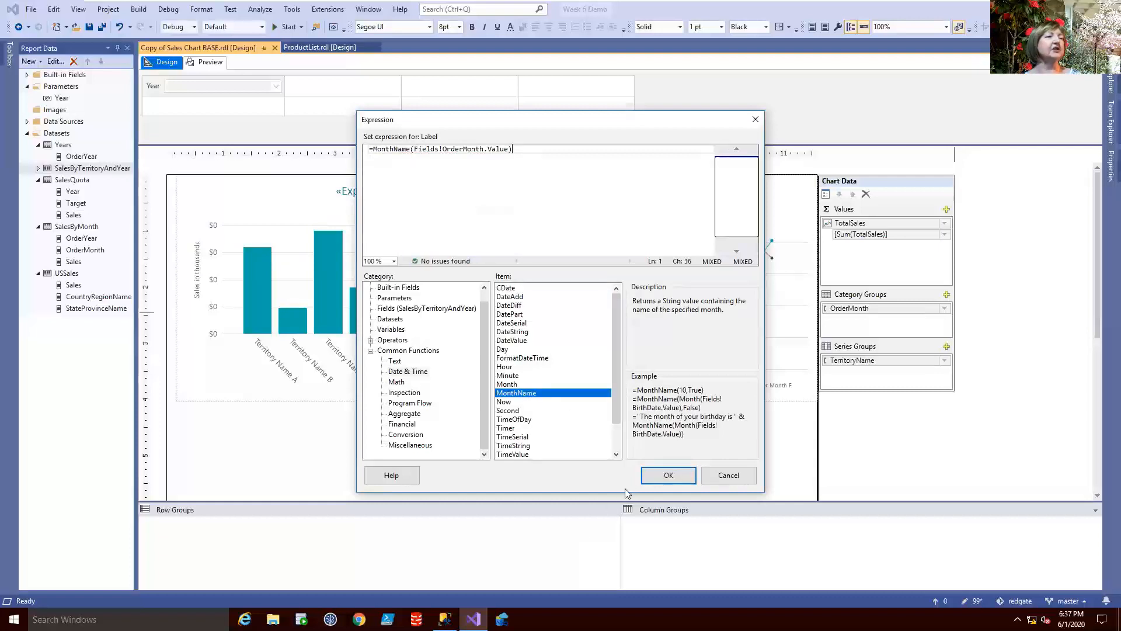
{"action": "left_click", "coordinate": [657, 475]}
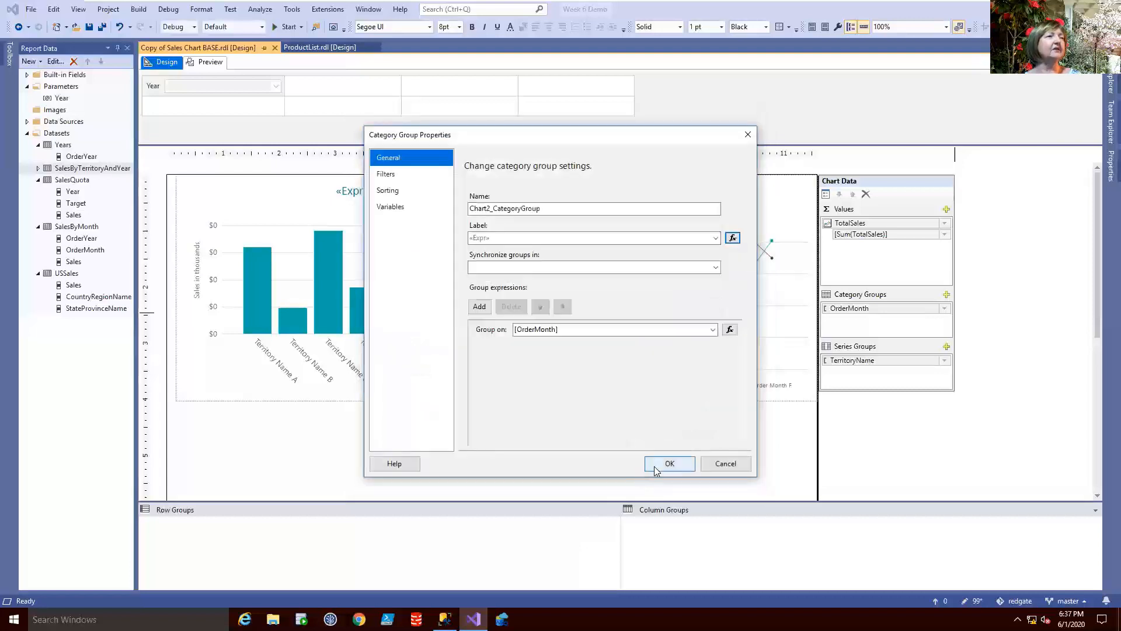
{"action": "left_click", "coordinate": [655, 467]}
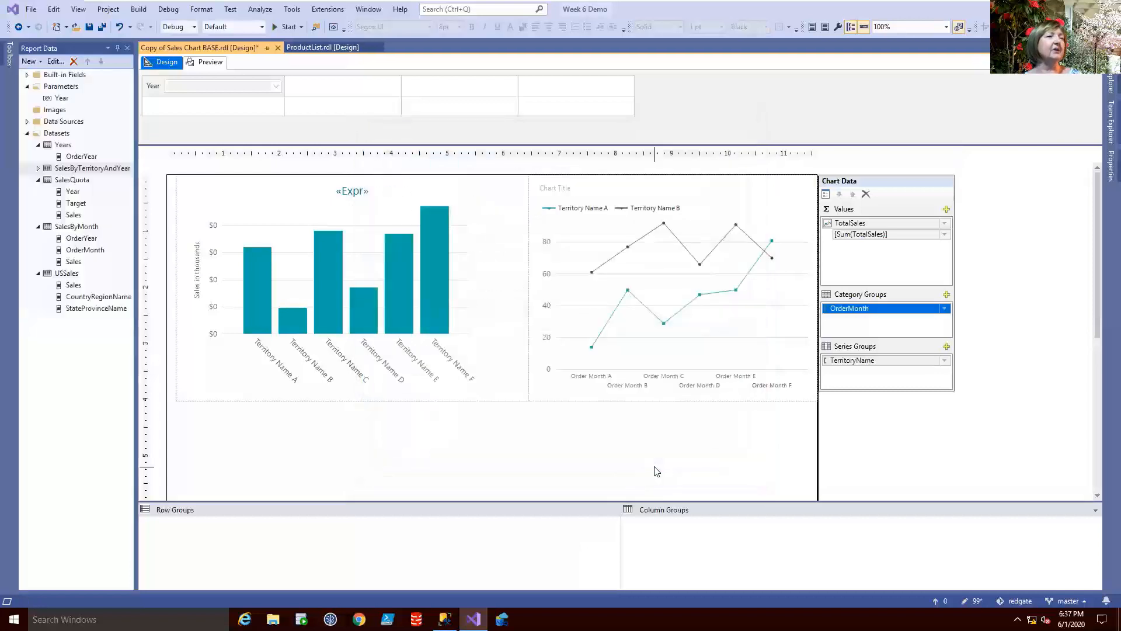
{"action": "left_click", "coordinate": [205, 63]}
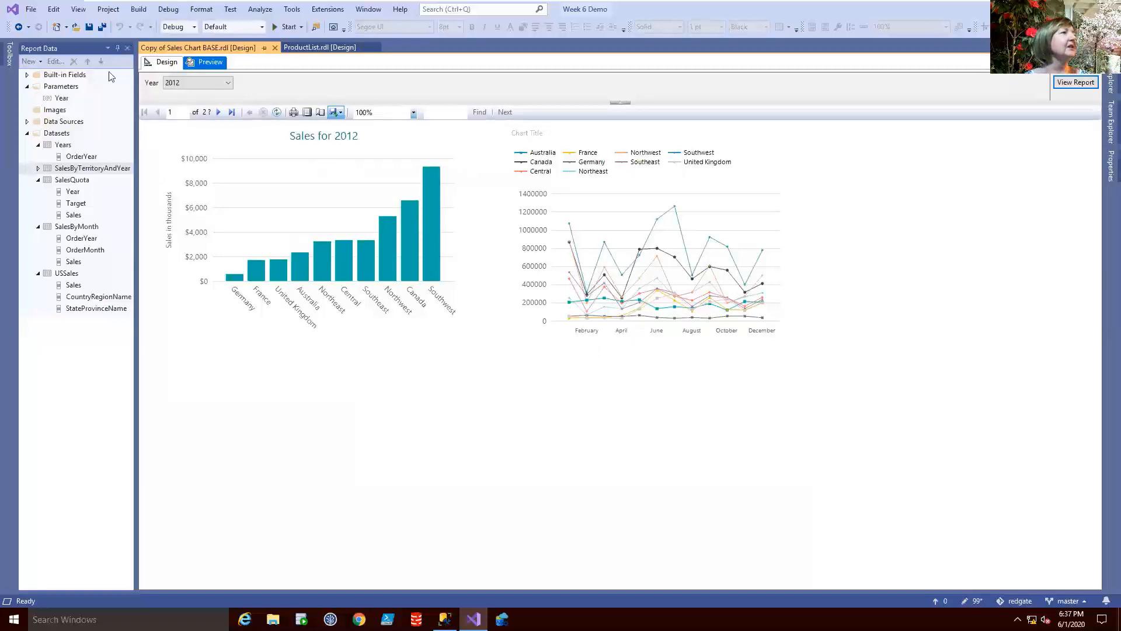
Return to the report design and open the line chart's horizontal axis interval for editing
{"action": "left_click", "coordinate": [163, 61]}
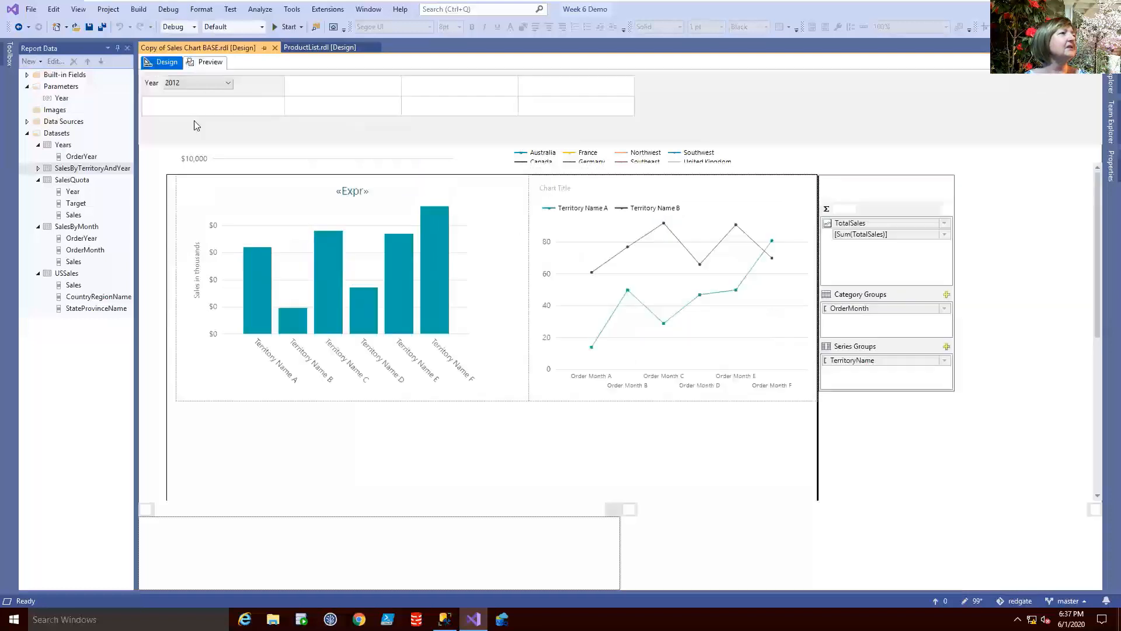
{"action": "left_click", "coordinate": [635, 386]}
{"action": "right_click", "coordinate": [634, 385]}
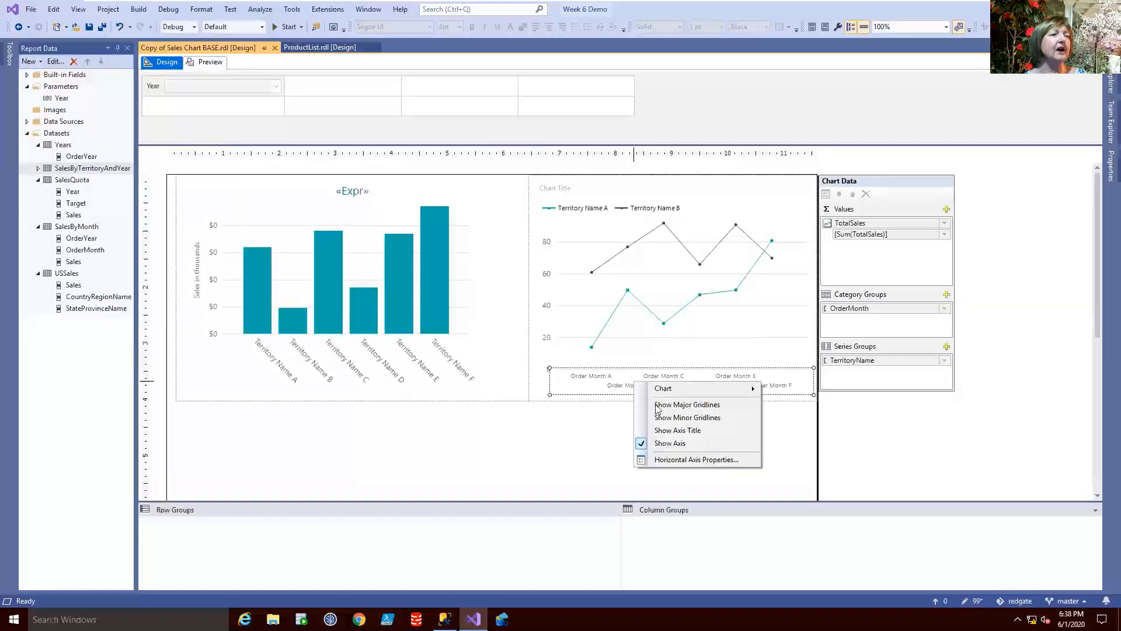
{"action": "left_click", "coordinate": [685, 463]}
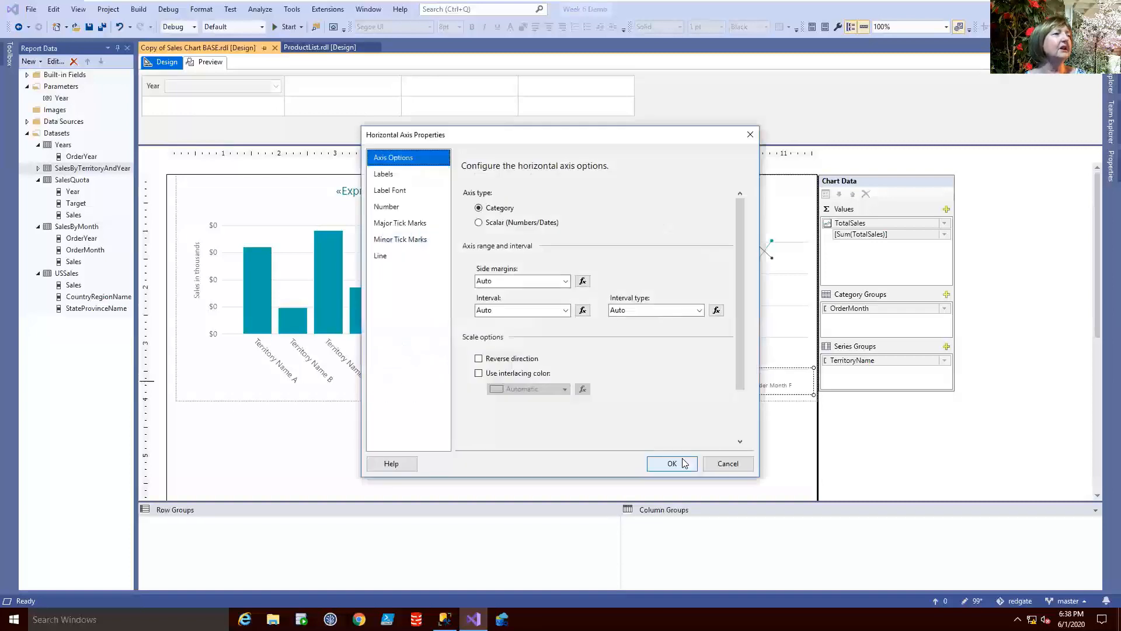
{"action": "double_click", "coordinate": [510, 311]}
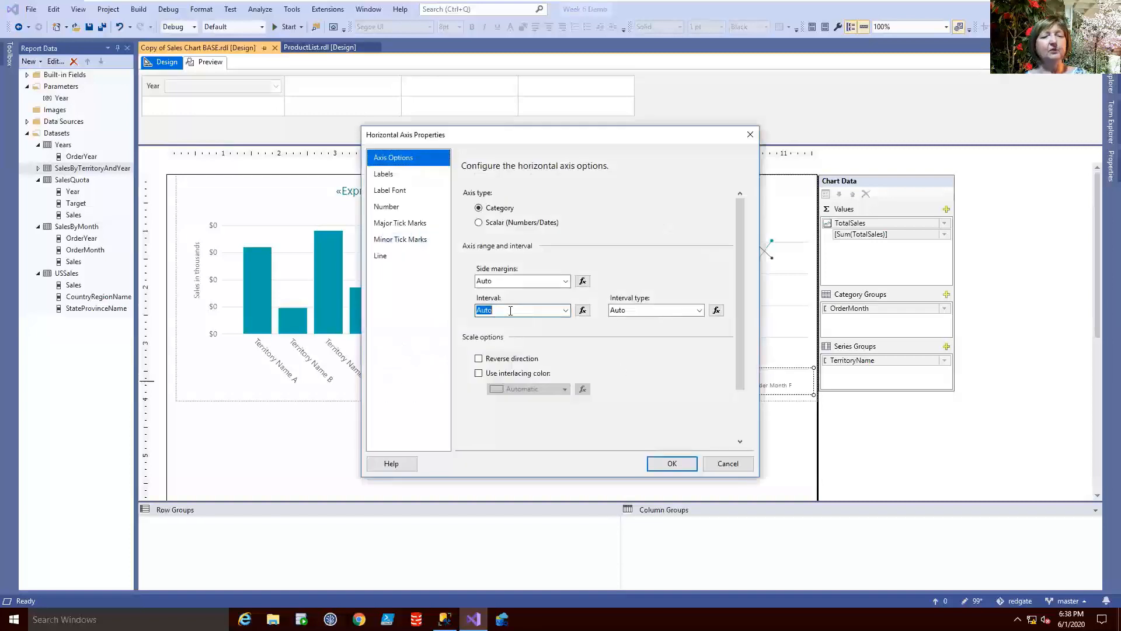
Set the line chart's horizontal axis interval to 1 and preview the report
{"action": "type", "text": "1"}
{"action": "left_click", "coordinate": [657, 466]}
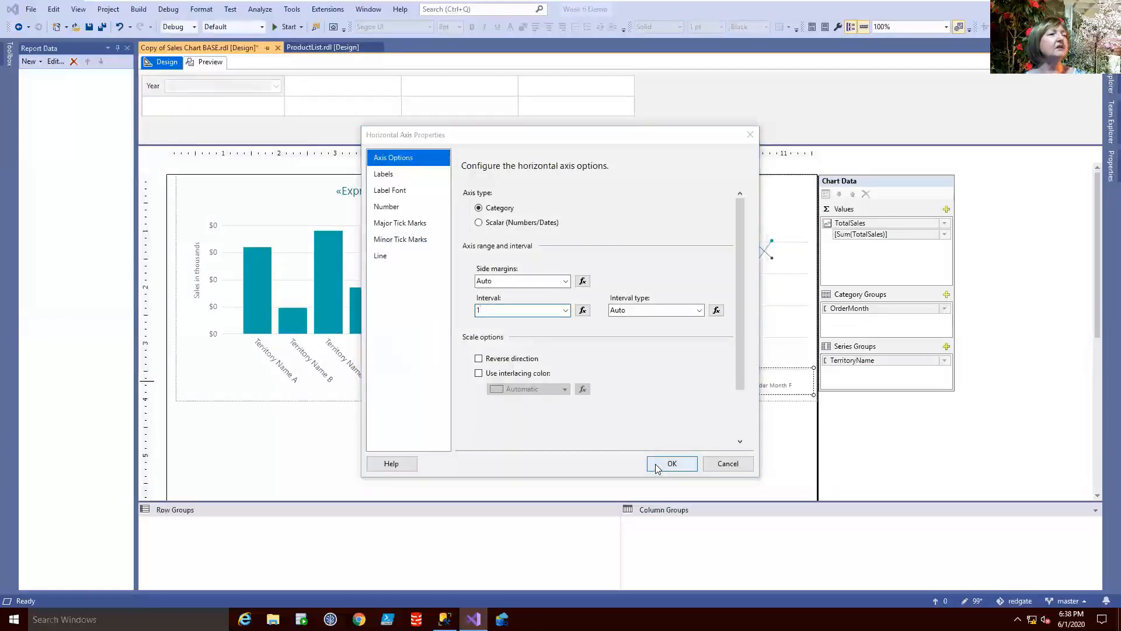
{"action": "left_click", "coordinate": [210, 62]}
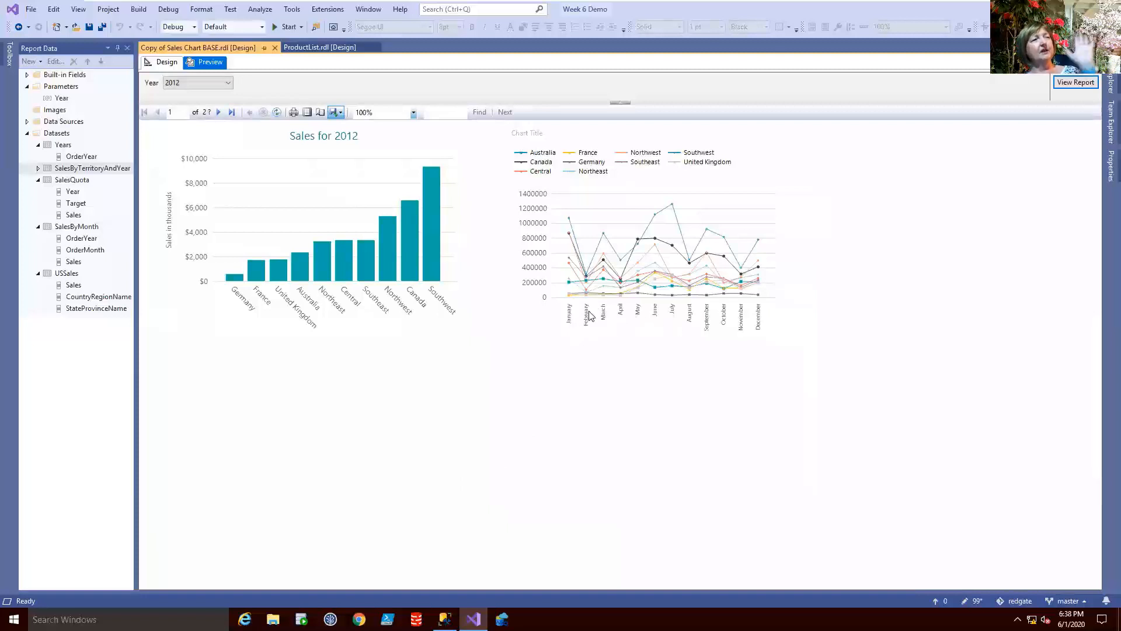
Disable label auto-fit on the line chart's horizontal axis and set the label rotation angle to 45 degrees
{"action": "left_click", "coordinate": [166, 62]}
{"action": "right_click", "coordinate": [670, 383]}
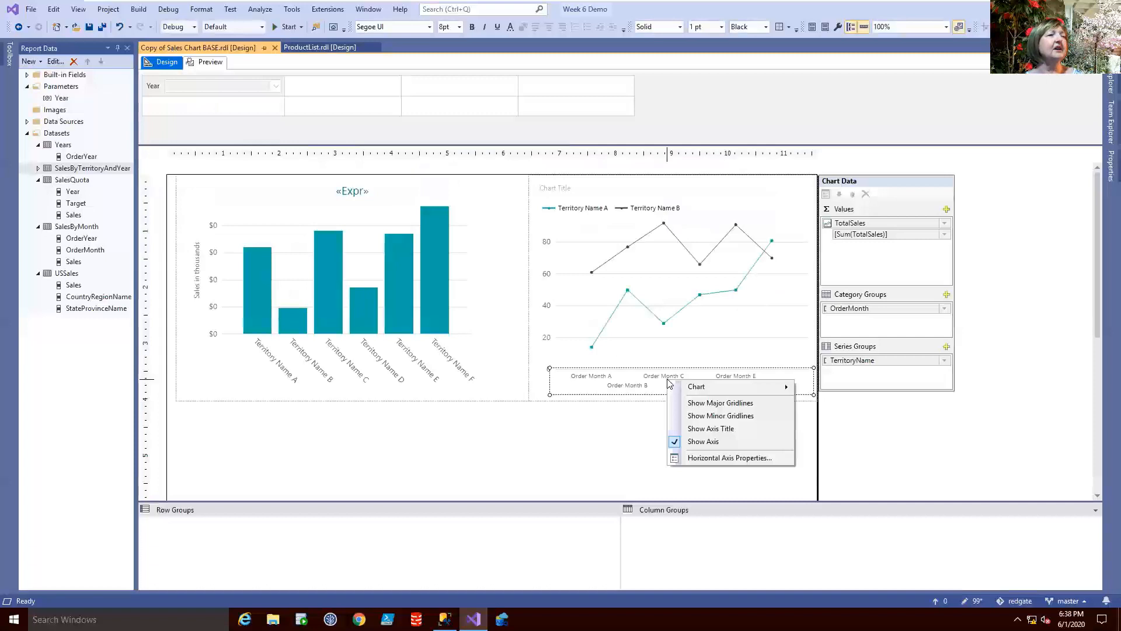
{"action": "left_click", "coordinate": [711, 461]}
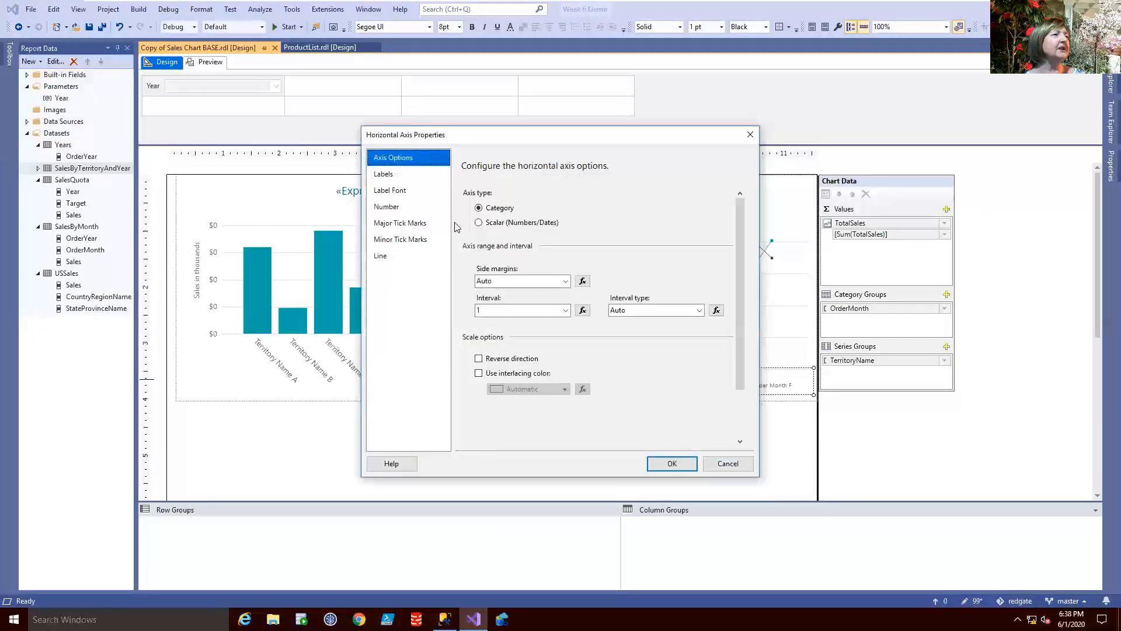
{"action": "left_click", "coordinate": [403, 173]}
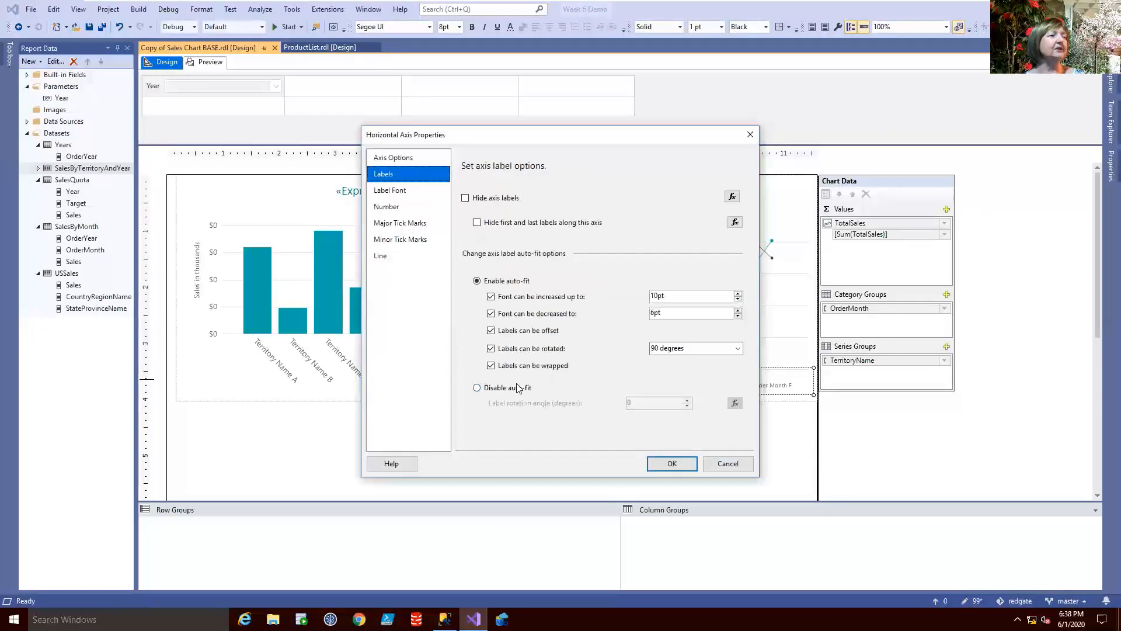
{"action": "left_click", "coordinate": [519, 388]}
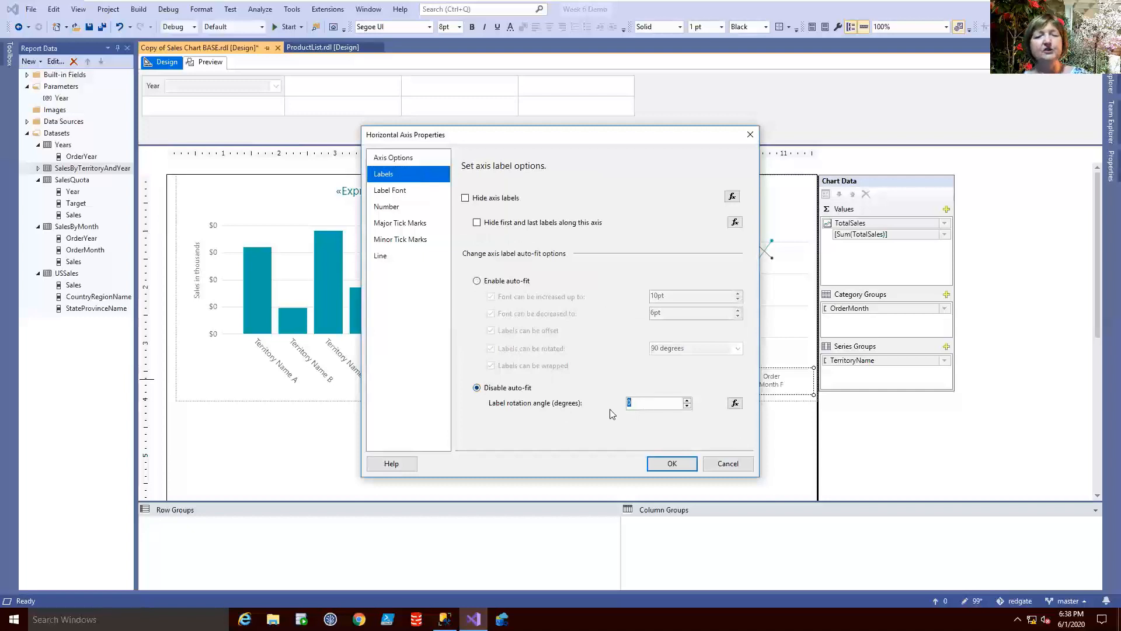
{"action": "type", "text": "45"}
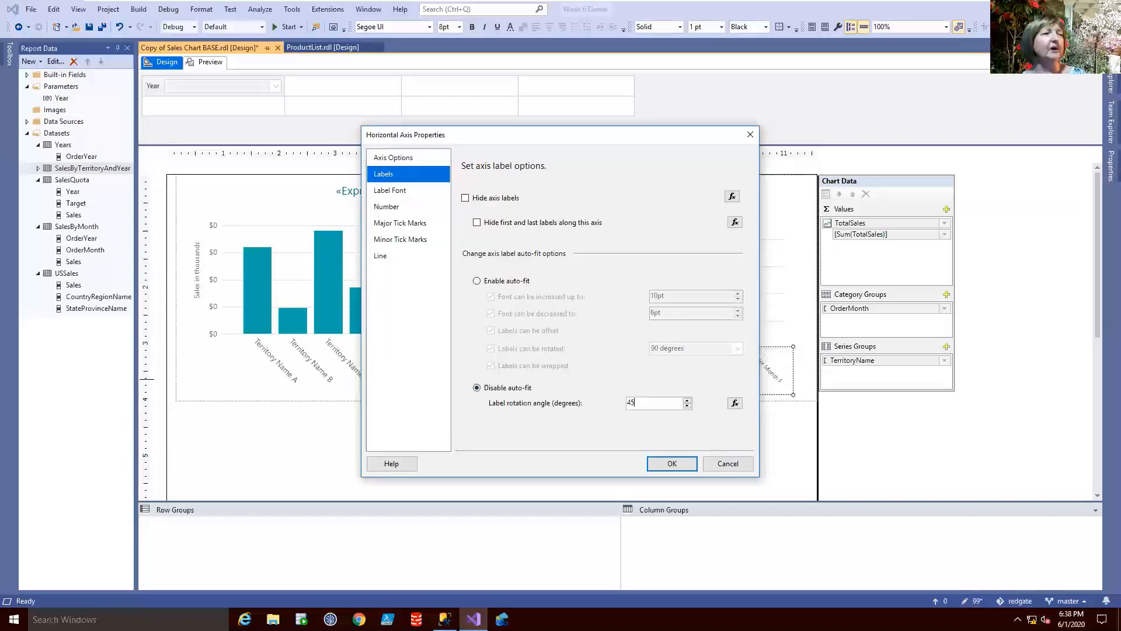
{"action": "left_click", "coordinate": [671, 463]}
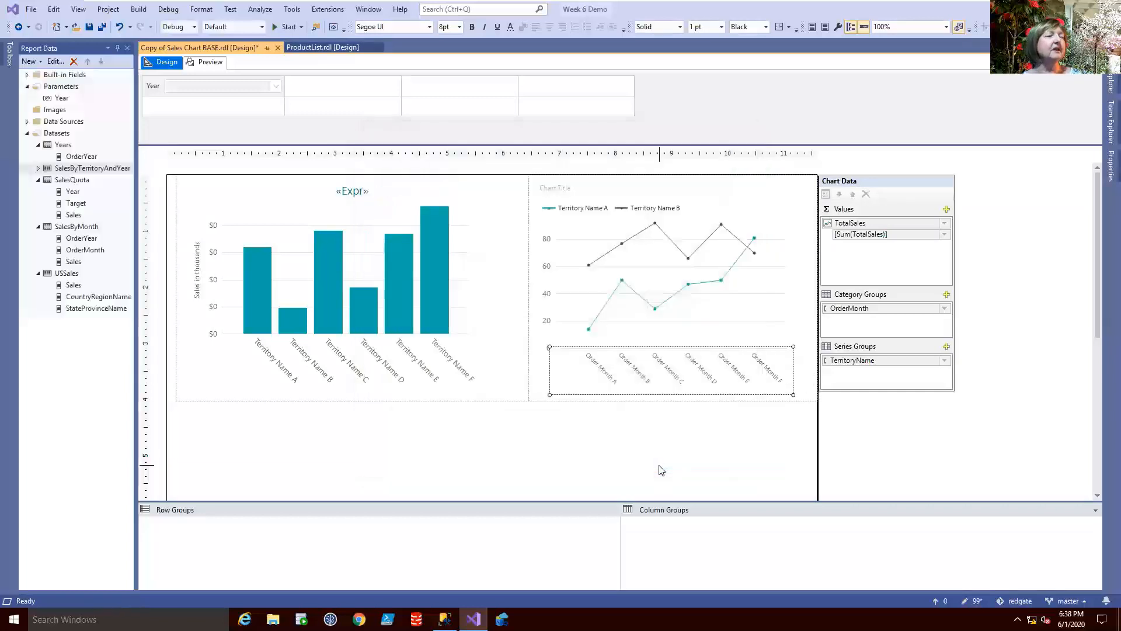
Start a tooltip expression for the line chart's TotalSales series with the TerritoryName field from SalesByTerritoryAndYear
{"action": "left_click", "coordinate": [689, 286]}
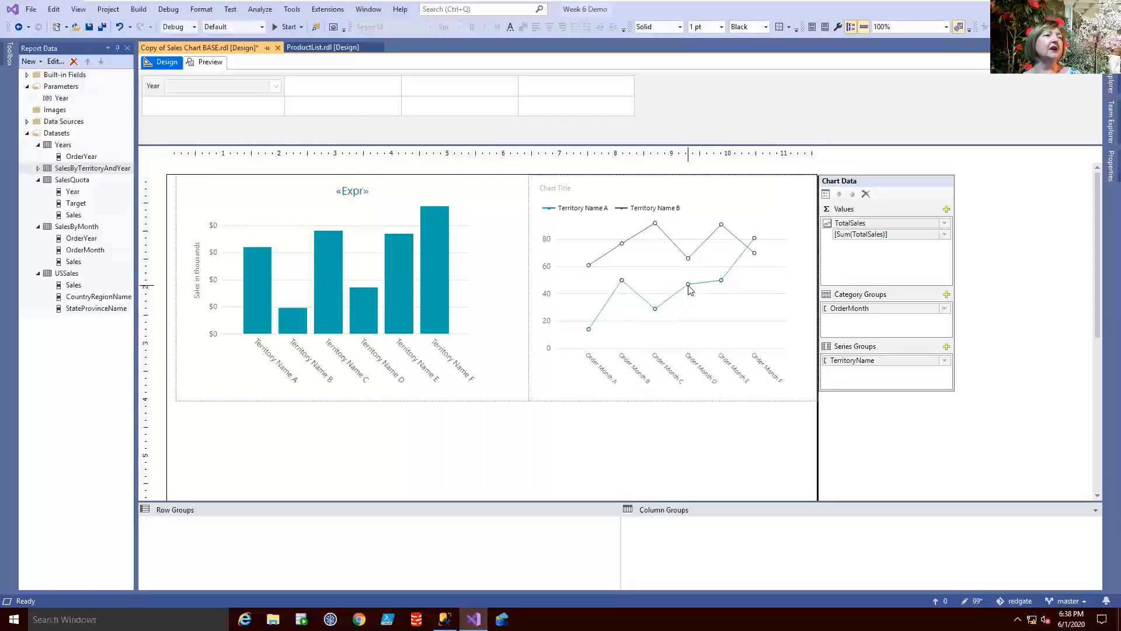
{"action": "right_click", "coordinate": [689, 286]}
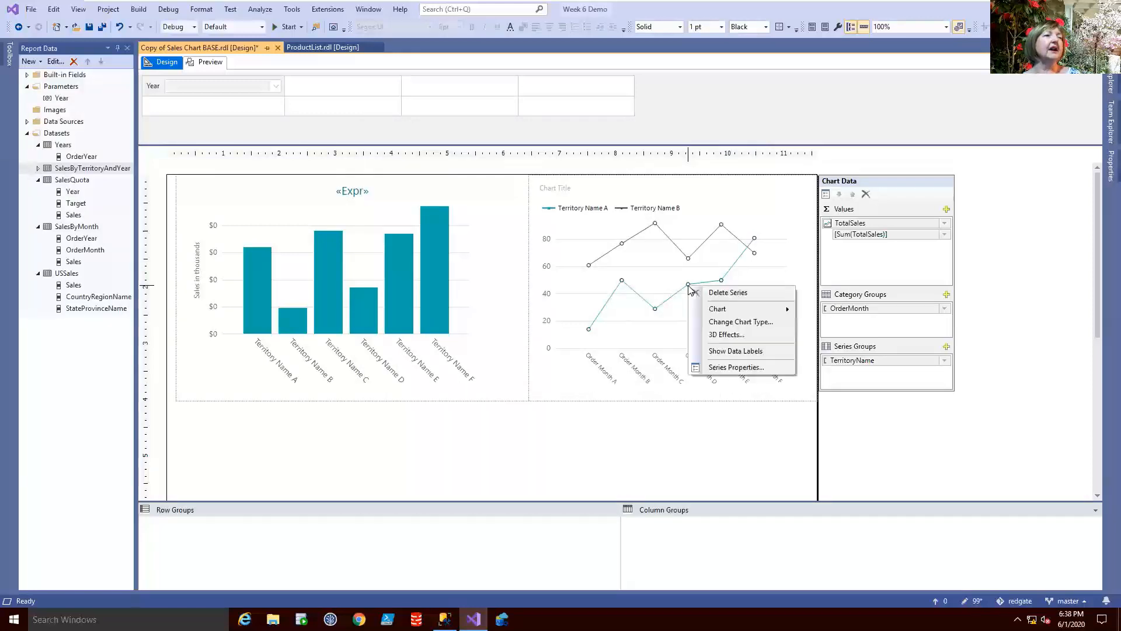
{"action": "left_click", "coordinate": [718, 368]}
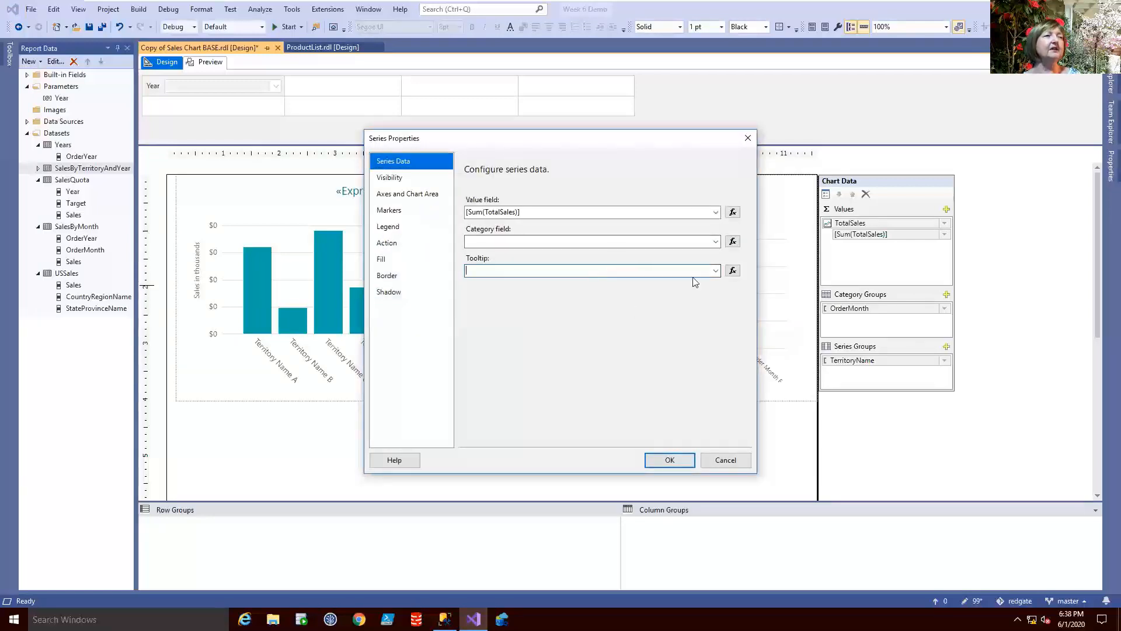
{"action": "left_click", "coordinate": [733, 271]}
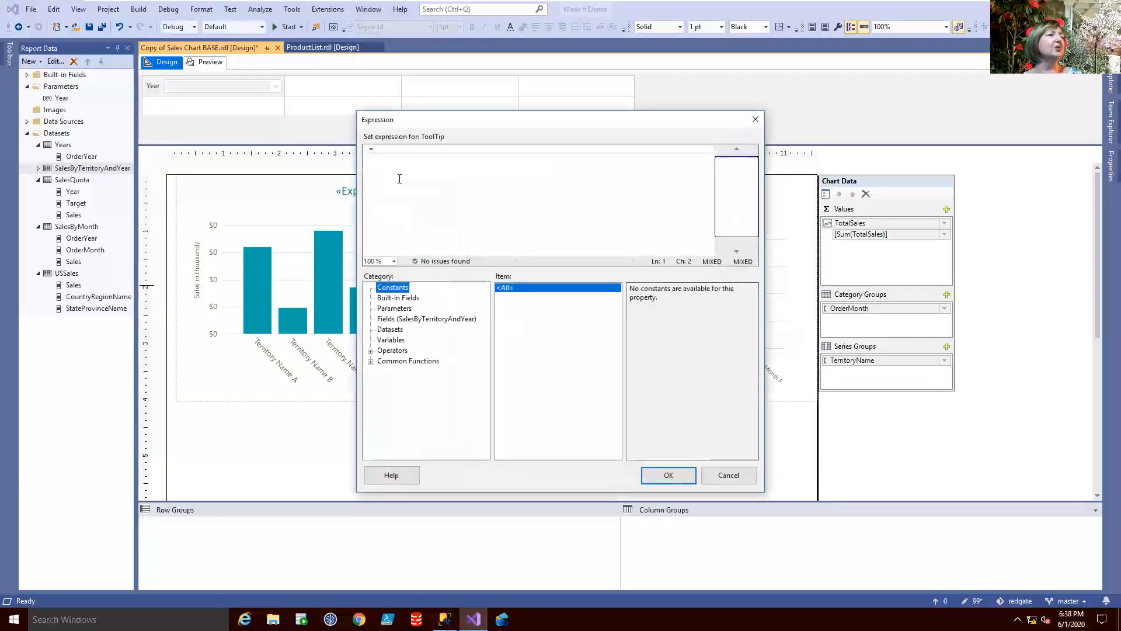
{"action": "left_click", "coordinate": [385, 151]}
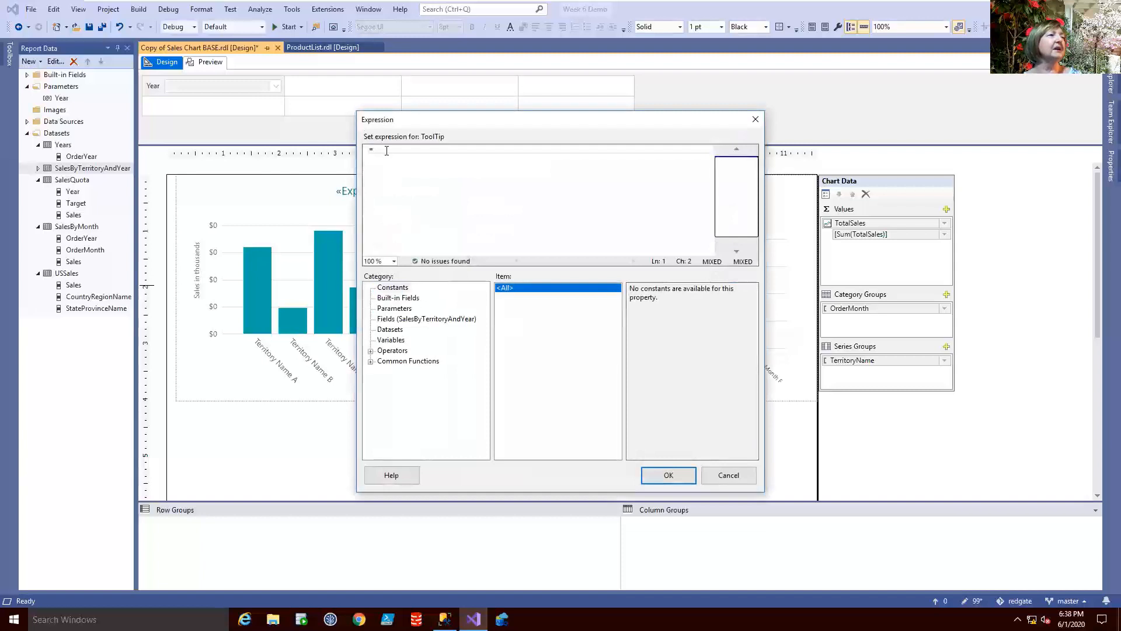
{"action": "left_click", "coordinate": [394, 320]}
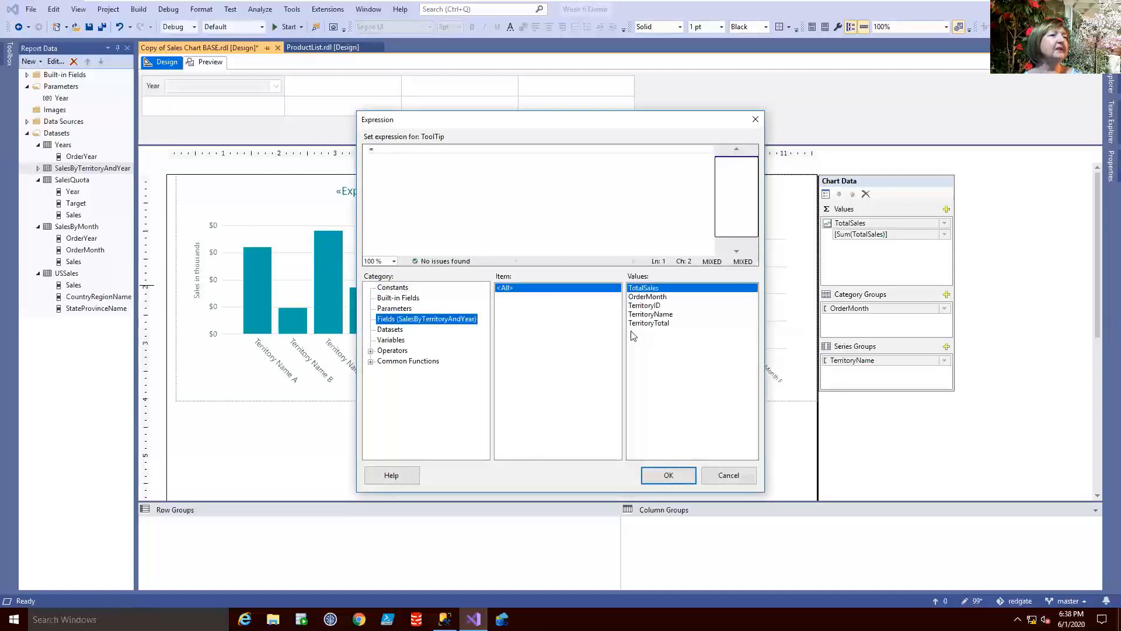
{"action": "left_click", "coordinate": [669, 315]}
{"action": "double_click", "coordinate": [668, 315]}
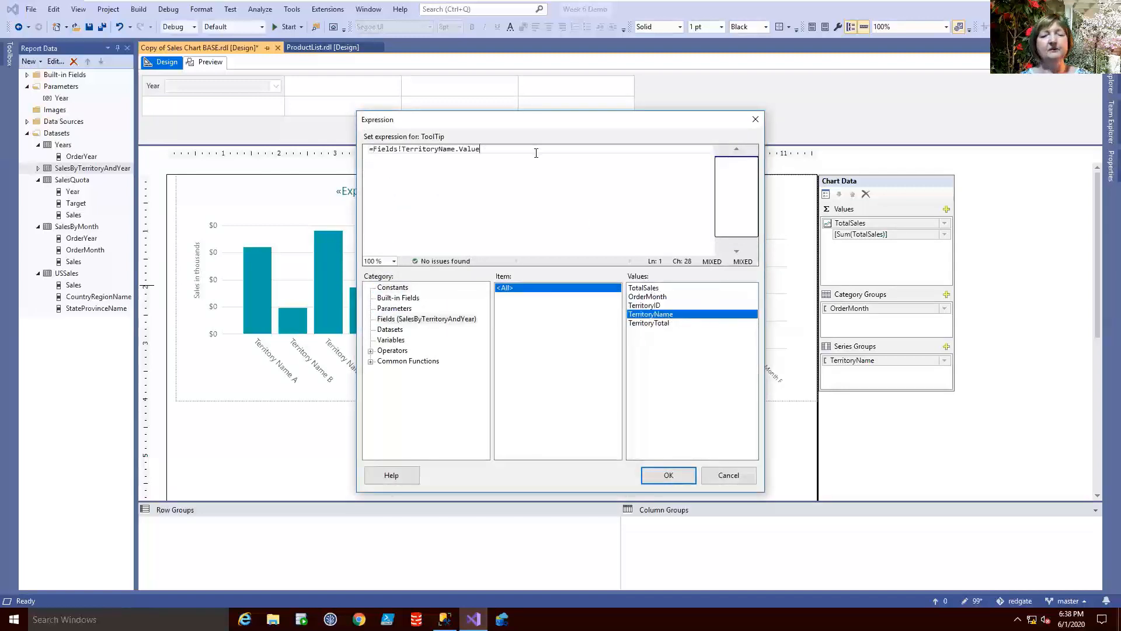
Append & " " & and the FormatCurrency text function to the tooltip expression
{"action": "type", "text": "&"}
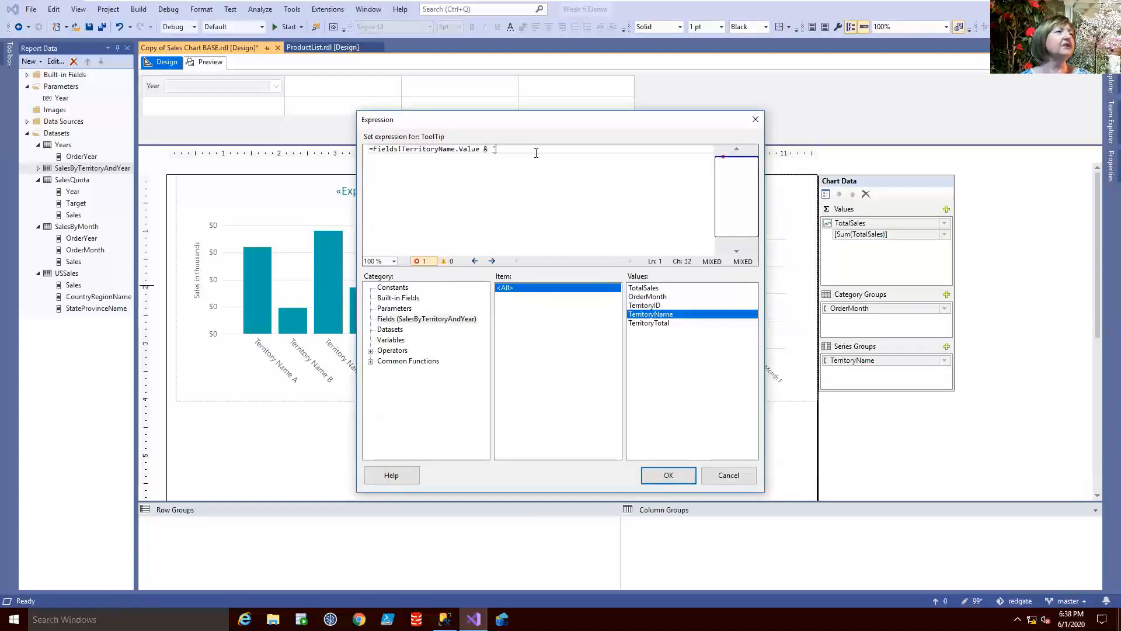
{"action": "type", "text": " \" \""}
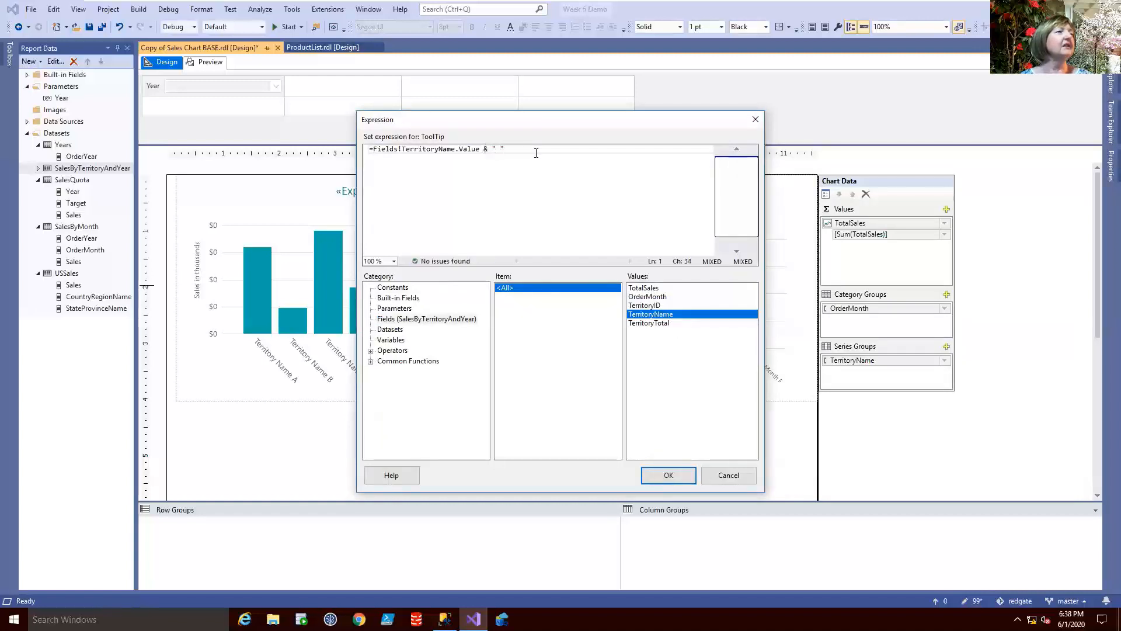
{"action": "type", "text": " 7"}
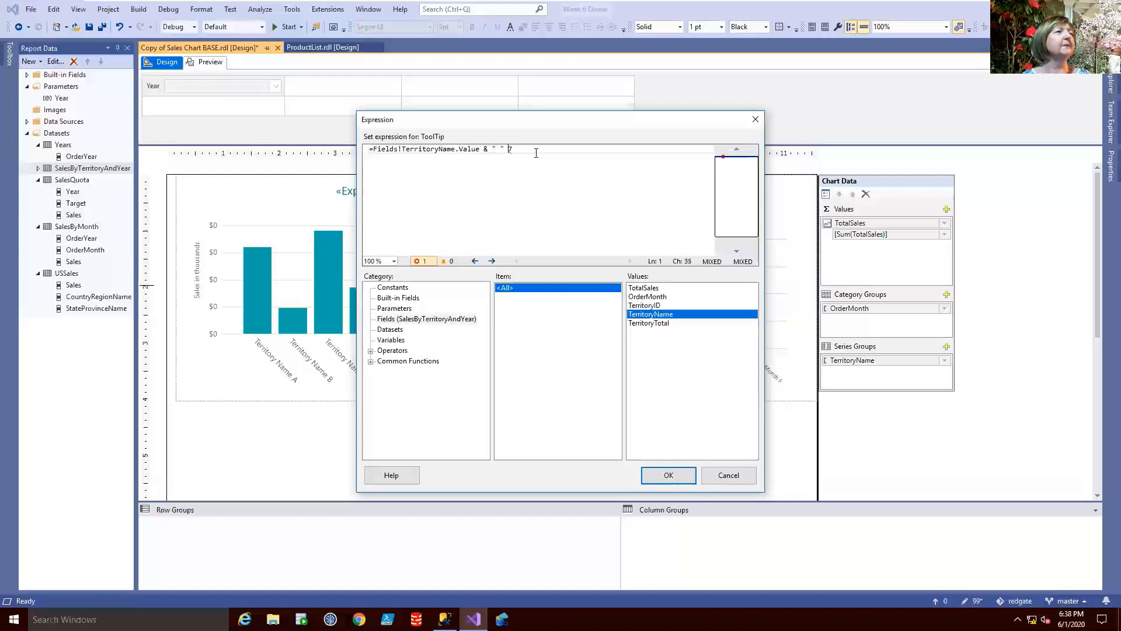
{"action": "key", "text": "BackSpace"}
{"action": "type", "text": "&"}
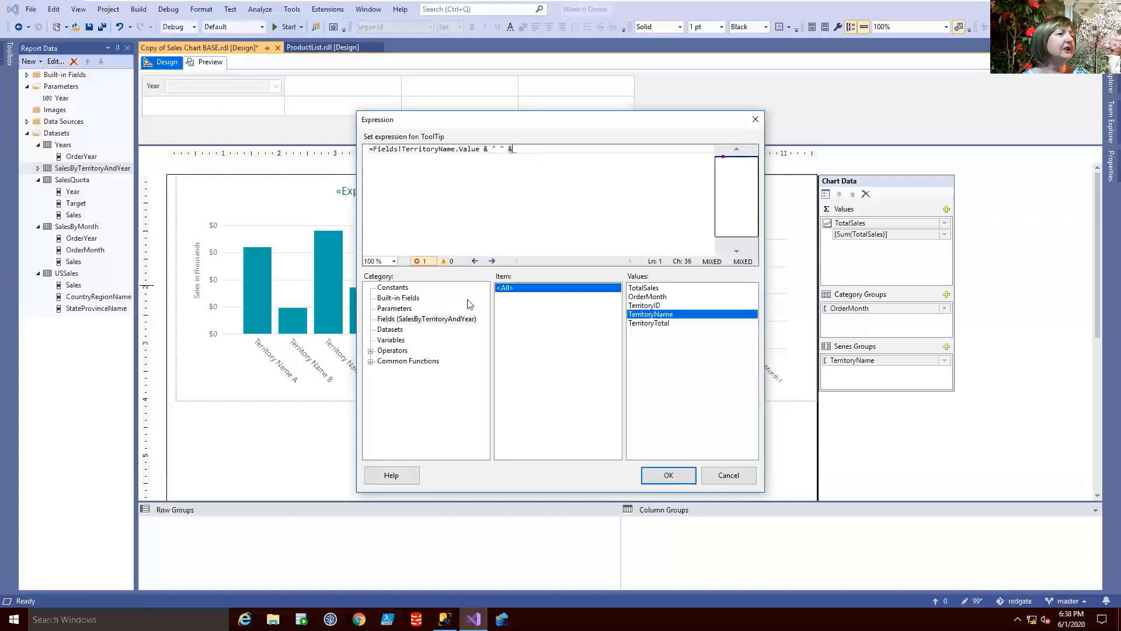
{"action": "left_click", "coordinate": [371, 361]}
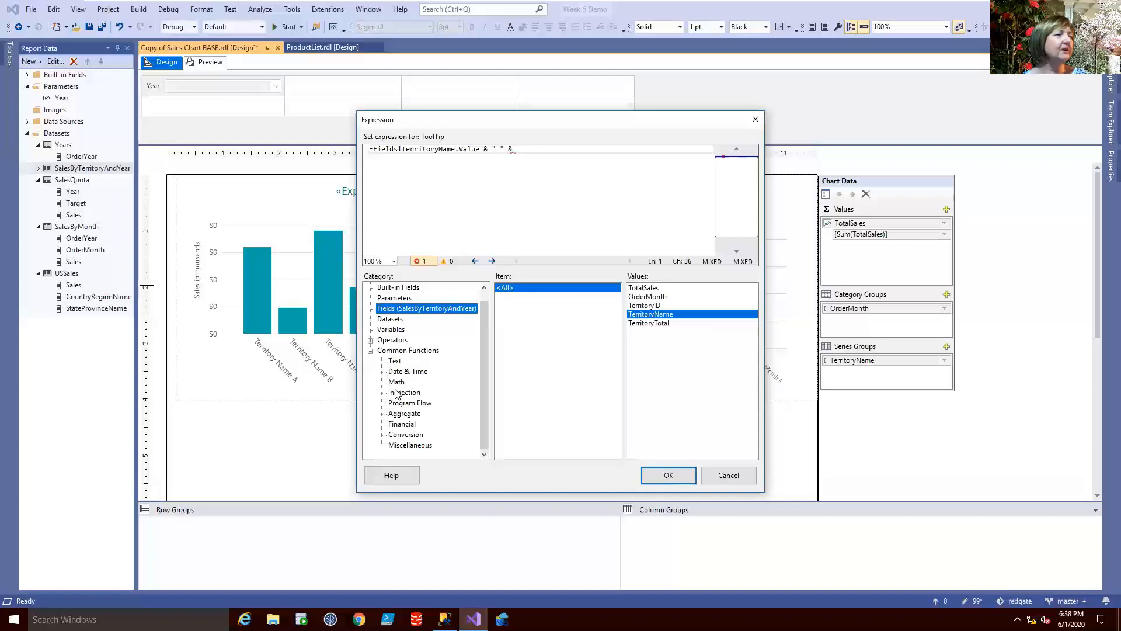
{"action": "left_click", "coordinate": [396, 362]}
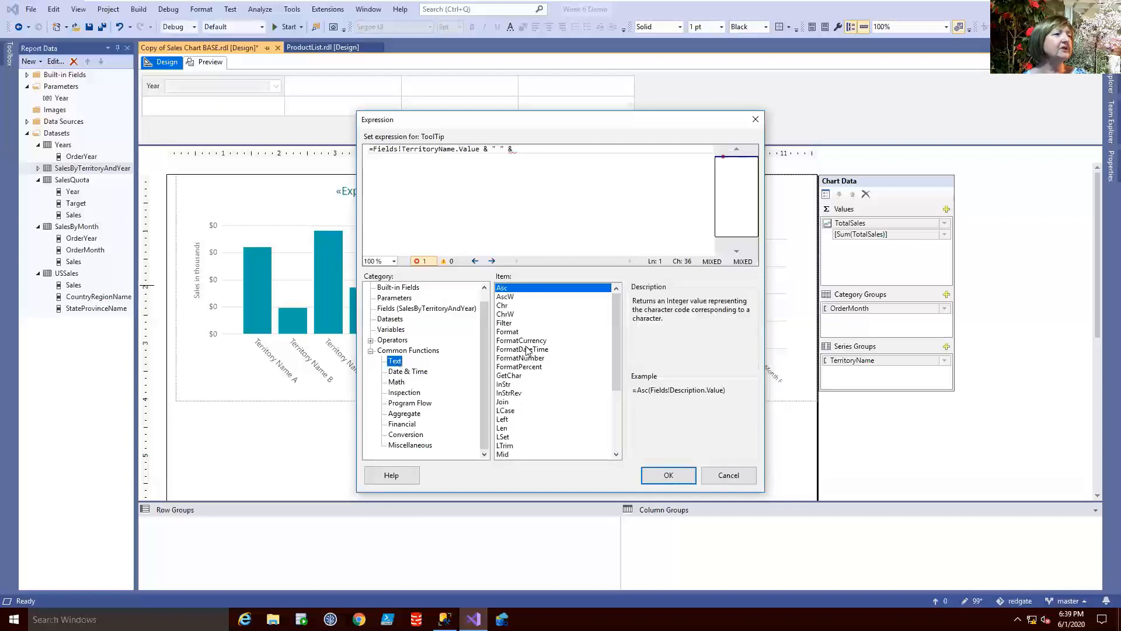
{"action": "double_click", "coordinate": [521, 341]}
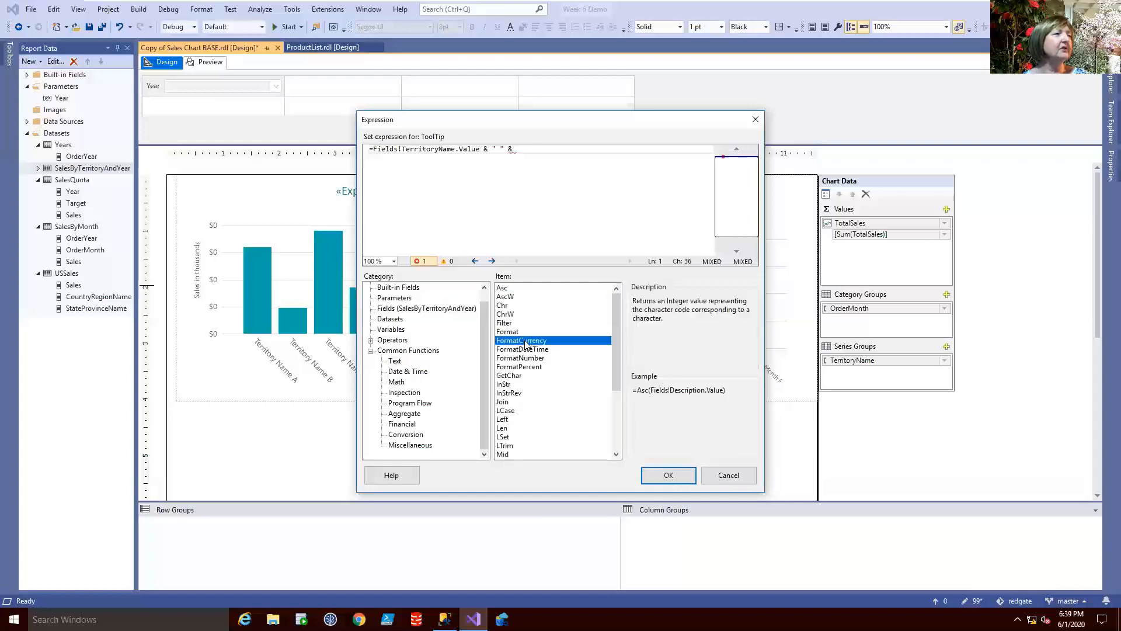
Complete the FormatCurrency call with SUM(Fields!TotalSales.Value) and apply the tooltip expression to the series
{"action": "left_click", "coordinate": [403, 308]}
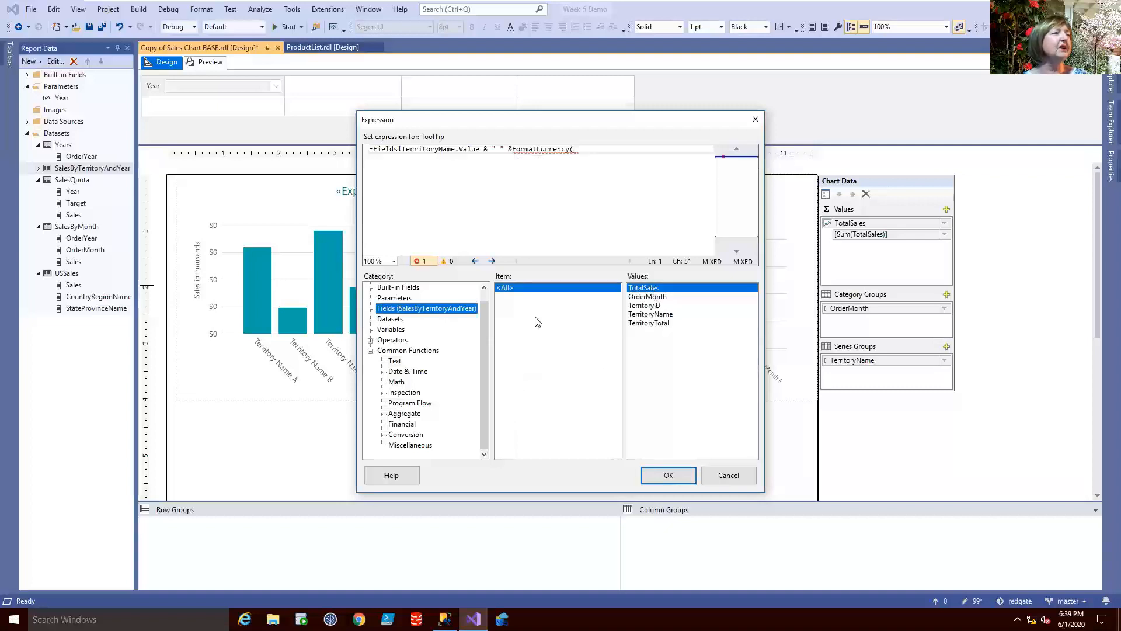
{"action": "left_click", "coordinate": [580, 150]}
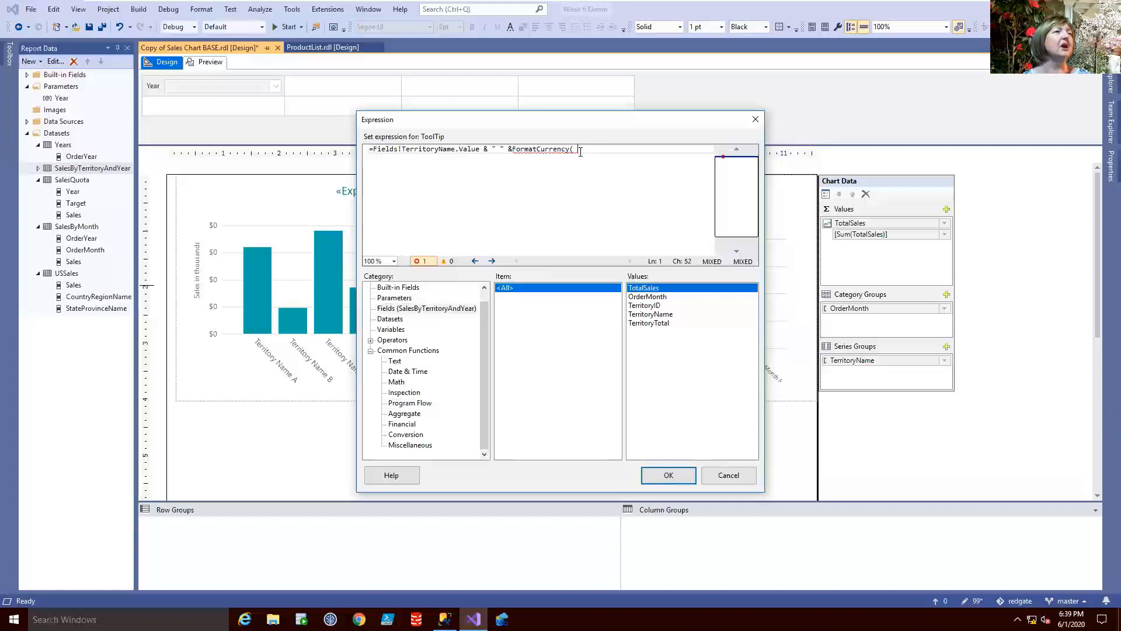
{"action": "type", "text": "$UM("}
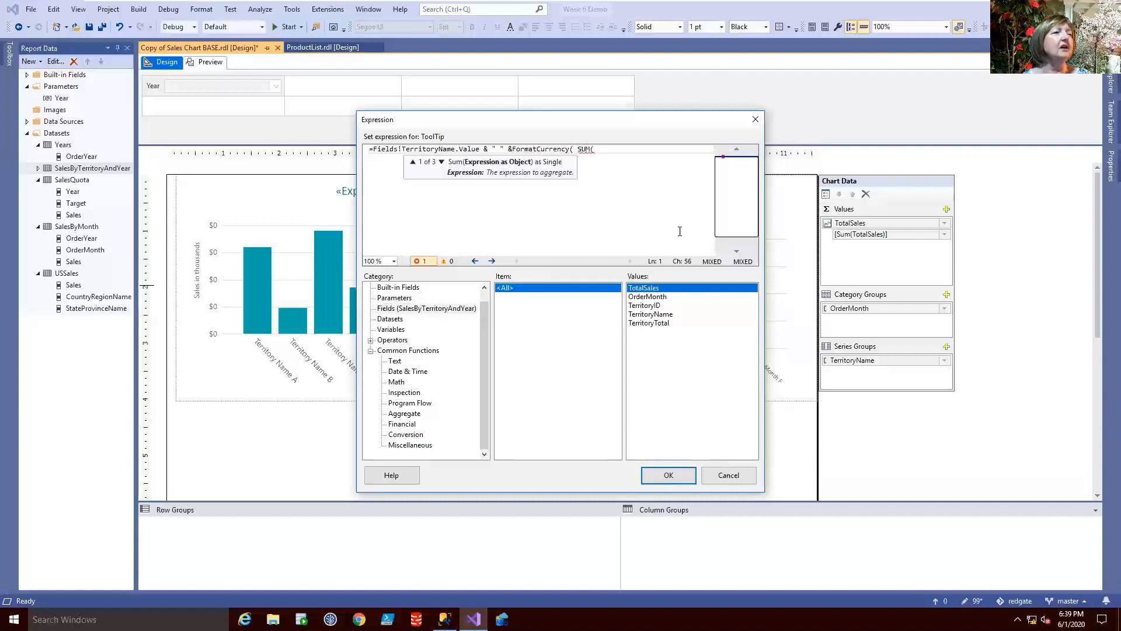
{"action": "double_click", "coordinate": [654, 289]}
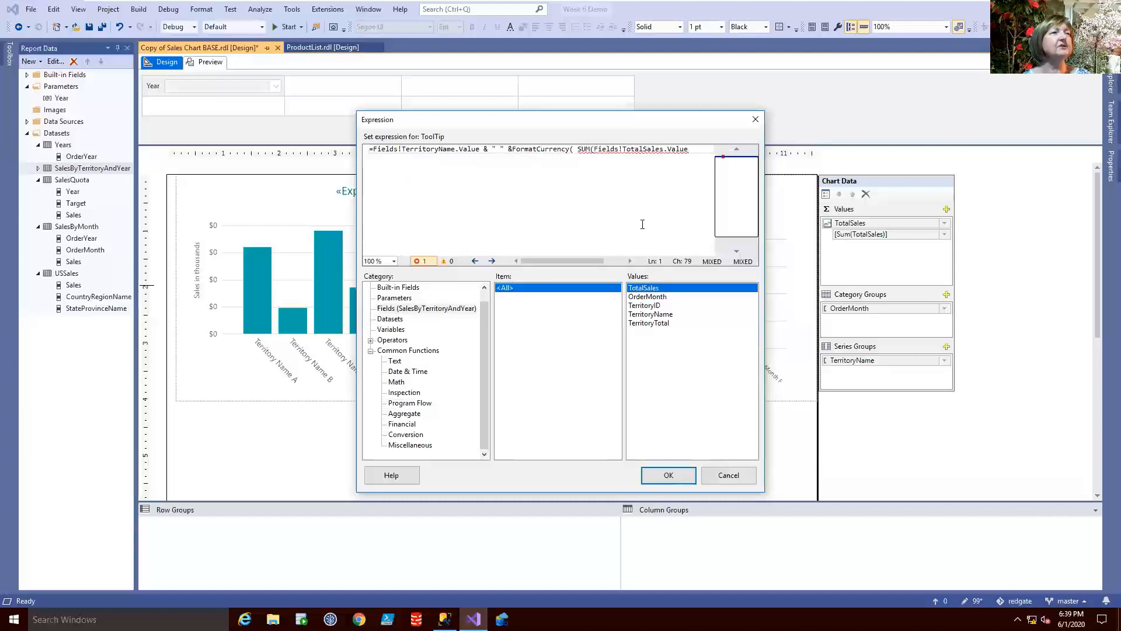
{"action": "type", "text": "))"}
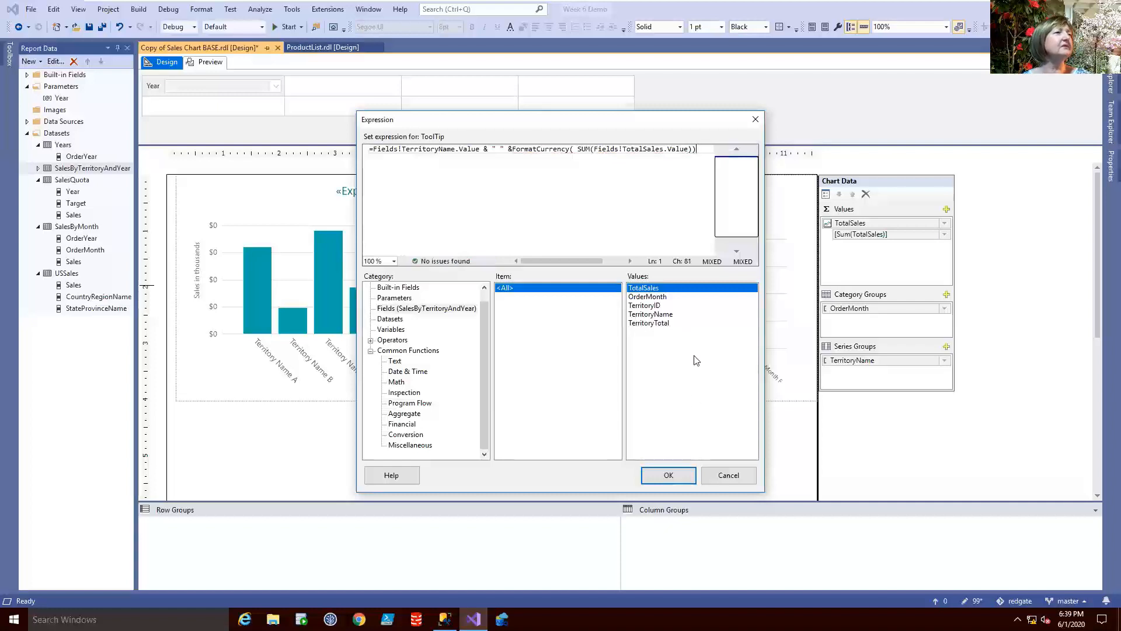
{"action": "left_click", "coordinate": [670, 475]}
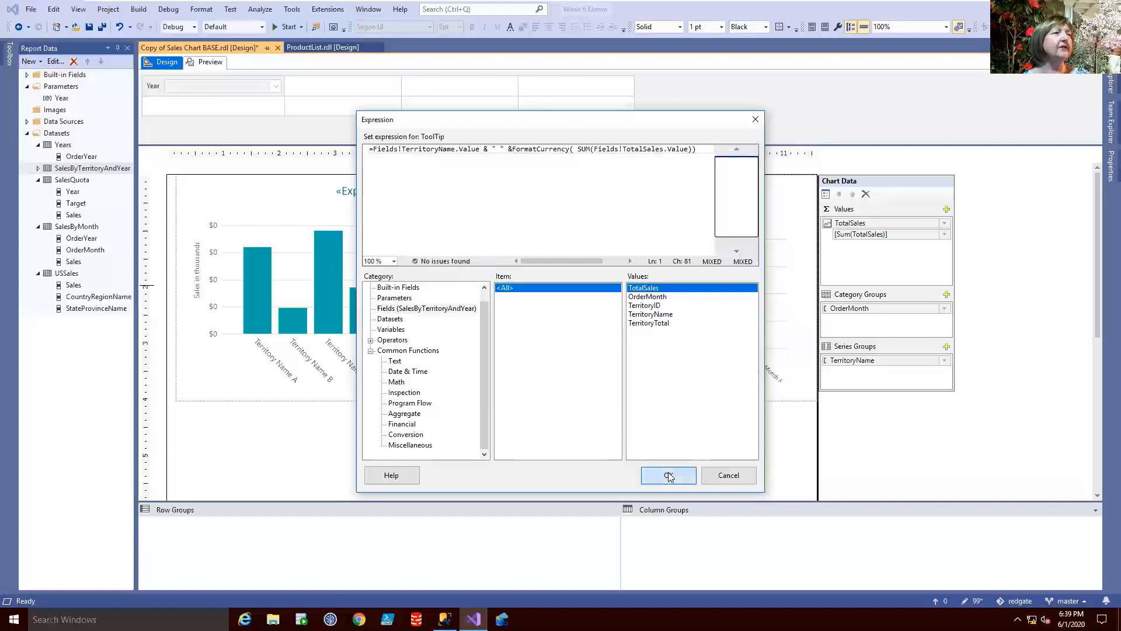
{"action": "left_click", "coordinate": [670, 460]}
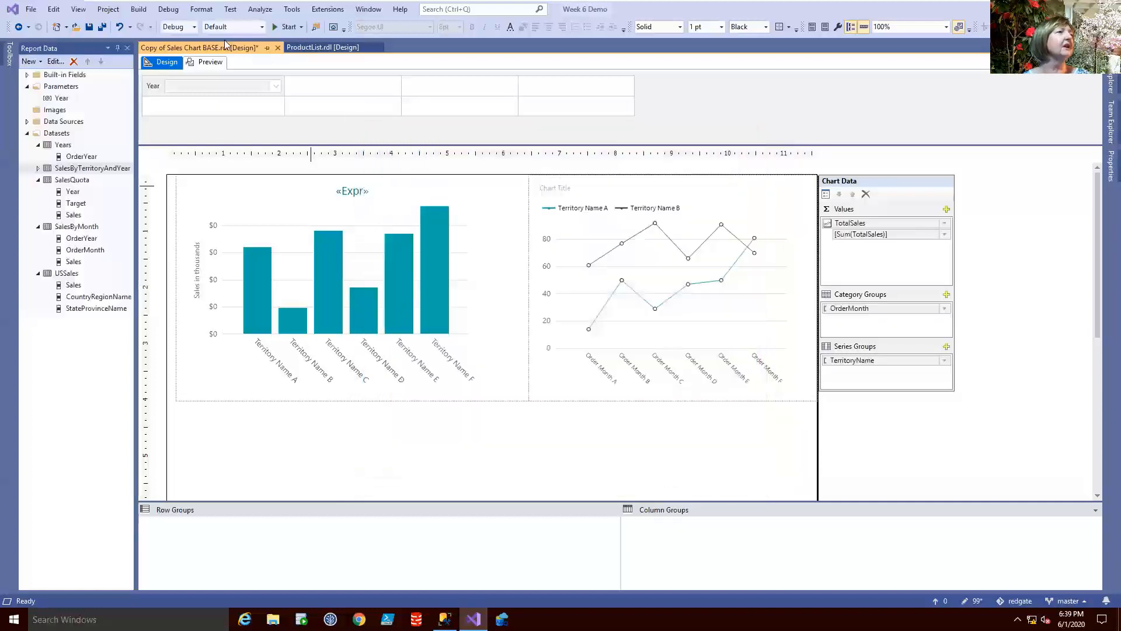
Preview the report to check the tooltip on the line chart's July peak, and return to the design view
{"action": "left_click", "coordinate": [208, 62]}
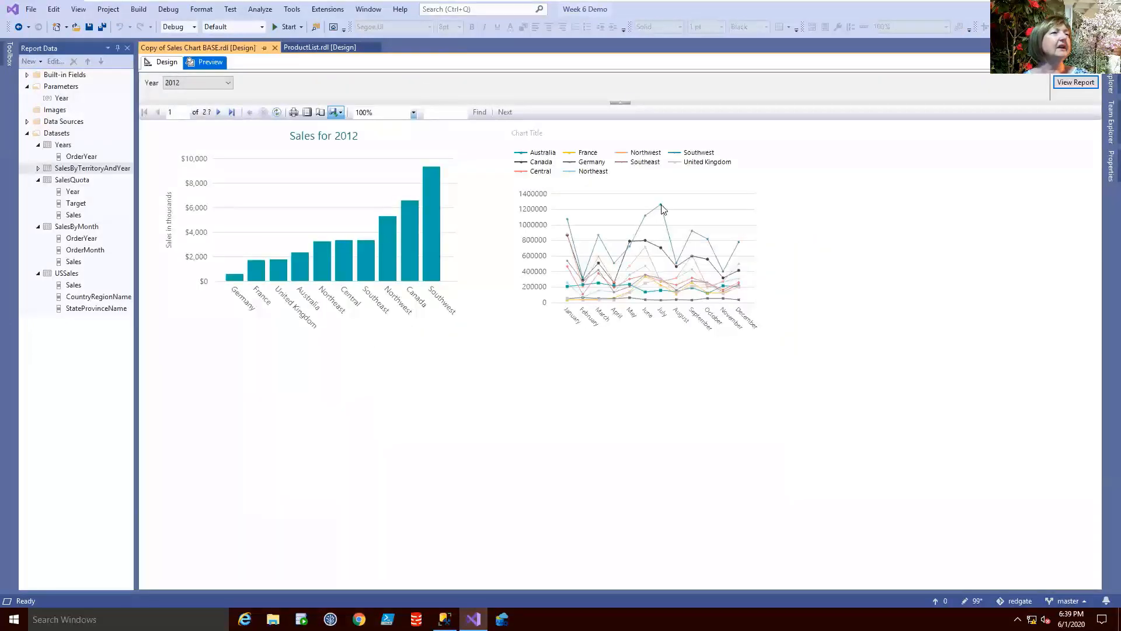
{"action": "mouse_move", "coordinate": [663, 209]}
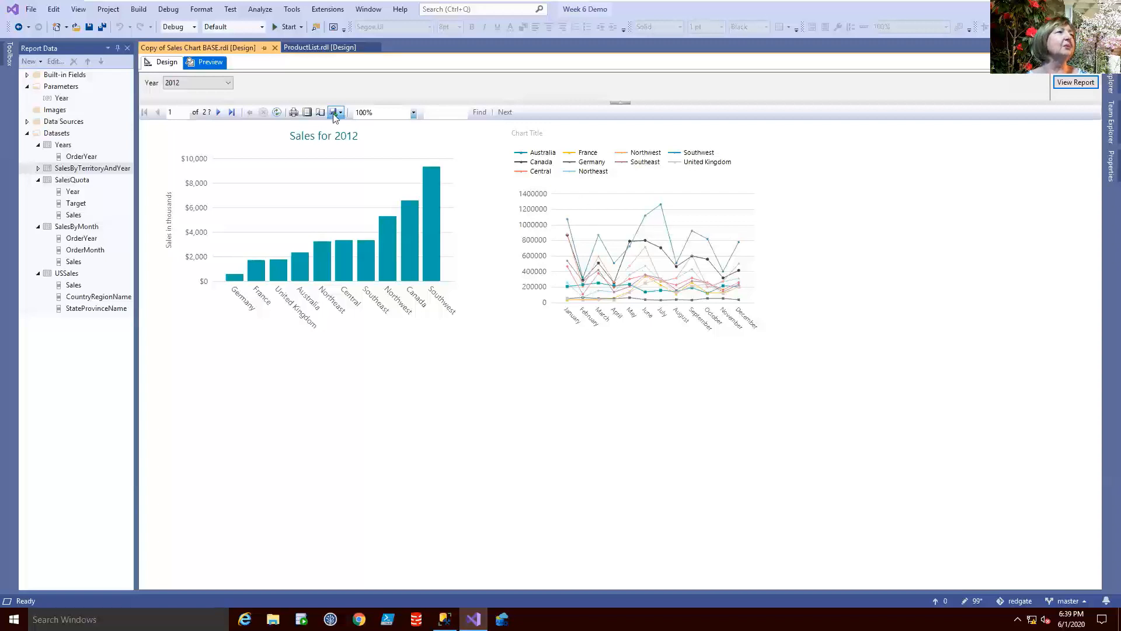
{"action": "left_click", "coordinate": [158, 63]}
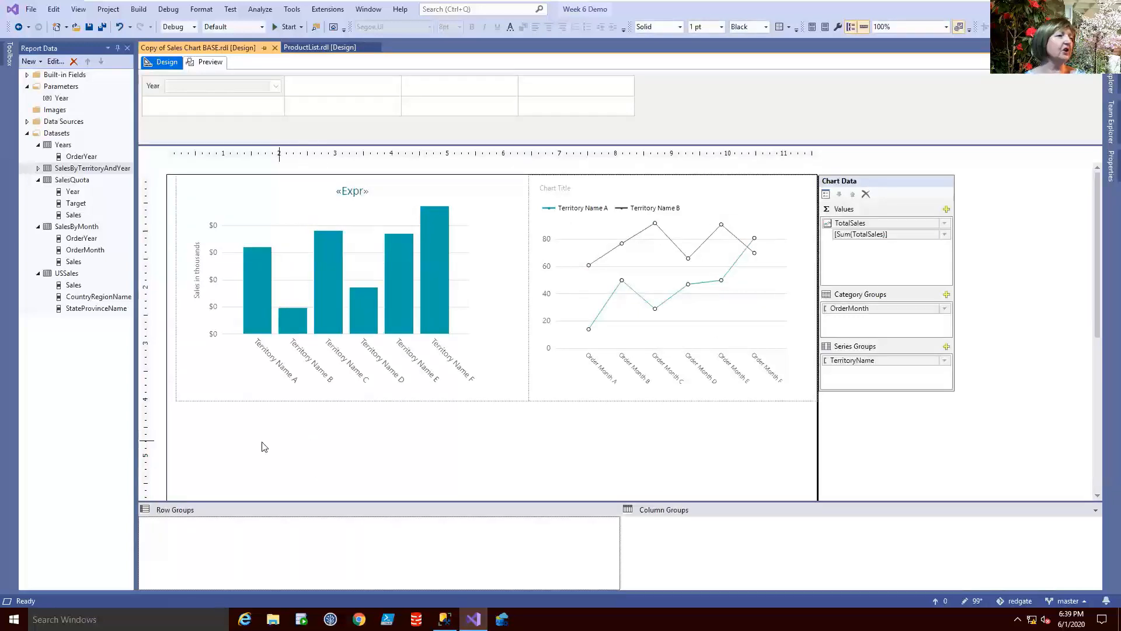
Insert a tree map chart in the empty report area below the column chart
{"action": "right_click", "coordinate": [246, 431]}
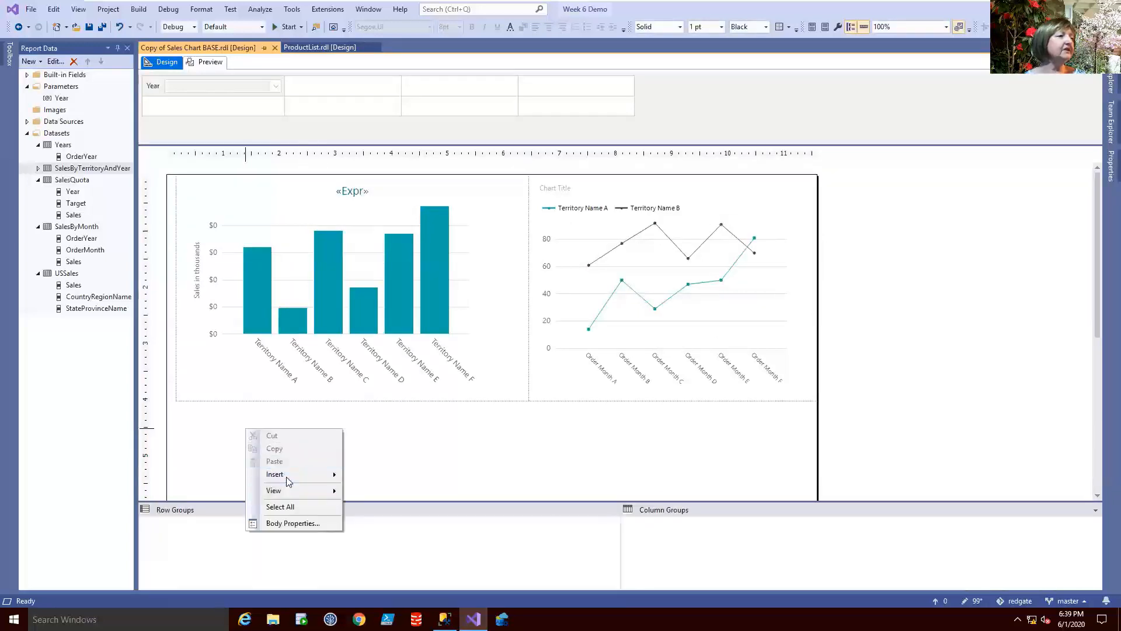
{"action": "mouse_move", "coordinate": [286, 474]}
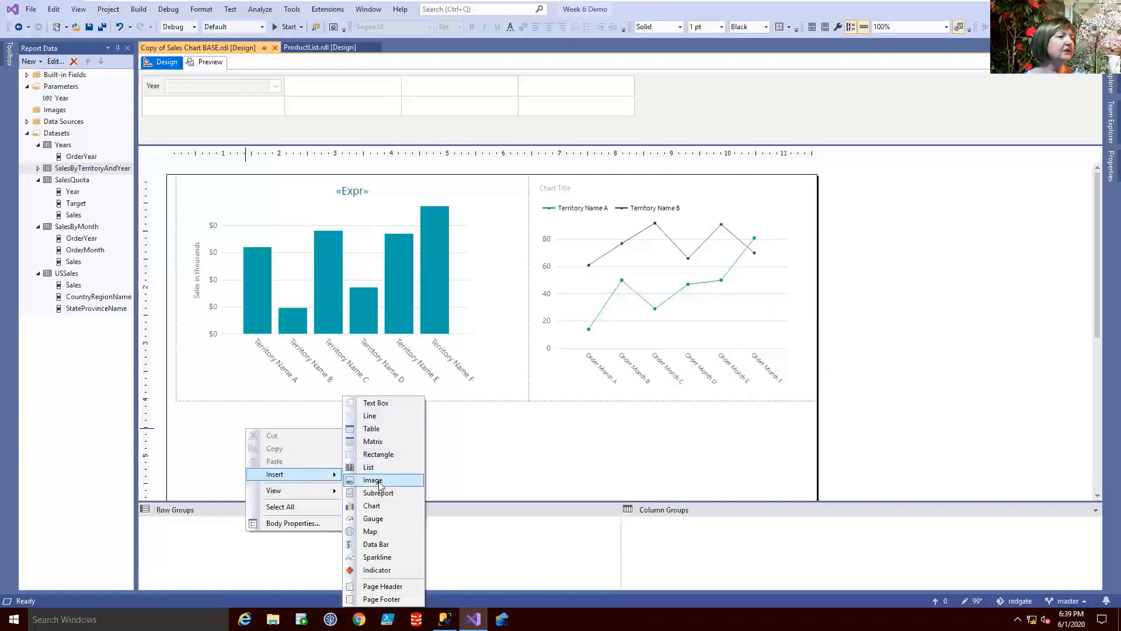
{"action": "left_click", "coordinate": [376, 504]}
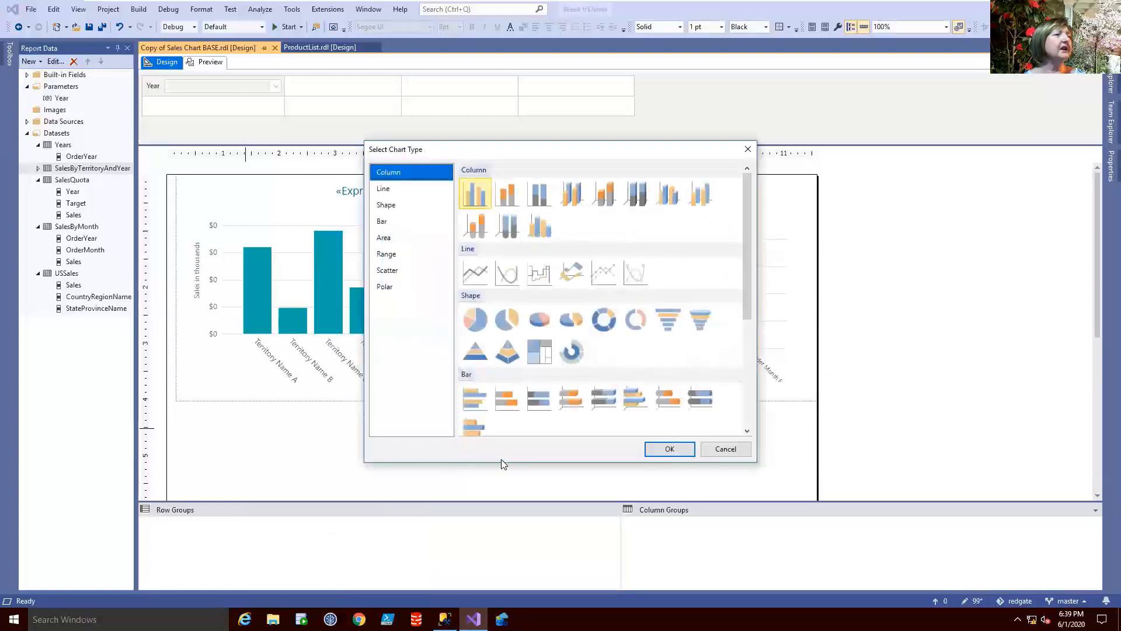
{"action": "left_click", "coordinate": [540, 351]}
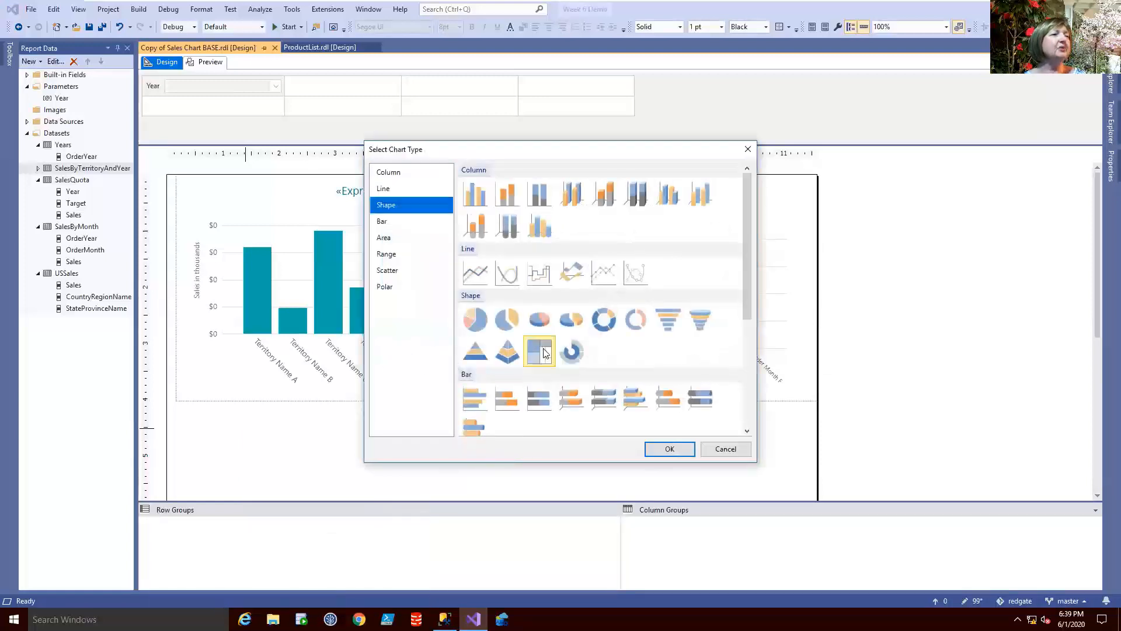
{"action": "left_click", "coordinate": [669, 449]}
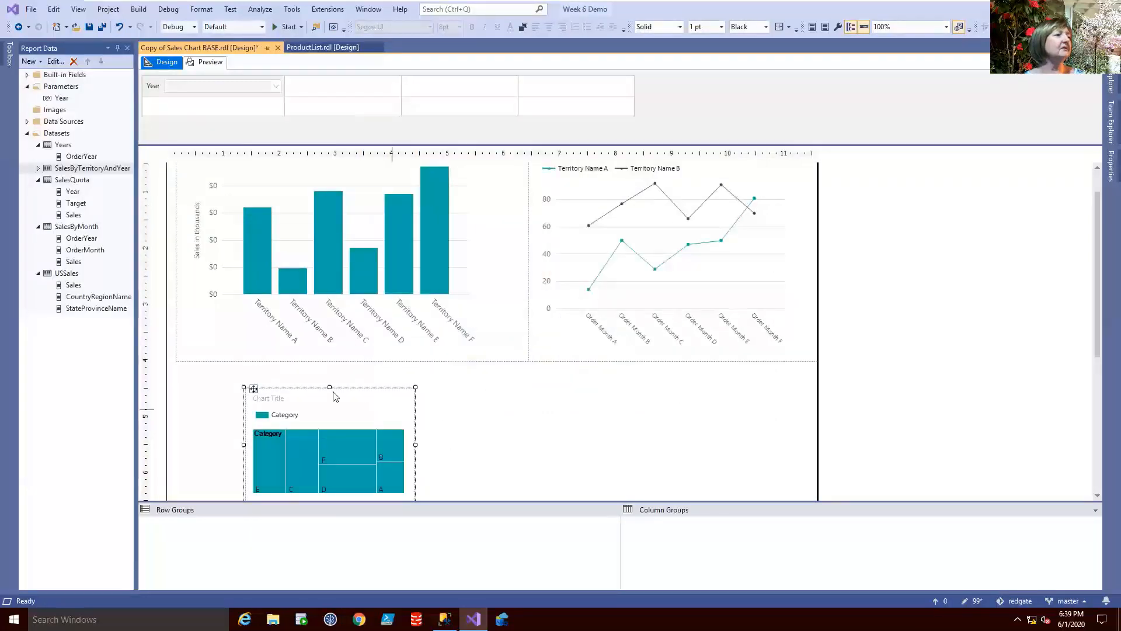
Move the tree map to the report's left margin under the column chart and enlarge it to about 3.9 by 4.3 inches
{"action": "left_click_drag", "start_coordinate": [313, 389], "coordinate": [244, 370]}
{"action": "scroll", "coordinate": [464, 451], "scroll_direction": "down", "scroll_amount": 5}
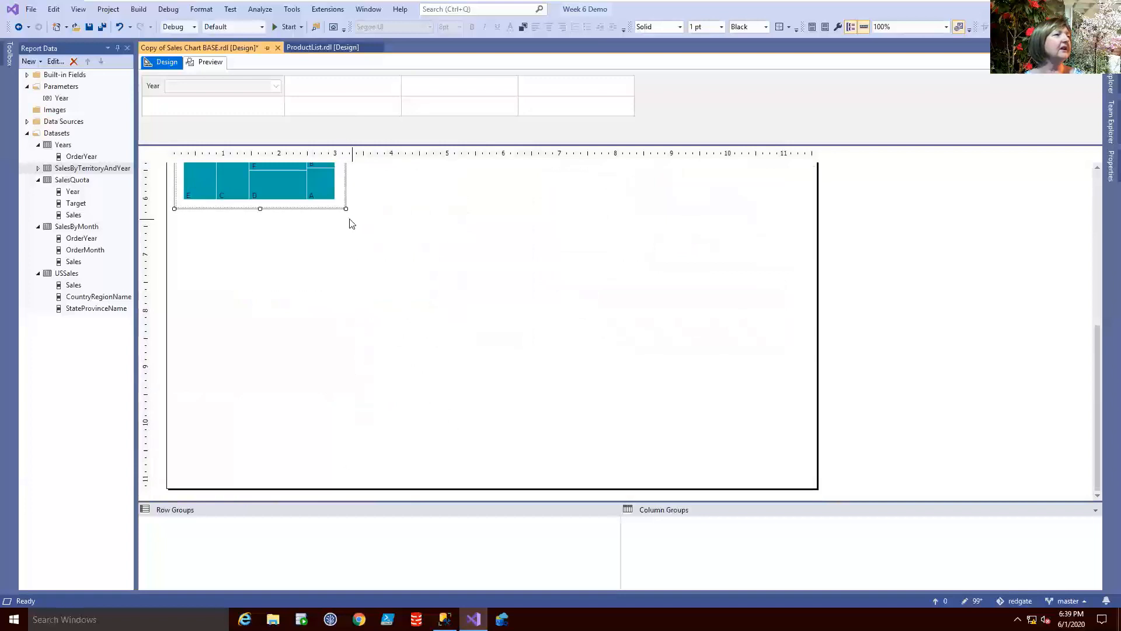
{"action": "left_click_drag", "start_coordinate": [347, 209], "coordinate": [390, 335]}
{"action": "scroll", "coordinate": [487, 322], "scroll_direction": "up", "scroll_amount": 4}
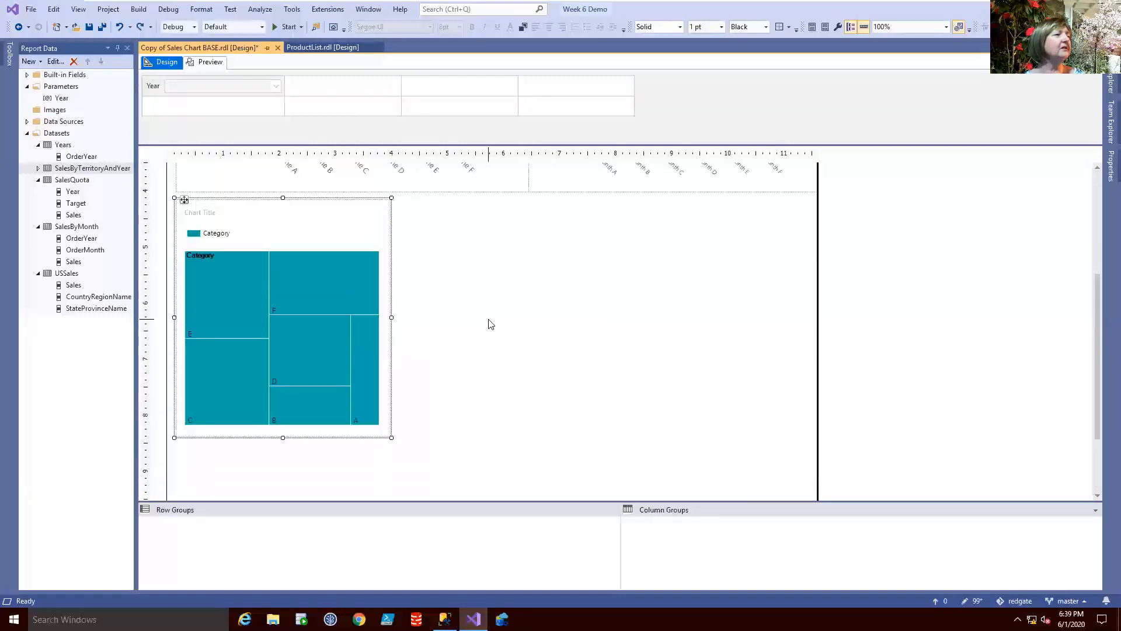
Add TotalSales from the SalesByTerritoryAndYear dataset as the tree map's value
{"action": "left_click", "coordinate": [384, 304]}
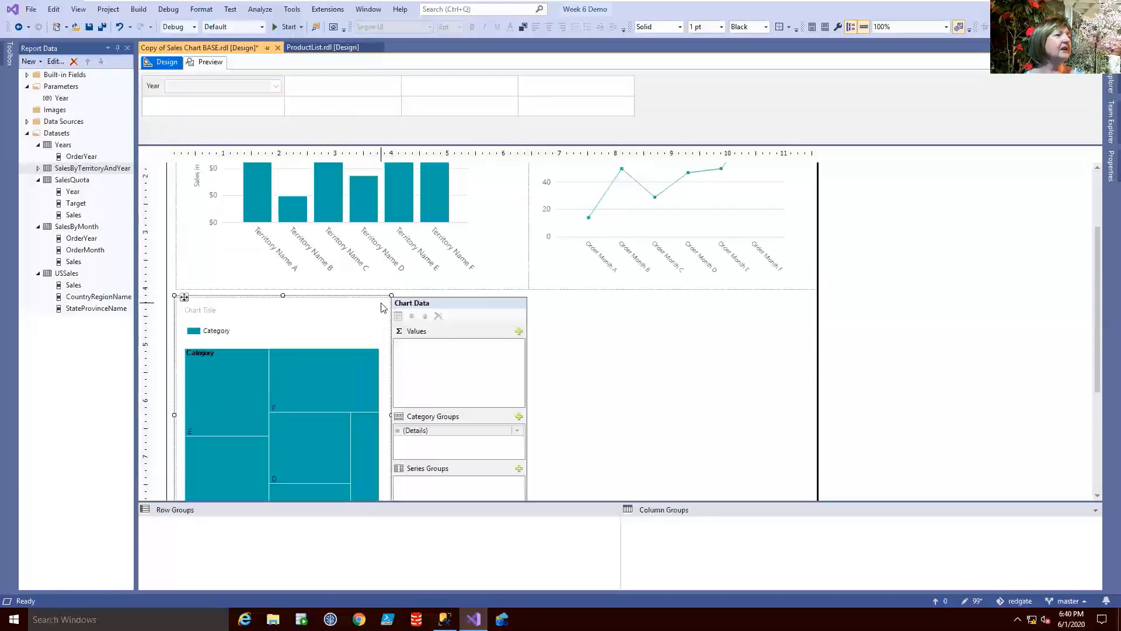
{"action": "left_click", "coordinate": [519, 332]}
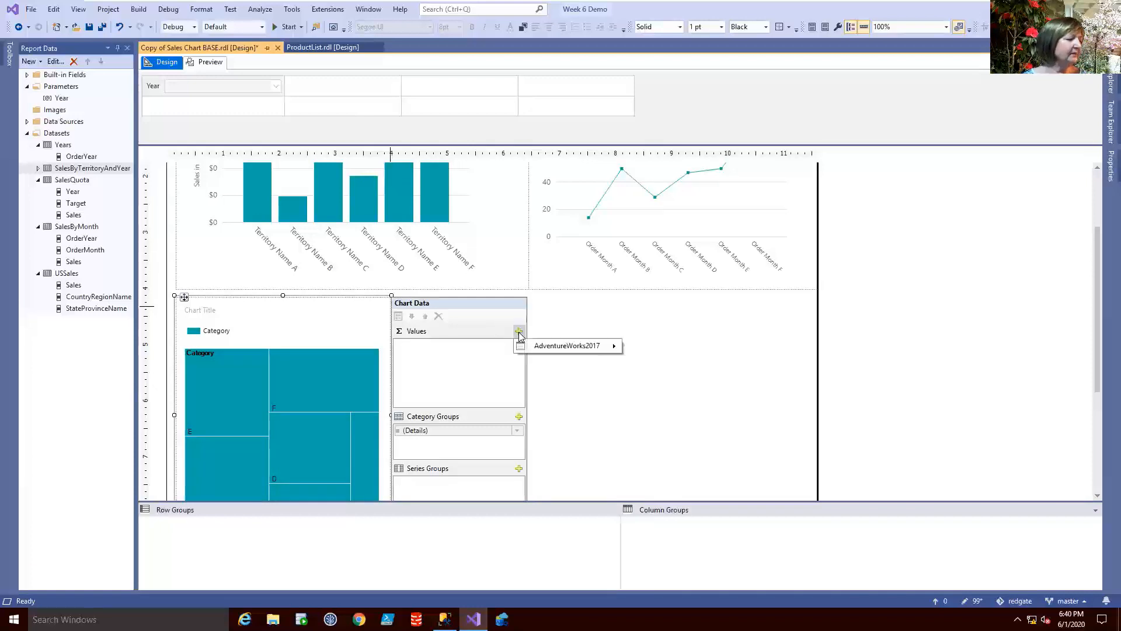
{"action": "mouse_move", "coordinate": [595, 350]}
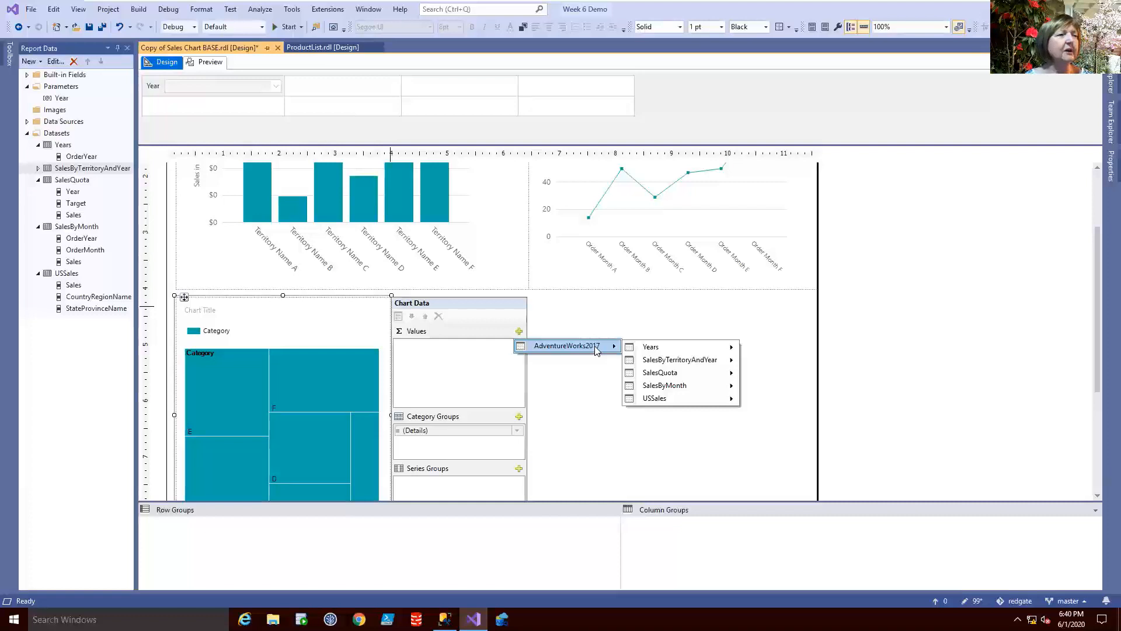
{"action": "mouse_move", "coordinate": [686, 374]}
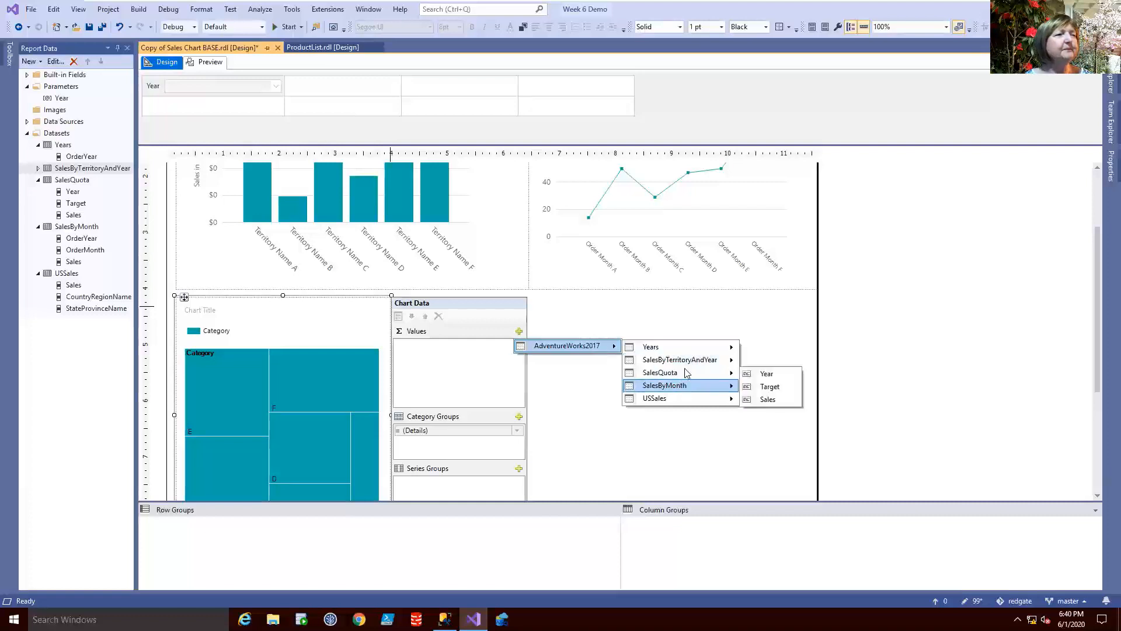
{"action": "left_click", "coordinate": [781, 362]}
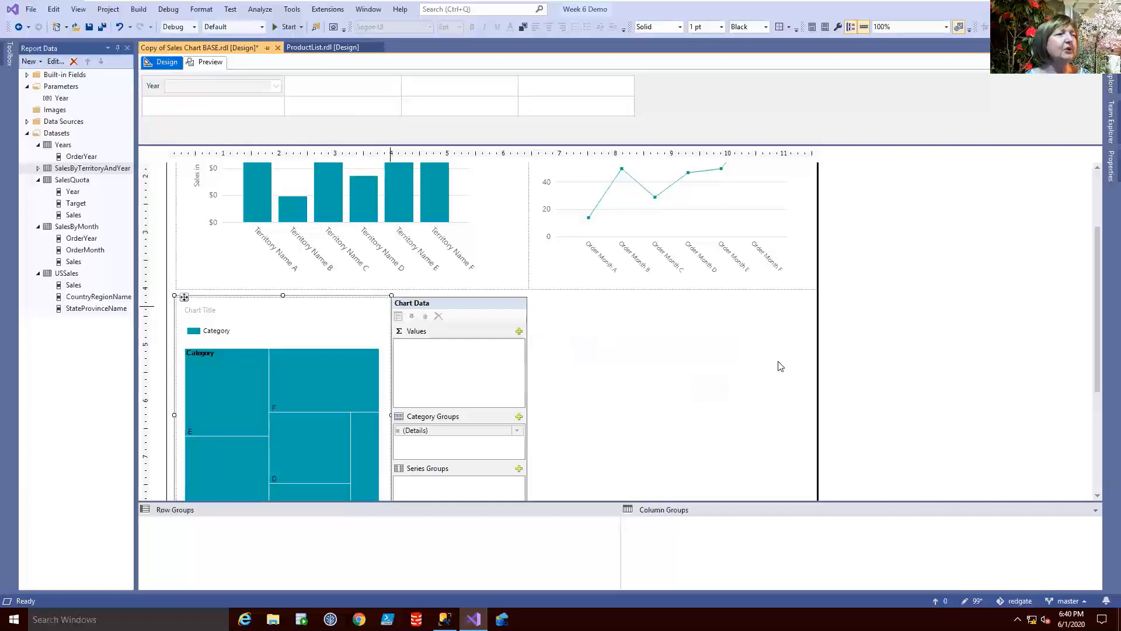
Set TerritoryName as the tree map's category group and series group, and check the chart in the report preview
{"action": "left_click", "coordinate": [517, 430]}
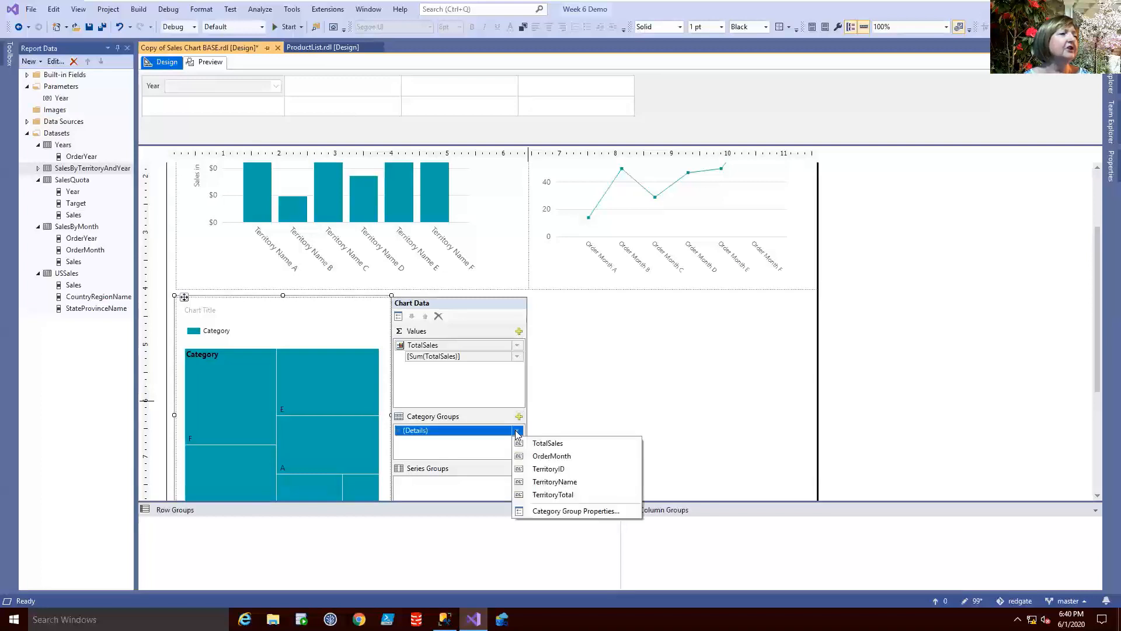
{"action": "left_click", "coordinate": [553, 482]}
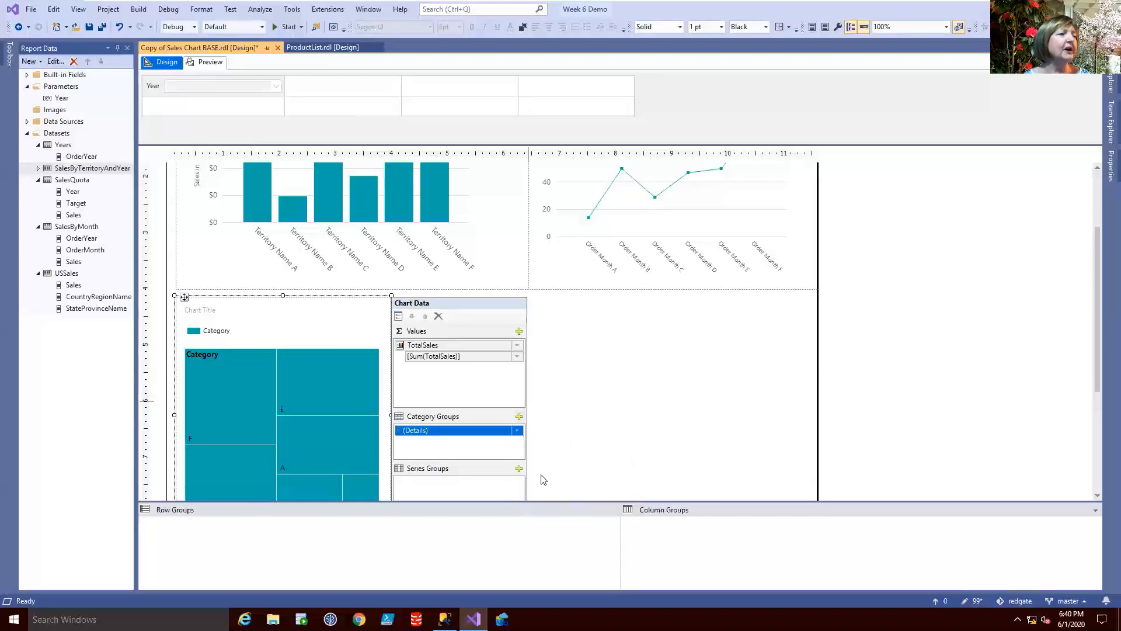
{"action": "scroll", "coordinate": [630, 436], "scroll_direction": "down", "scroll_amount": 3}
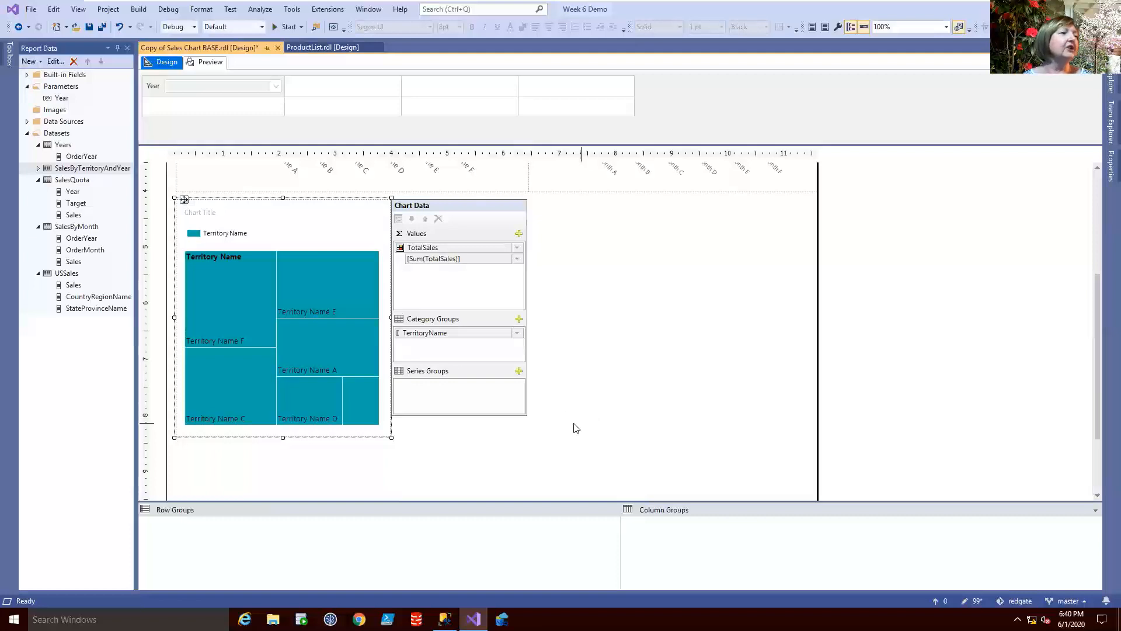
{"action": "left_click", "coordinate": [520, 371]}
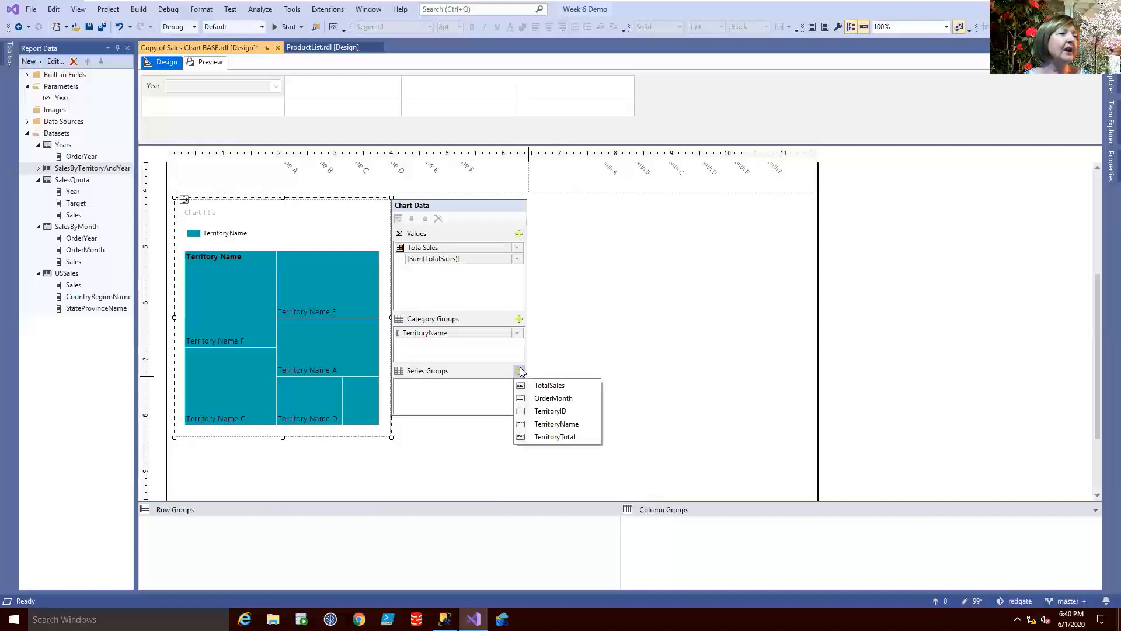
{"action": "left_click", "coordinate": [540, 424]}
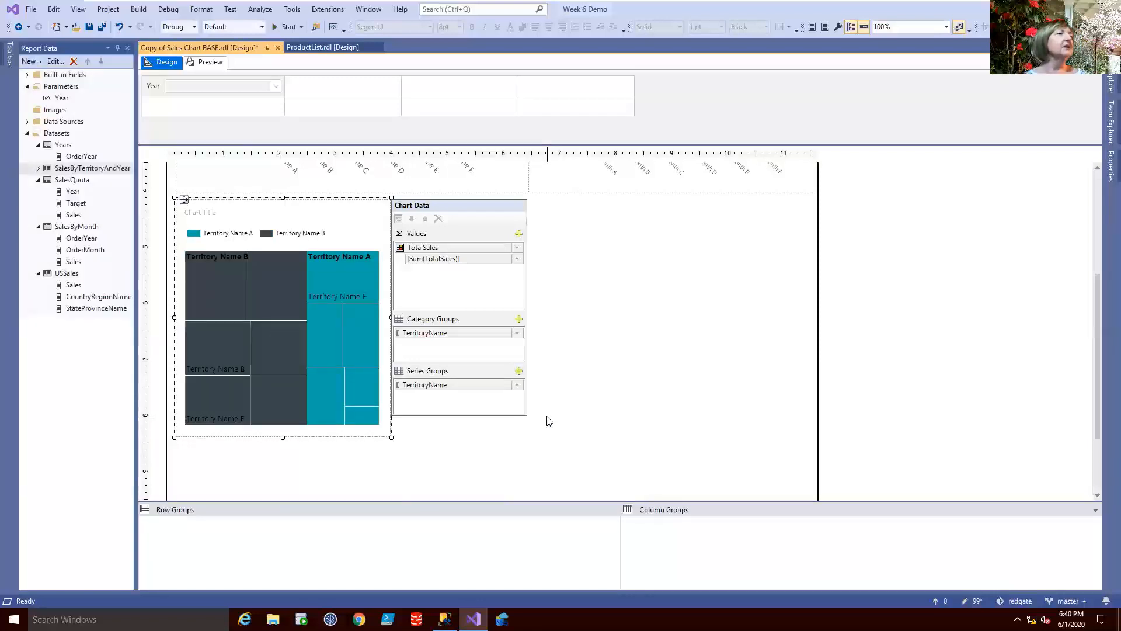
{"action": "left_click", "coordinate": [206, 62]}
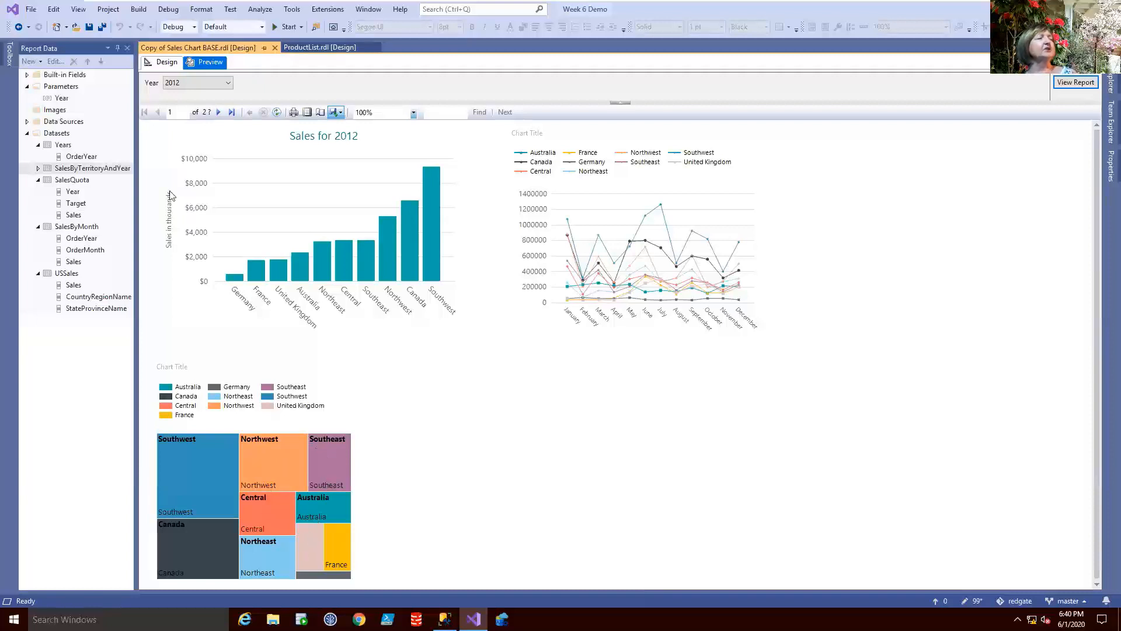
{"action": "left_click", "coordinate": [155, 64]}
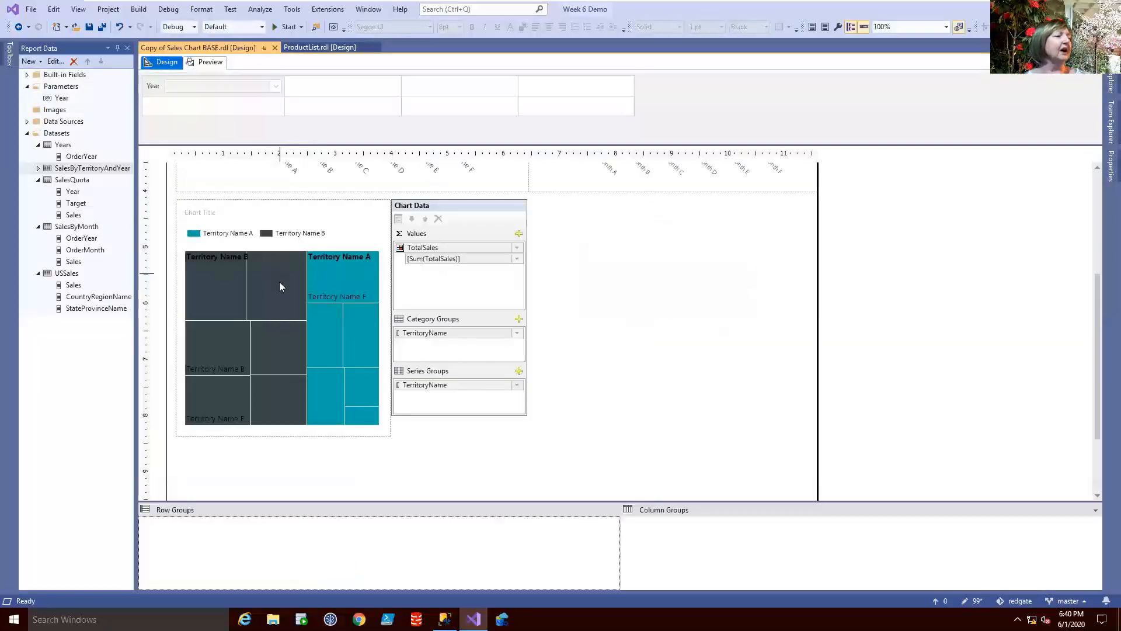
Switch the tree map's data labels from territory names to sales values and check them in the report preview
{"action": "right_click", "coordinate": [279, 282]}
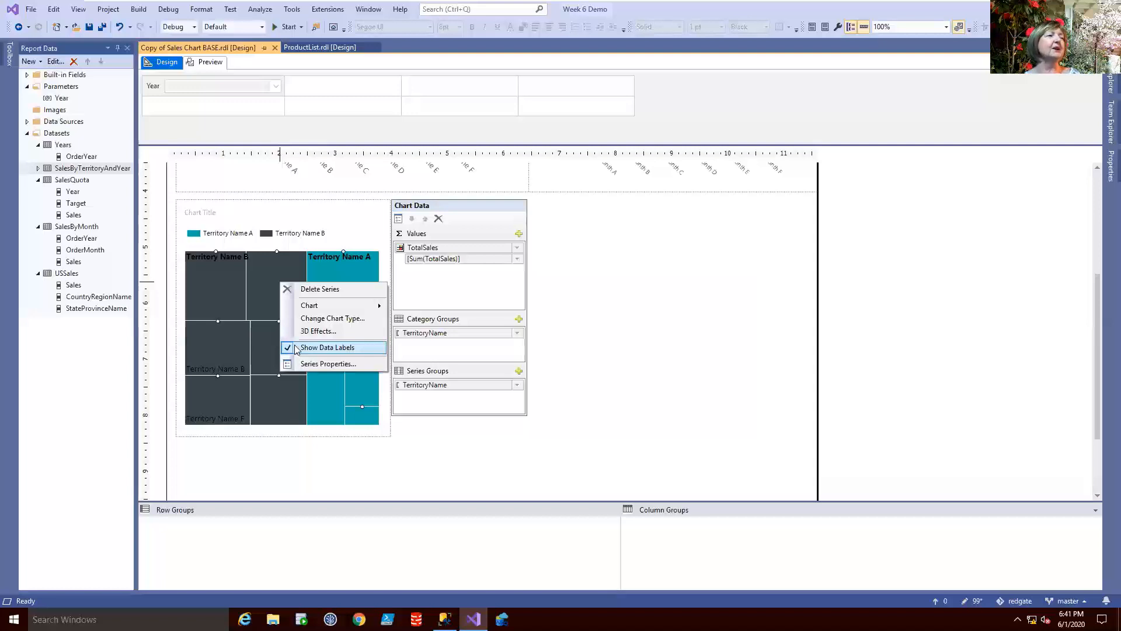
{"action": "left_click", "coordinate": [295, 348]}
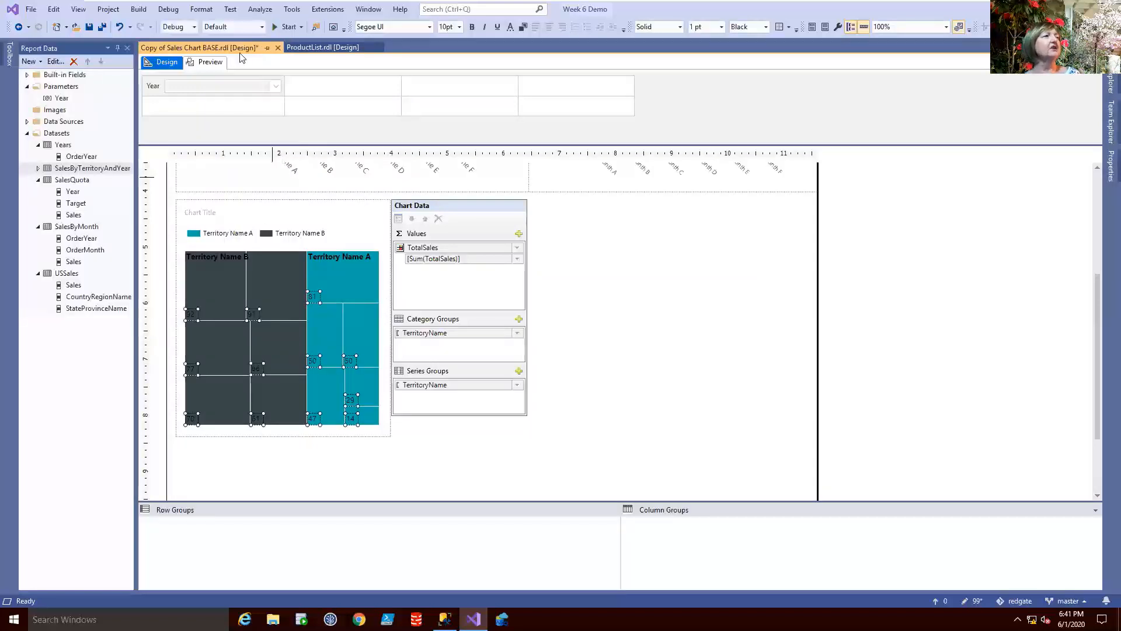
{"action": "left_click", "coordinate": [219, 63]}
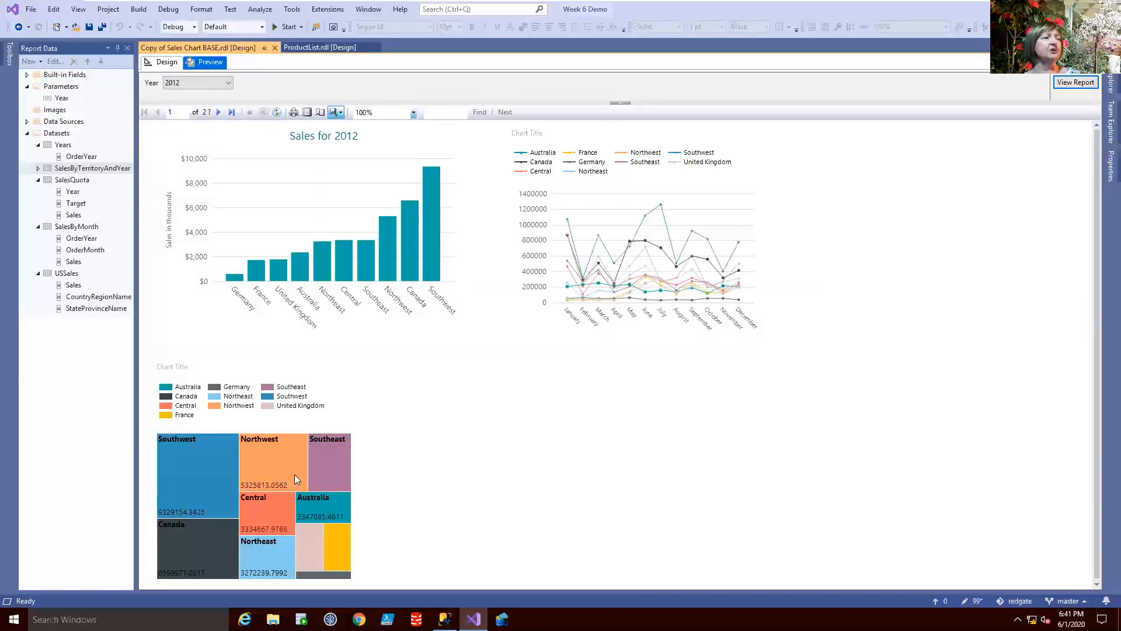
{"action": "left_click", "coordinate": [166, 62]}
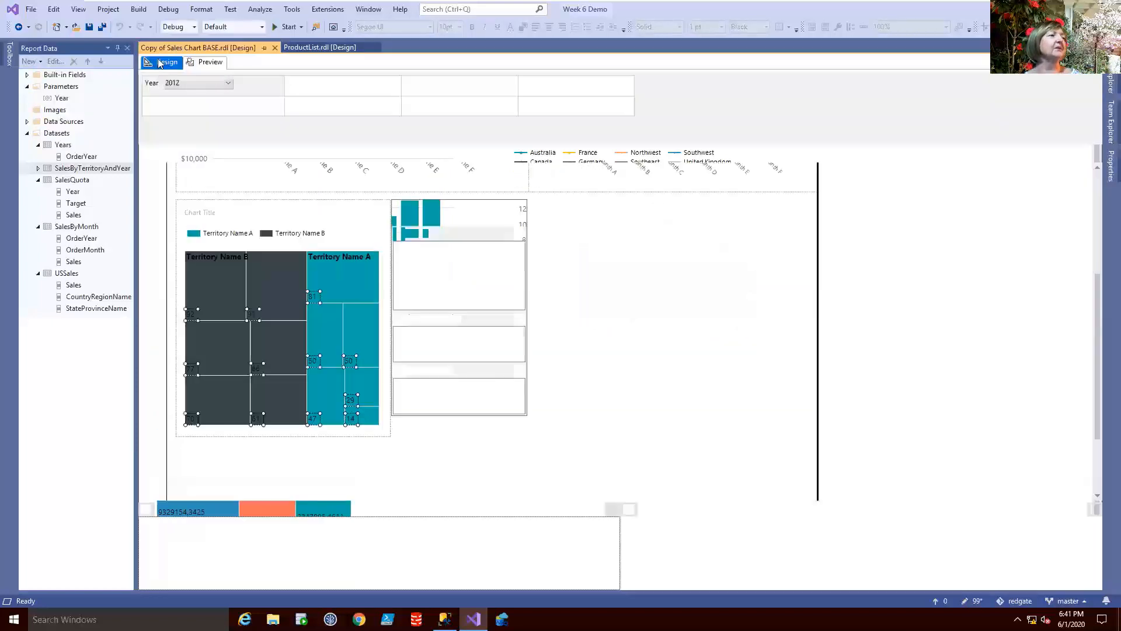
Insert a vertical linear gauge with red, yellow and green ranges and a marker pointer beside the tree map
{"action": "left_click", "coordinate": [572, 320]}
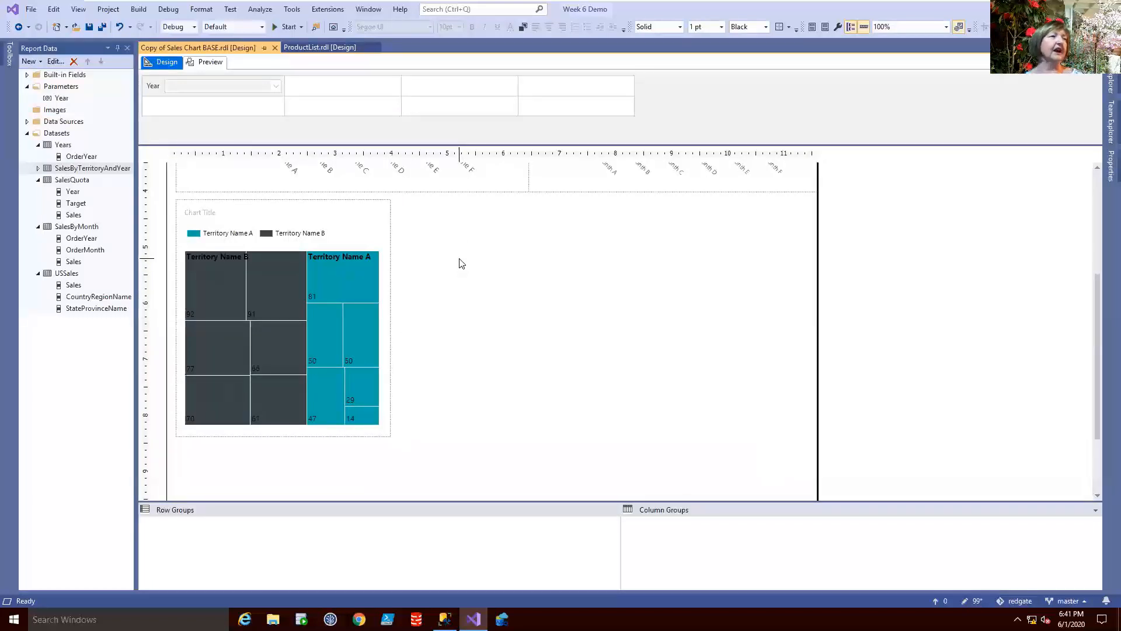
{"action": "right_click", "coordinate": [446, 230]}
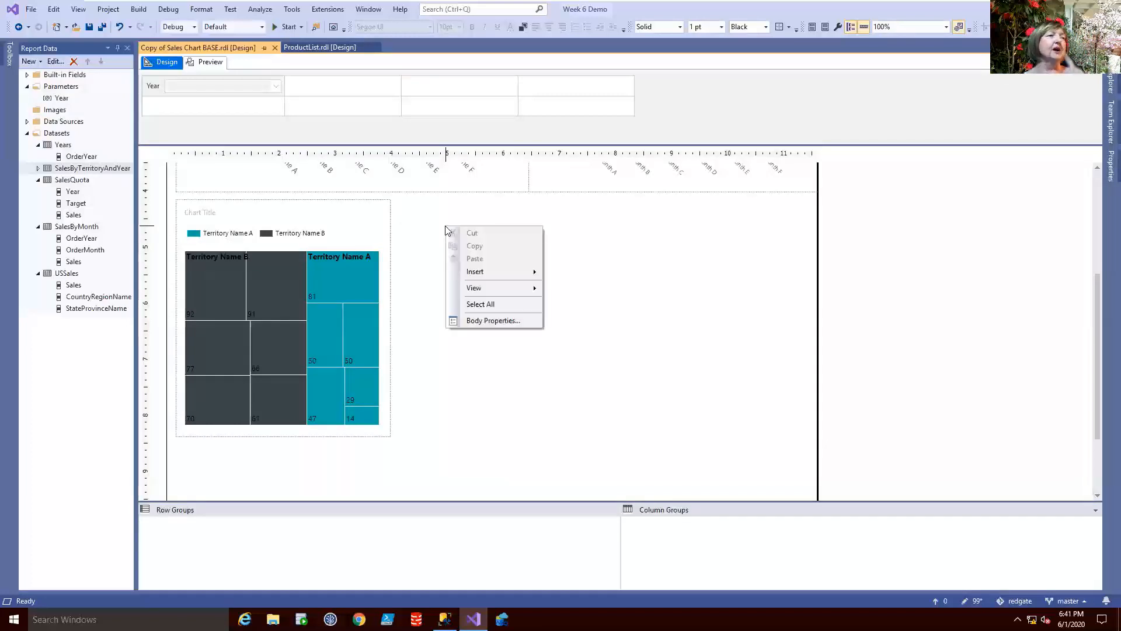
{"action": "mouse_move", "coordinate": [489, 273]}
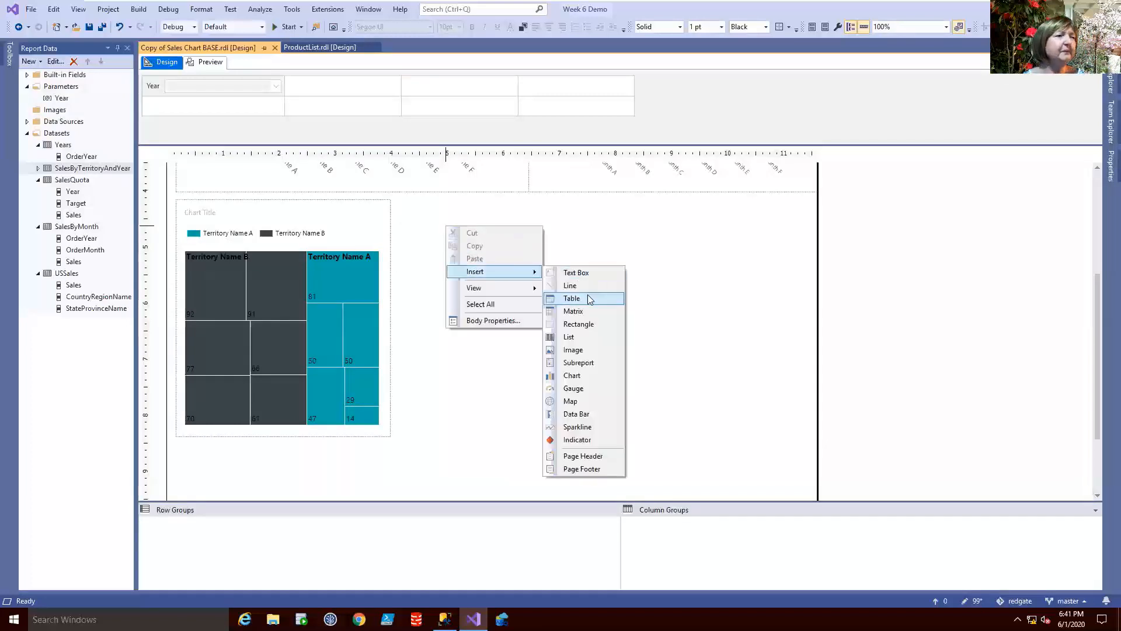
{"action": "left_click", "coordinate": [584, 388]}
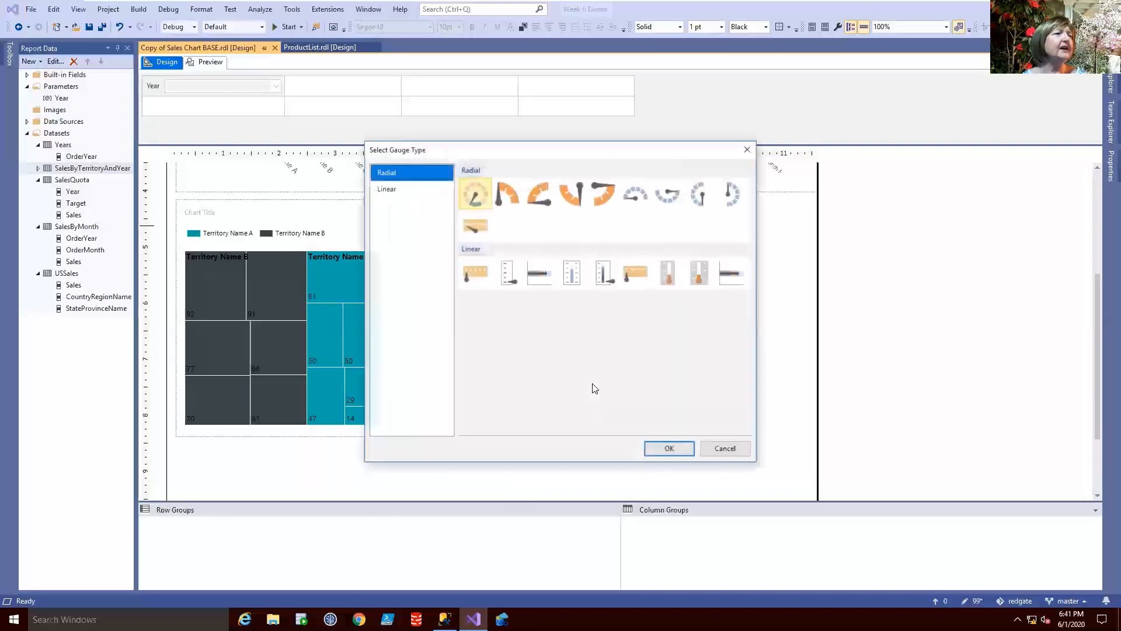
{"action": "left_click", "coordinate": [604, 271]}
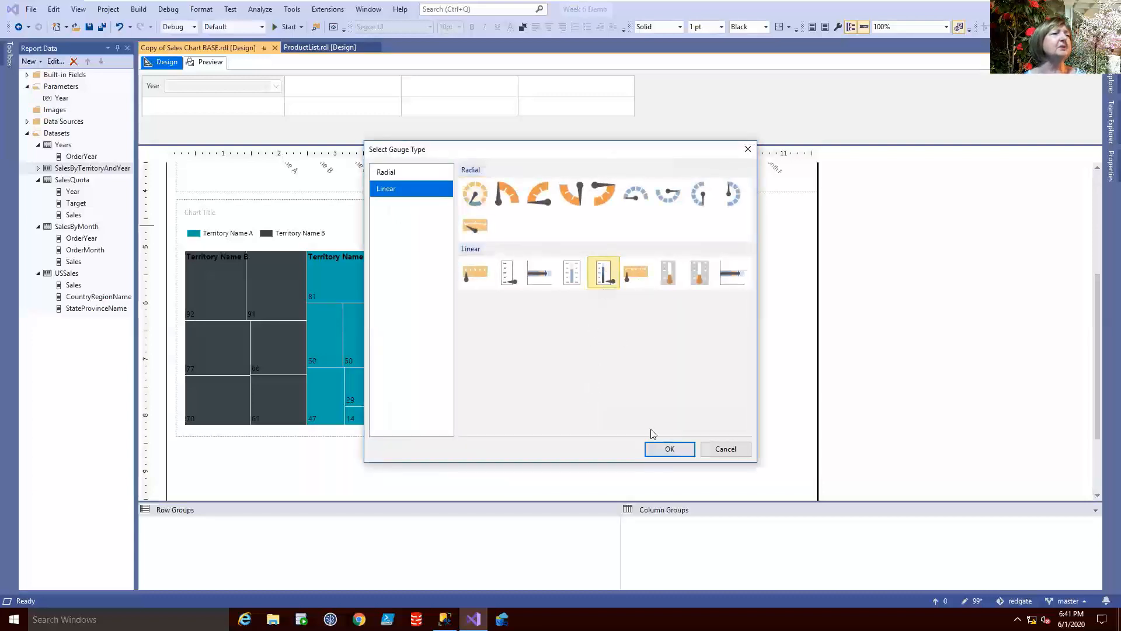
{"action": "left_click", "coordinate": [676, 449]}
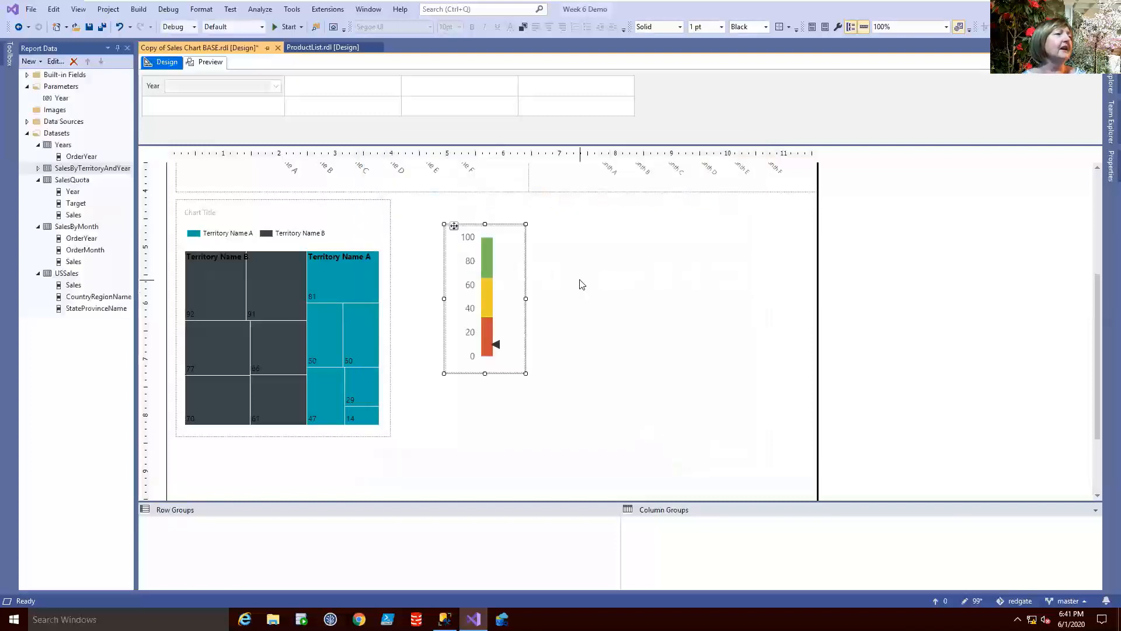
Review the general properties of the gauge's LinearRange1, including its start and end scale values, without changing them
{"action": "left_click", "coordinate": [487, 327]}
{"action": "right_click", "coordinate": [486, 327]}
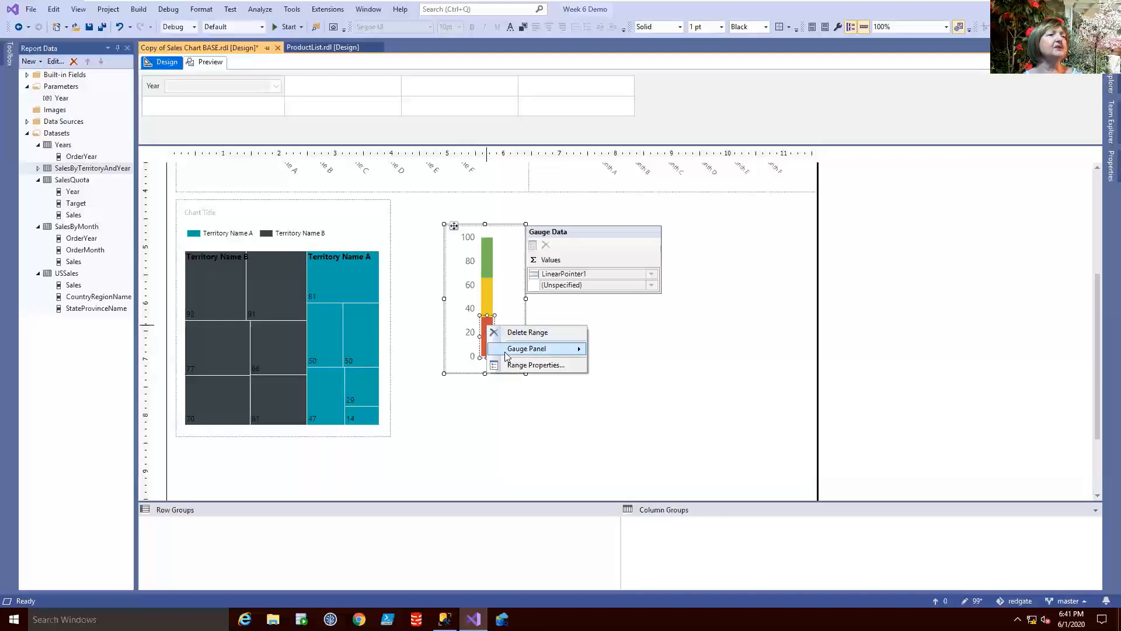
{"action": "mouse_move", "coordinate": [505, 351]}
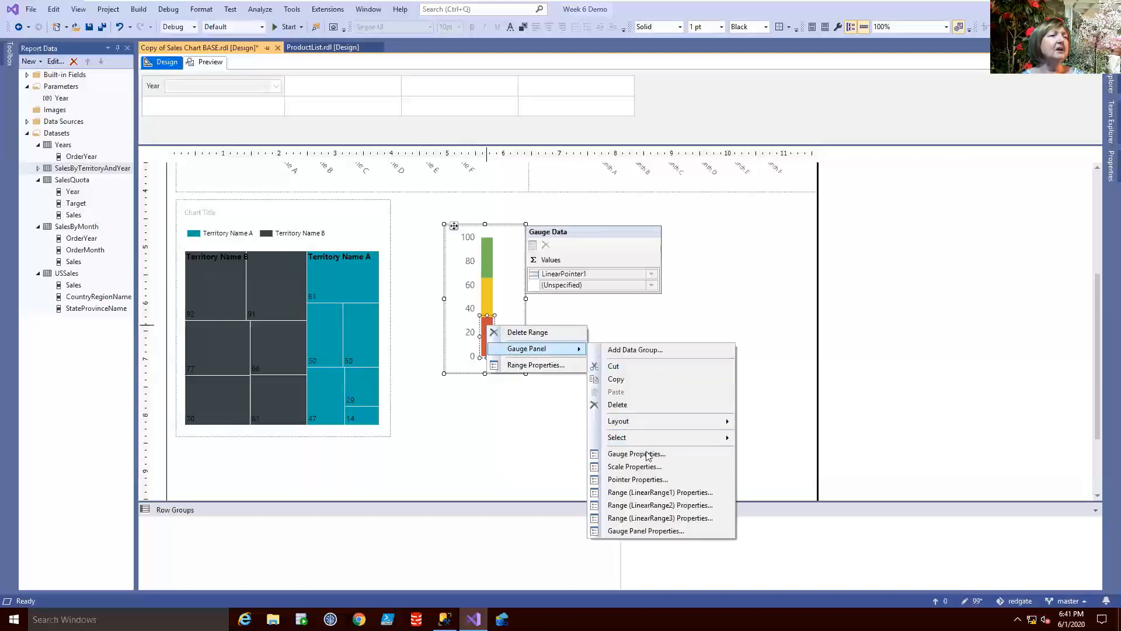
{"action": "left_click", "coordinate": [644, 493]}
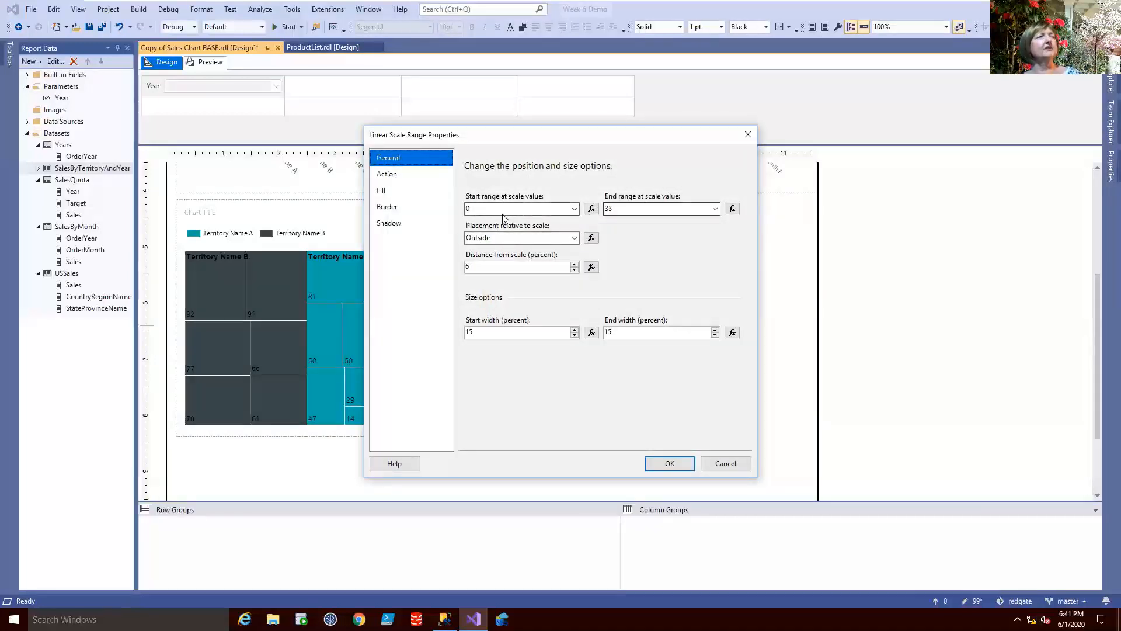
{"action": "left_click", "coordinate": [727, 463]}
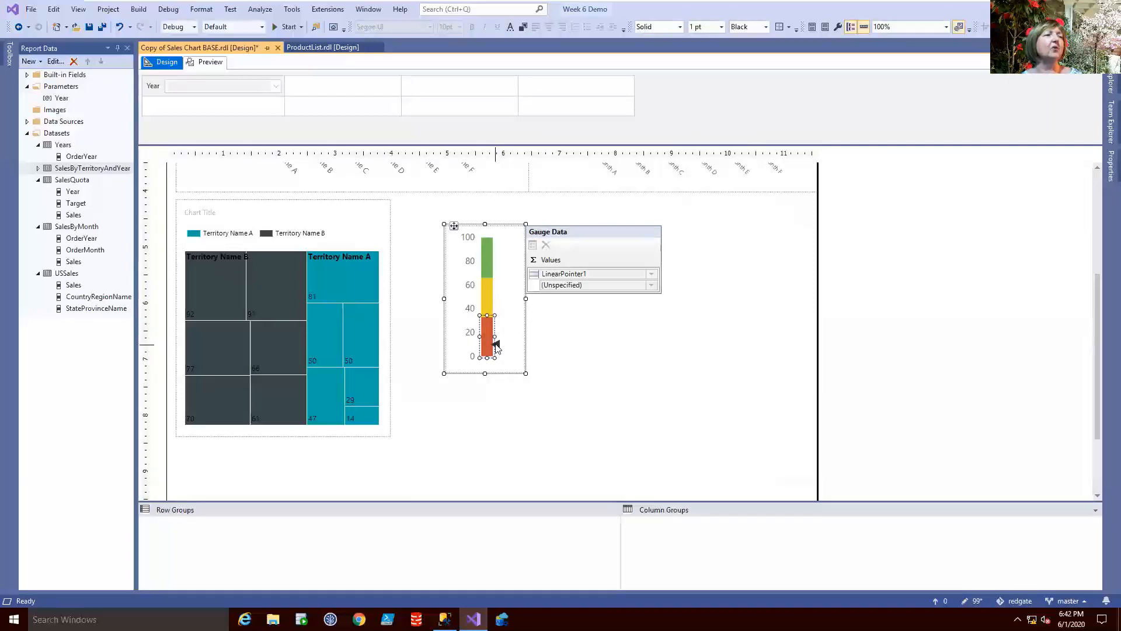
Set the linear gauge pointer's value to the Sales field of the SalesQuota dataset
{"action": "left_click", "coordinate": [652, 286]}
{"action": "mouse_move", "coordinate": [657, 301]}
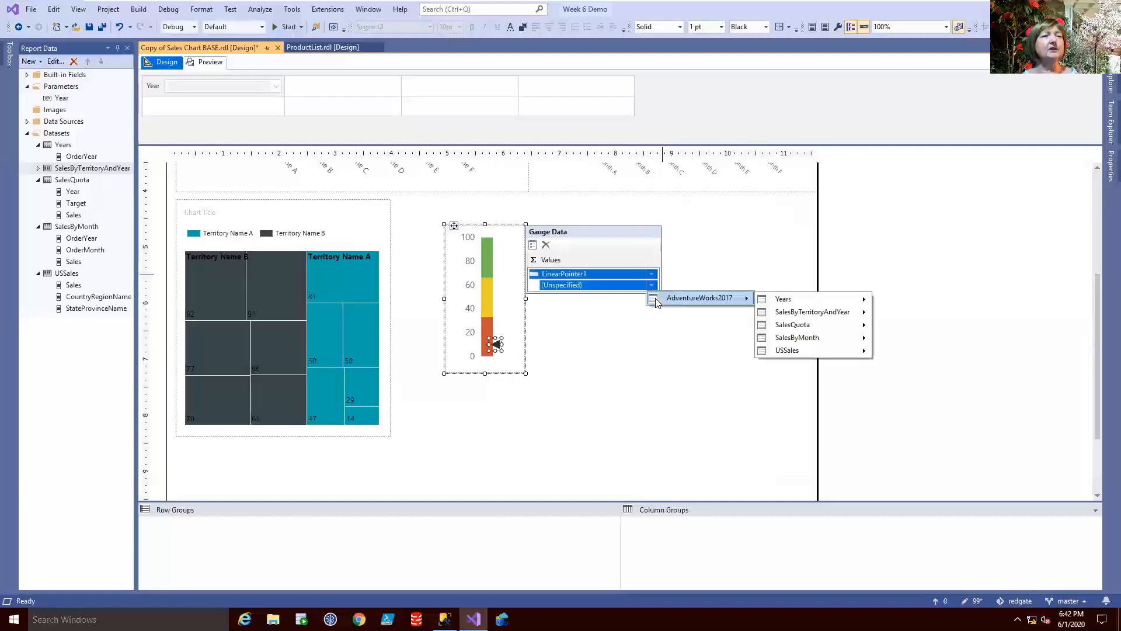
{"action": "mouse_move", "coordinate": [805, 326]}
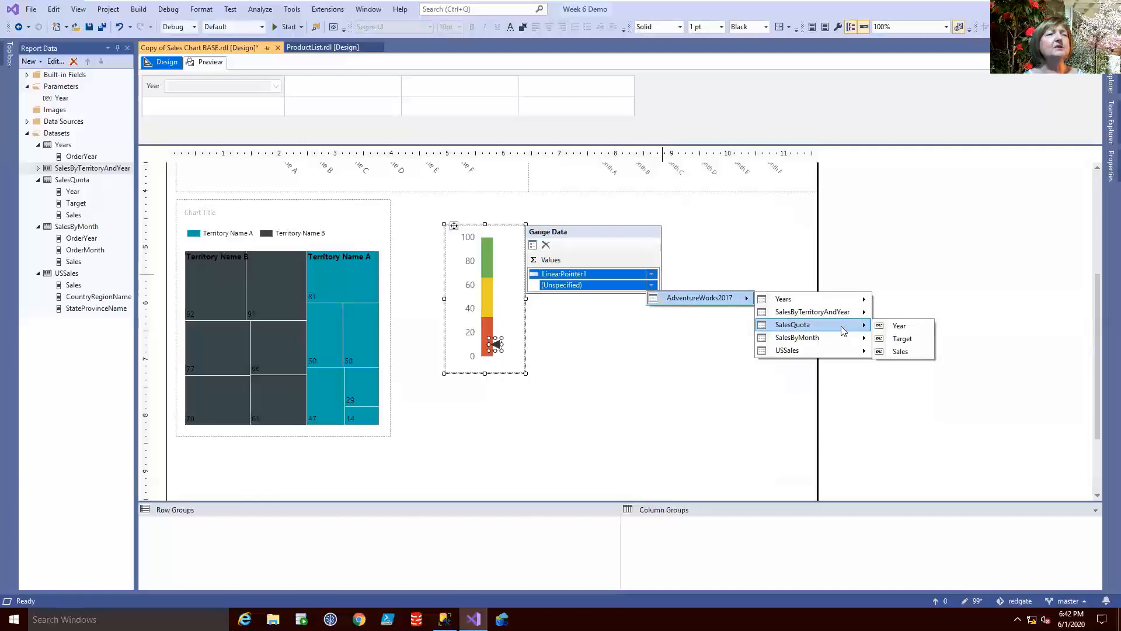
{"action": "left_click", "coordinate": [905, 352]}
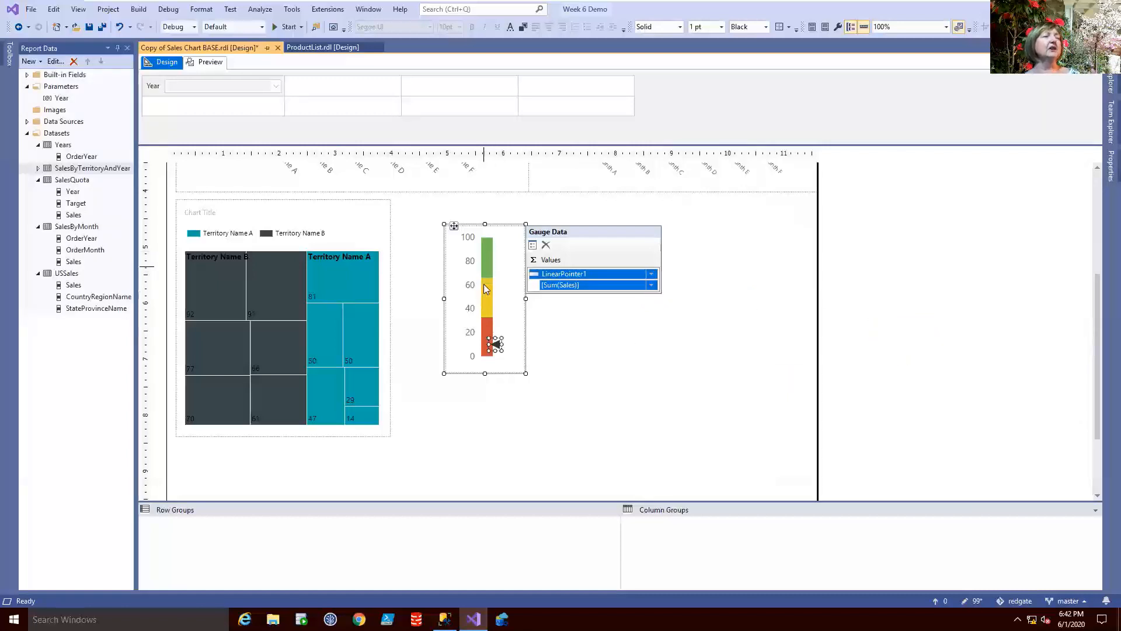
Enter the expression =Fields!Target.Value * .75 for the end scale value of the gauge's LinearRange1
{"action": "right_click", "coordinate": [491, 324]}
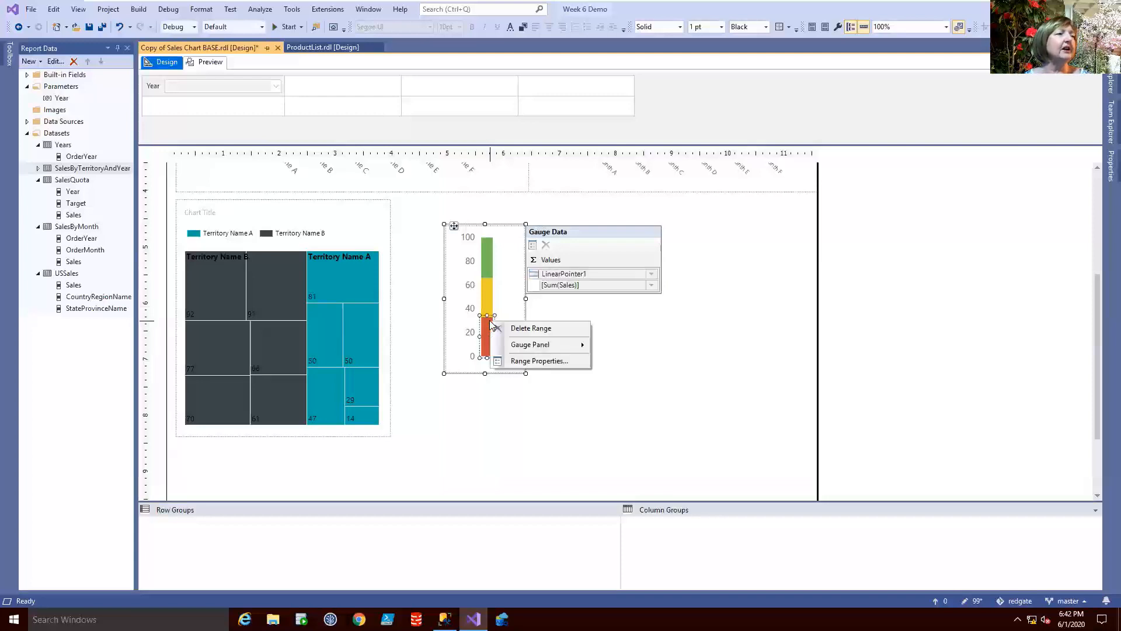
{"action": "mouse_move", "coordinate": [521, 346]}
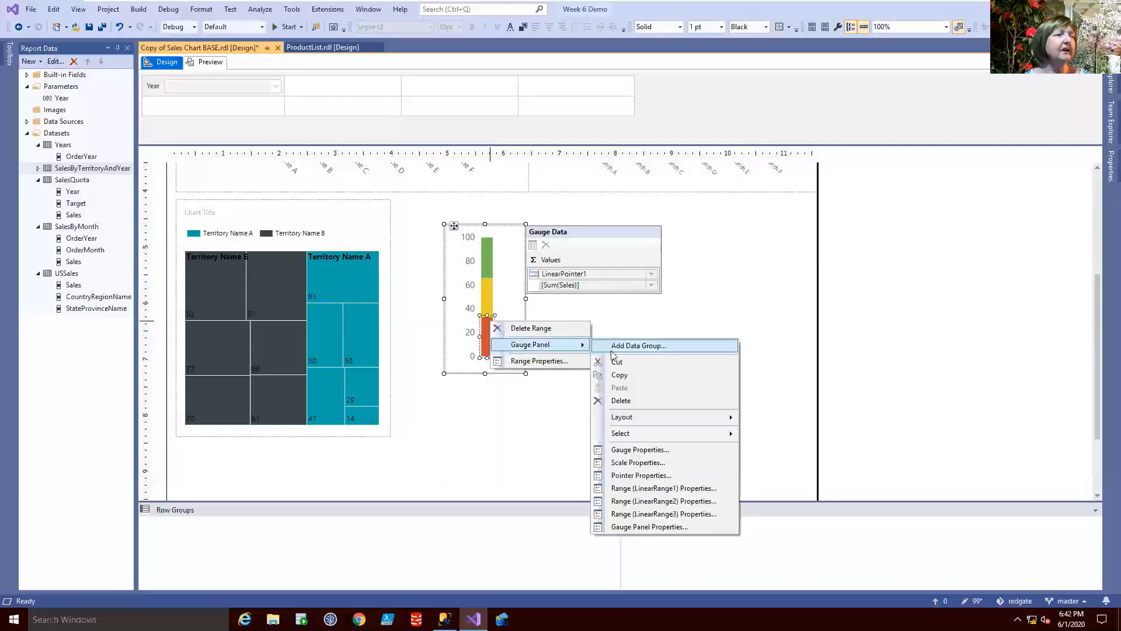
{"action": "left_click", "coordinate": [645, 489]}
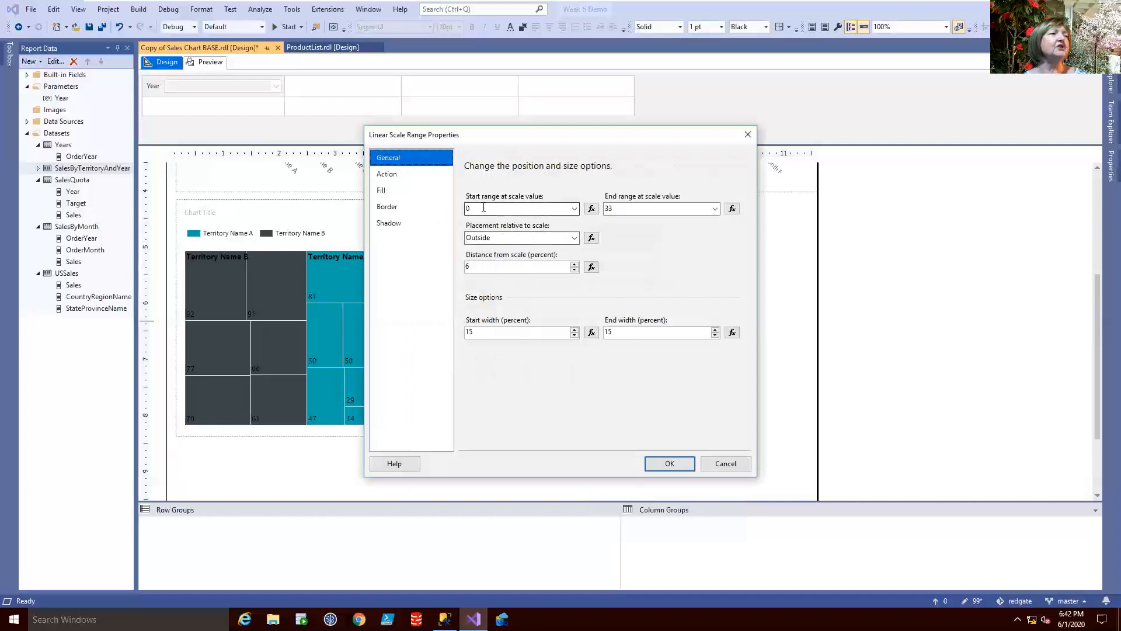
{"action": "left_click", "coordinate": [731, 208]}
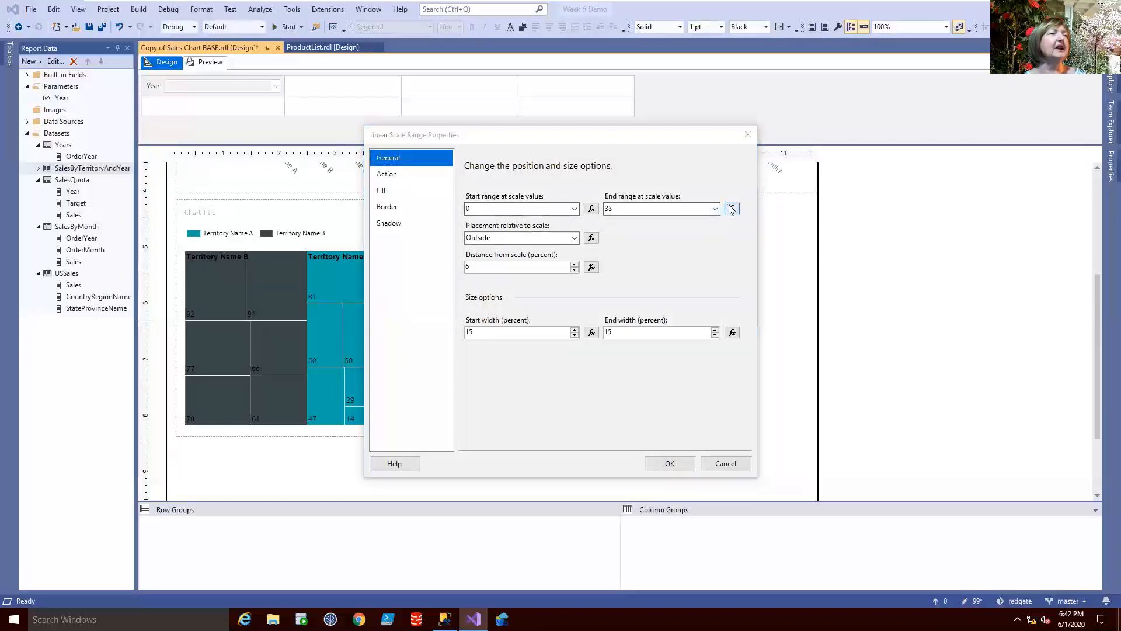
{"action": "left_click_drag", "start_coordinate": [394, 153], "coordinate": [367, 151]}
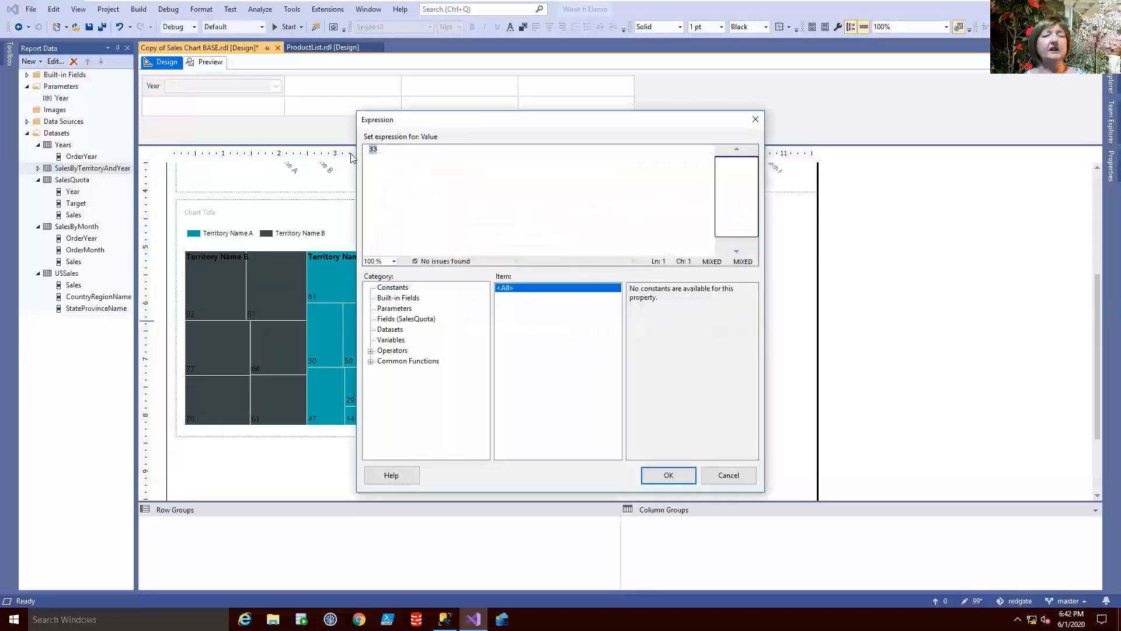
{"action": "type", "text": "="}
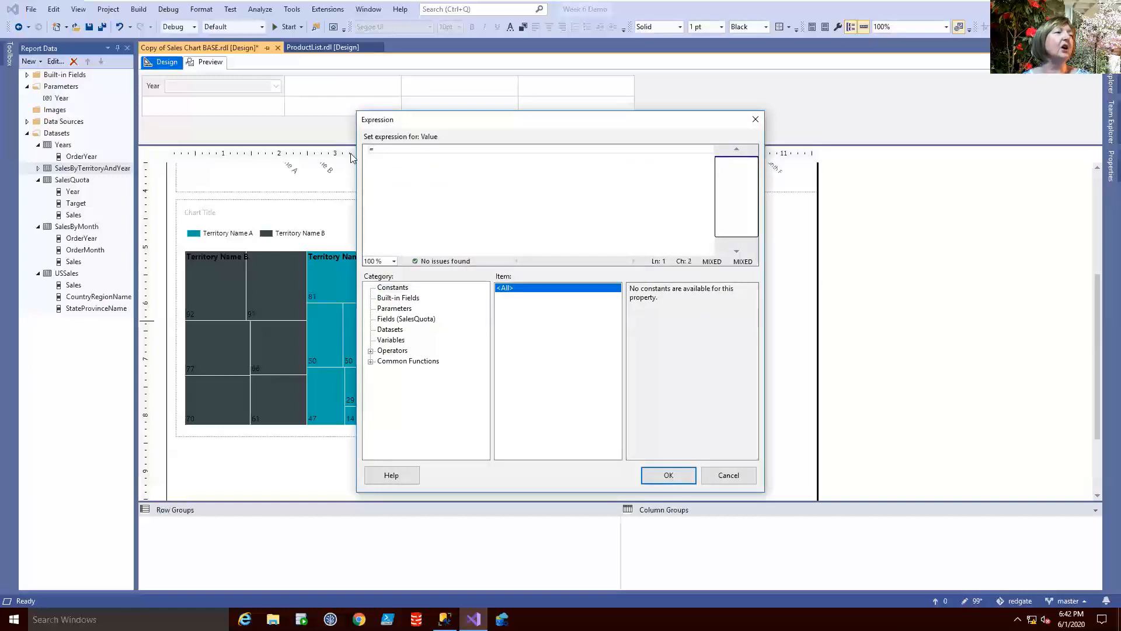
{"action": "left_click", "coordinate": [392, 321]}
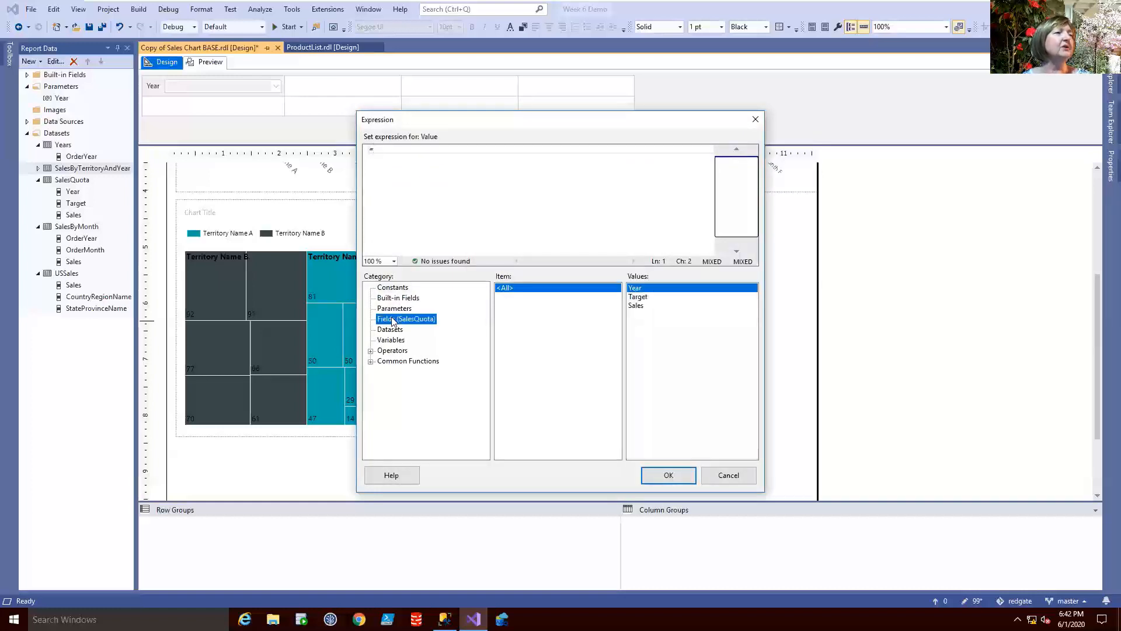
{"action": "double_click", "coordinate": [636, 297]}
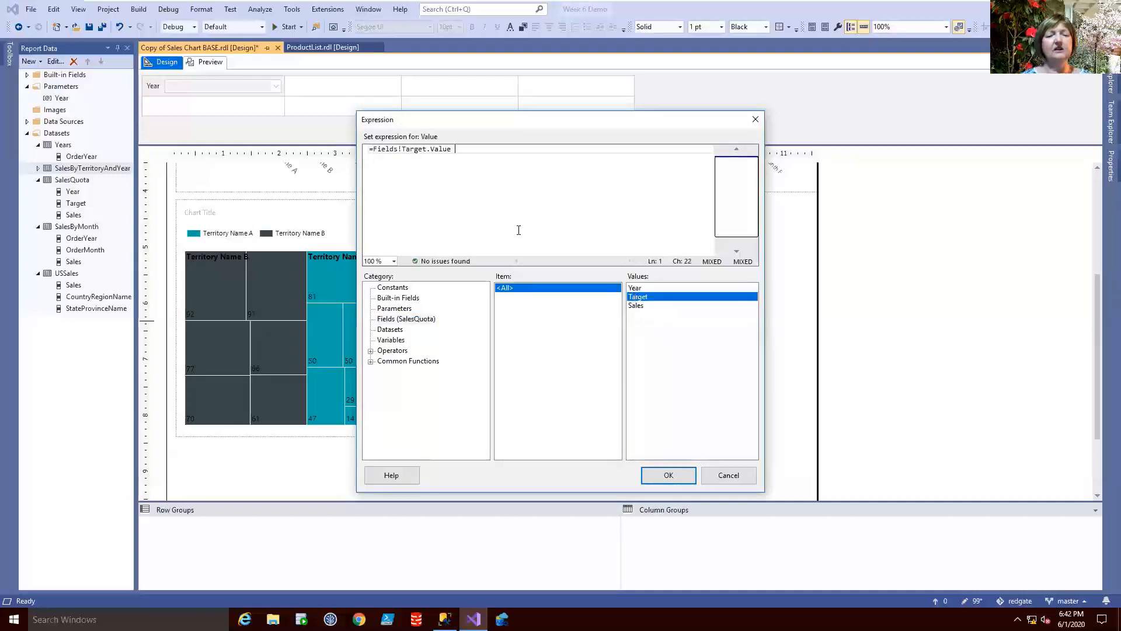
{"action": "type", "text": "* .75"}
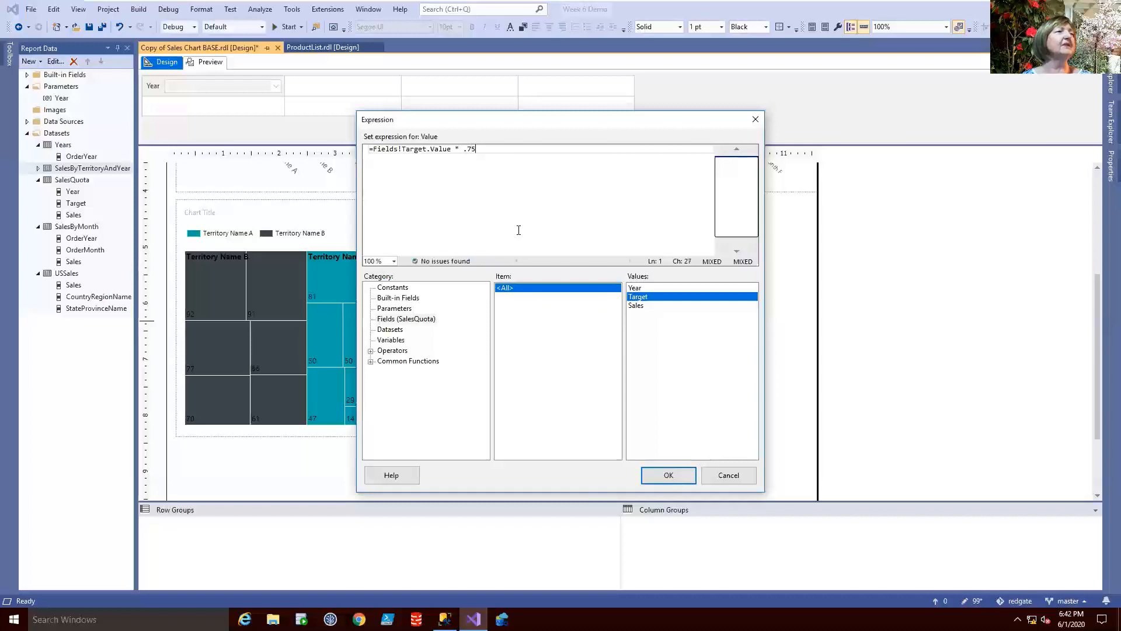
Copy the expression part "=Fields!Target.Value *" for reuse and apply the LinearRange1 properties
{"action": "left_click_drag", "start_coordinate": [460, 150], "coordinate": [359, 157]}
{"action": "key", "text": "ctrl+c"}
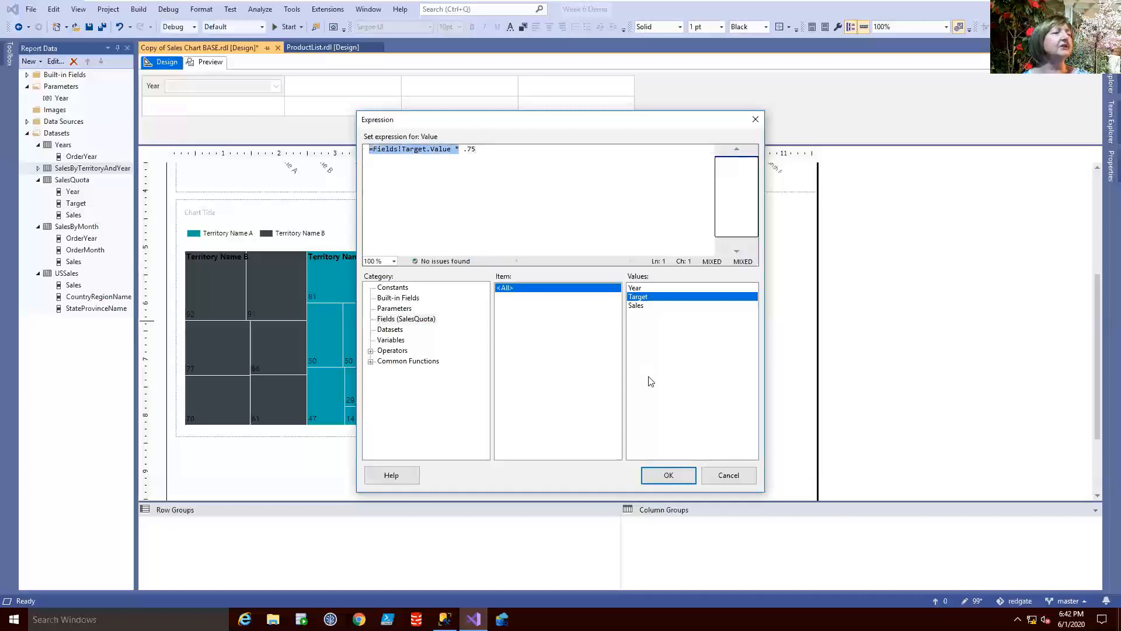
{"action": "left_click", "coordinate": [667, 475]}
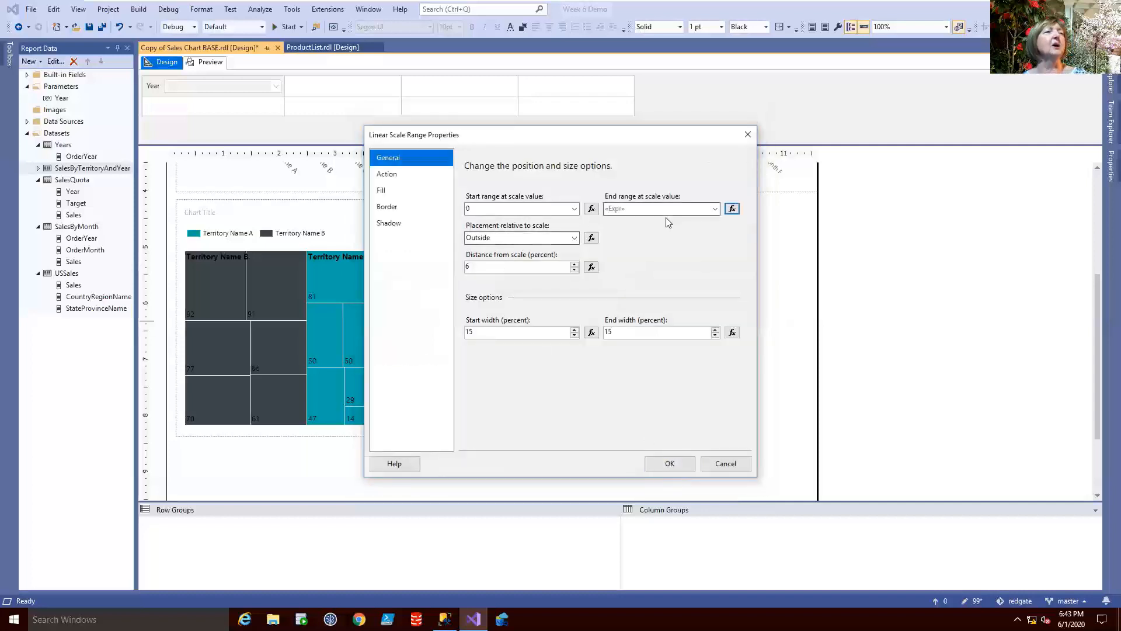
{"action": "left_click", "coordinate": [670, 462]}
Set the start scale value of LinearRange2 to the expression =Fields!Target.Value * .75
{"action": "right_click", "coordinate": [492, 299]}
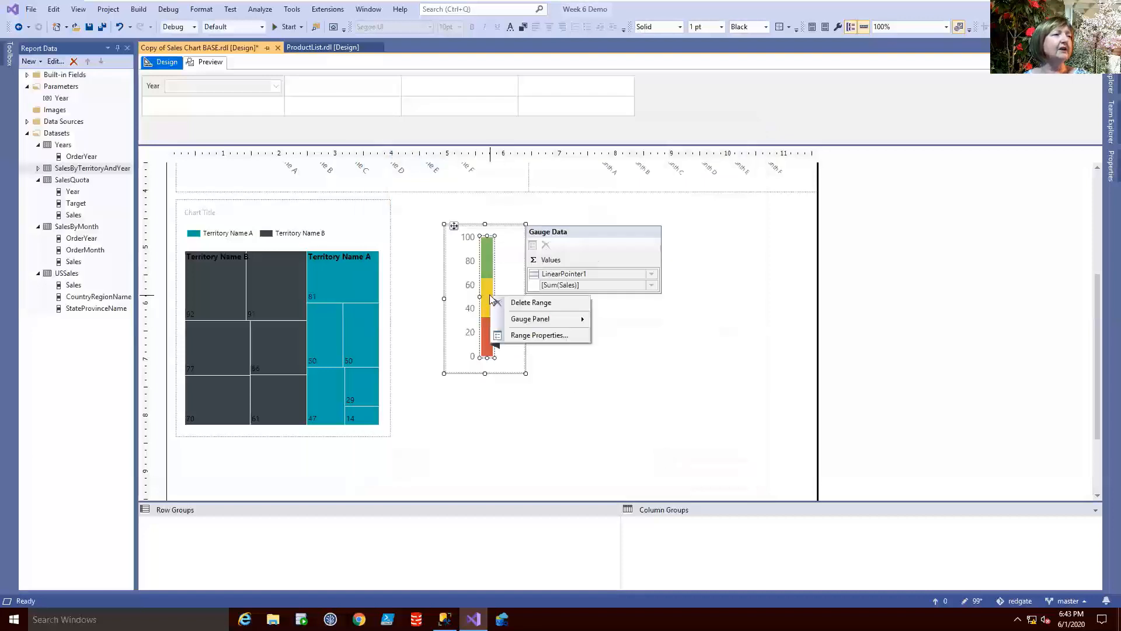
{"action": "mouse_move", "coordinate": [520, 323]}
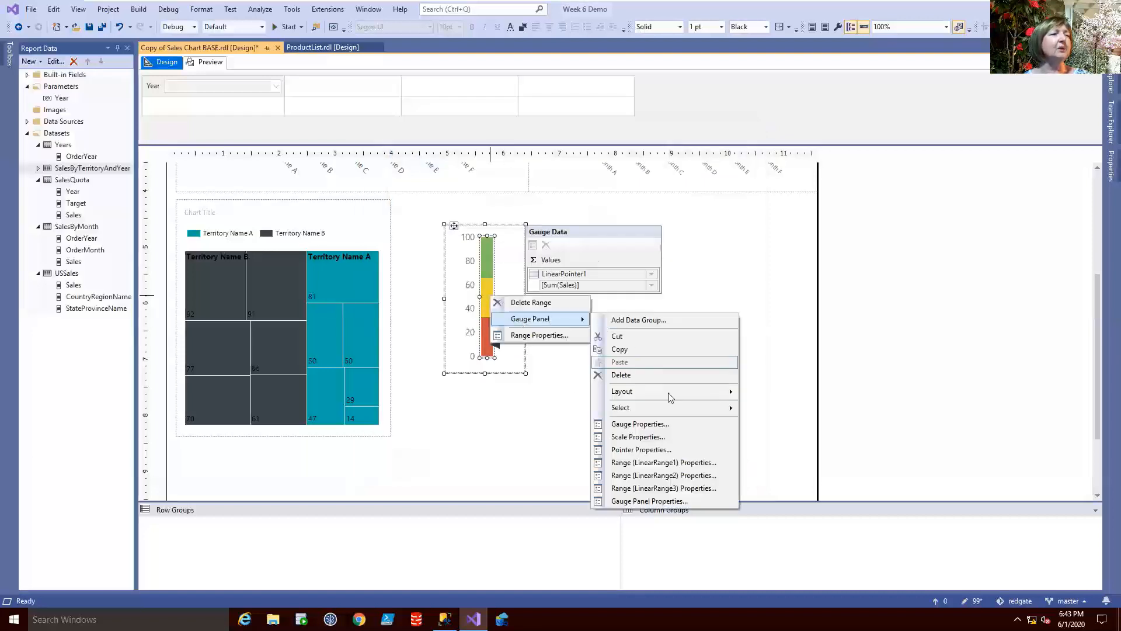
{"action": "left_click", "coordinate": [667, 475]}
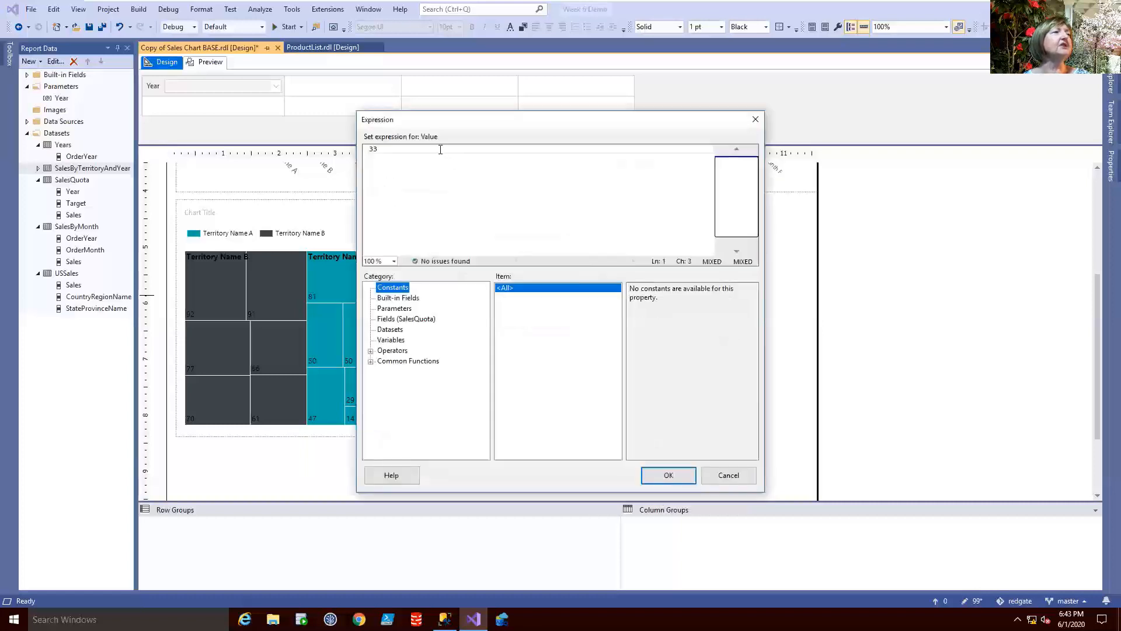
{"action": "left_click_drag", "start_coordinate": [440, 150], "coordinate": [334, 145]}
{"action": "key", "text": "ctrl+v"}
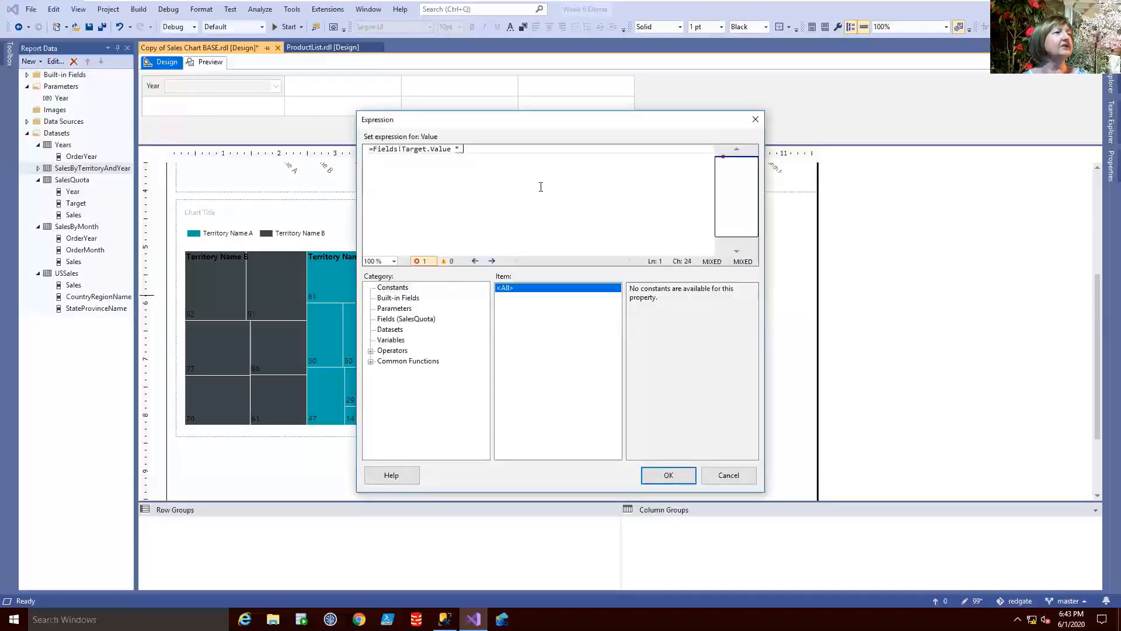
{"action": "type", "text": ".75"}
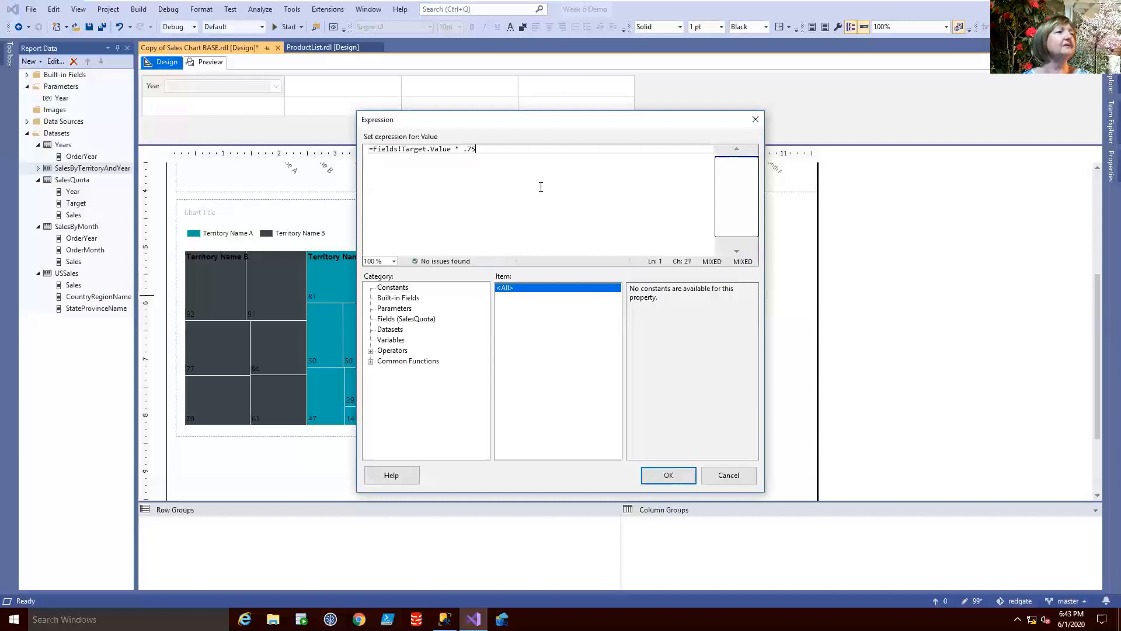
{"action": "left_click", "coordinate": [666, 475]}
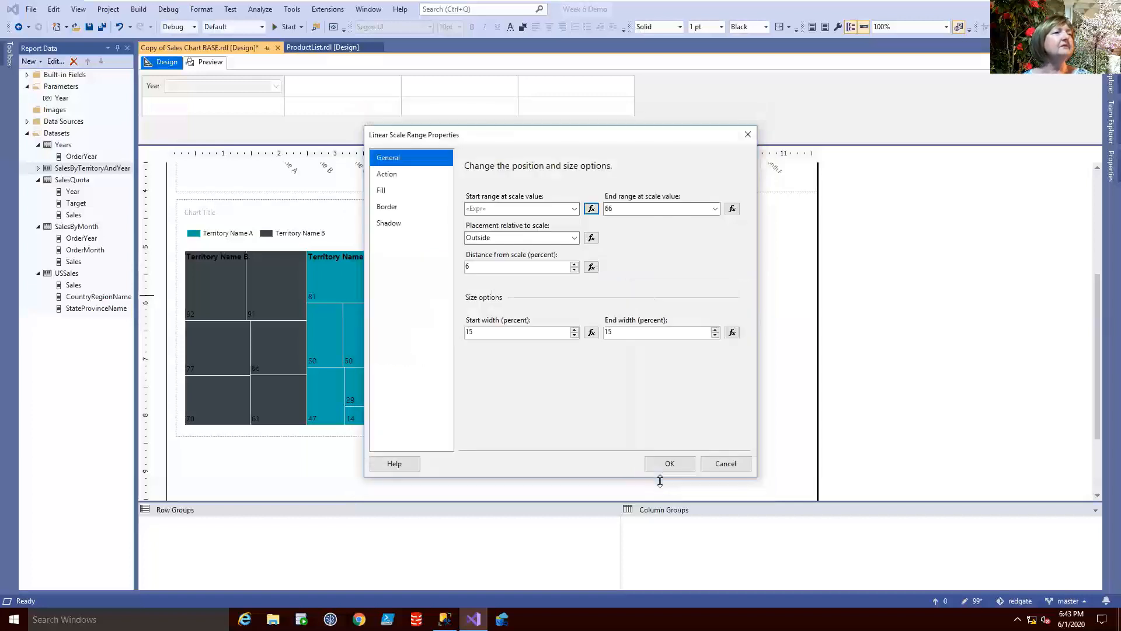
Set the end scale value of LinearRange2 to =Fields!Target.Value * .95 and apply the range properties
{"action": "left_click", "coordinate": [731, 209]}
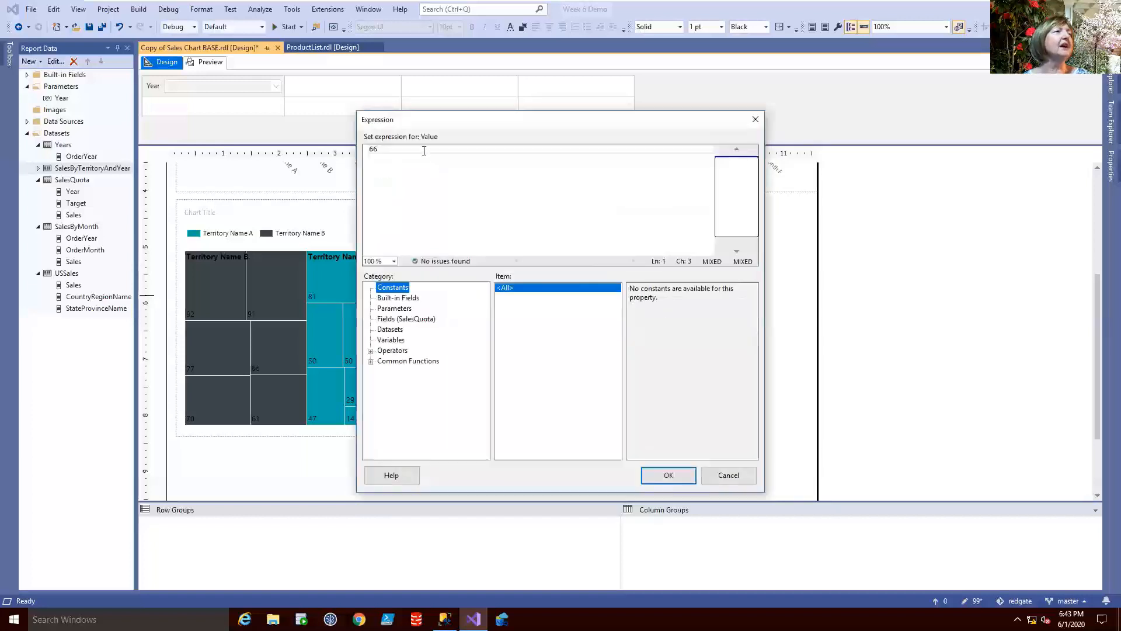
{"action": "left_click_drag", "start_coordinate": [426, 150], "coordinate": [359, 149]}
{"action": "key", "text": "ctrl+v"}
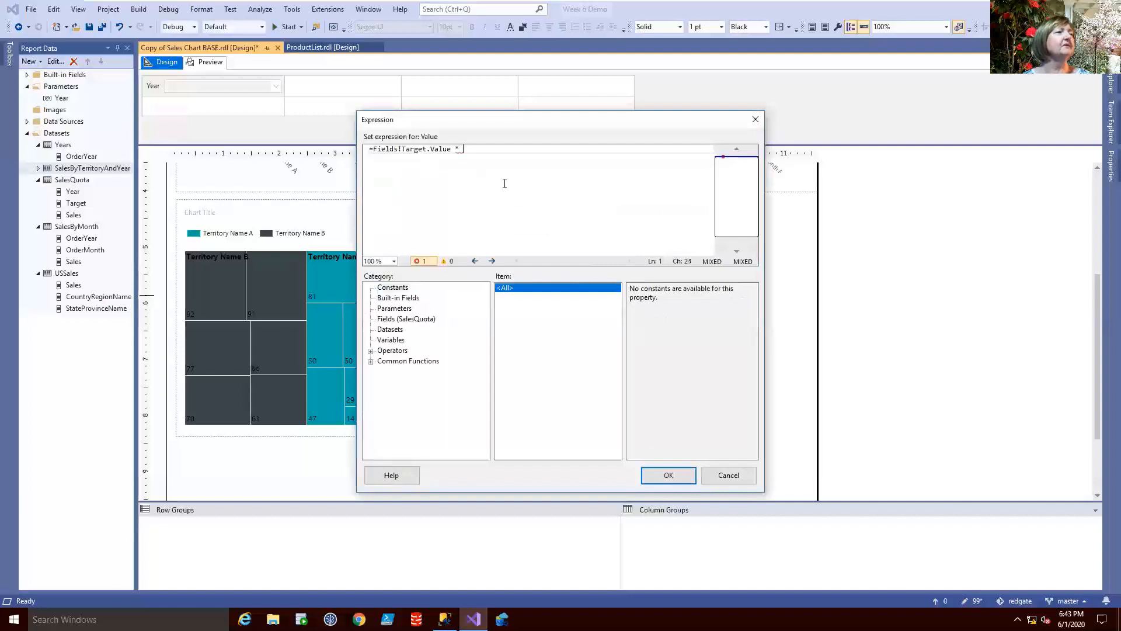
{"action": "type", "text": ".95"}
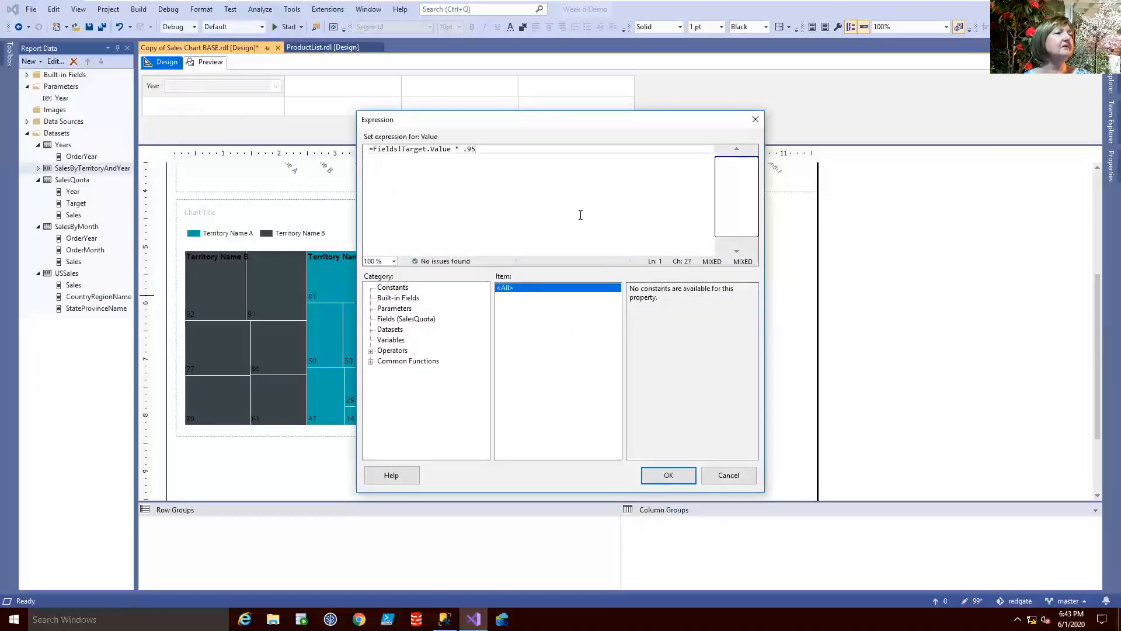
{"action": "left_click", "coordinate": [668, 476]}
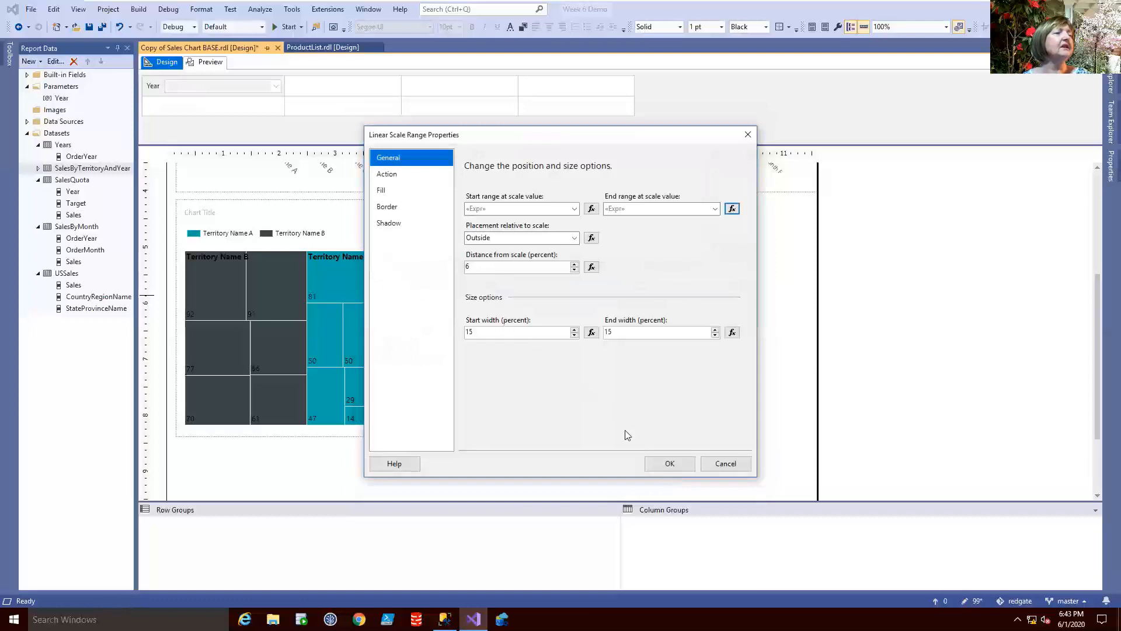
{"action": "left_click", "coordinate": [658, 464]}
{"action": "right_click", "coordinate": [489, 251]}
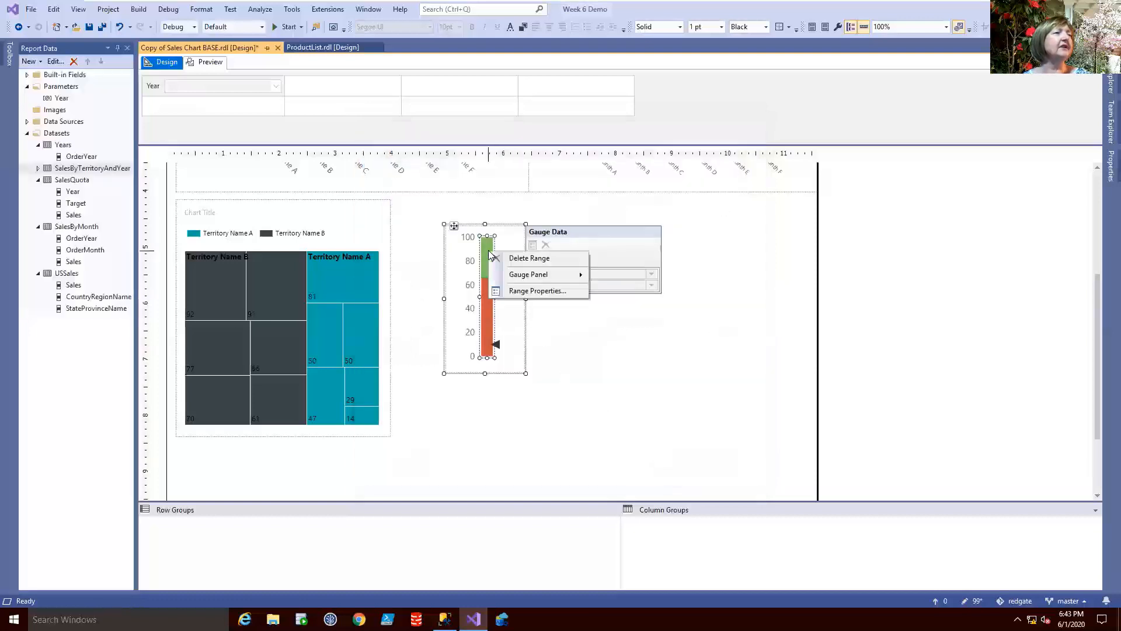
{"action": "mouse_move", "coordinate": [503, 274]}
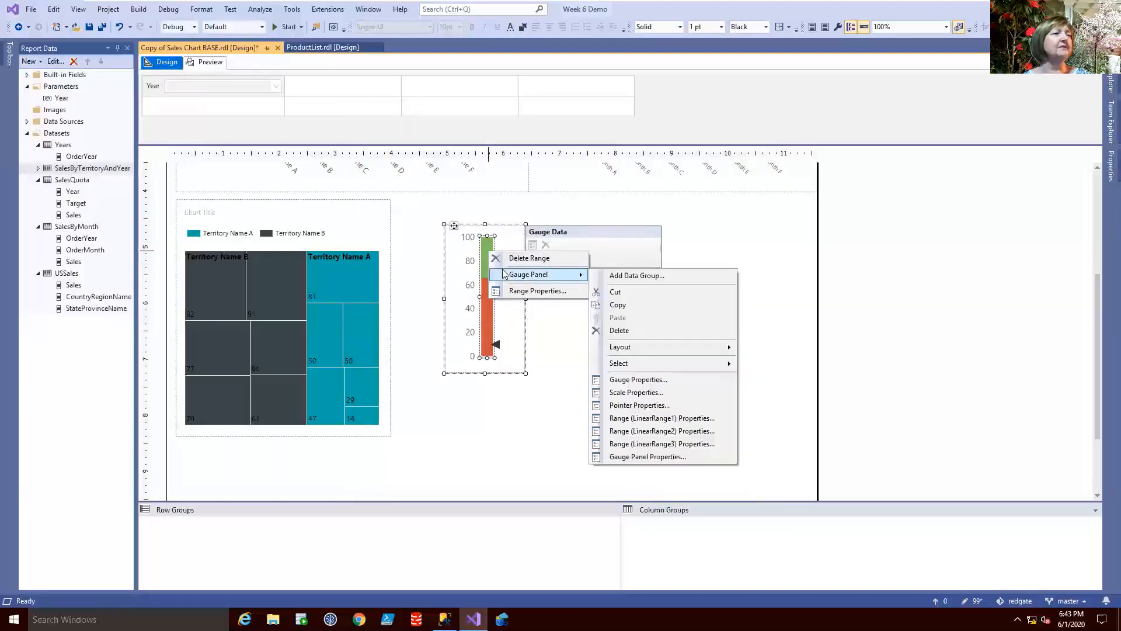
{"action": "left_click", "coordinate": [657, 419]}
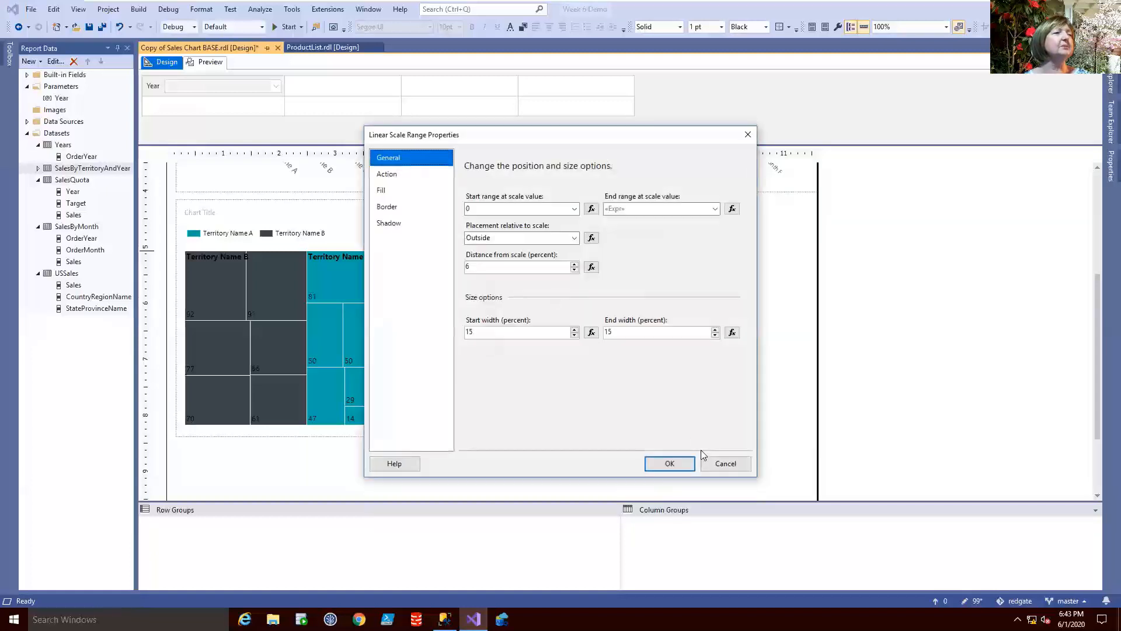
{"action": "left_click", "coordinate": [733, 466]}
Set the start scale value of LinearRange3 to the expression =Fields!Target.Value * .95
{"action": "right_click", "coordinate": [493, 265]}
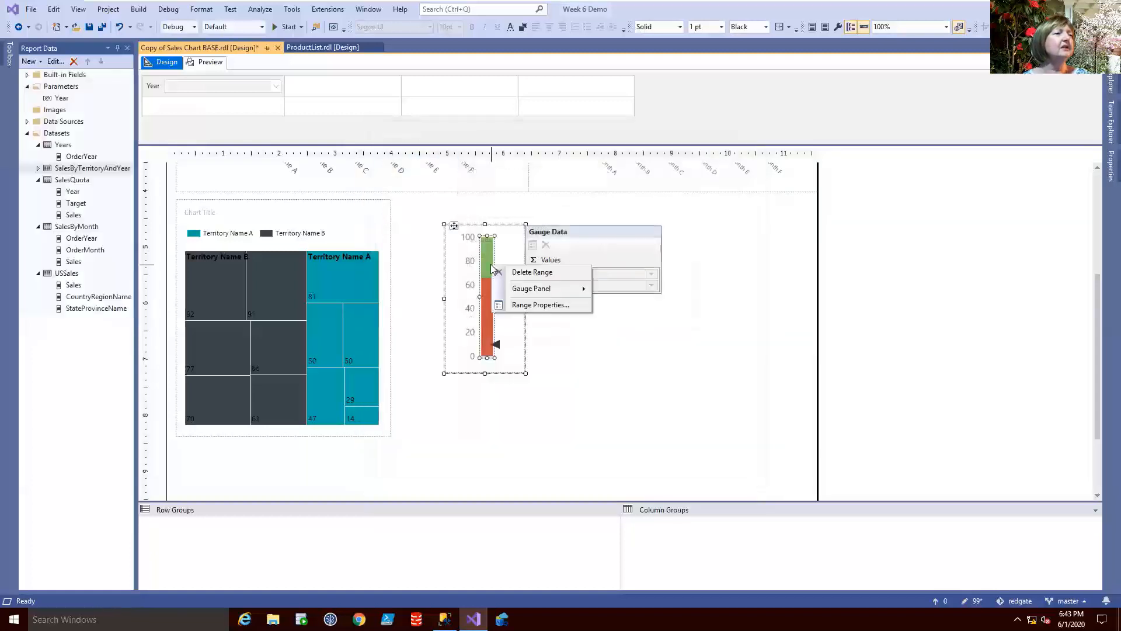
{"action": "mouse_move", "coordinate": [555, 290]}
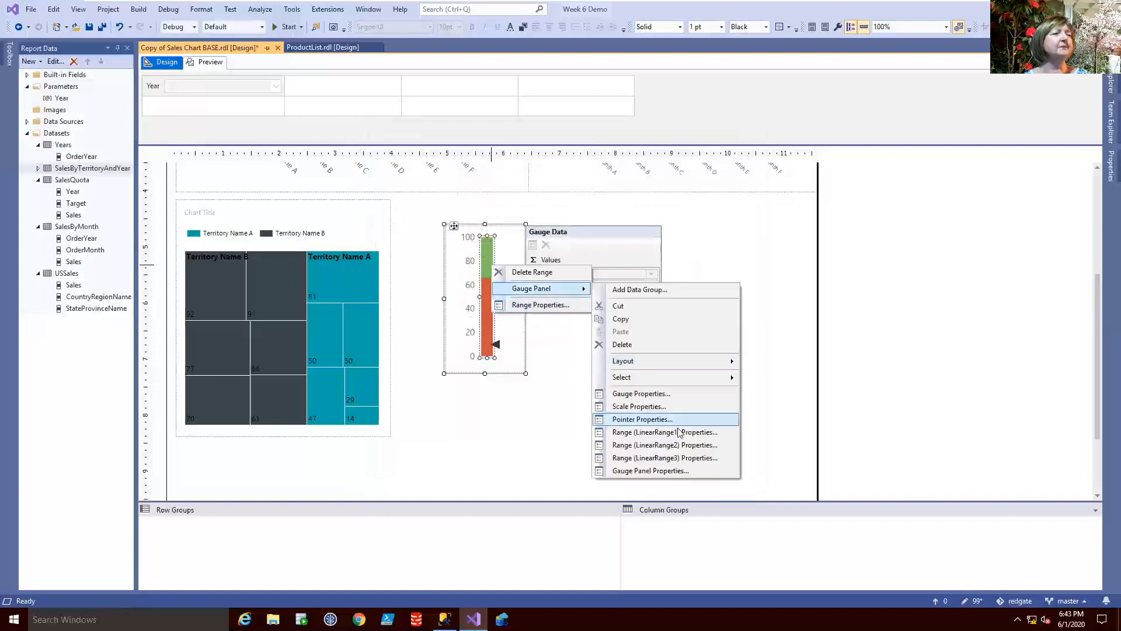
{"action": "left_click", "coordinate": [680, 457]}
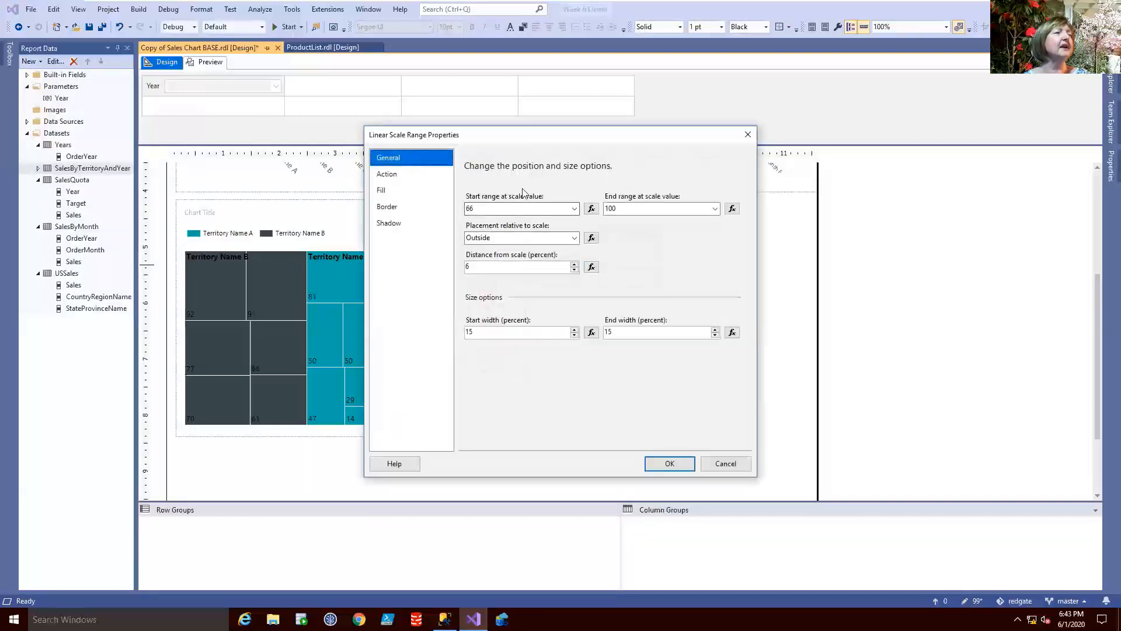
{"action": "left_click", "coordinate": [587, 211]}
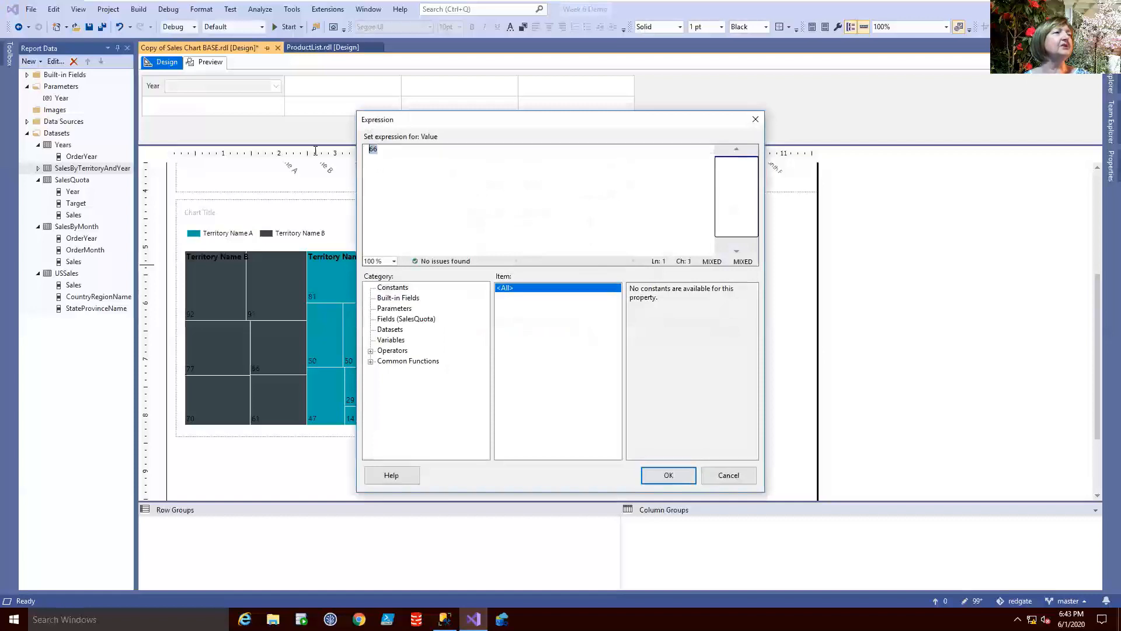
{"action": "key", "text": "ctrl+v"}
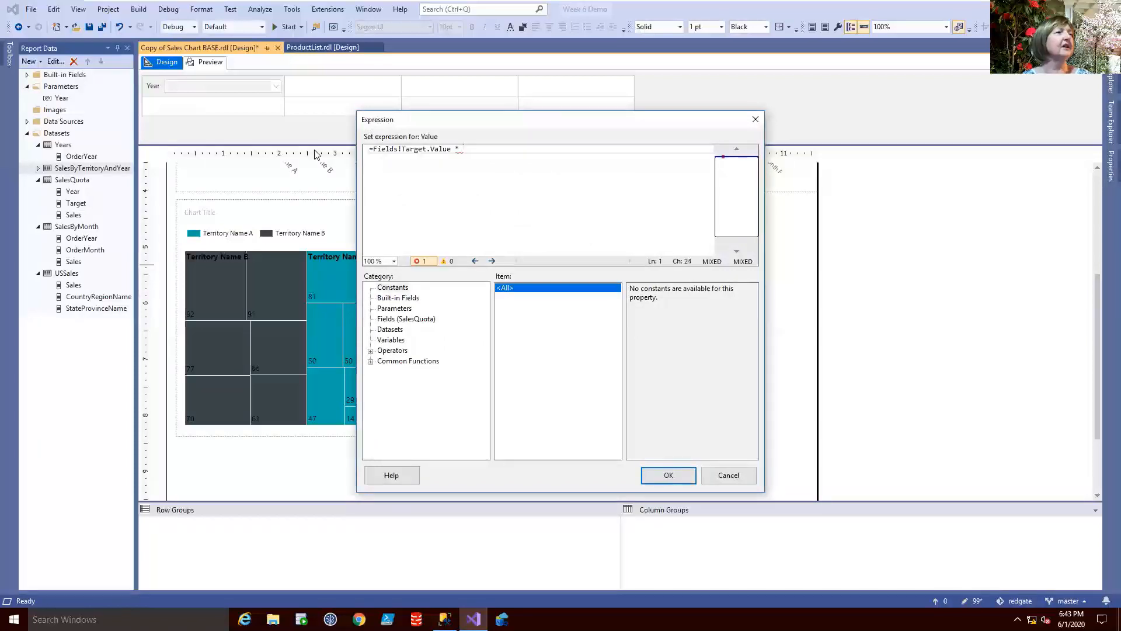
{"action": "type", "text": ".95"}
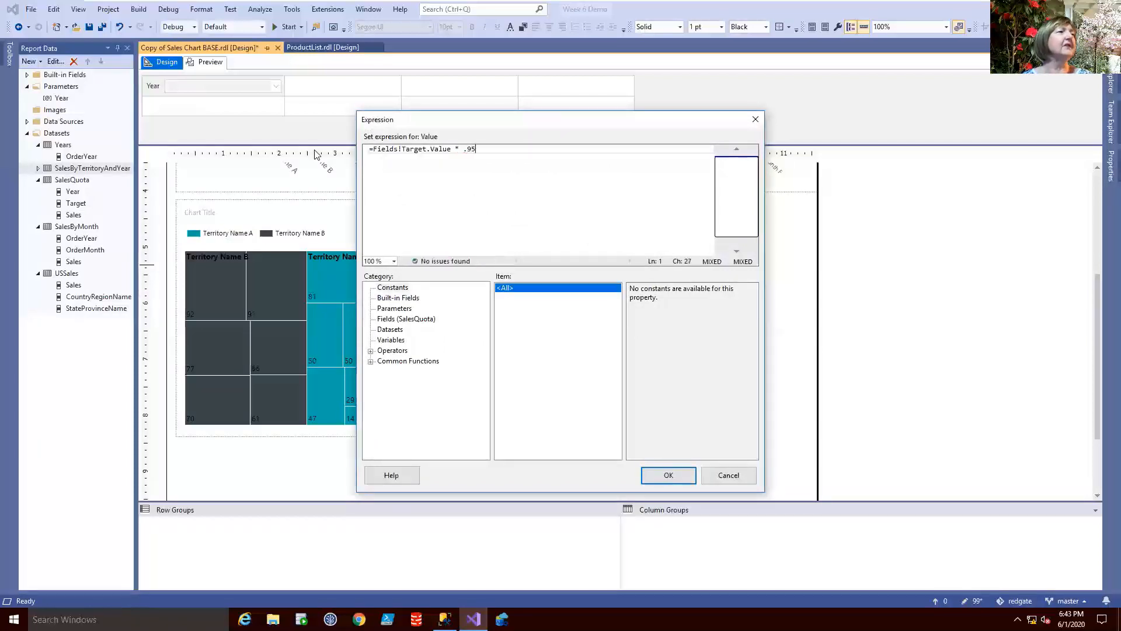
{"action": "left_click", "coordinate": [667, 474]}
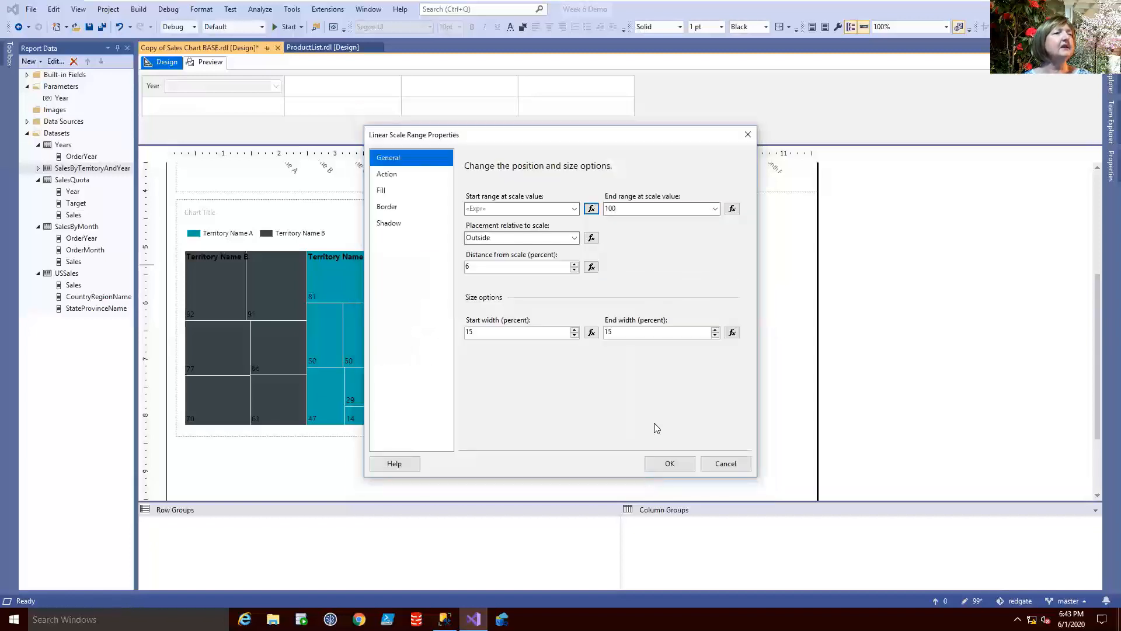
Set the end scale value of LinearRange3 to the expression =Fields!Target.Value * 1.25 and apply the range properties
{"action": "left_click", "coordinate": [732, 208]}
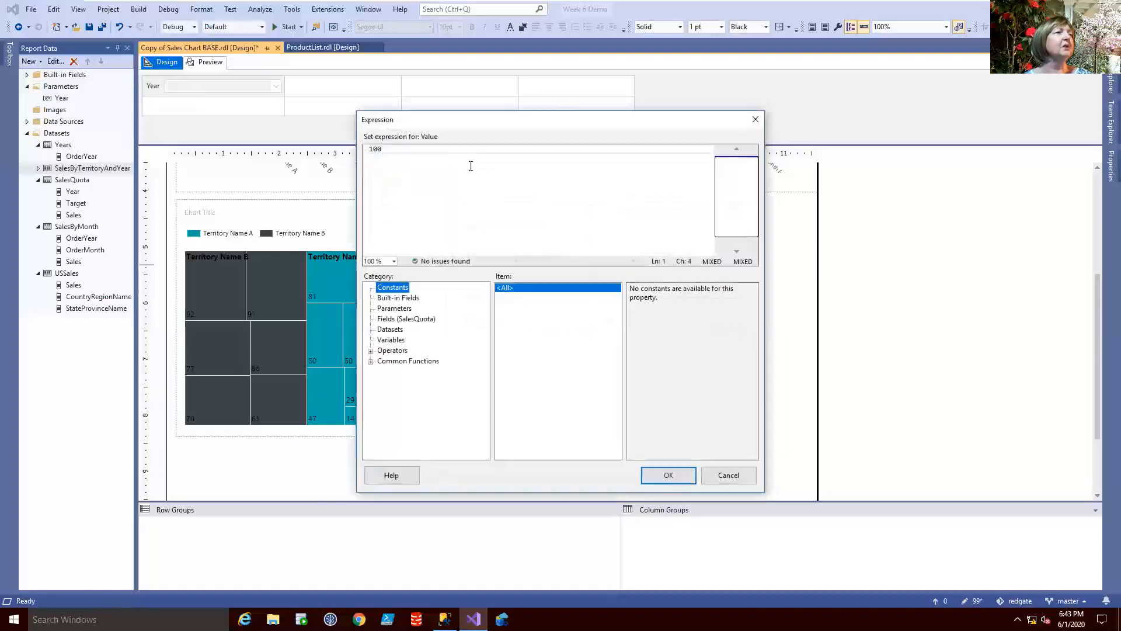
{"action": "key", "text": "ctrl+v"}
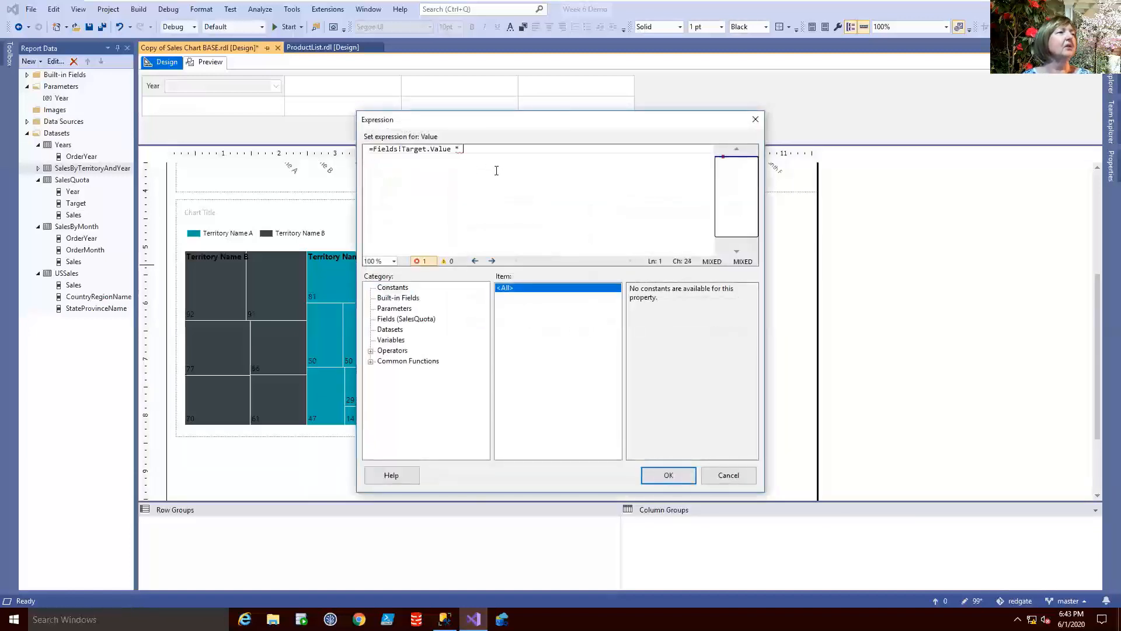
{"action": "type", "text": "1.25"}
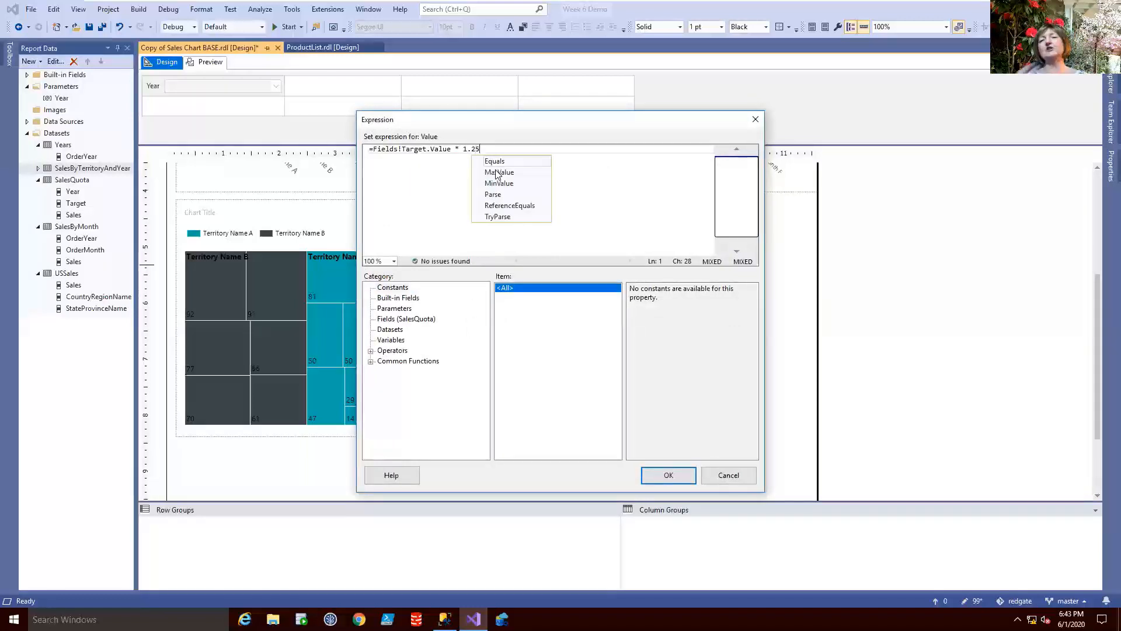
{"action": "left_click", "coordinate": [438, 205]}
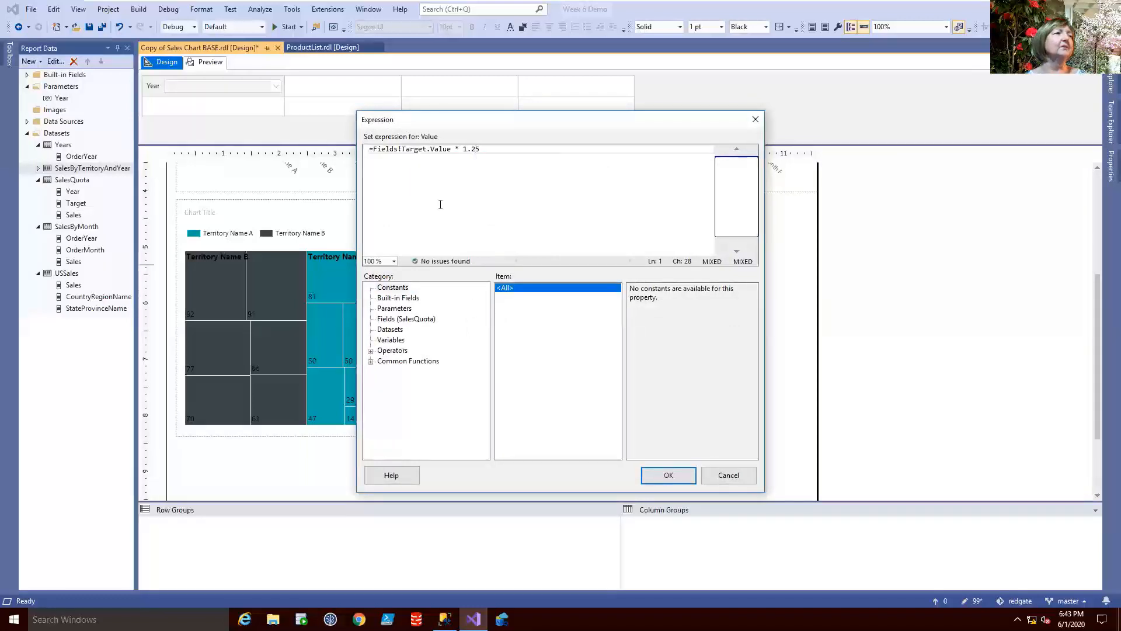
{"action": "left_click", "coordinate": [669, 474]}
{"action": "left_click", "coordinate": [670, 463]}
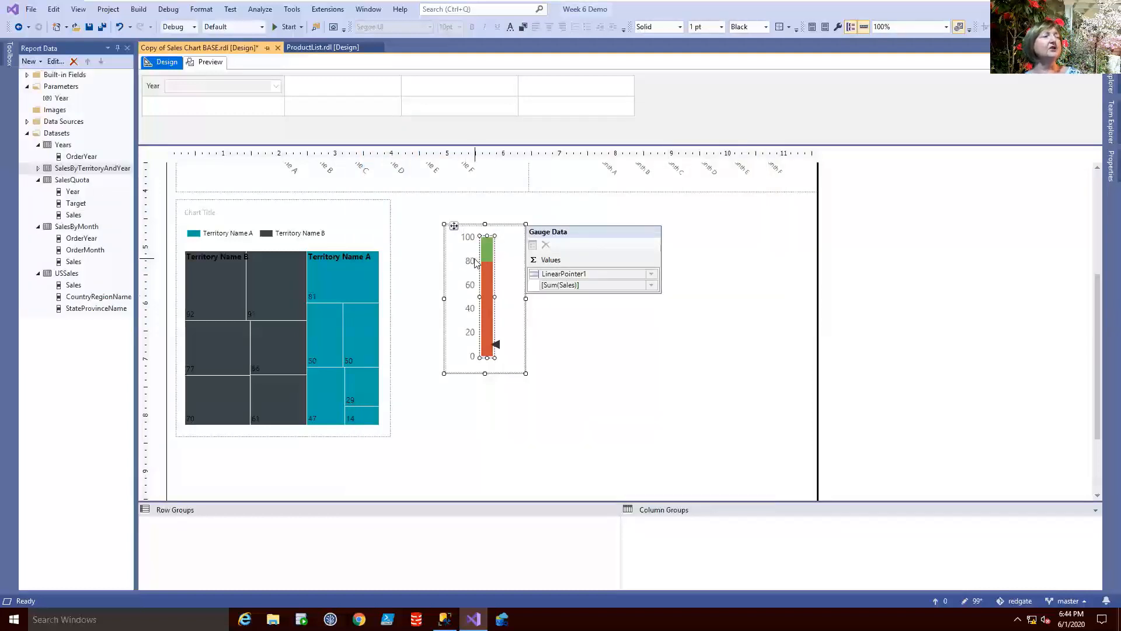
Set the linear gauge scale's maximum to the expression =Fields!Target.Value * 1.25 and apply the scale properties
{"action": "right_click", "coordinate": [476, 264]}
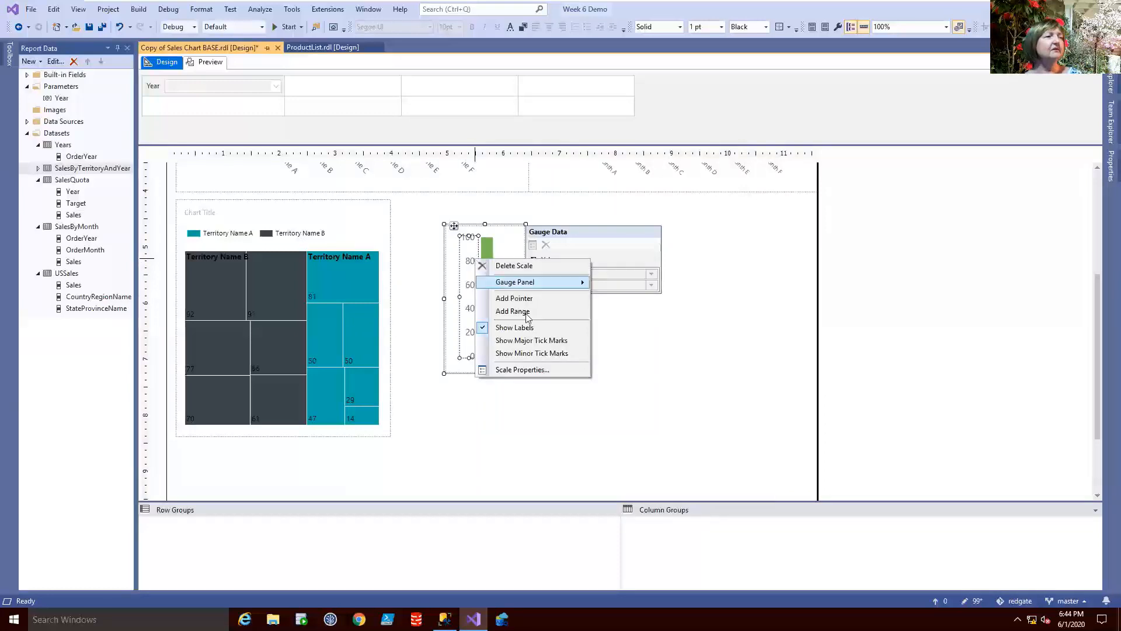
{"action": "left_click", "coordinate": [525, 371]}
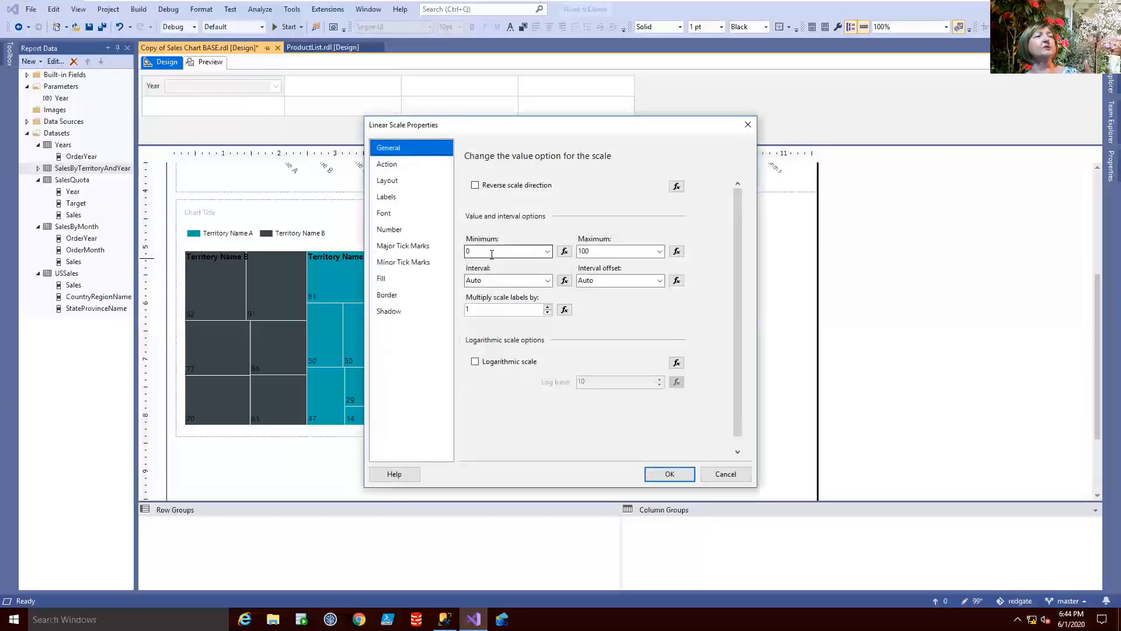
{"action": "left_click", "coordinate": [676, 250]}
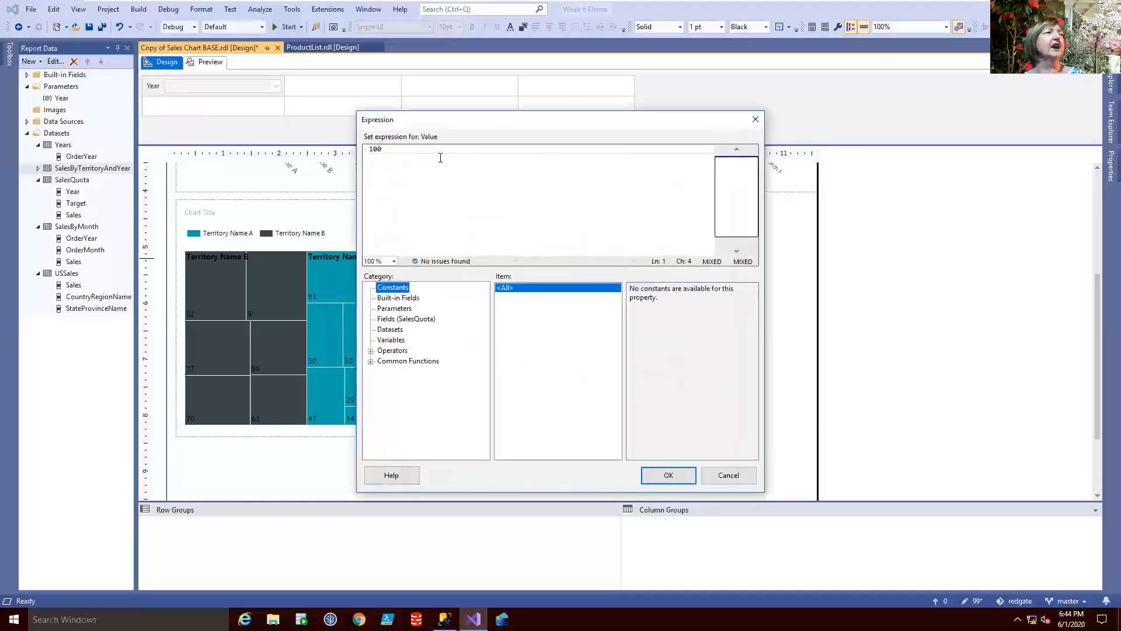
{"action": "key", "text": "ctrl+a"}
{"action": "type", "text": "=Fields!Target.Value *"}
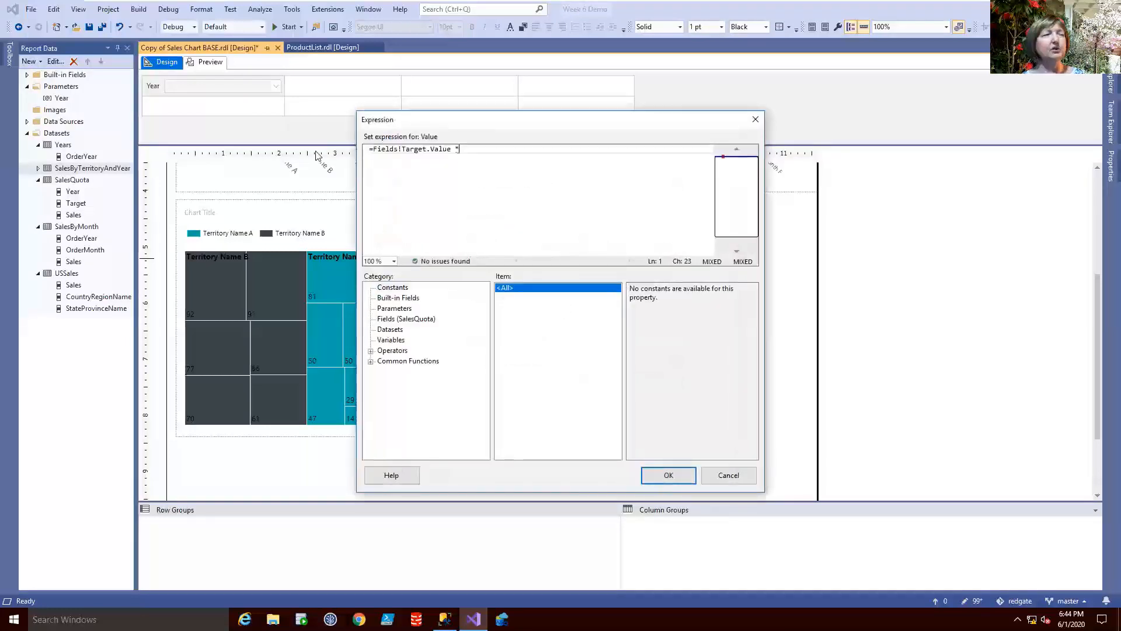
{"action": "type", "text": "1.25"}
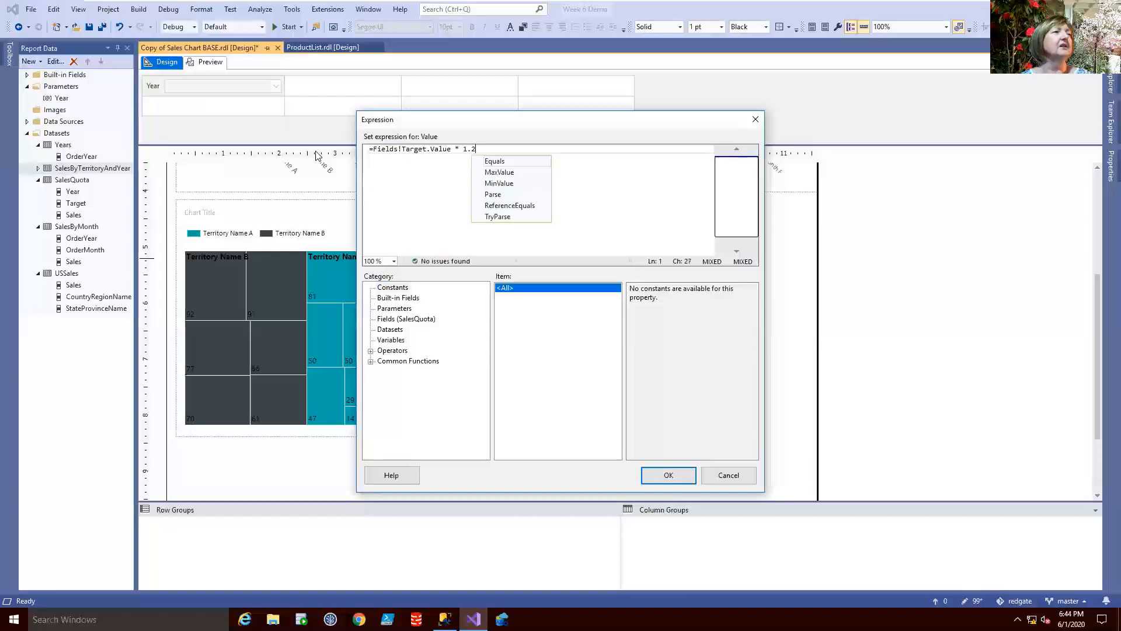
{"action": "left_click", "coordinate": [423, 173]}
{"action": "left_click", "coordinate": [670, 476]}
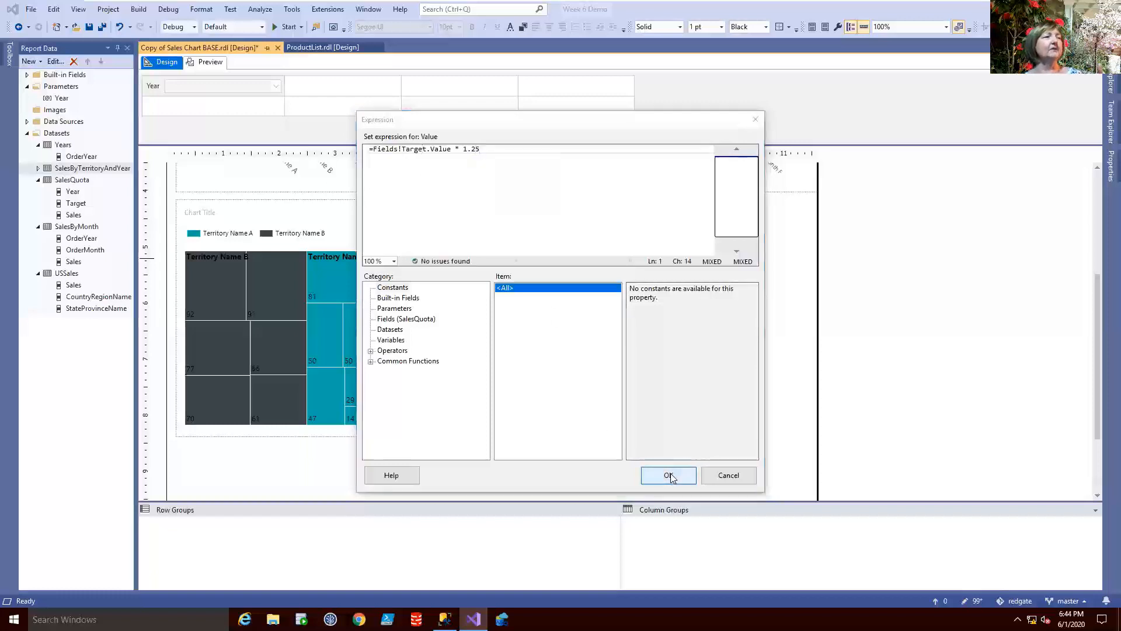
{"action": "left_click", "coordinate": [668, 473]}
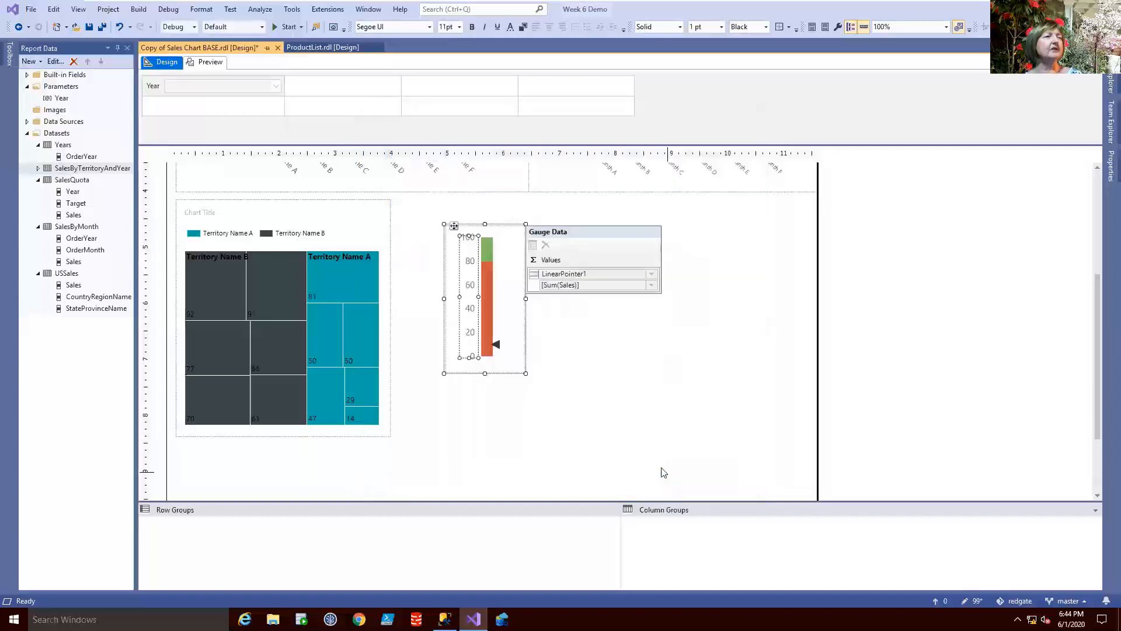
{"action": "right_click", "coordinate": [466, 252]}
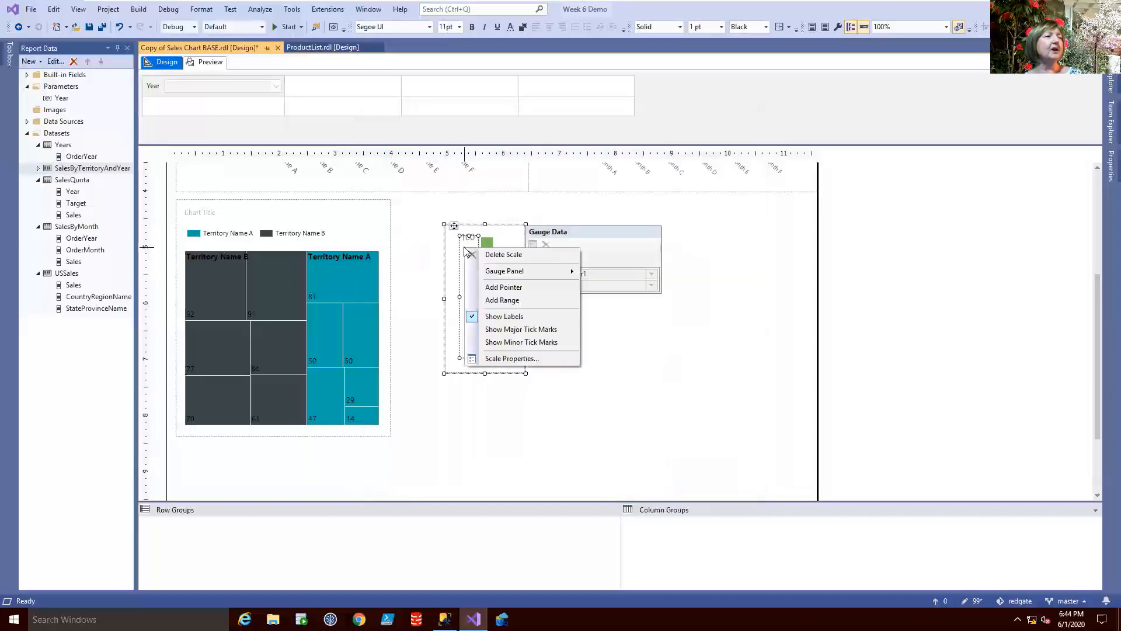
{"action": "left_click", "coordinate": [499, 359]}
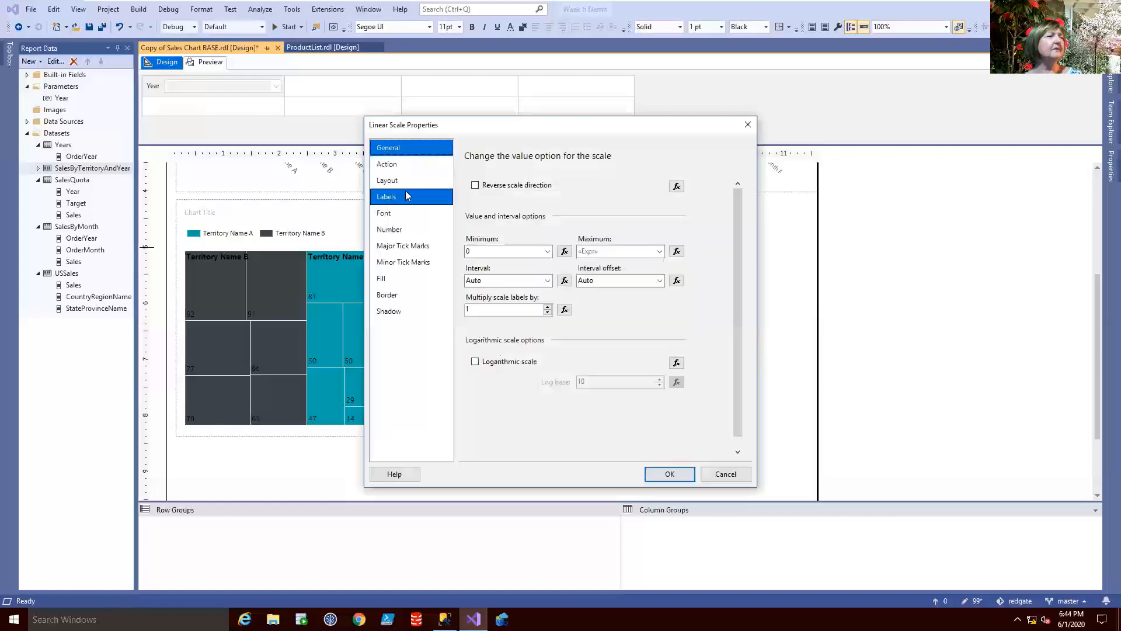
{"action": "left_click", "coordinate": [400, 185]}
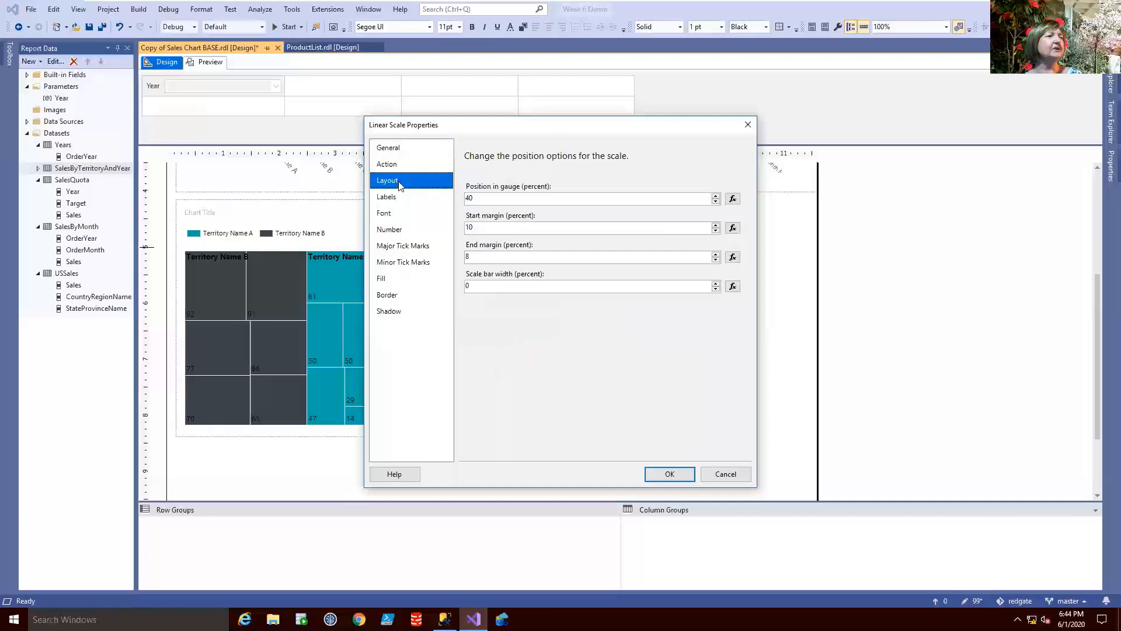
{"action": "left_click", "coordinate": [401, 149]}
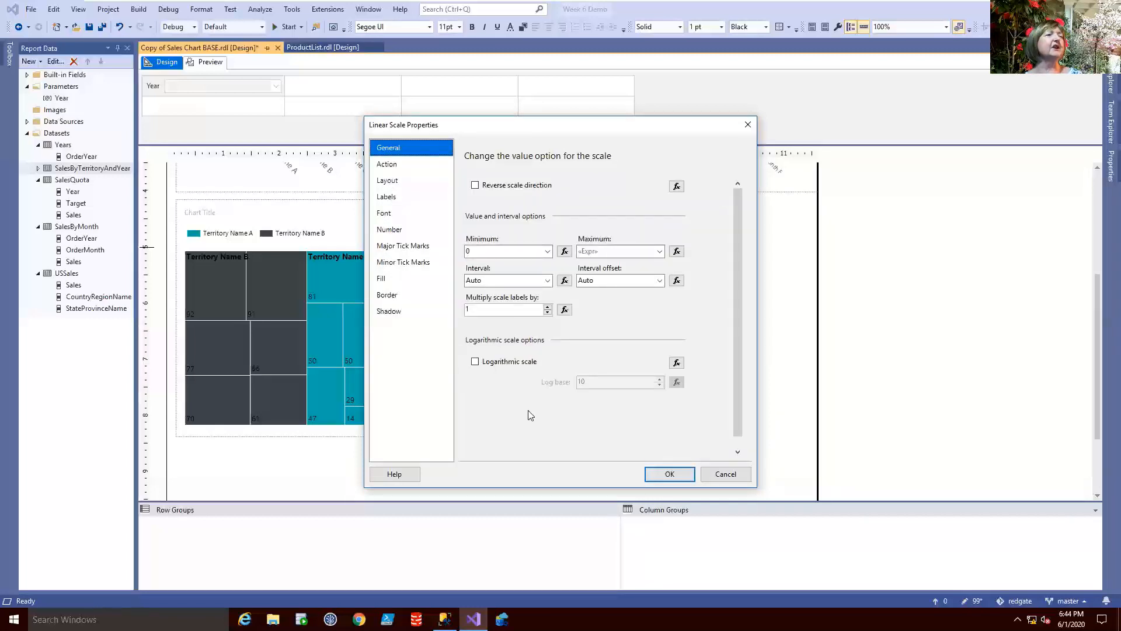
{"action": "left_click", "coordinate": [726, 476]}
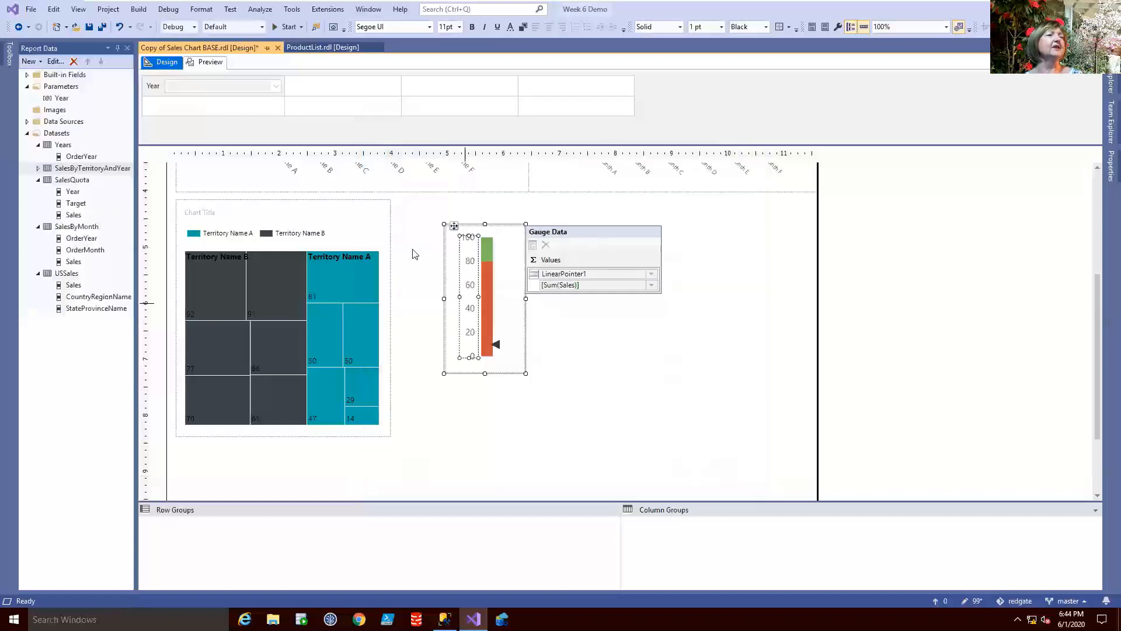
Preview the report for the year 2012 to check the gauge, and return to the report design
{"action": "left_click", "coordinate": [209, 63]}
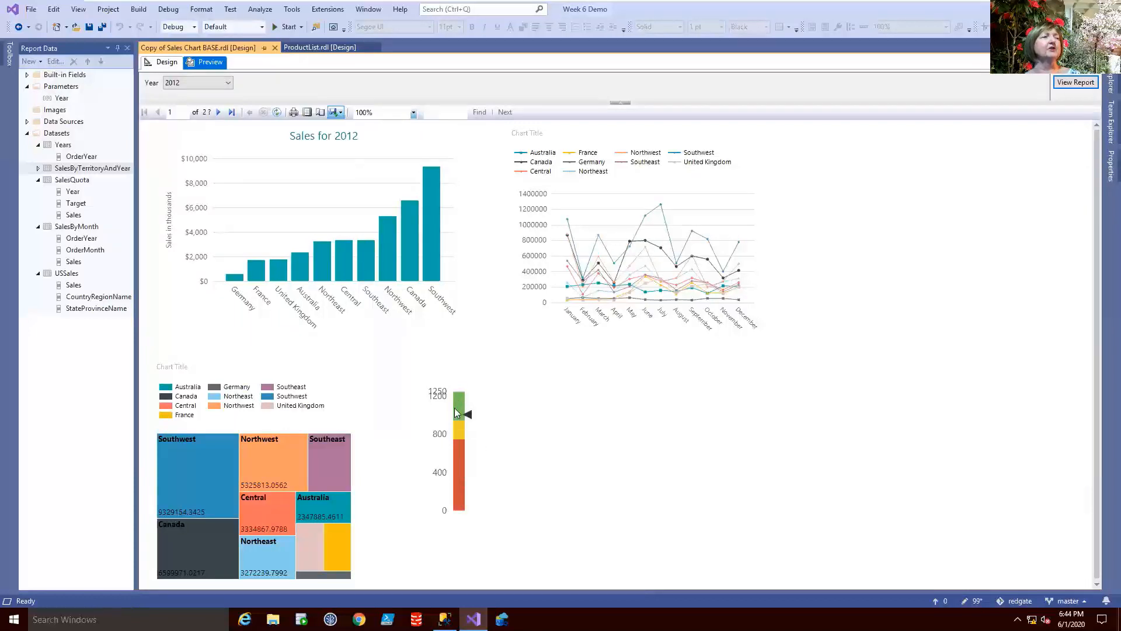
{"action": "left_click", "coordinate": [163, 65]}
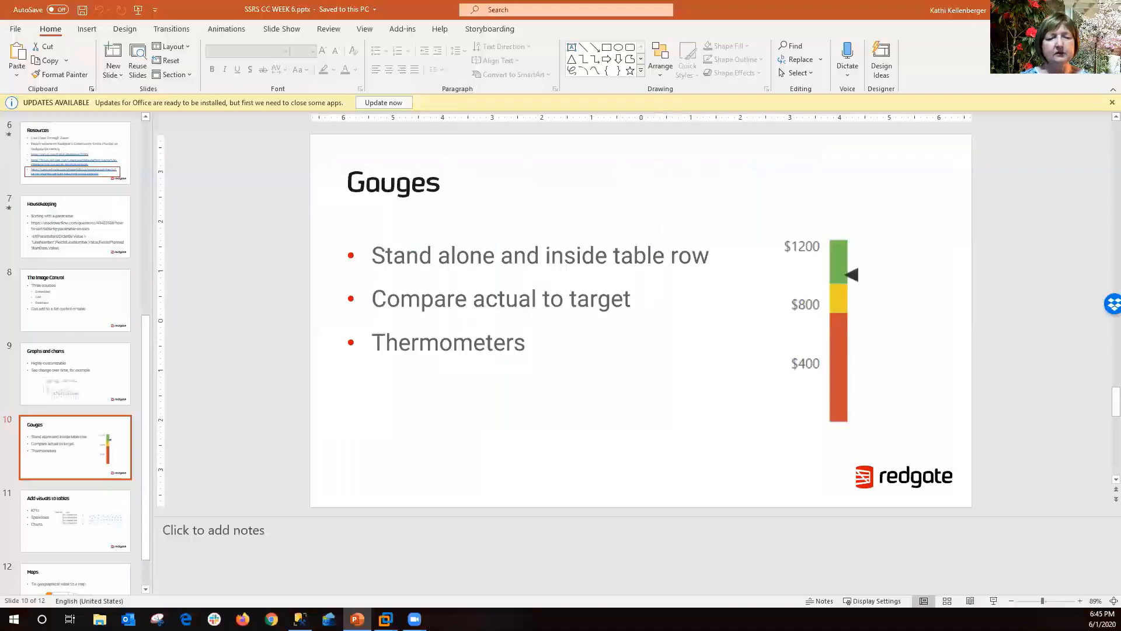
In PowerPoint, start the slide show from the Gauges slide and advance to the "Add visuals to tables" slide
{"action": "key", "text": "shift+F5"}
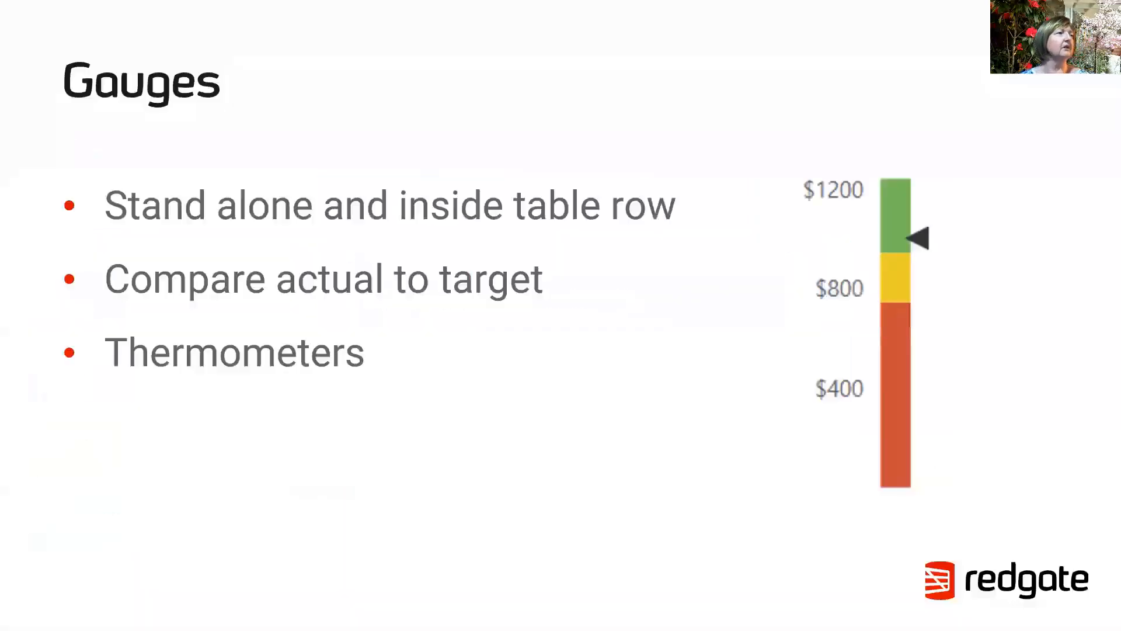
{"action": "left_click", "coordinate": [625, 487]}
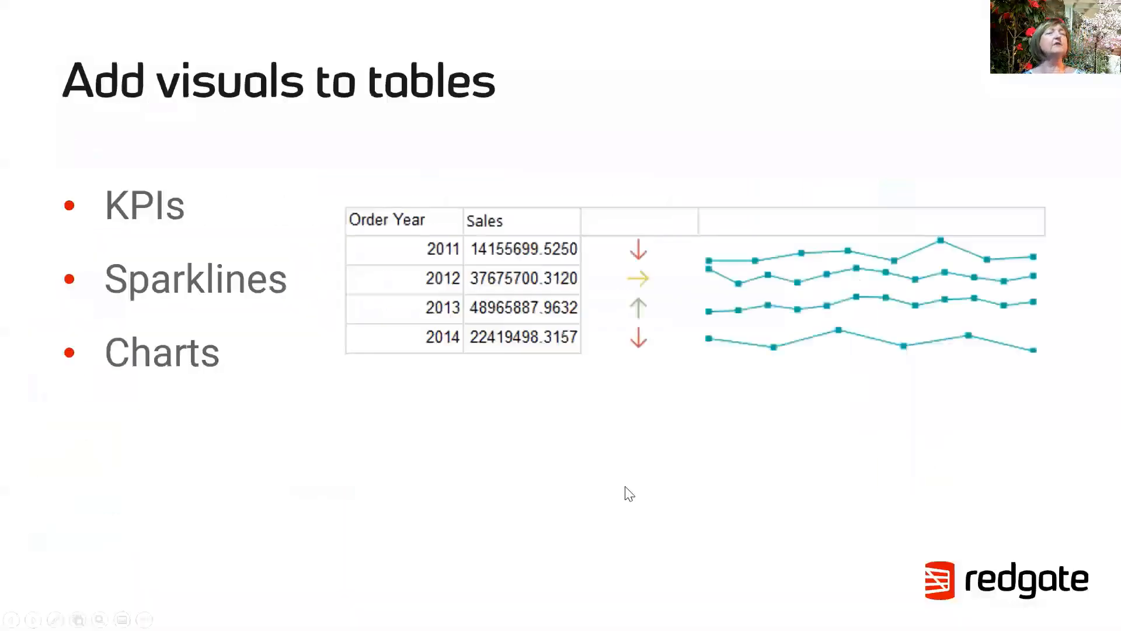
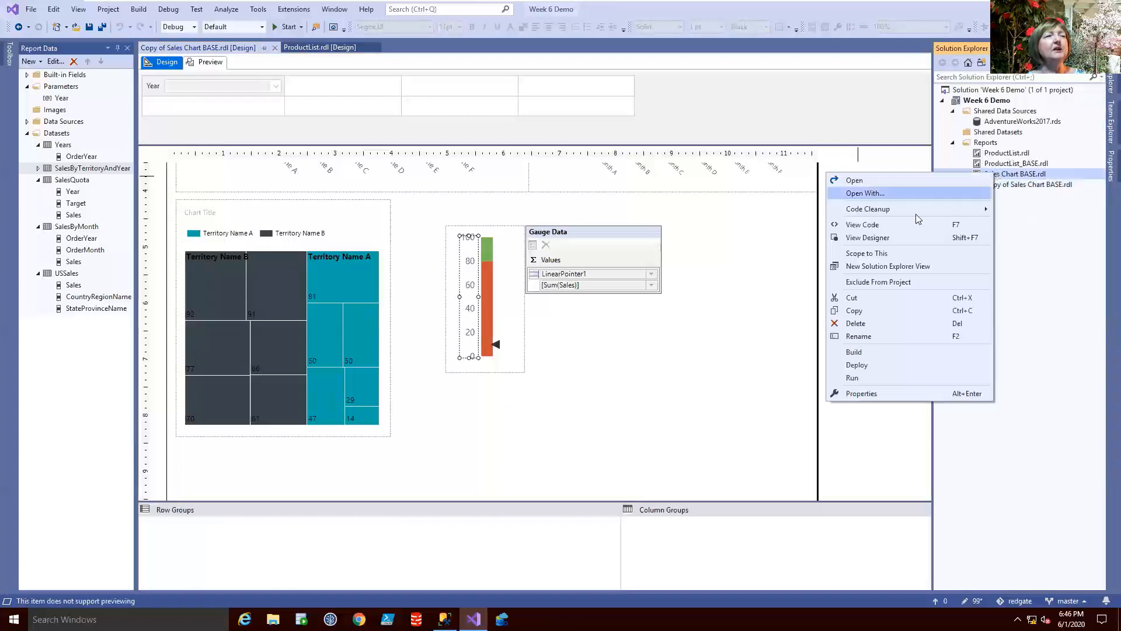
{"action": "left_click", "coordinate": [873, 311]}
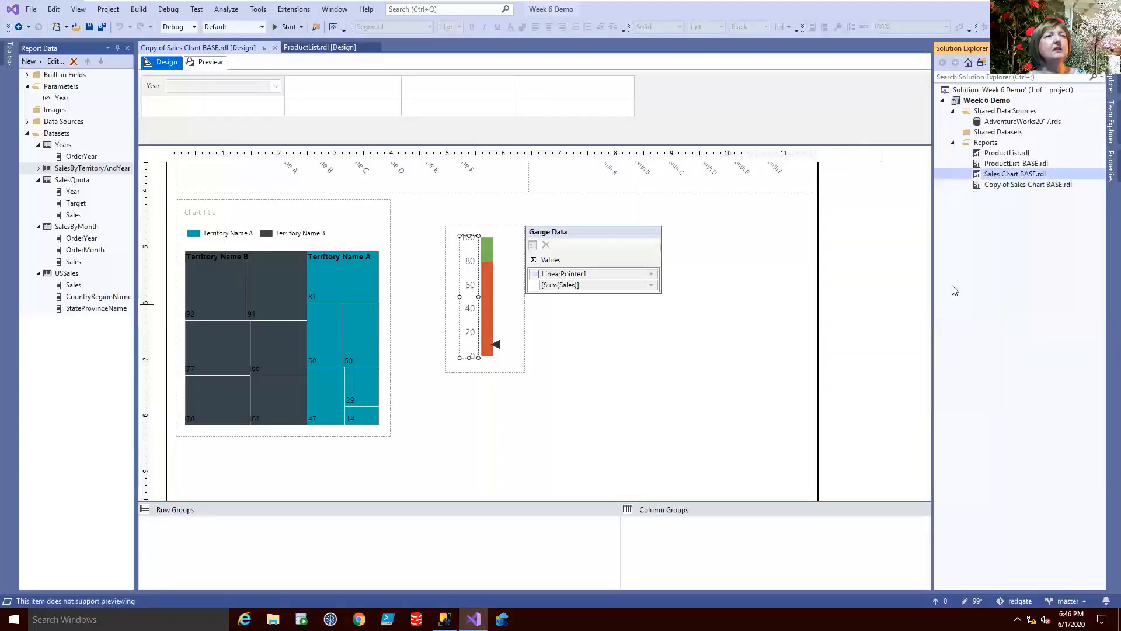
{"action": "right_click", "coordinate": [972, 101]}
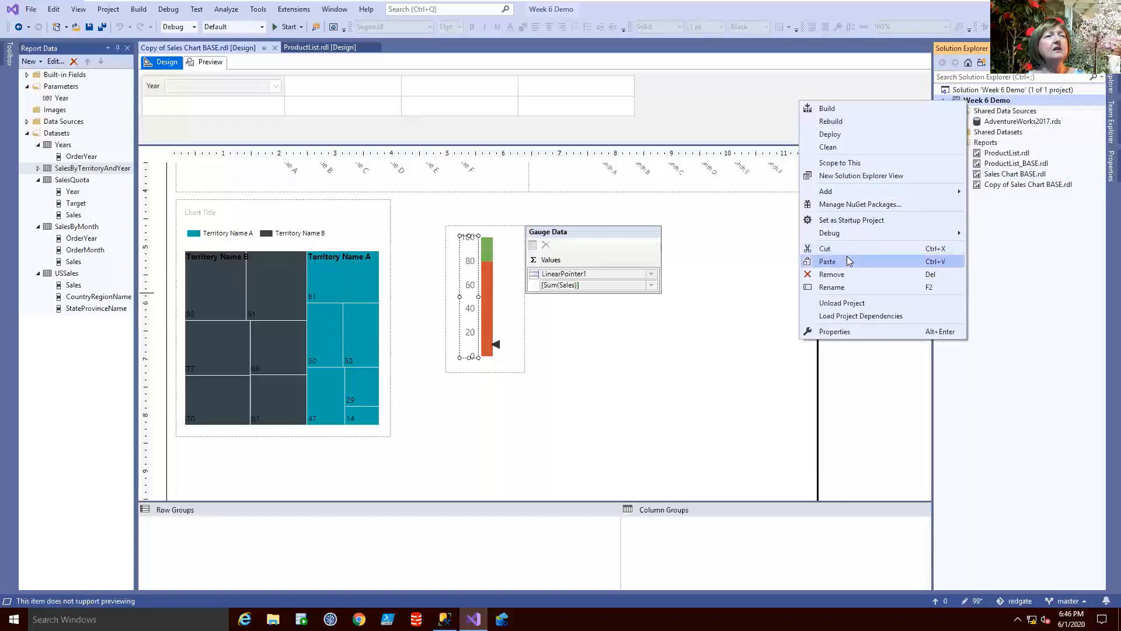
{"action": "left_click", "coordinate": [1067, 215]}
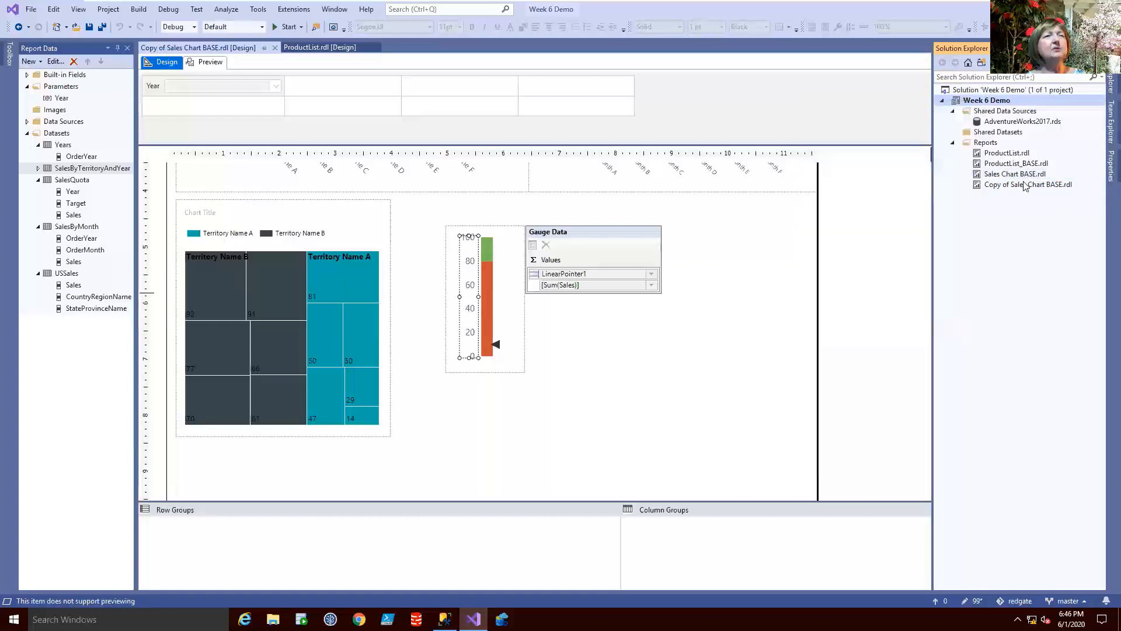
Duplicate the report Sales Chart BASE.rdl within the Week 6 Demo project and open the new copy in the designer
{"action": "right_click", "coordinate": [1004, 174]}
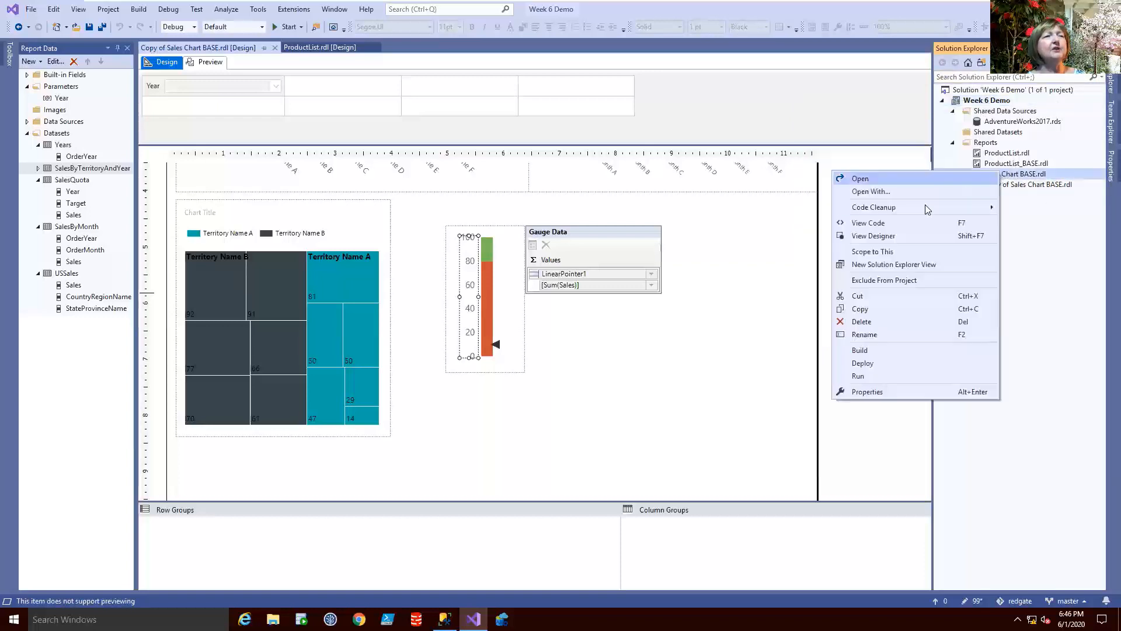
{"action": "left_click", "coordinate": [870, 310]}
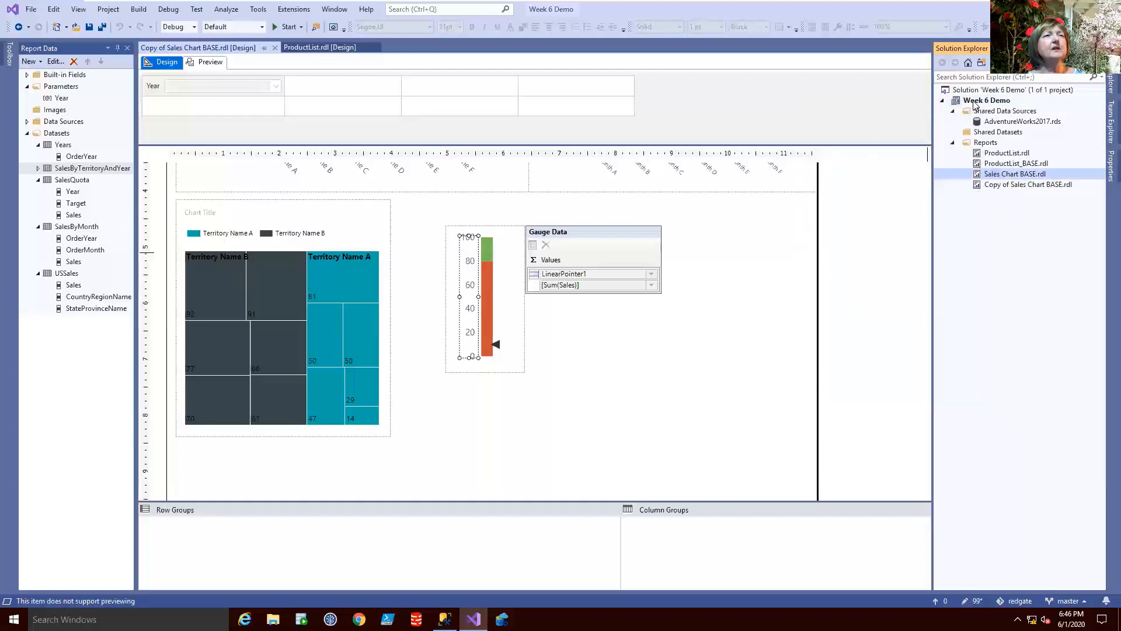
{"action": "left_click", "coordinate": [974, 102]}
{"action": "right_click", "coordinate": [974, 104]}
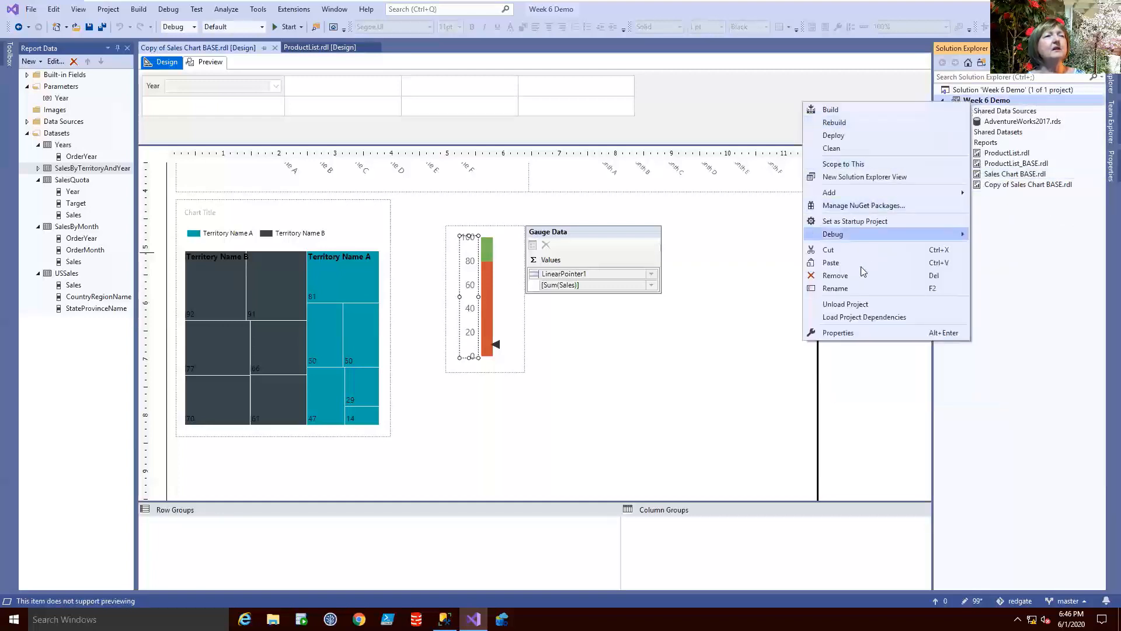
{"action": "left_click", "coordinate": [908, 272]}
{"action": "left_click", "coordinate": [1026, 197]}
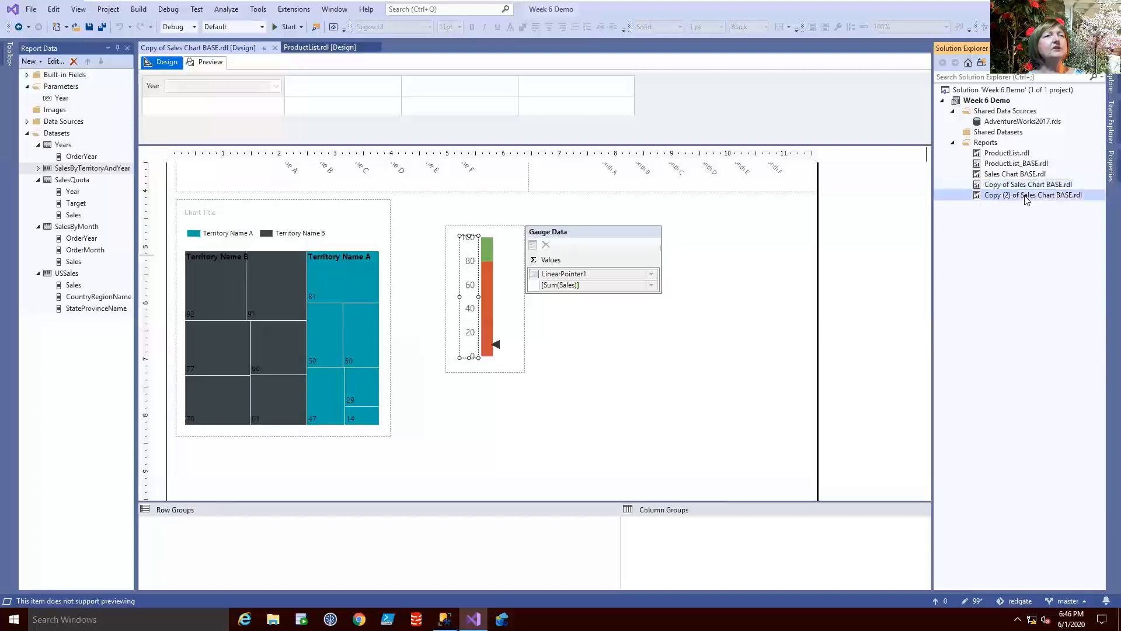
{"action": "double_click", "coordinate": [1027, 197]}
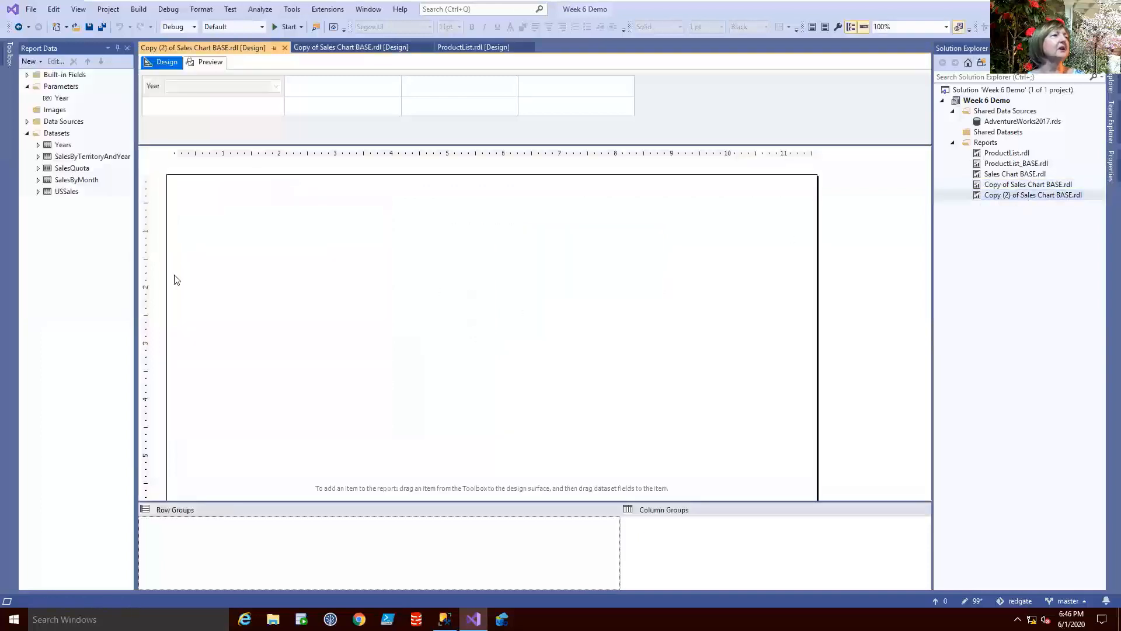
Insert a table near the upper-left corner of the empty report body
{"action": "right_click", "coordinate": [224, 214]}
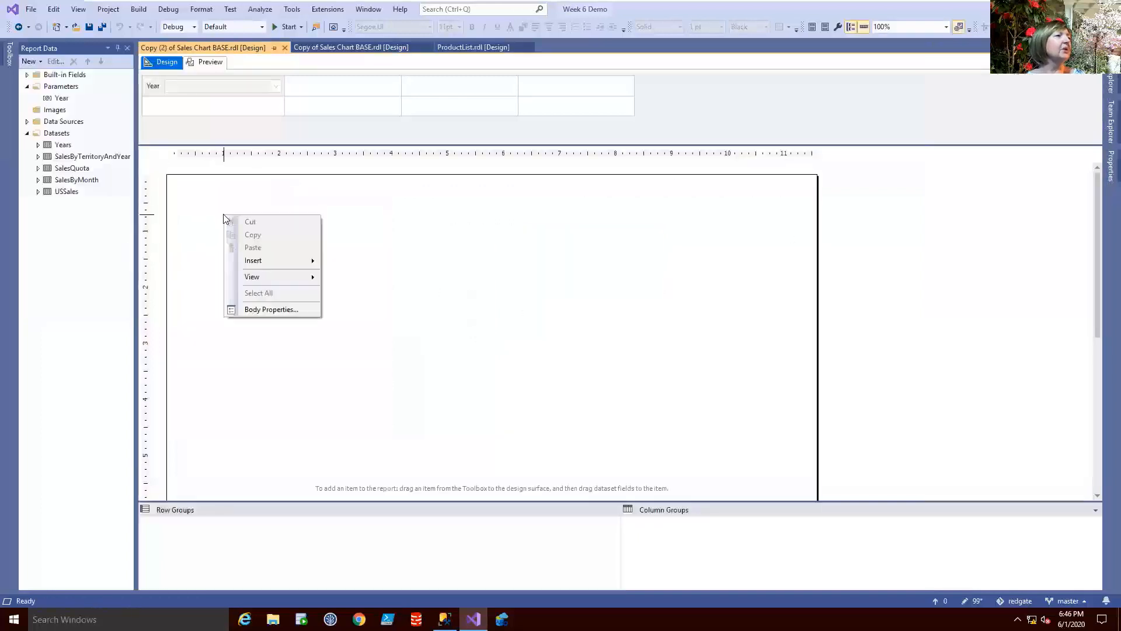
{"action": "mouse_move", "coordinate": [261, 264]}
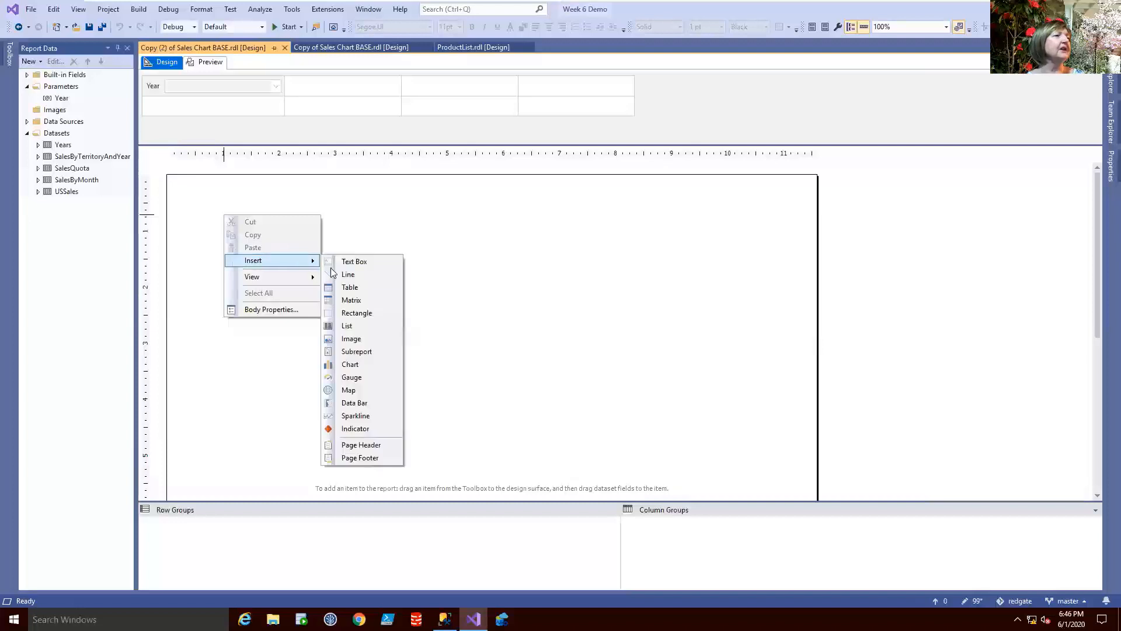
{"action": "left_click", "coordinate": [346, 289]}
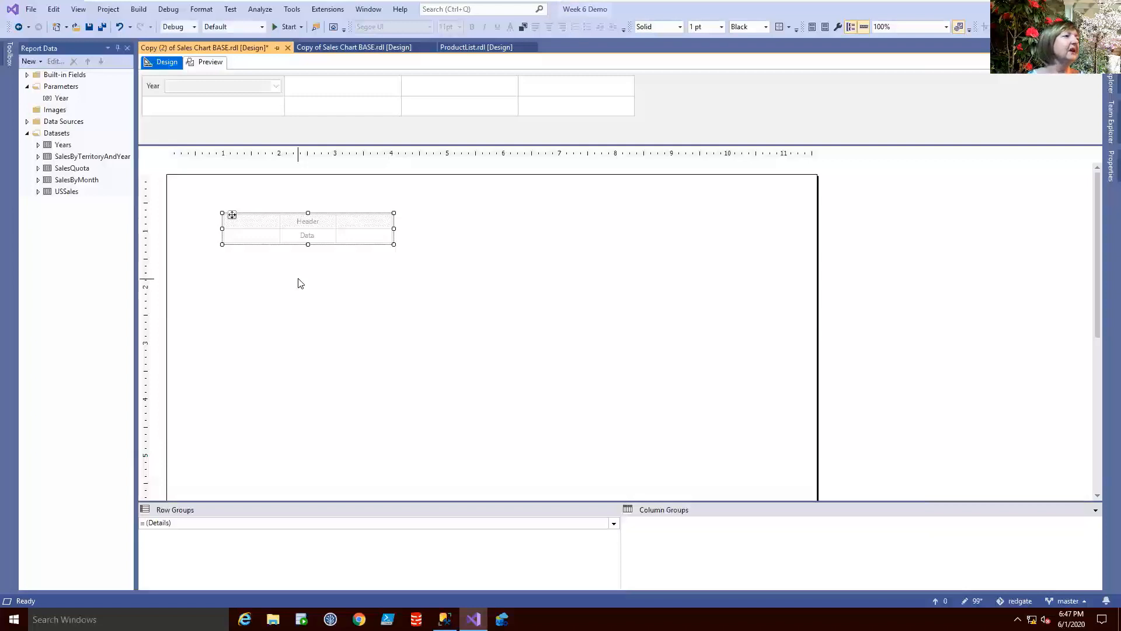
Bind the table's first data cell to the Sales field from the SalesByMonth dataset of AdventureWorks2017
{"action": "mouse_move", "coordinate": [272, 238]}
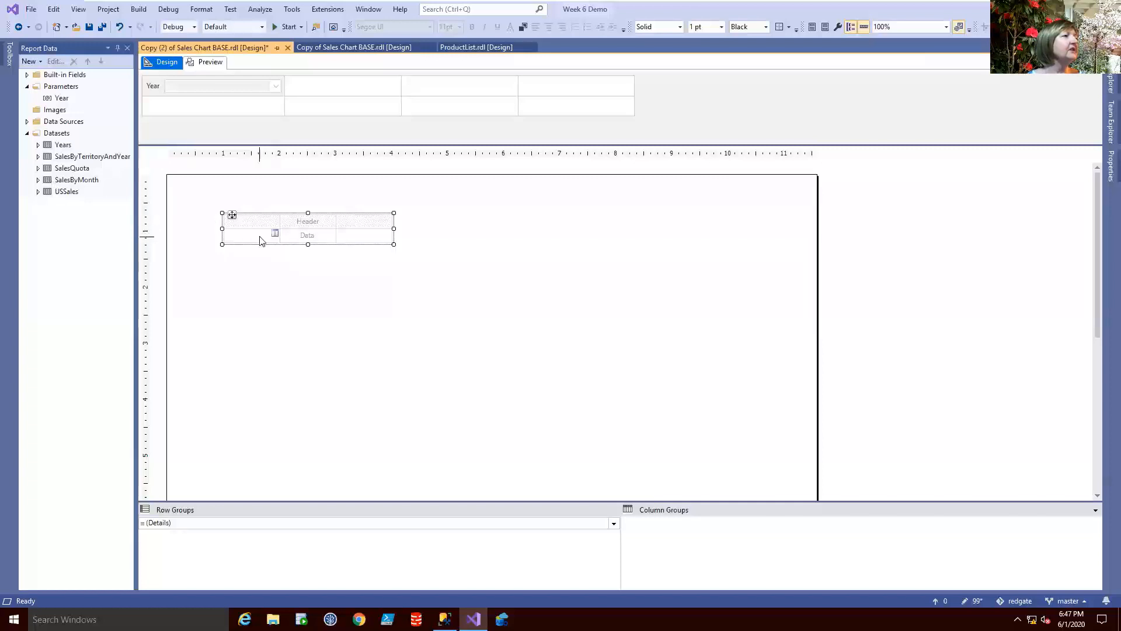
{"action": "left_click", "coordinate": [276, 235]}
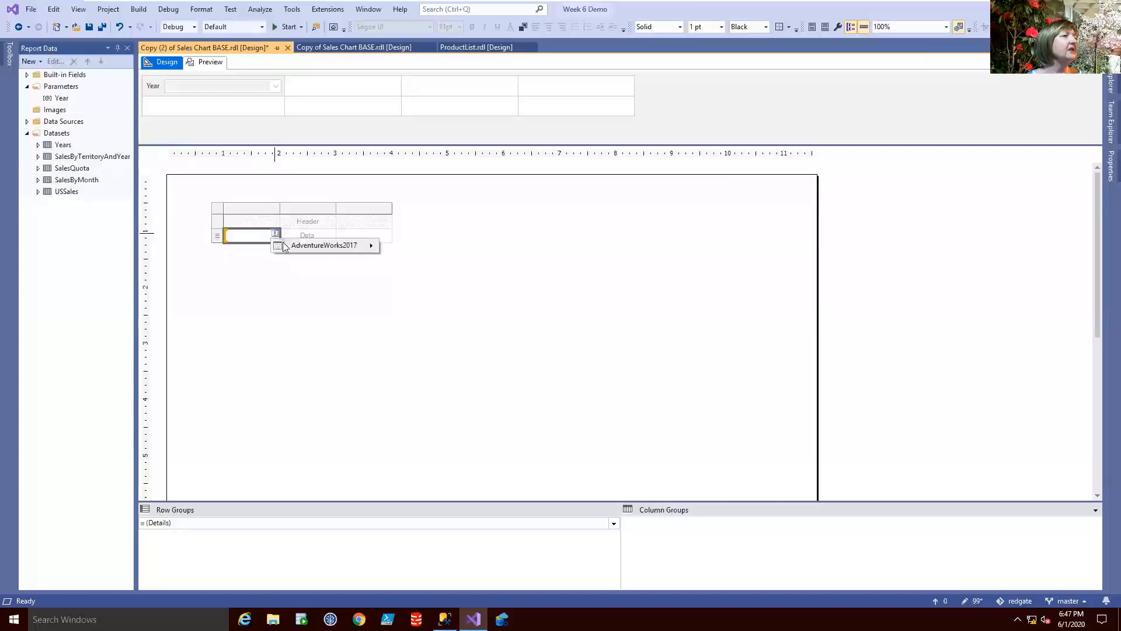
{"action": "mouse_move", "coordinate": [290, 248]}
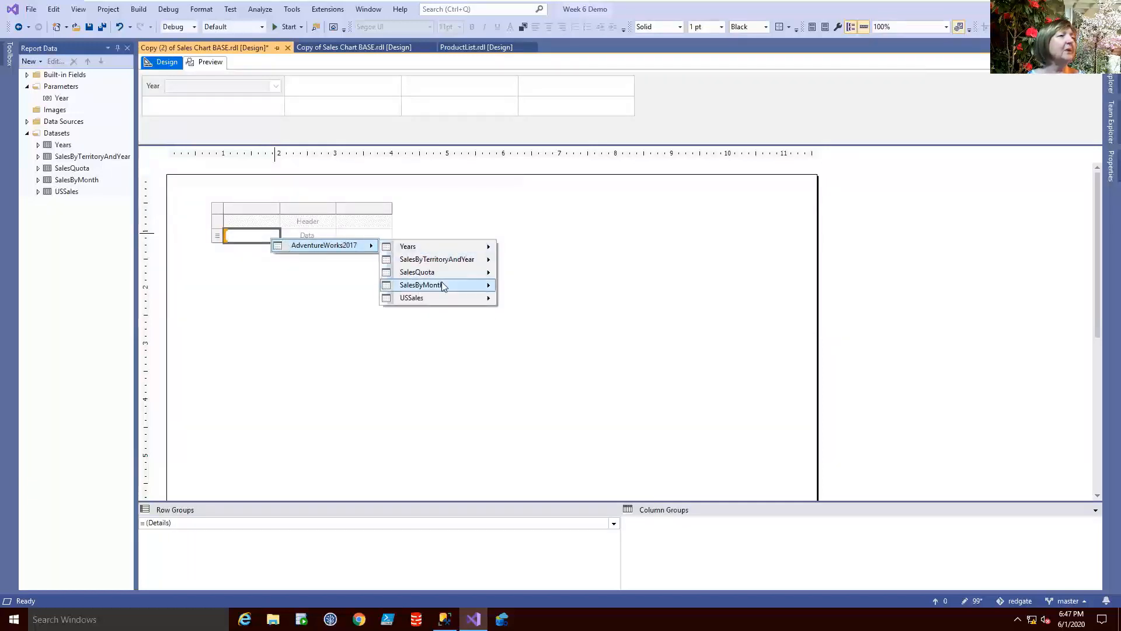
{"action": "mouse_move", "coordinate": [442, 284]}
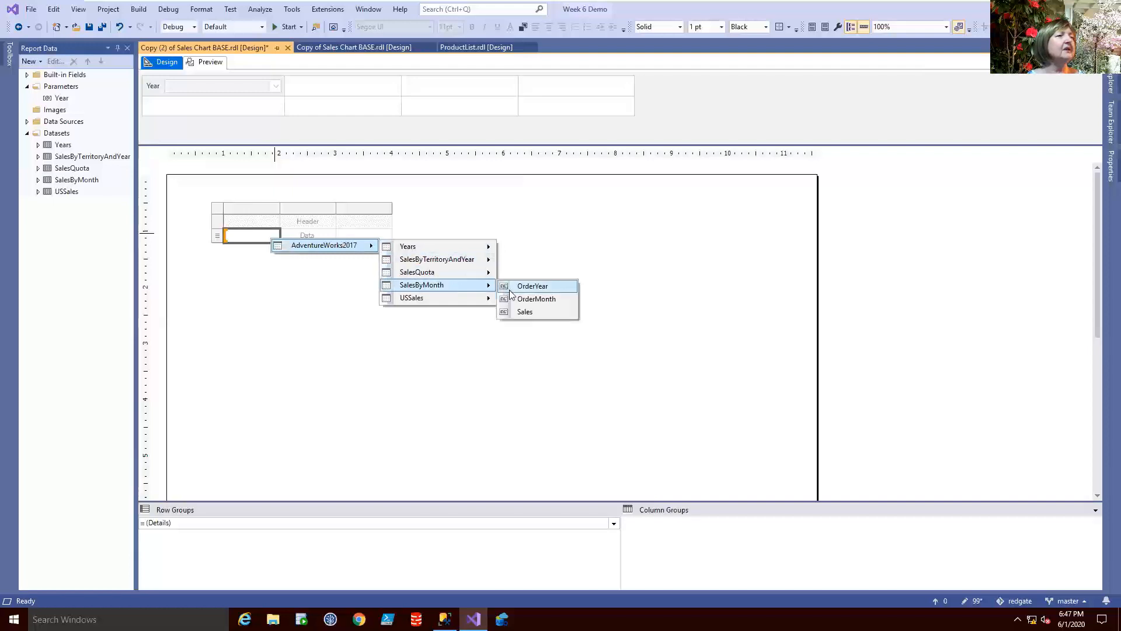
{"action": "left_click", "coordinate": [513, 313]}
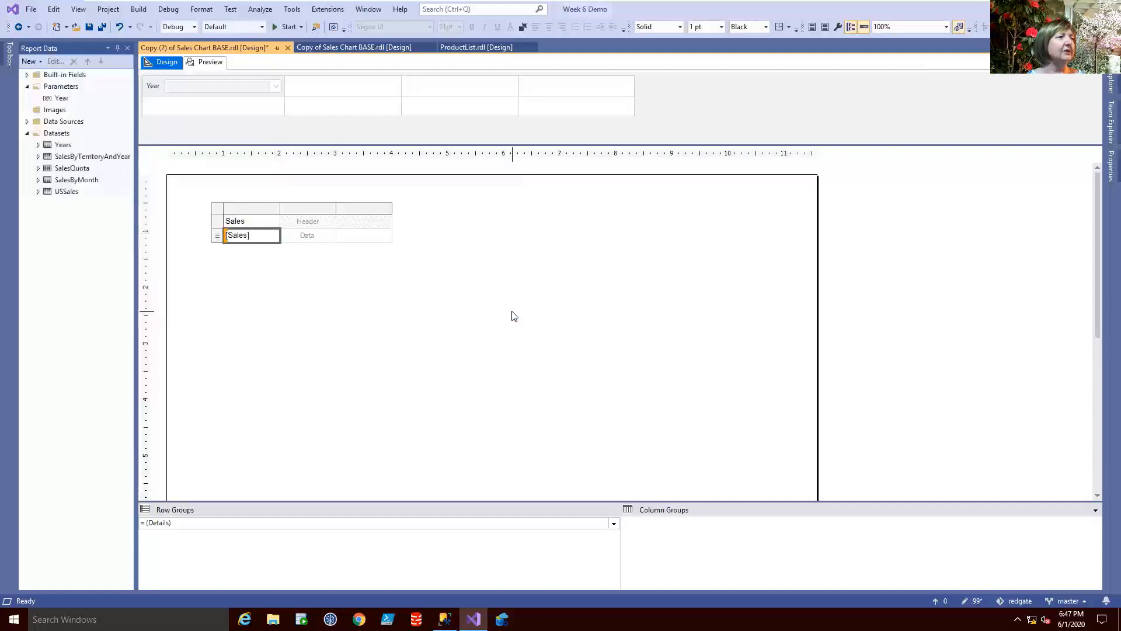
Add a parent row group above the details group, grouped by OrderYear and with a group header
{"action": "left_click", "coordinate": [600, 522]}
{"action": "left_click", "coordinate": [614, 523]}
{"action": "mouse_move", "coordinate": [627, 536]}
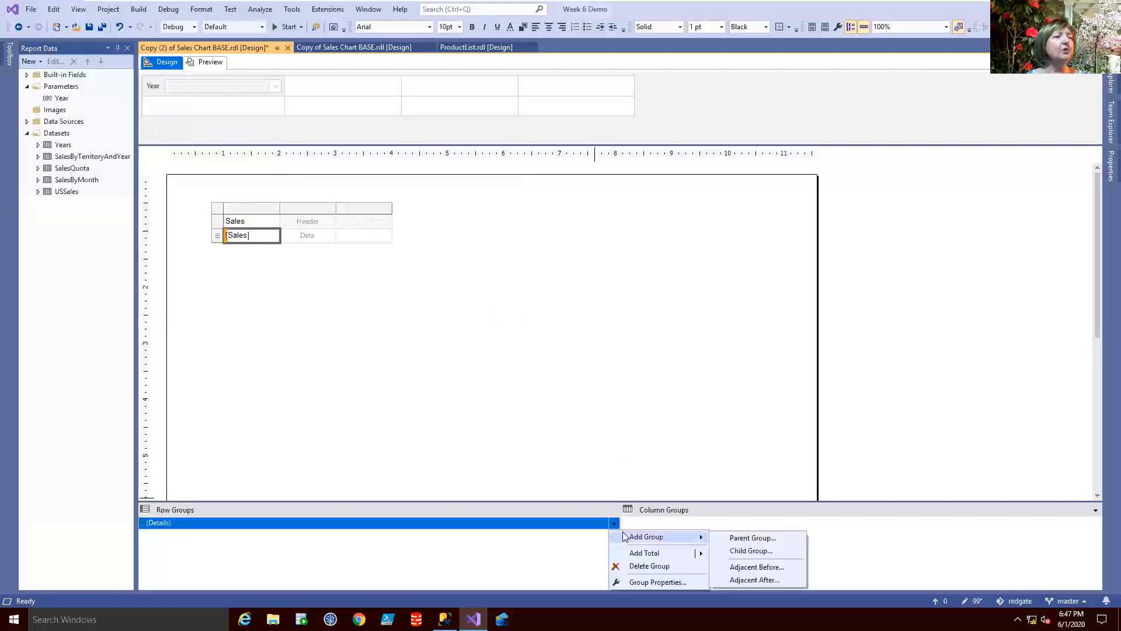
{"action": "left_click", "coordinate": [723, 542]}
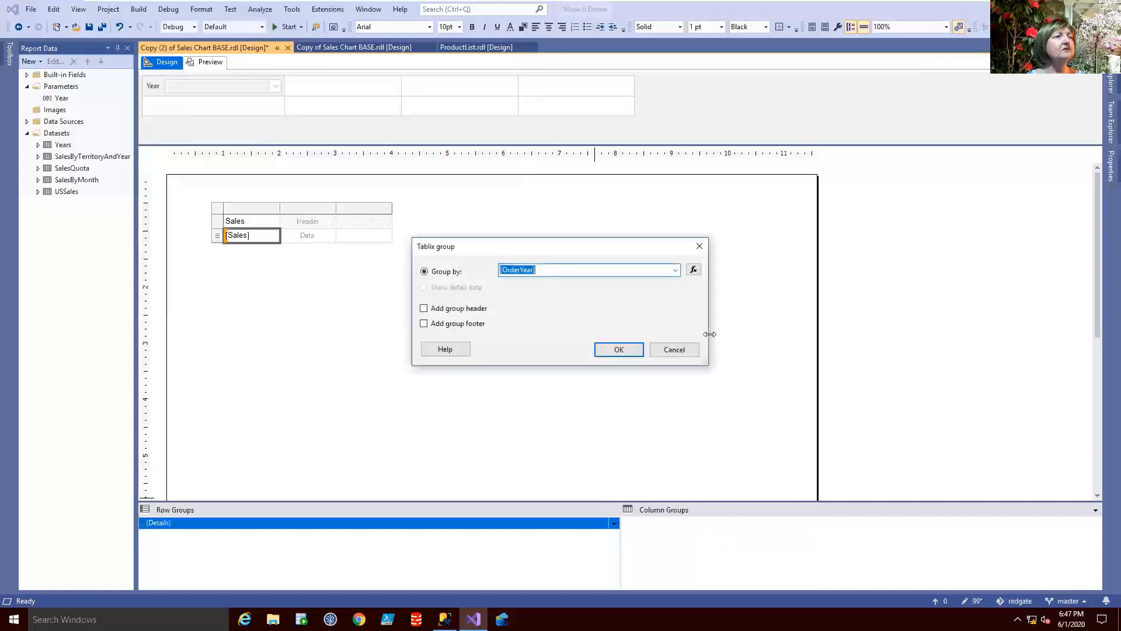
{"action": "left_click", "coordinate": [460, 316]}
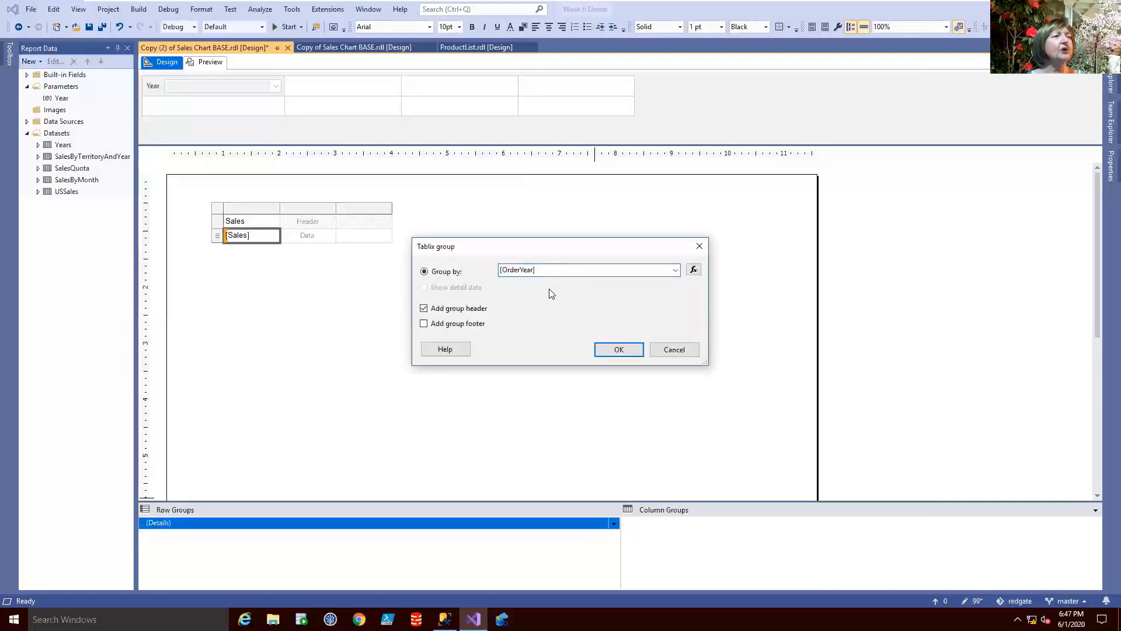
{"action": "left_click", "coordinate": [615, 351]}
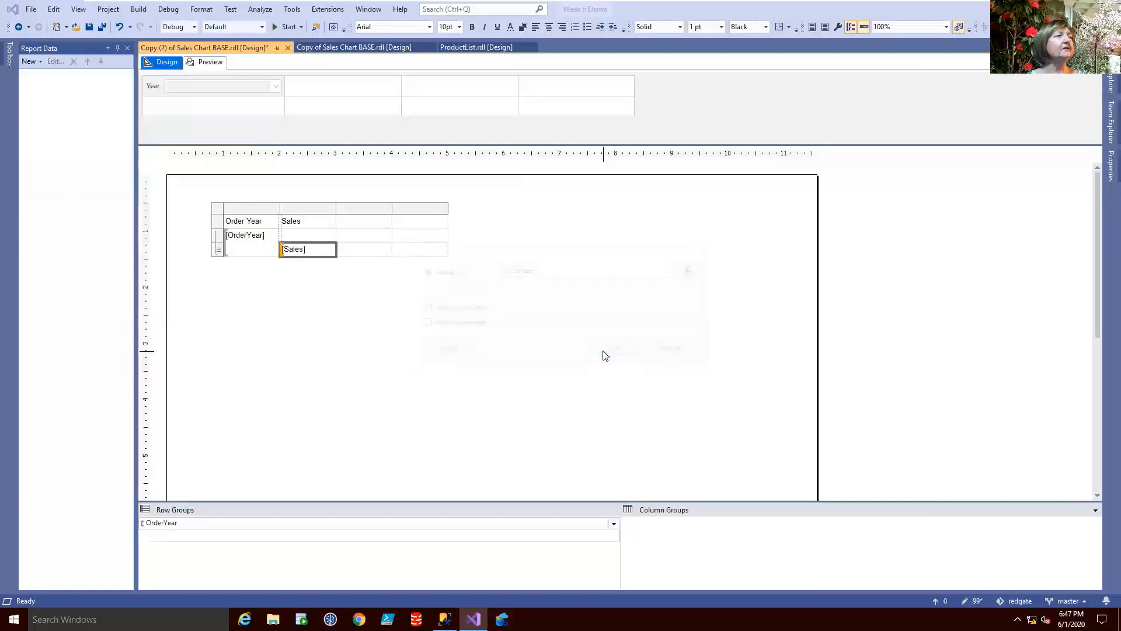
Delete the table's details row with its associated group, and place the Sales field in the OrderYear row's Sales column
{"action": "left_click", "coordinate": [219, 247]}
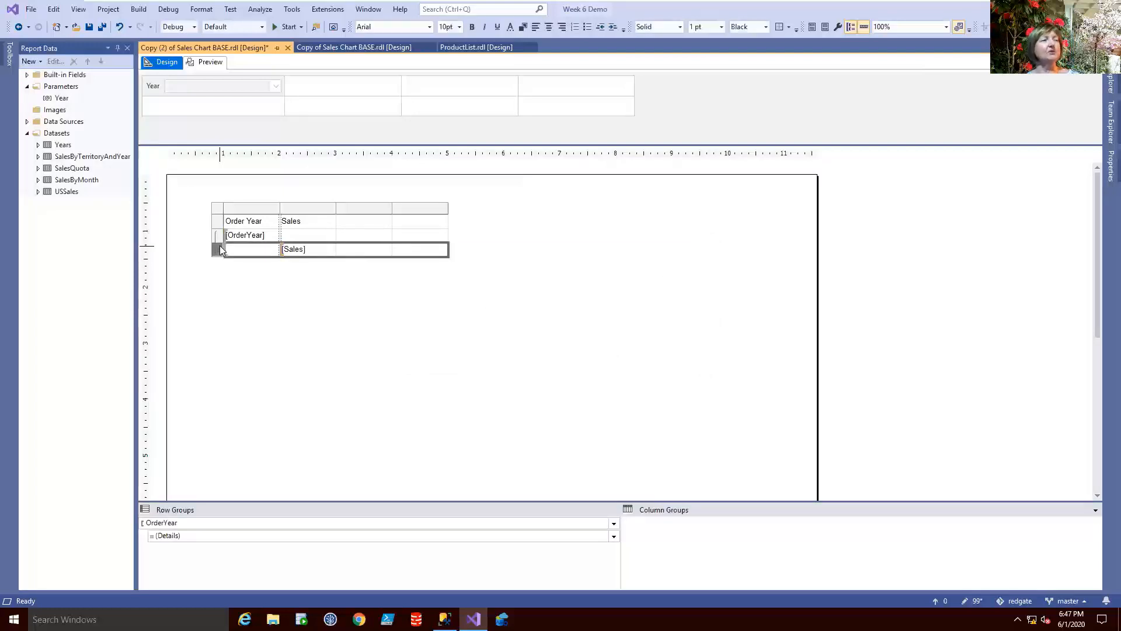
{"action": "right_click", "coordinate": [219, 245]}
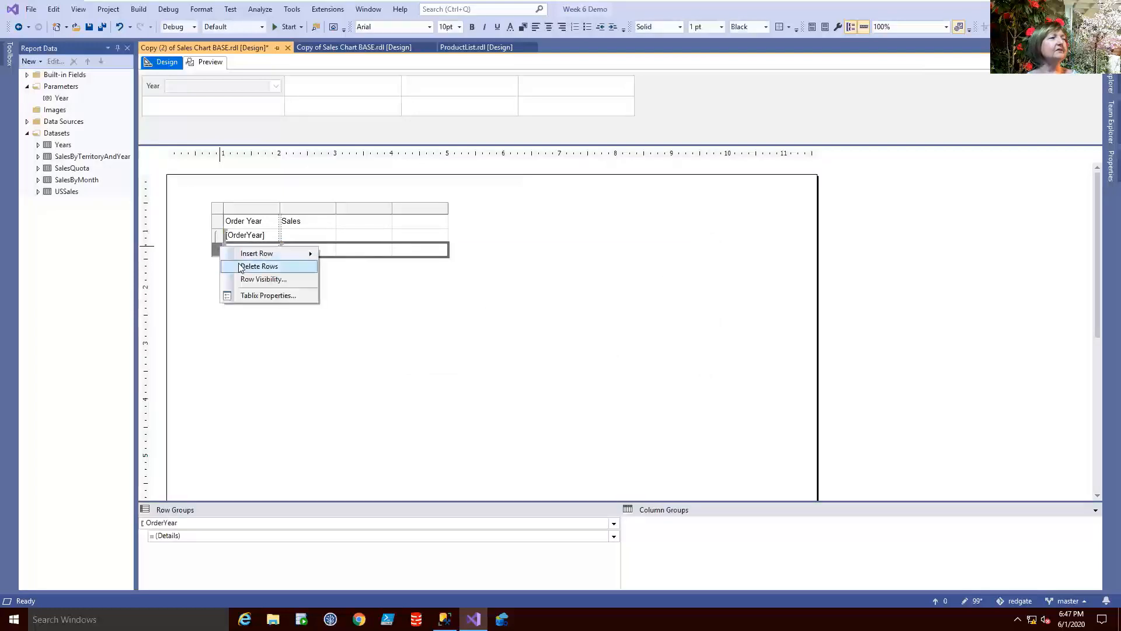
{"action": "left_click", "coordinate": [259, 266]}
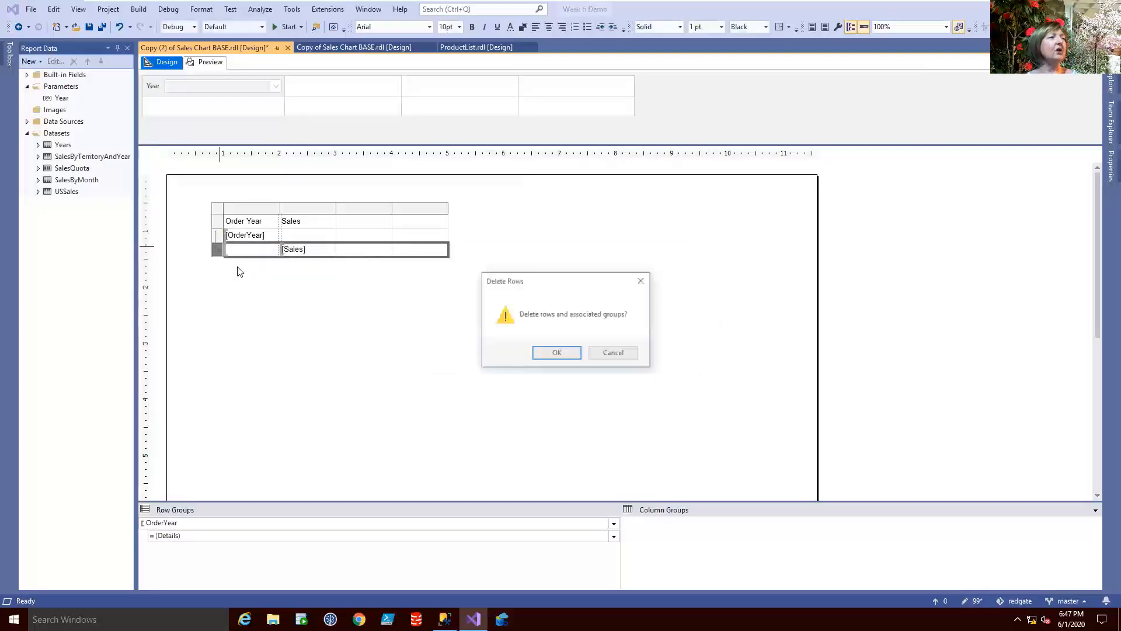
{"action": "left_click", "coordinate": [552, 354]}
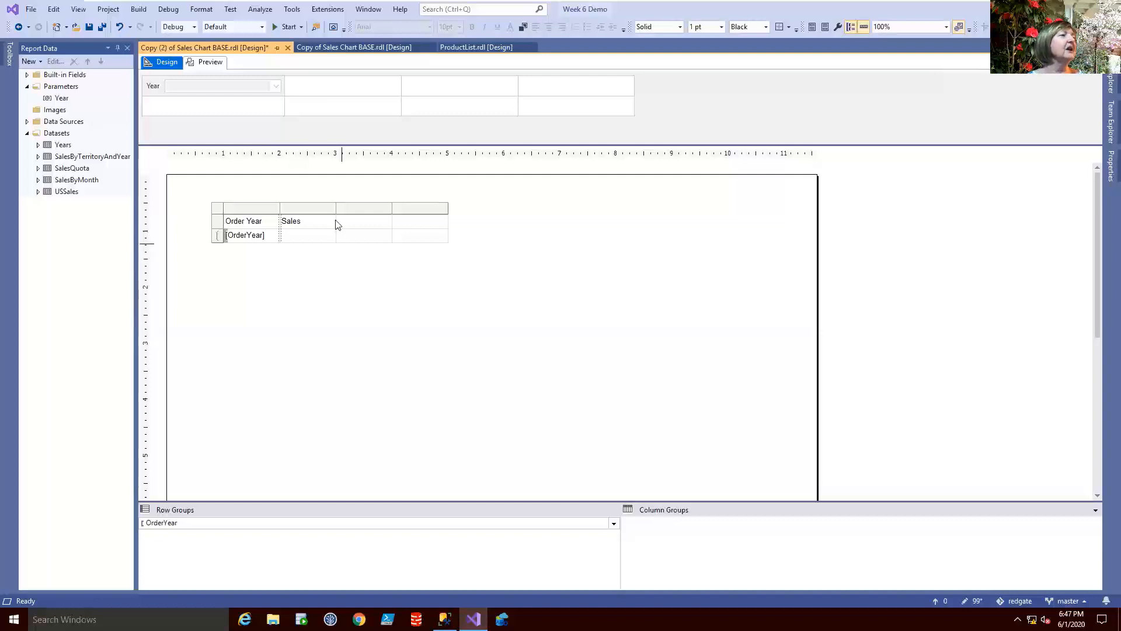
{"action": "left_click", "coordinate": [331, 234]}
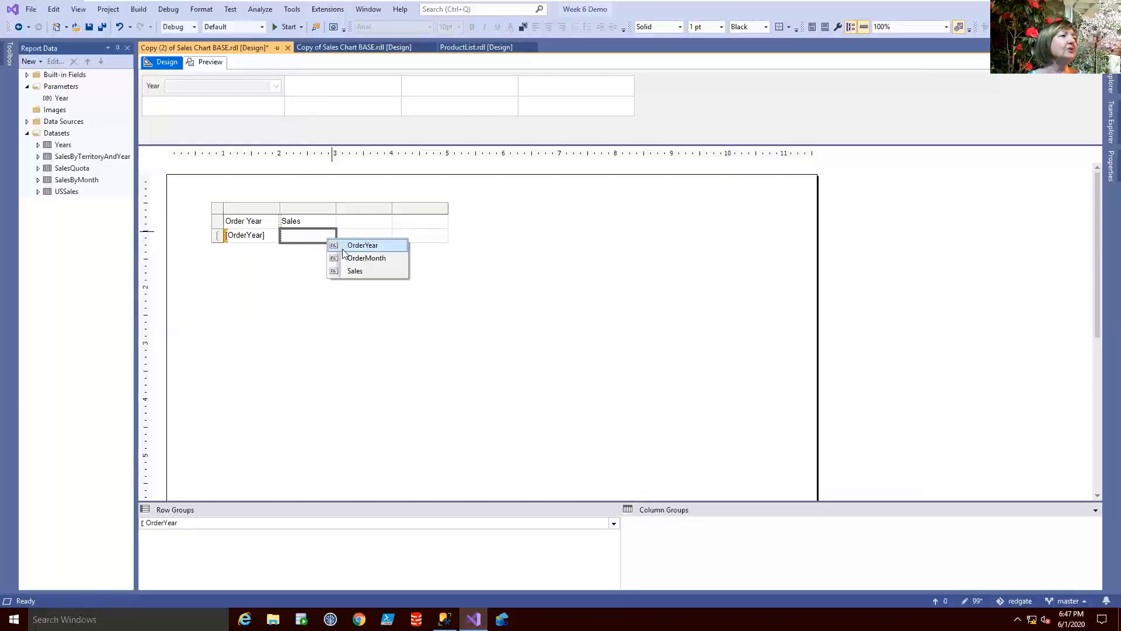
{"action": "left_click", "coordinate": [348, 269]}
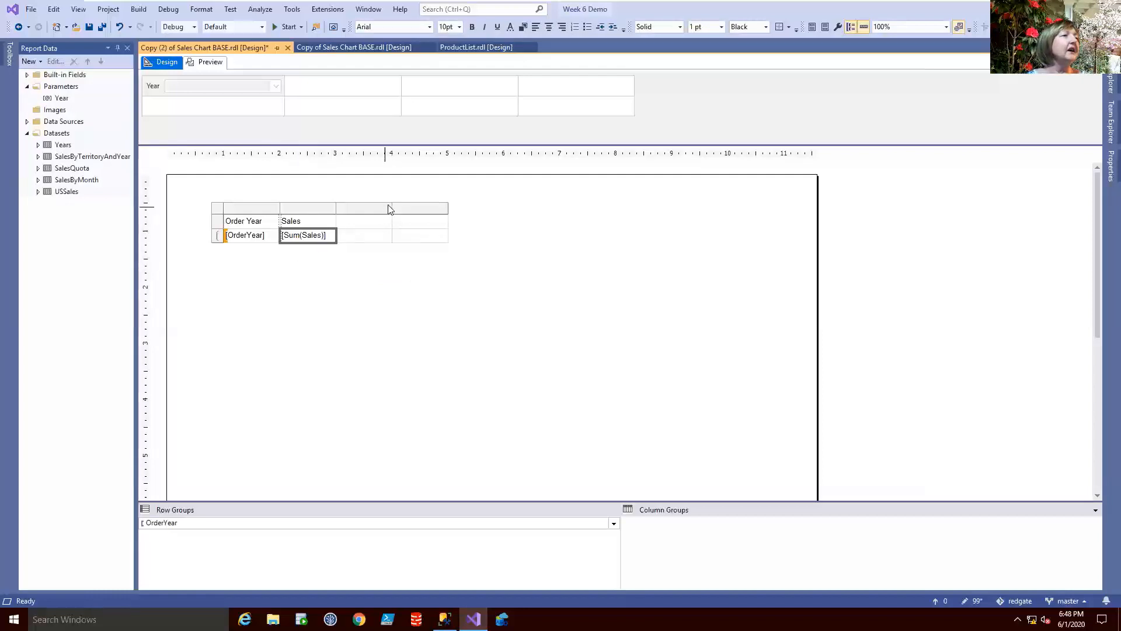
Widen the table's third column slightly and insert a directional three-arrow indicator with coloured arrows in its OrderYear row cell
{"action": "mouse_move", "coordinate": [392, 208]}
{"action": "left_mouse_down"}
{"action": "mouse_move", "coordinate": [465, 209]}
{"action": "mouse_move", "coordinate": [400, 209]}
{"action": "left_mouse_up"}
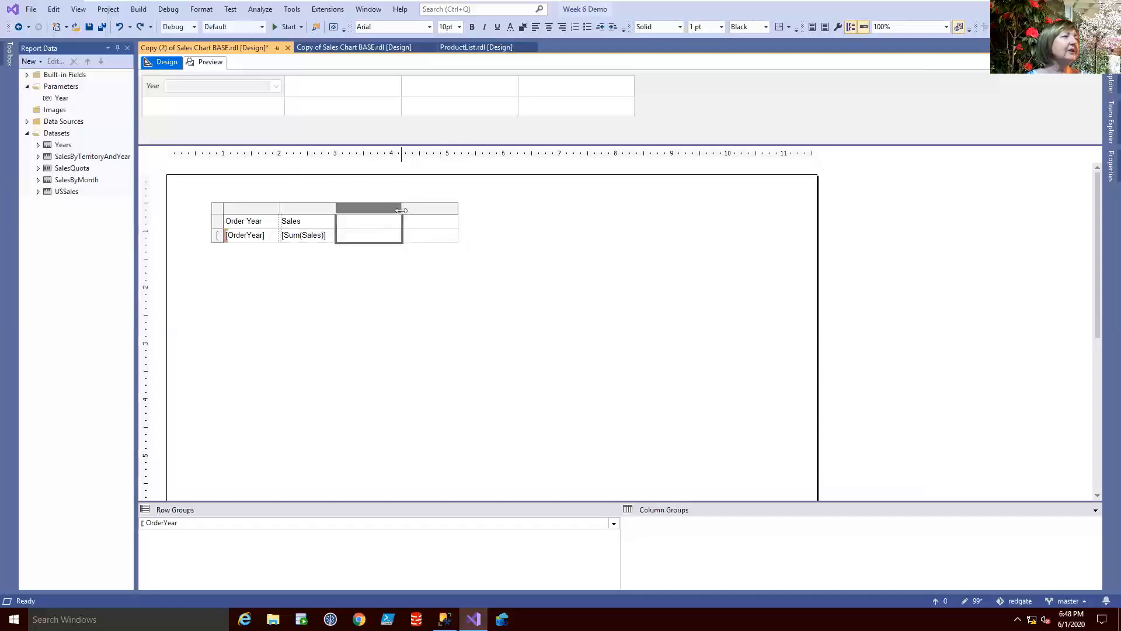
{"action": "right_click", "coordinate": [361, 239]}
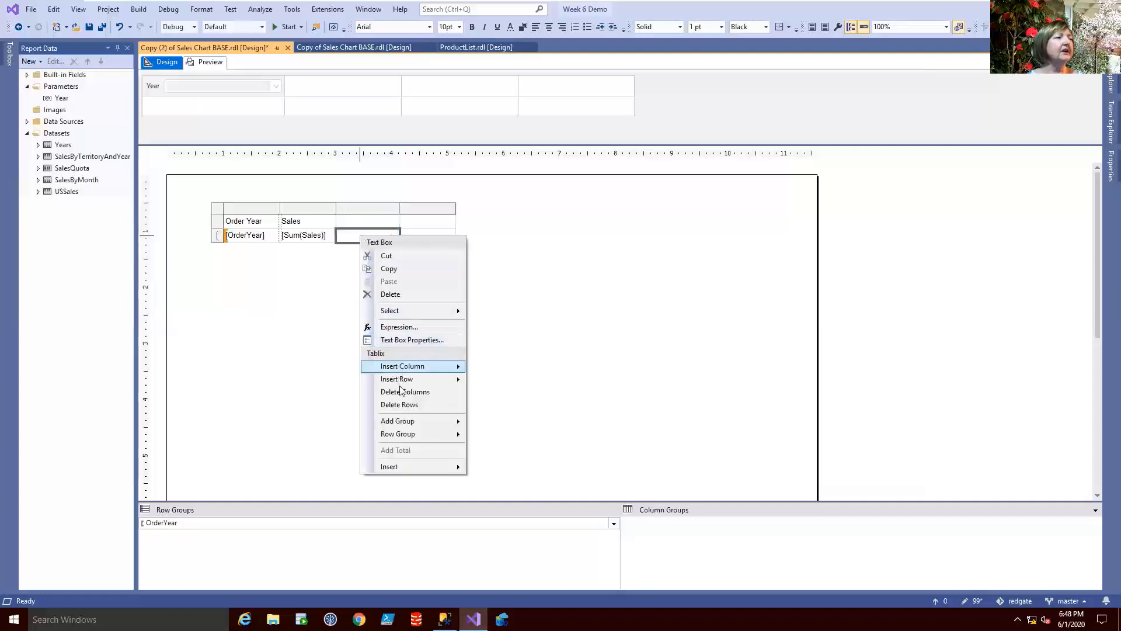
{"action": "mouse_move", "coordinate": [415, 466]}
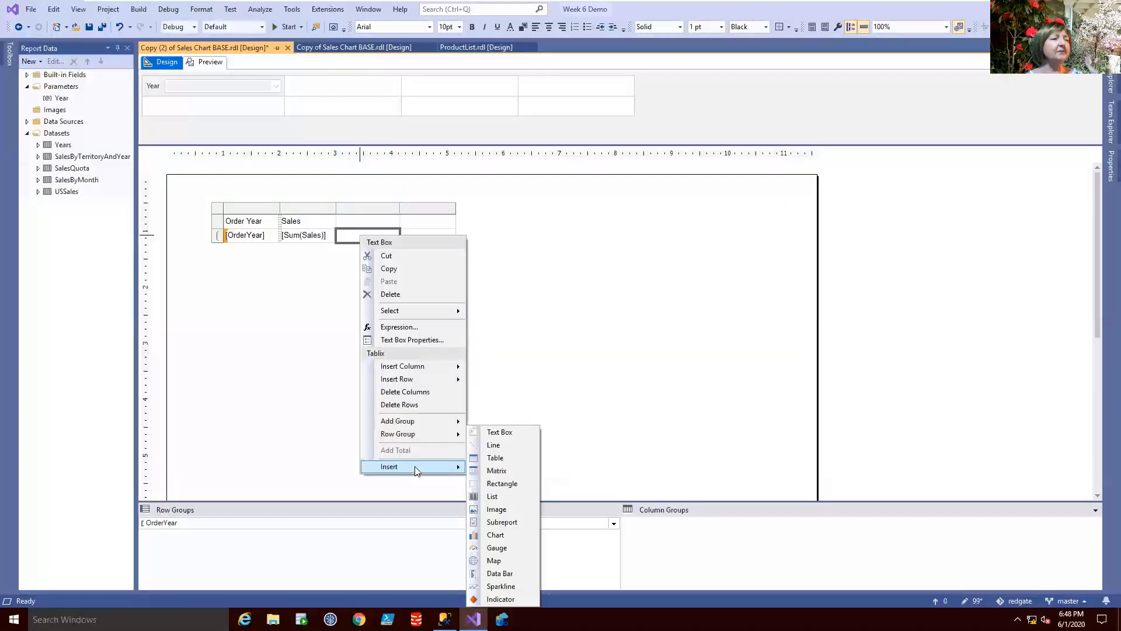
{"action": "left_click", "coordinate": [499, 600]}
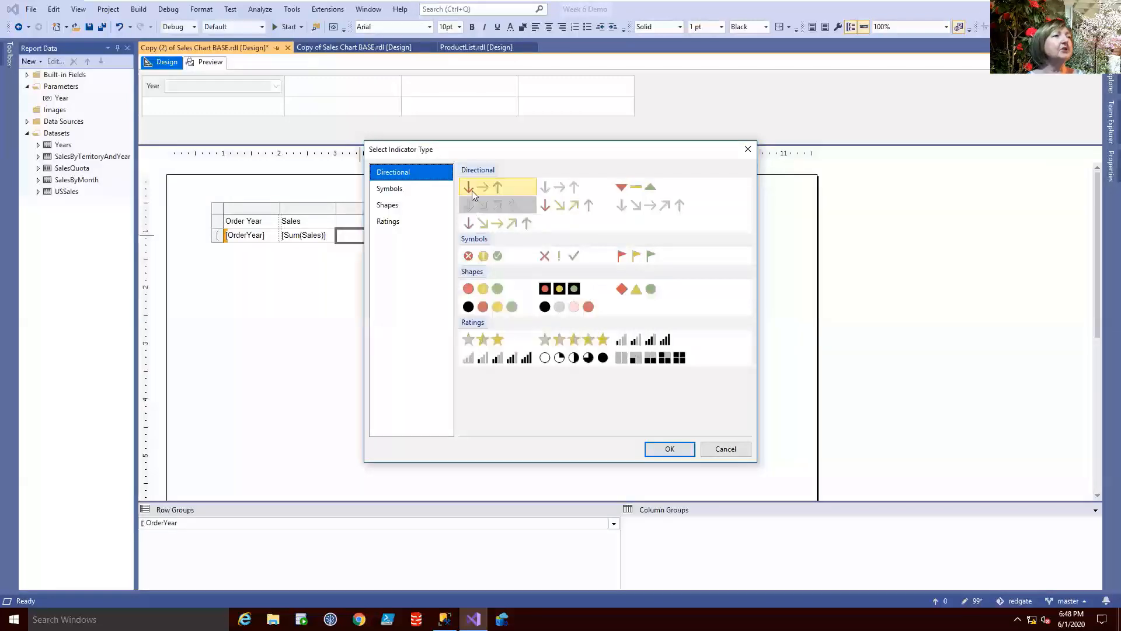
{"action": "left_click", "coordinate": [655, 450]}
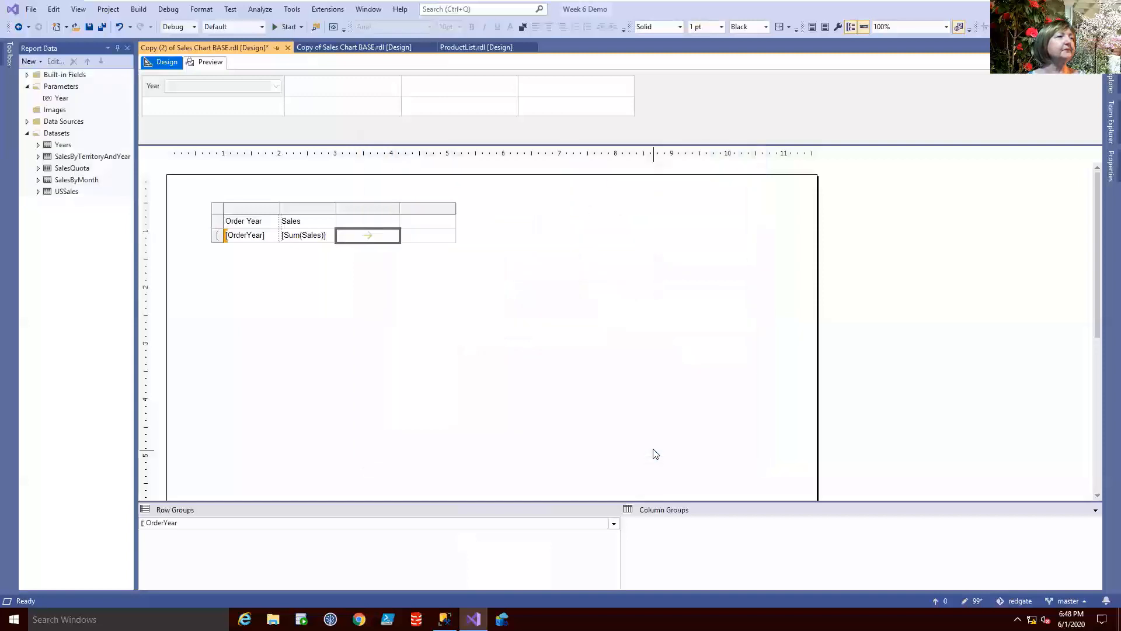
Set the arrow indicator's value to the Sales field
{"action": "left_click", "coordinate": [386, 236]}
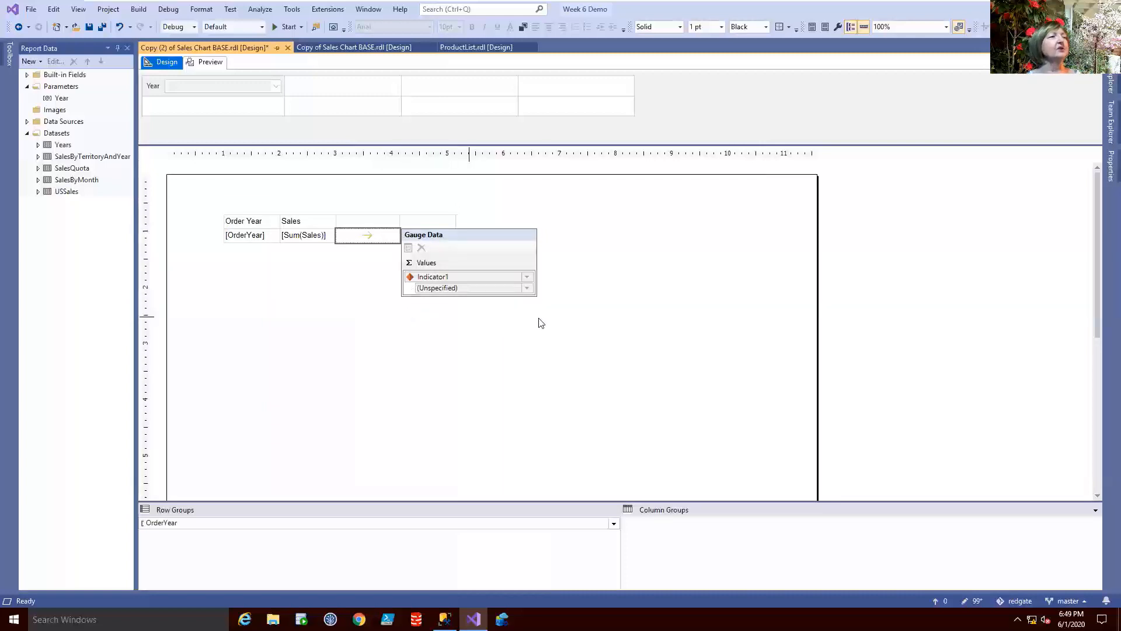
{"action": "left_click", "coordinate": [528, 288]}
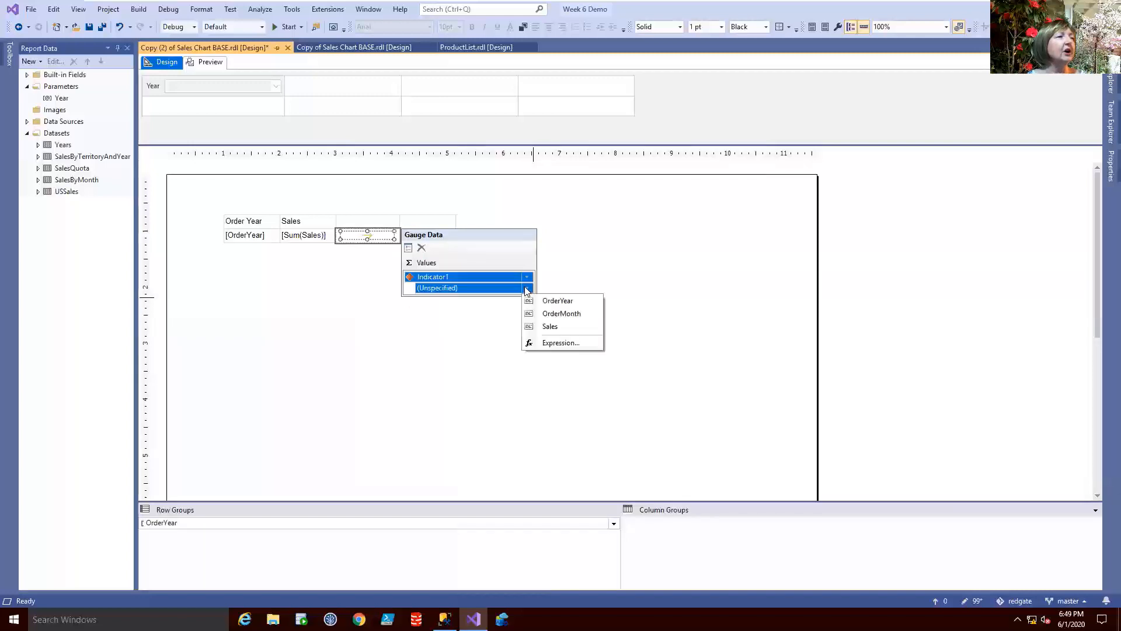
{"action": "left_click", "coordinate": [550, 326]}
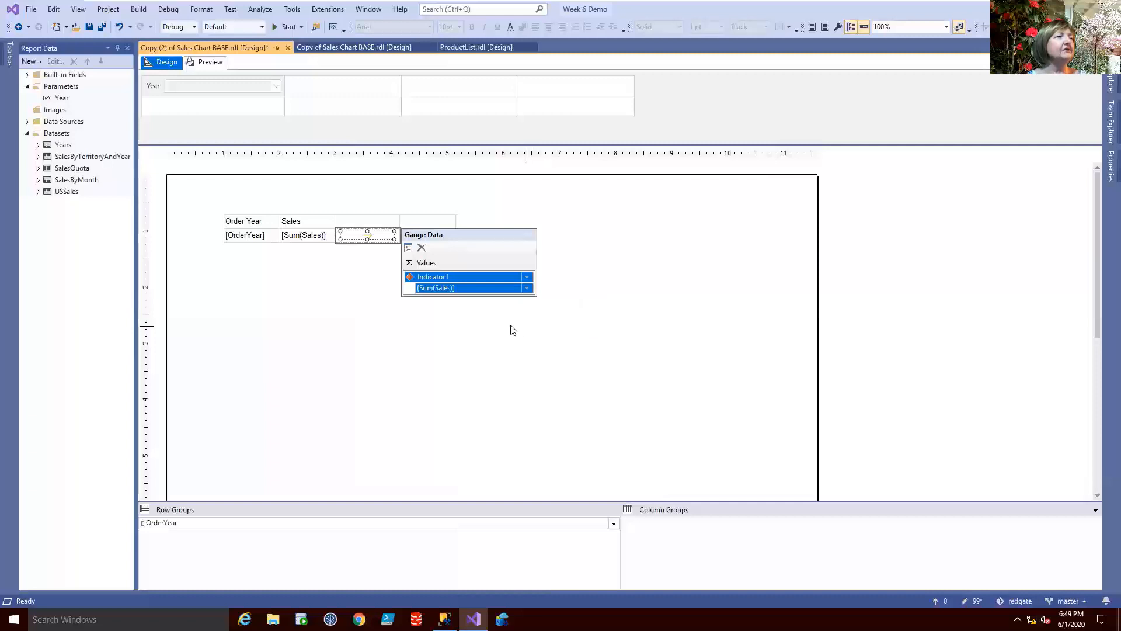
{"action": "left_click", "coordinate": [510, 328]}
{"action": "left_click", "coordinate": [384, 242]}
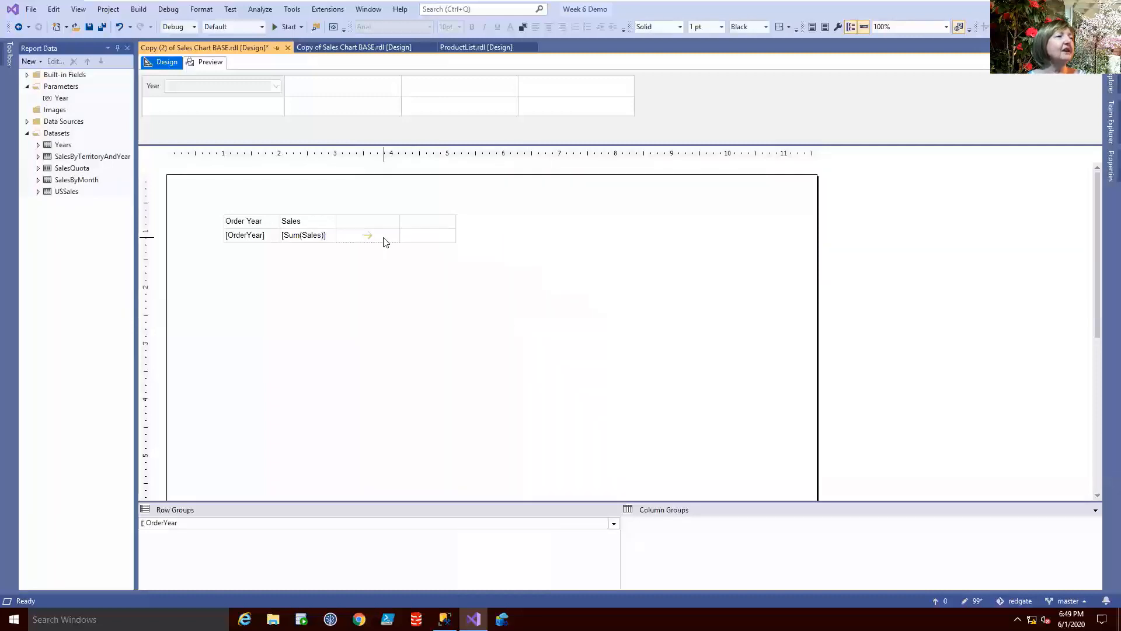
{"action": "right_click", "coordinate": [375, 237]}
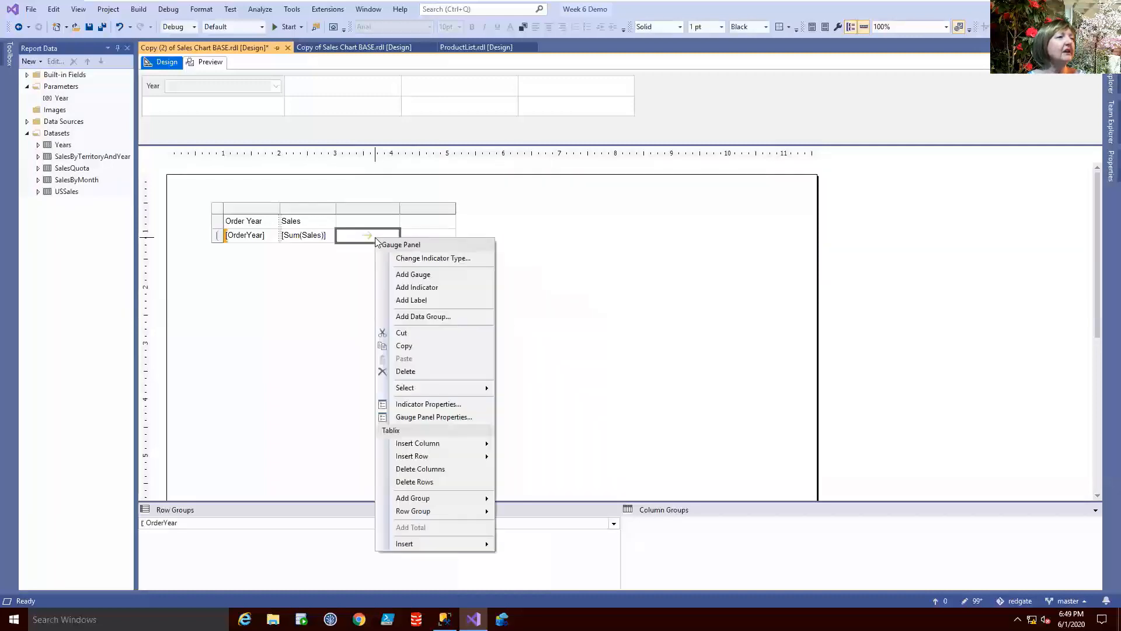
{"action": "left_click", "coordinate": [439, 419]}
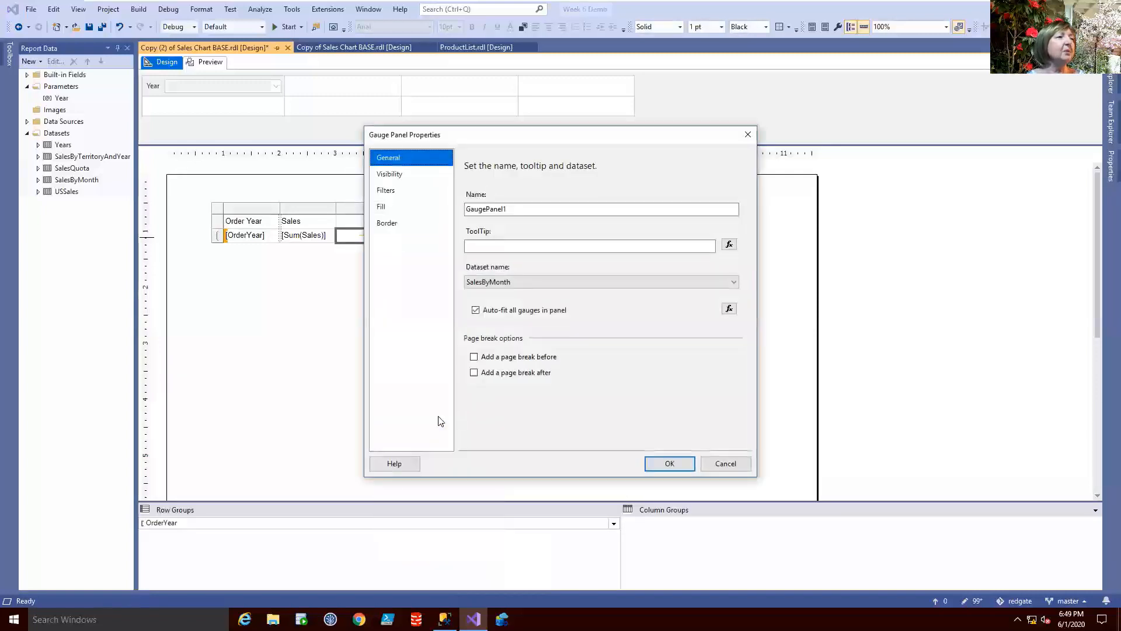
{"action": "left_click", "coordinate": [726, 464]}
Examine the arrow indicator's value, states measurement unit options, and the start and end ranges of its states
{"action": "right_click", "coordinate": [387, 235]}
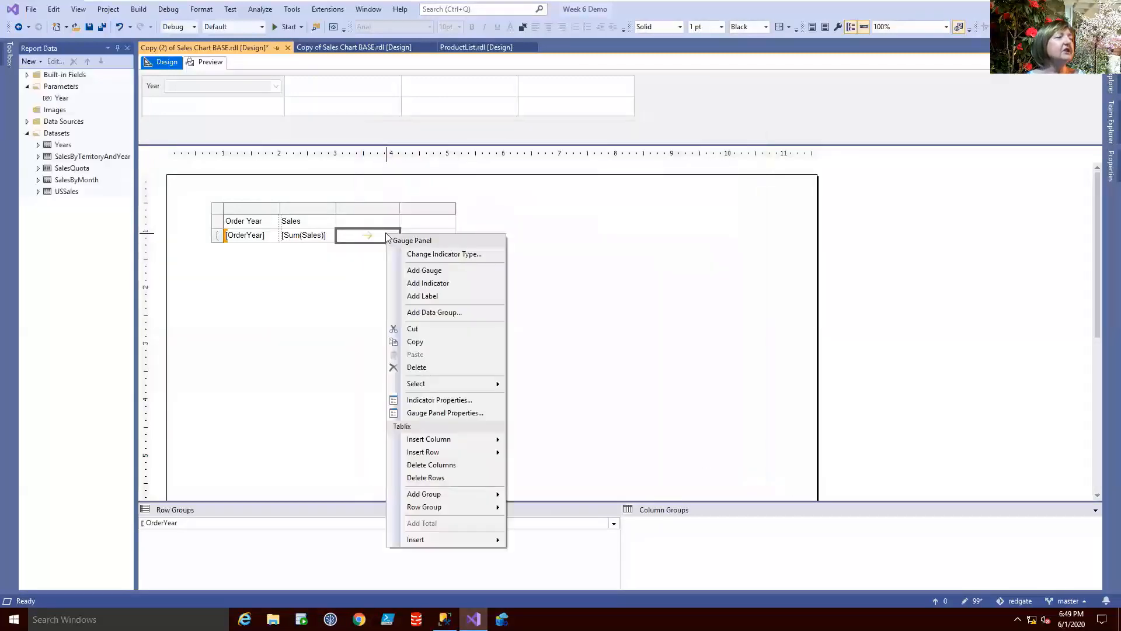
{"action": "left_click", "coordinate": [439, 400]}
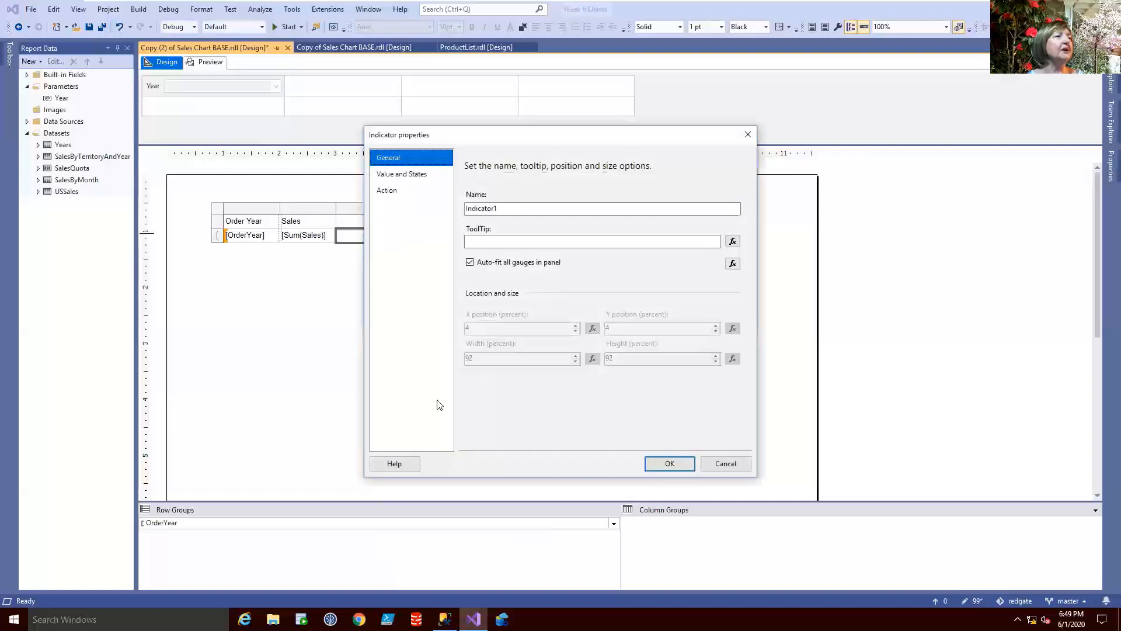
{"action": "left_click", "coordinate": [413, 174]}
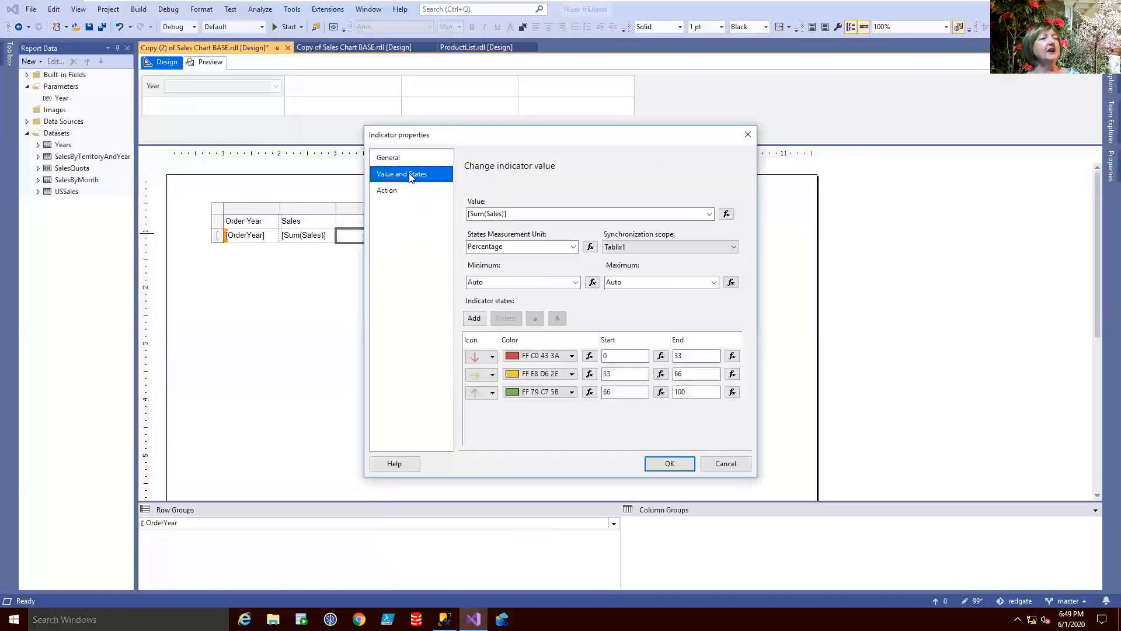
{"action": "left_click", "coordinate": [574, 248]}
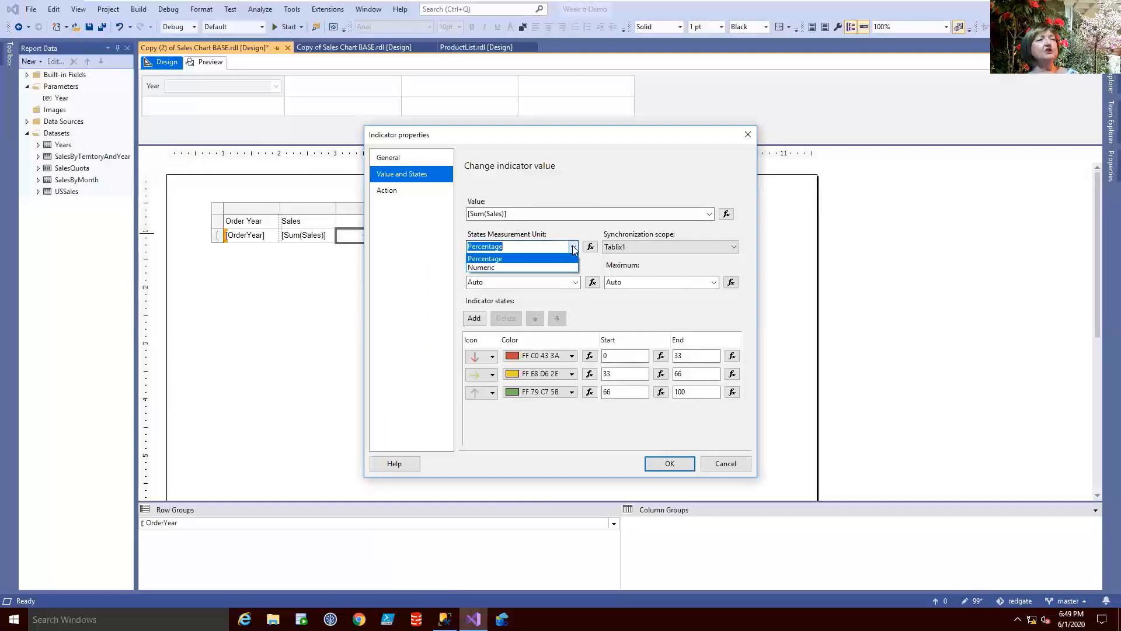
{"action": "left_click", "coordinate": [574, 247]}
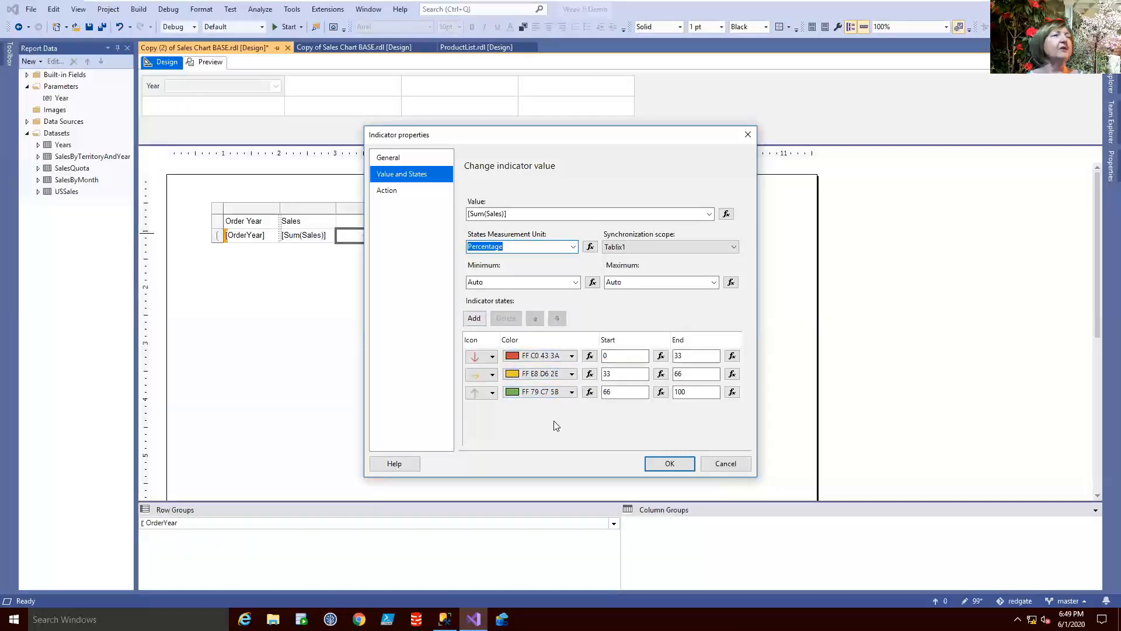
{"action": "left_click", "coordinate": [668, 464]}
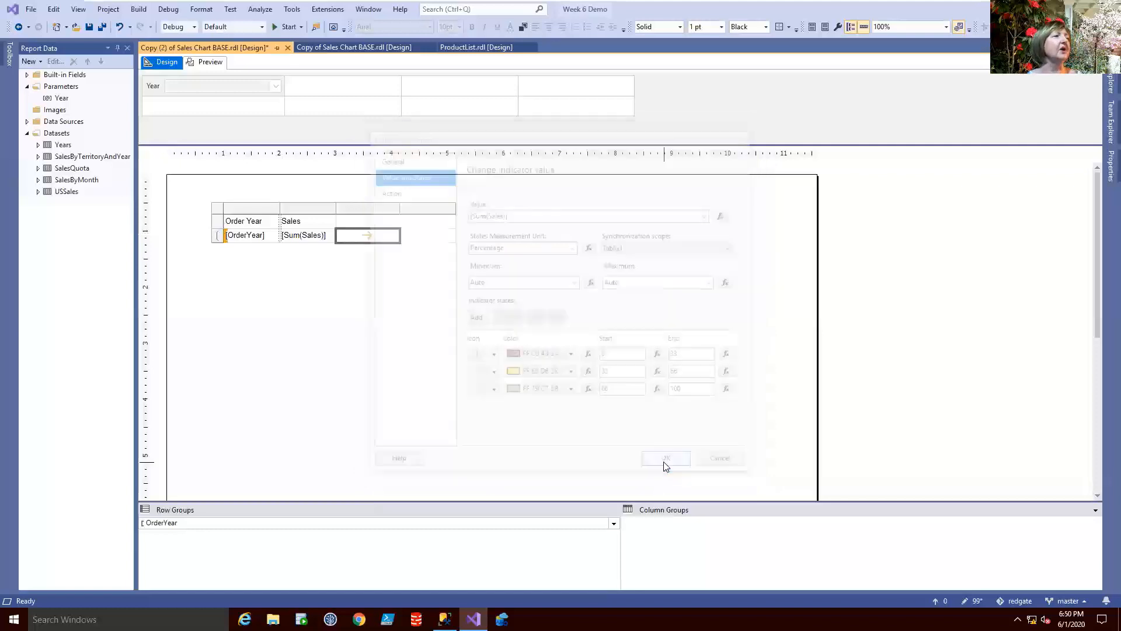
Reload all items of the externally modified Week 6 Demo project and preview the report to check the arrow indicators
{"action": "left_click", "coordinate": [201, 62]}
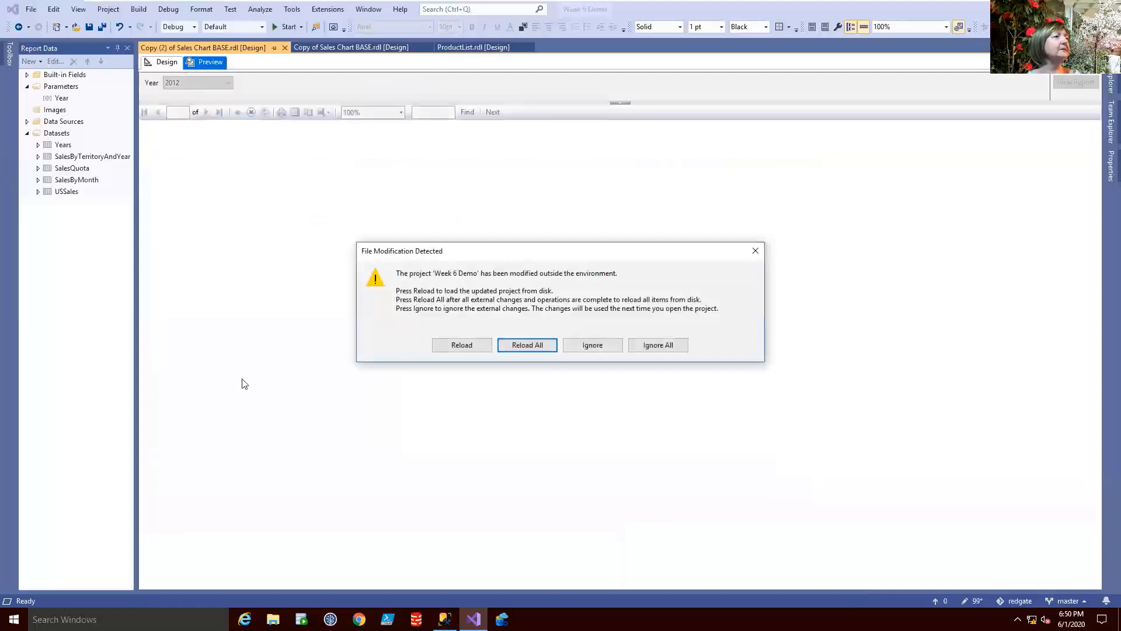
{"action": "left_click", "coordinate": [517, 346]}
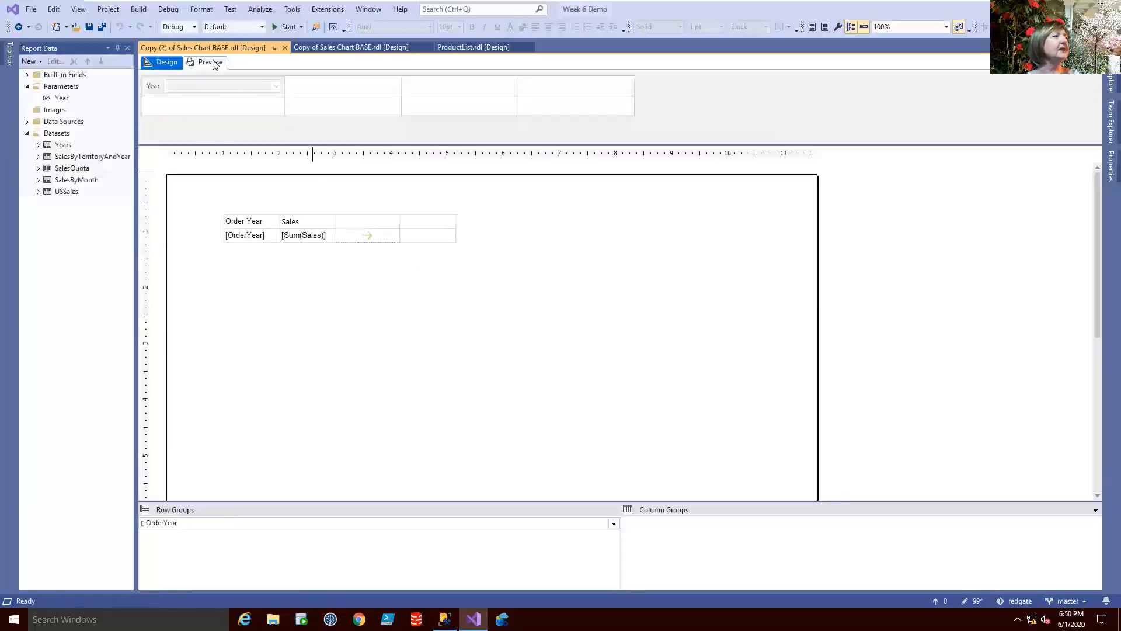
{"action": "left_click", "coordinate": [209, 62]}
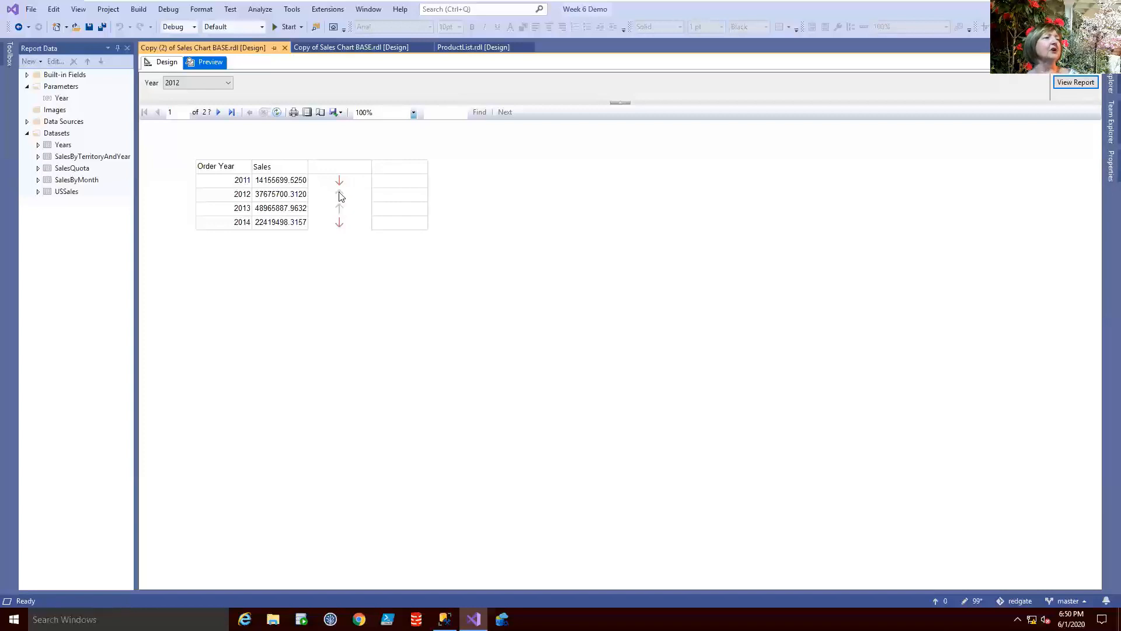
Insert a line sparkline with markers in the fourth column's OrderYear row cell and widen that column to about 3.7 inches
{"action": "left_click", "coordinate": [157, 62]}
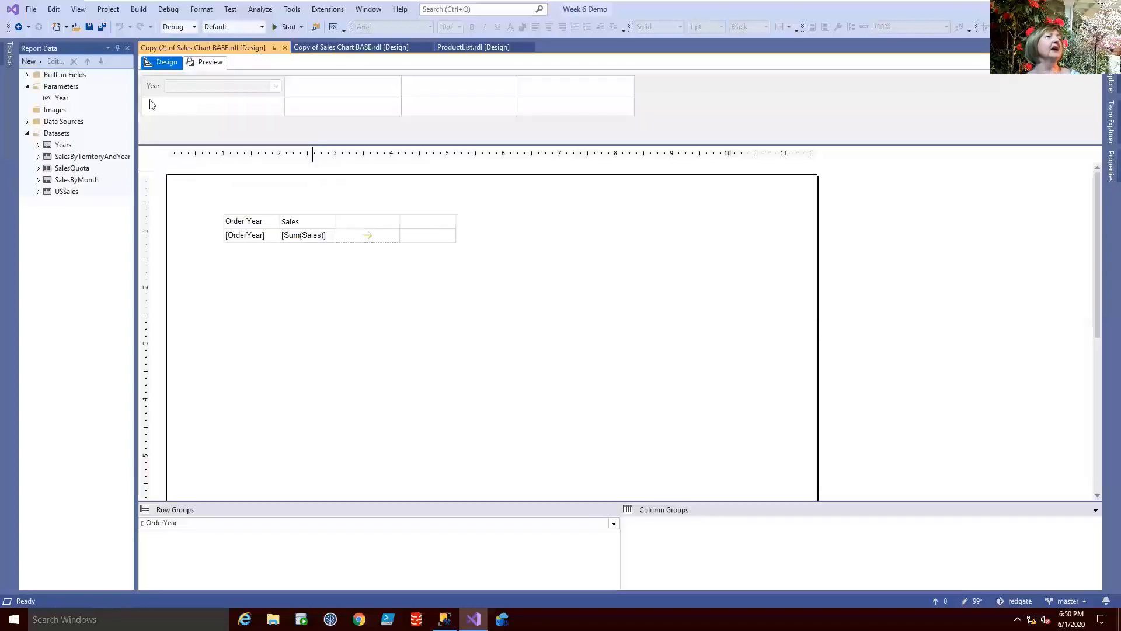
{"action": "right_click", "coordinate": [426, 239]}
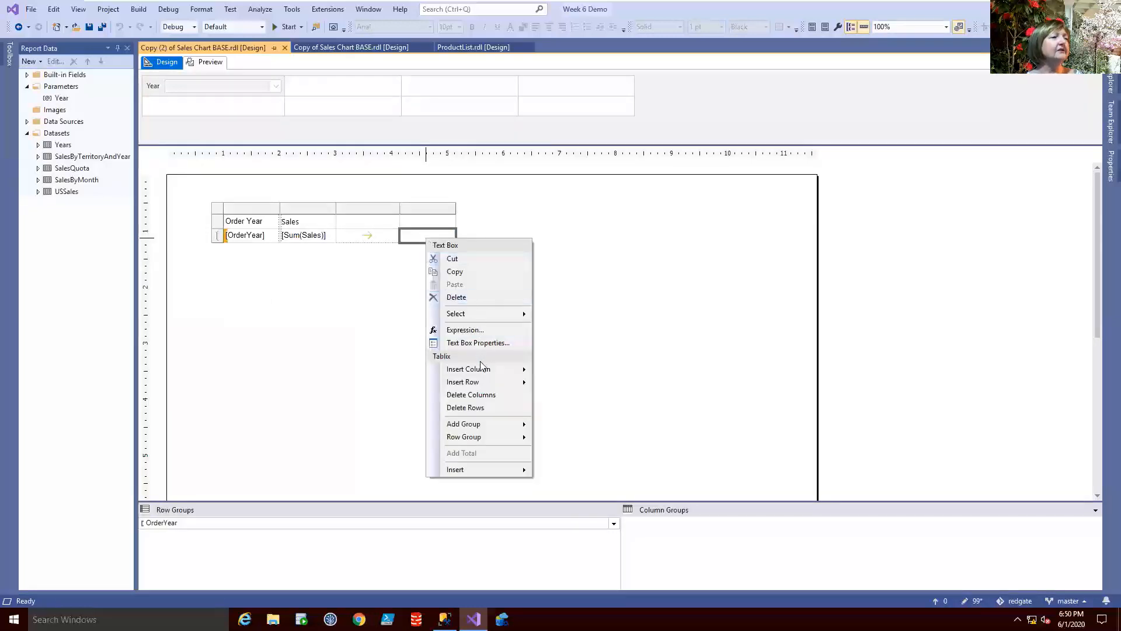
{"action": "mouse_move", "coordinate": [506, 475]}
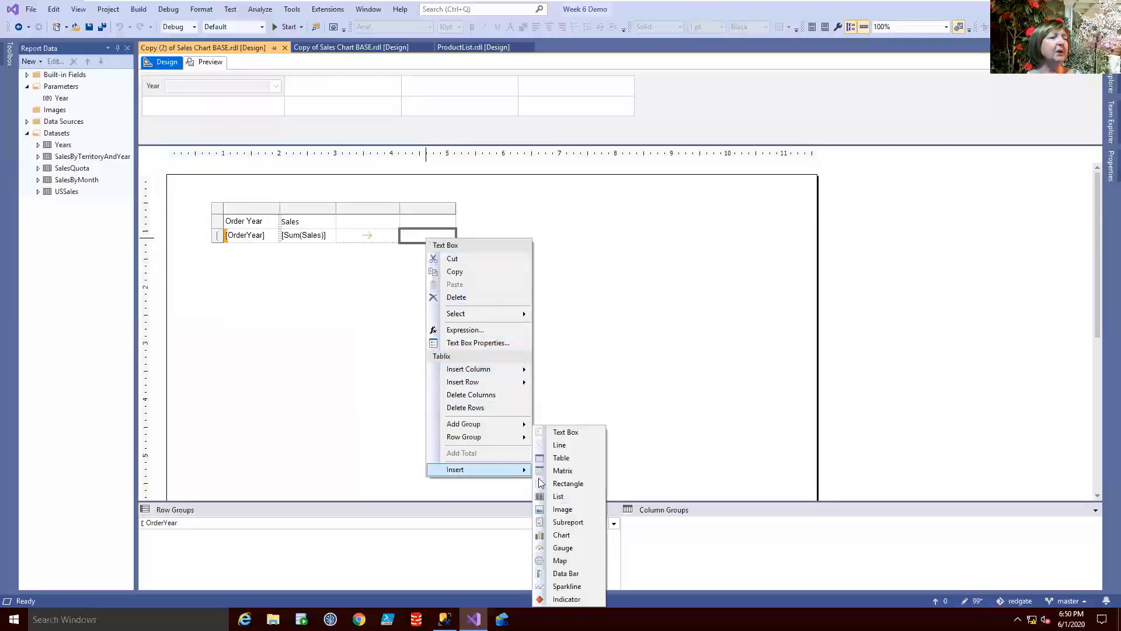
{"action": "left_click", "coordinate": [572, 586]}
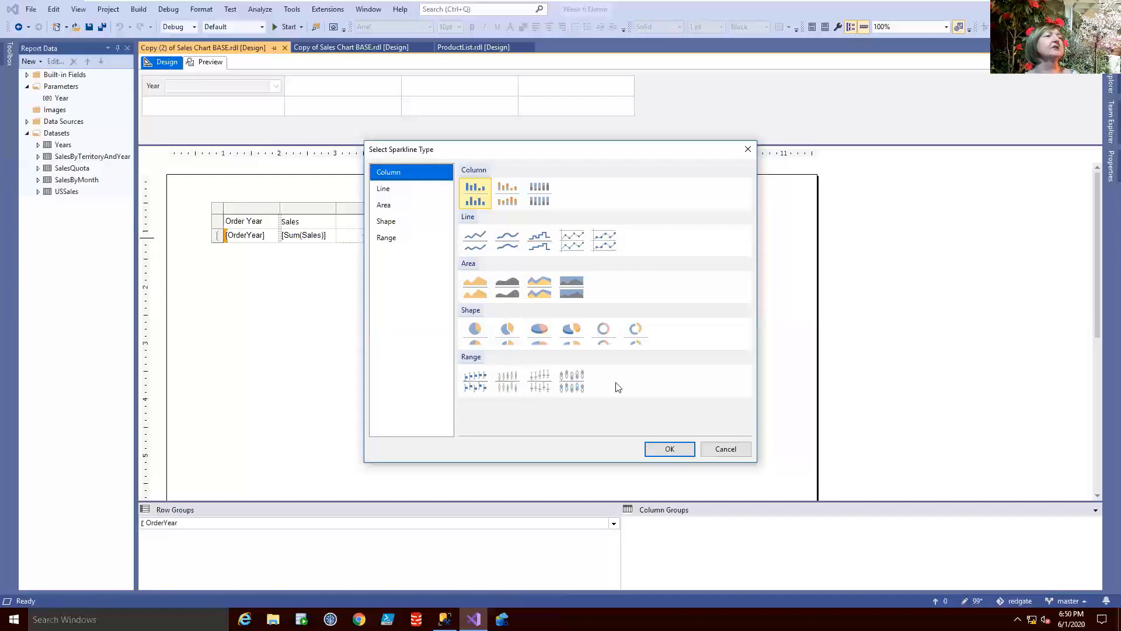
{"action": "left_click", "coordinate": [572, 245]}
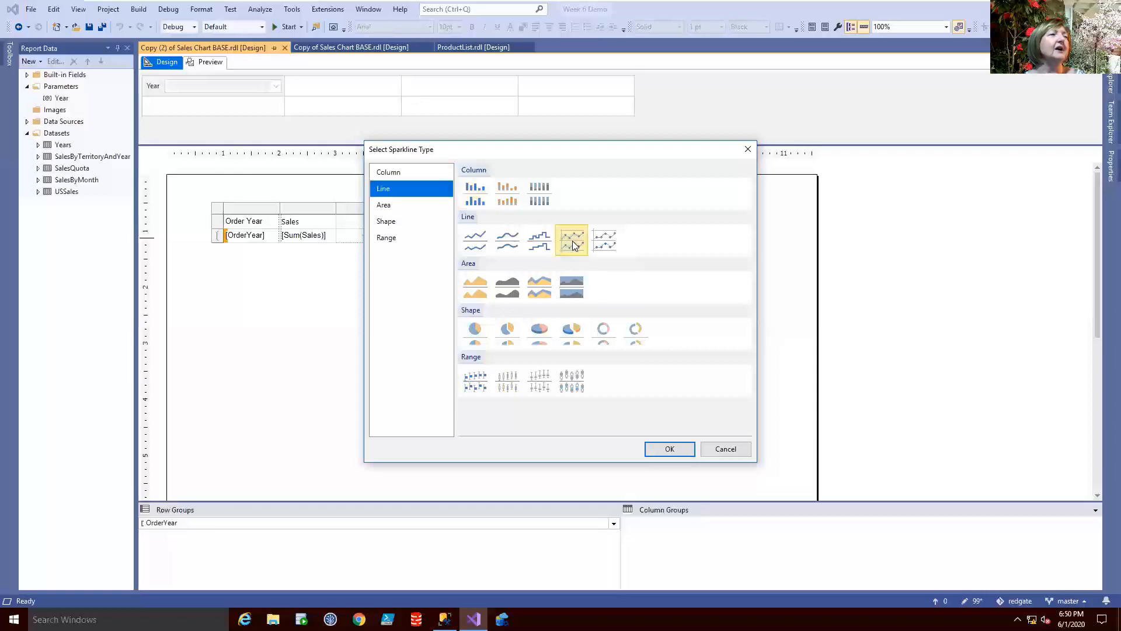
{"action": "left_click", "coordinate": [657, 450]}
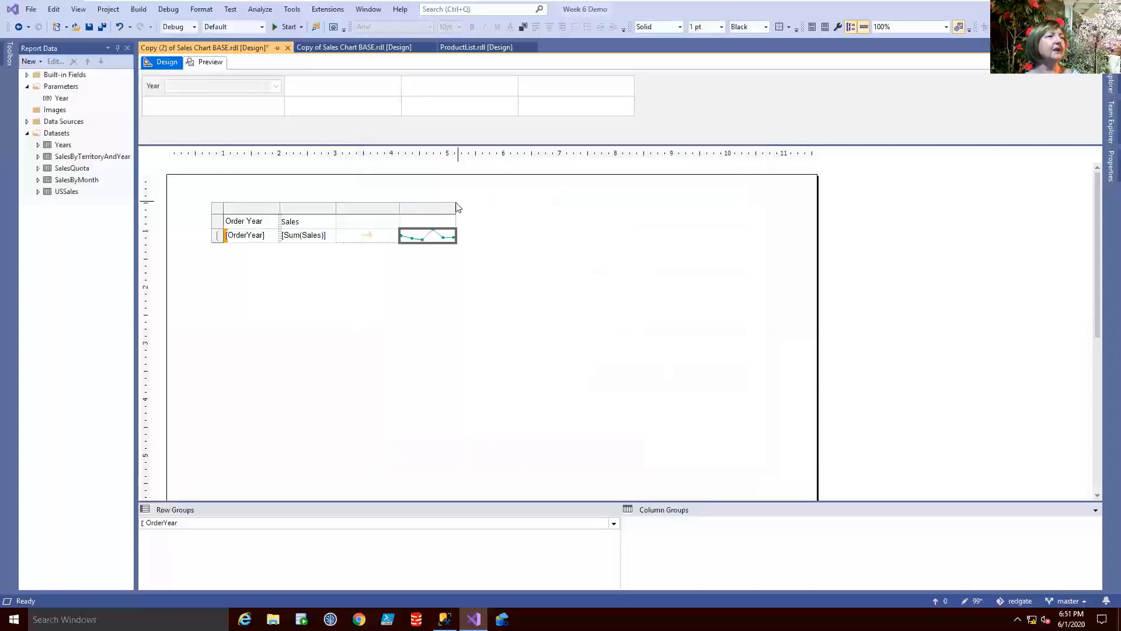
{"action": "left_click_drag", "start_coordinate": [454, 206], "coordinate": [608, 221]}
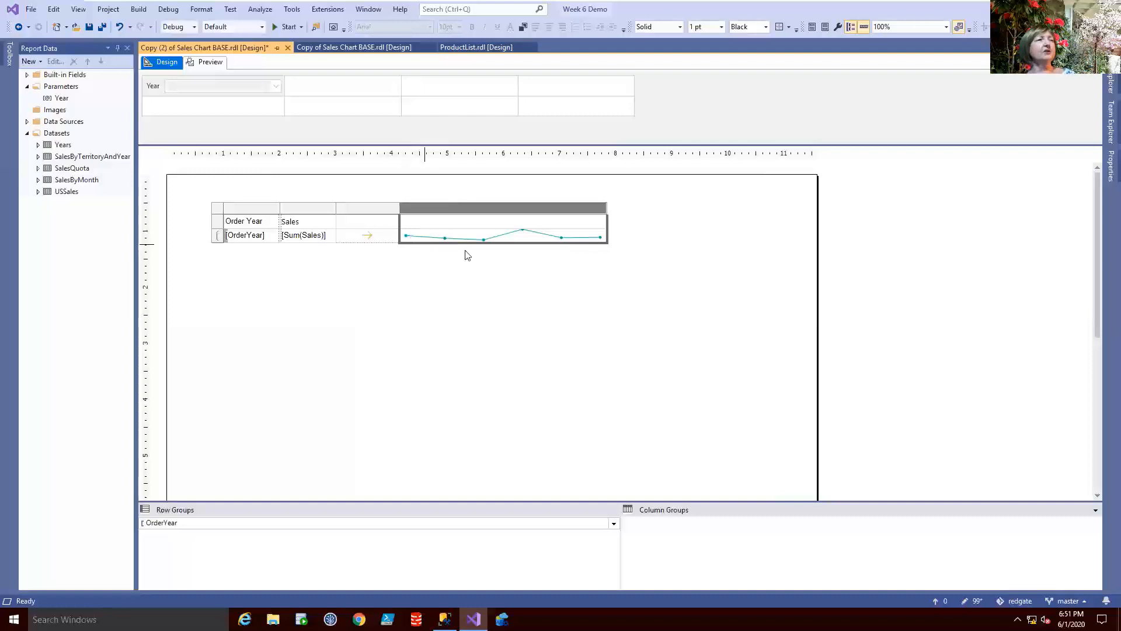
Set the sparkline's values to Sales and its category group to OrderMonth, and preview the report
{"action": "left_click", "coordinate": [593, 233]}
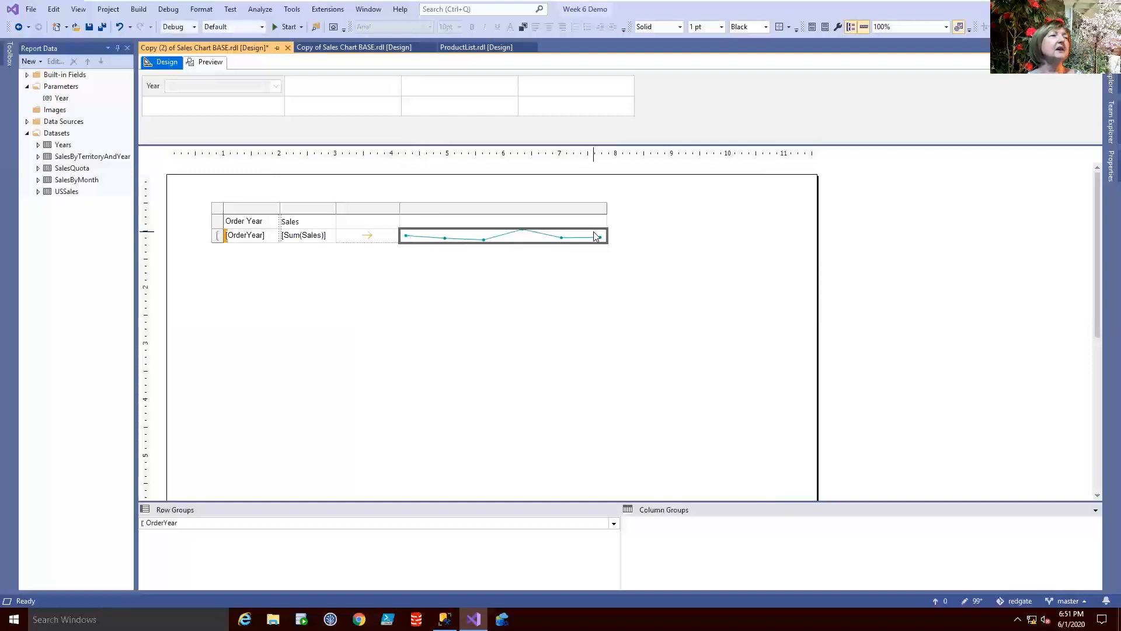
{"action": "left_click", "coordinate": [593, 234]}
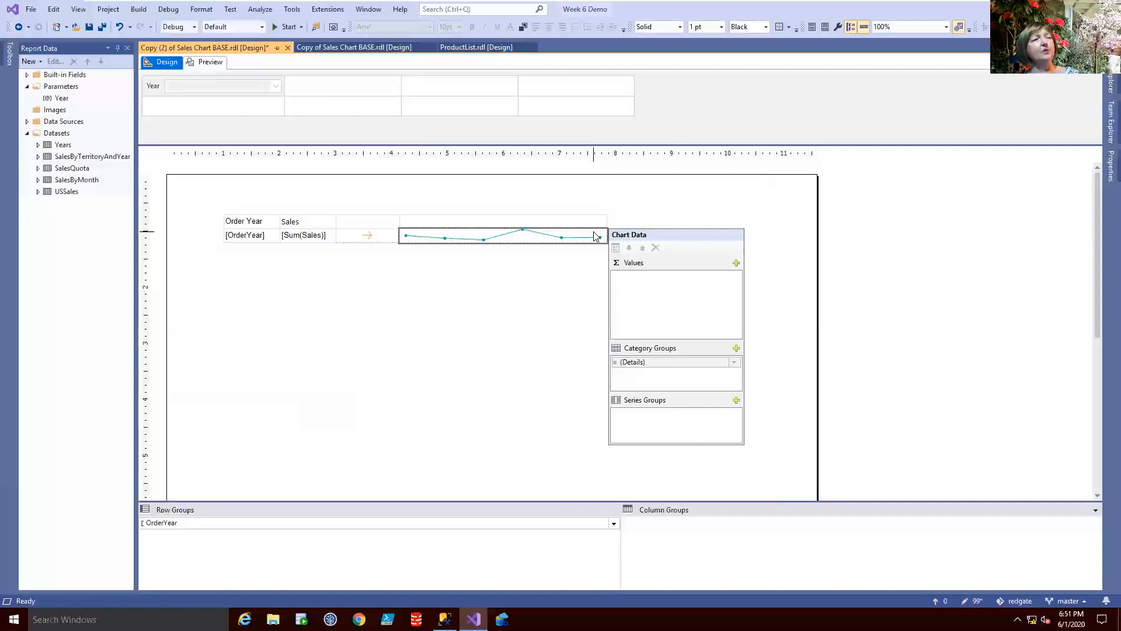
{"action": "left_click", "coordinate": [736, 263]}
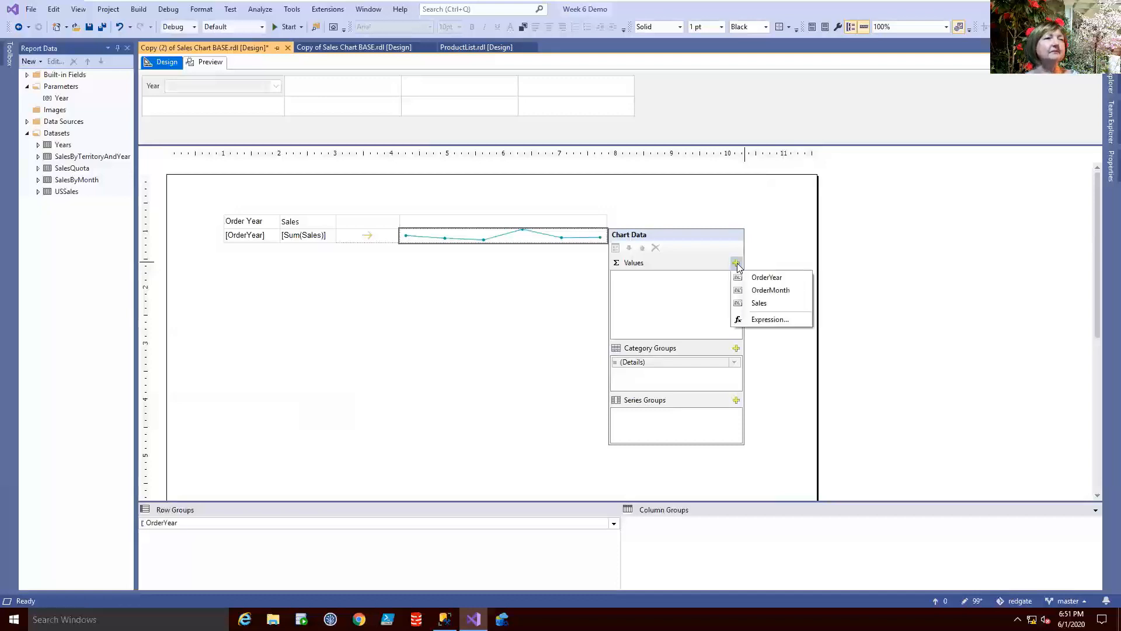
{"action": "left_click", "coordinate": [758, 303]}
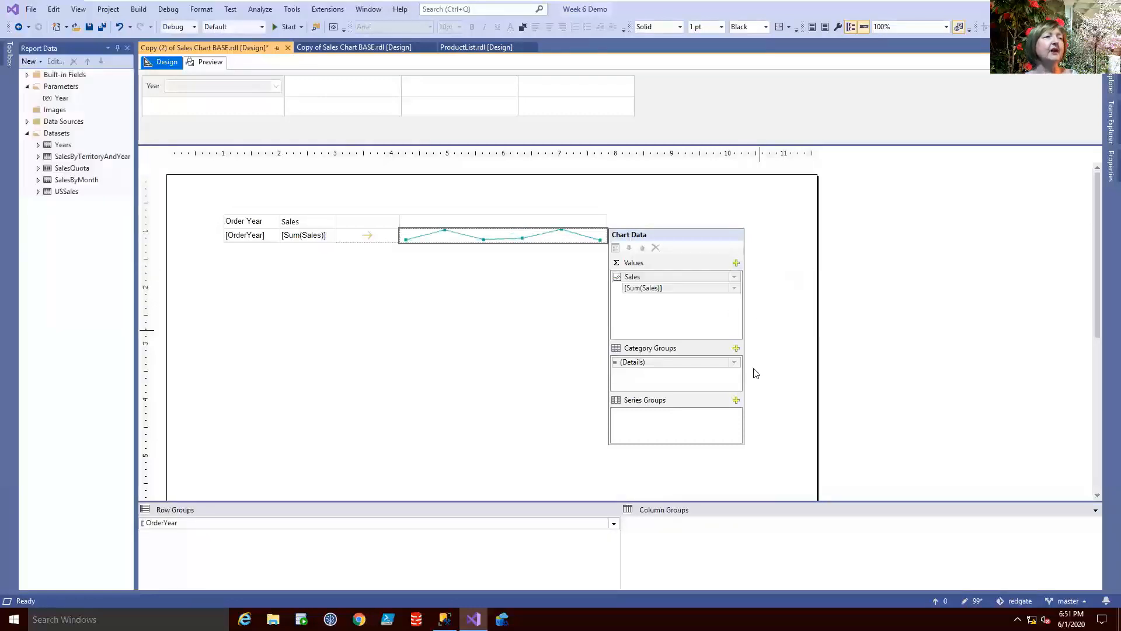
{"action": "left_click", "coordinate": [735, 363]}
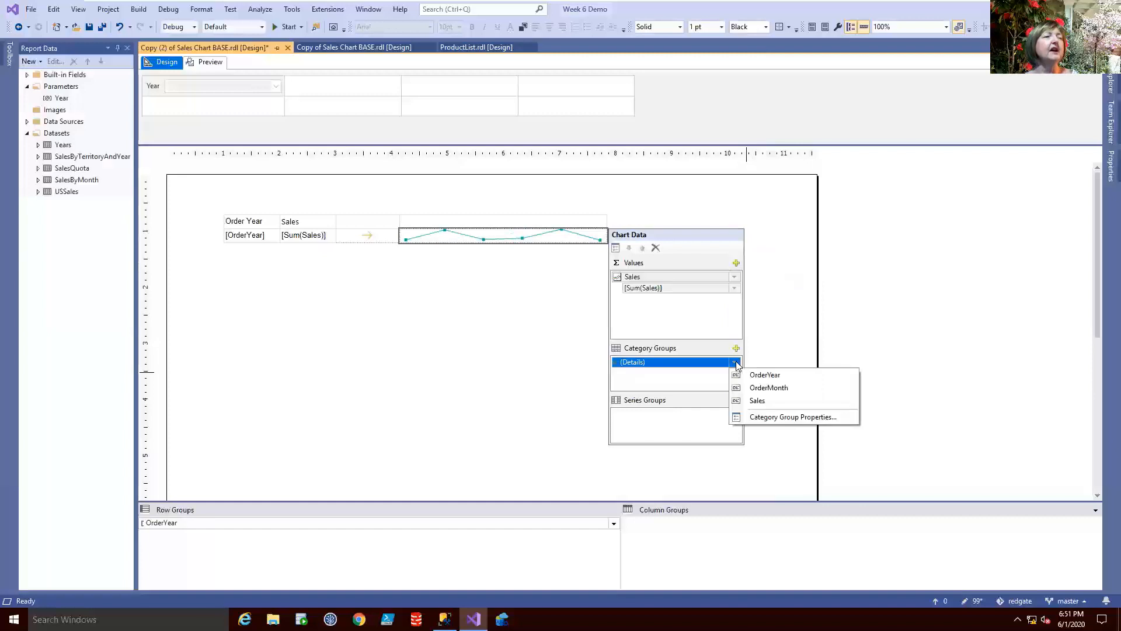
{"action": "left_click", "coordinate": [749, 388]}
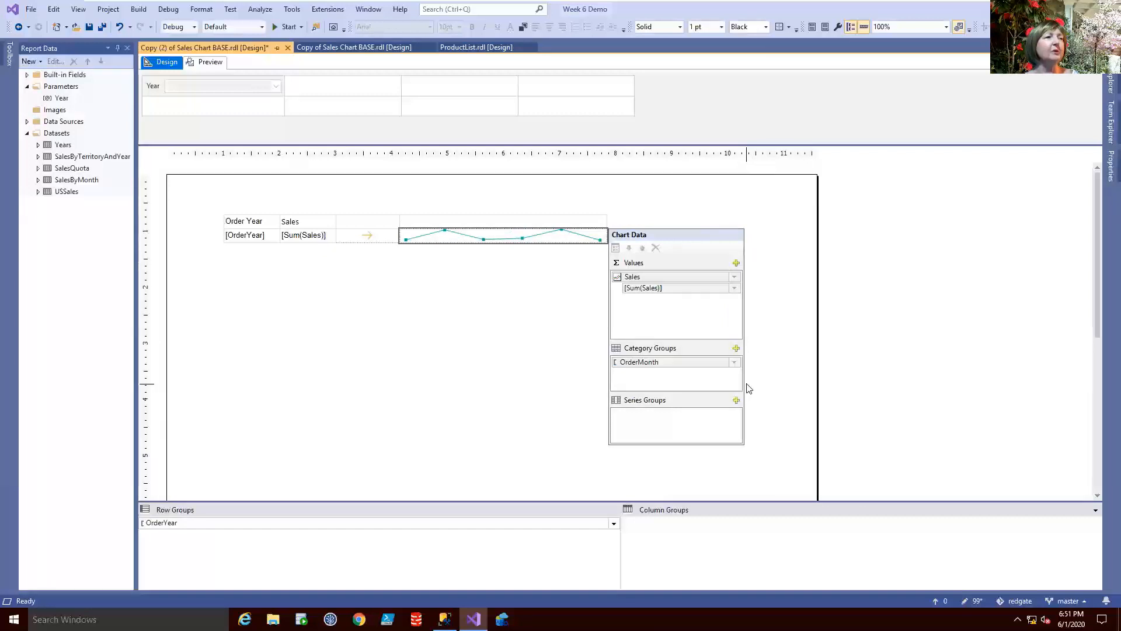
{"action": "left_click", "coordinate": [493, 353]}
{"action": "left_click", "coordinate": [211, 62]}
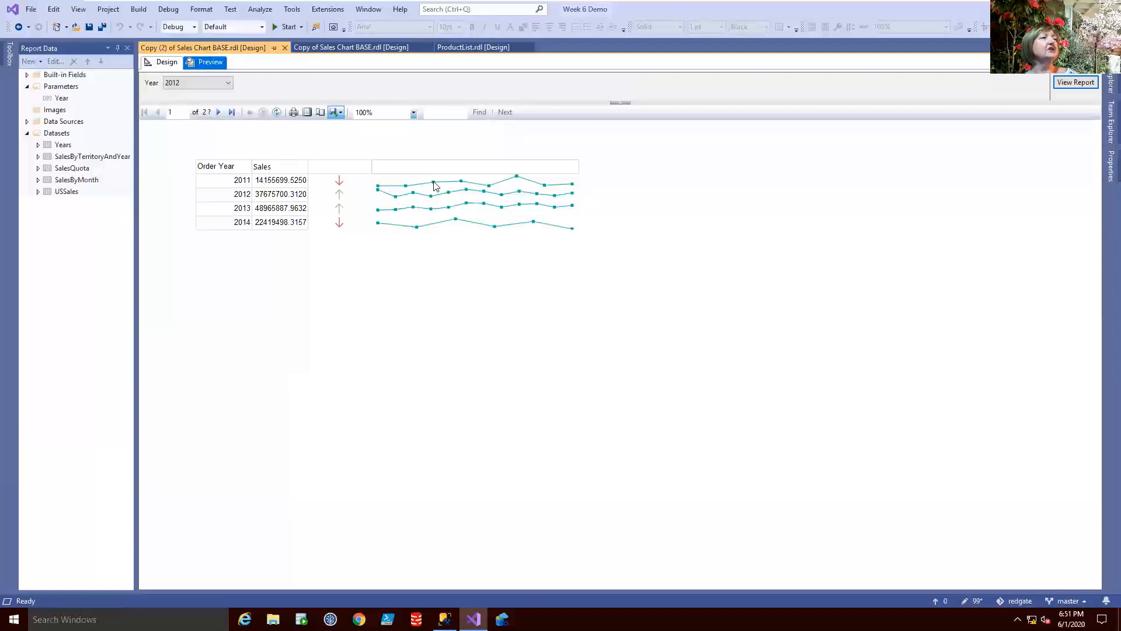
Return to the design and start a tooltip expression for the sparkline's Sales series with the OrderMonth field
{"action": "left_click", "coordinate": [167, 62]}
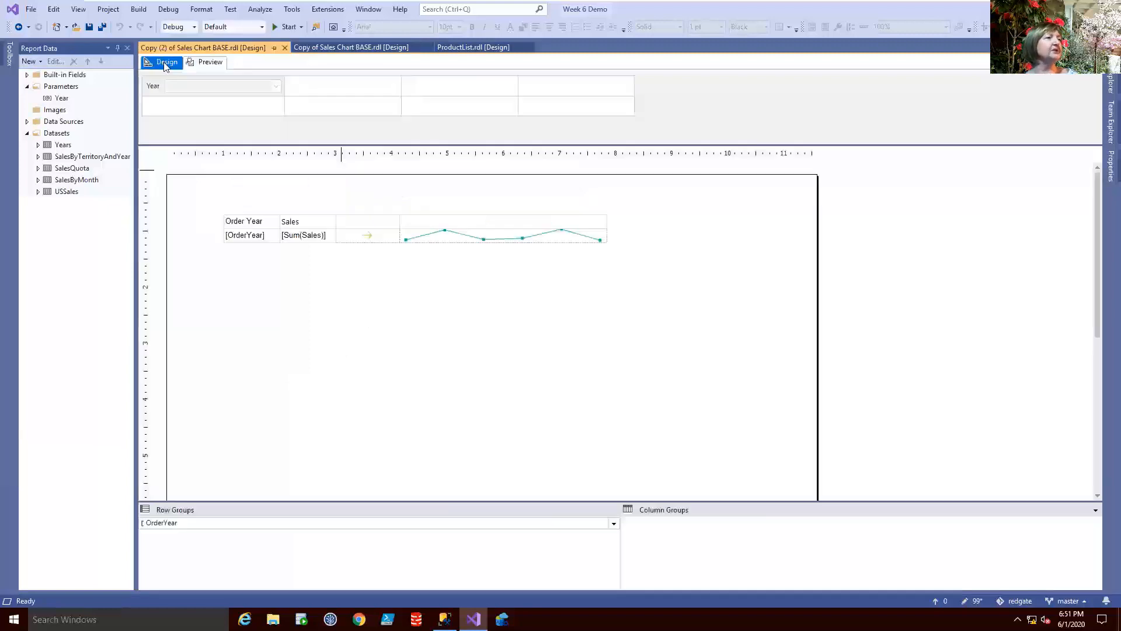
{"action": "left_click", "coordinate": [472, 238]}
{"action": "left_click", "coordinate": [472, 238]}
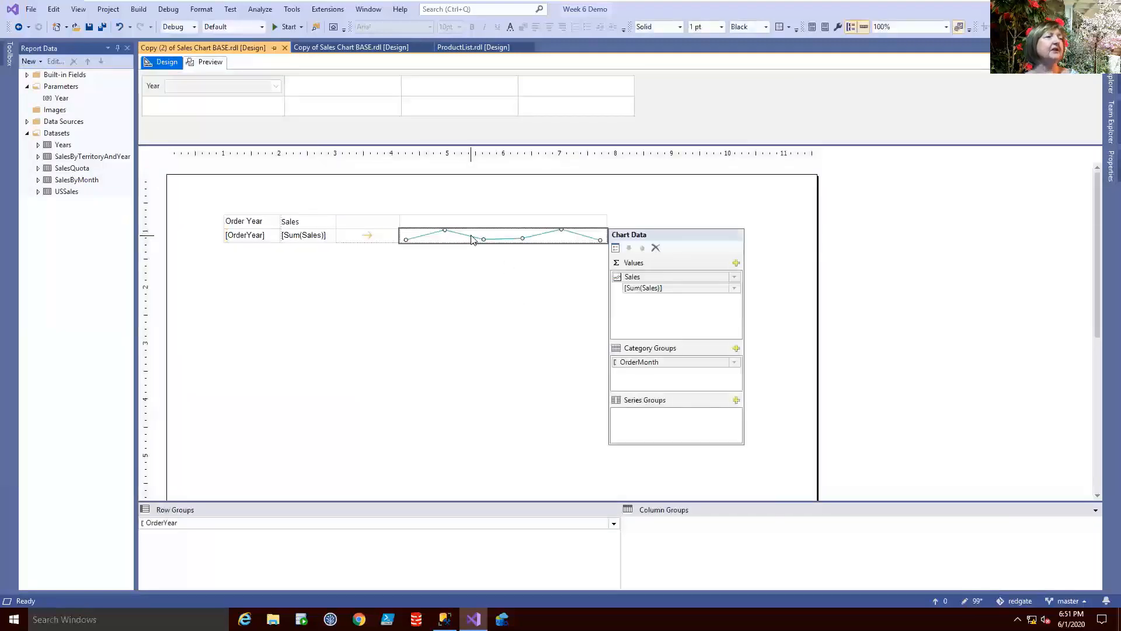
{"action": "right_click", "coordinate": [474, 239]}
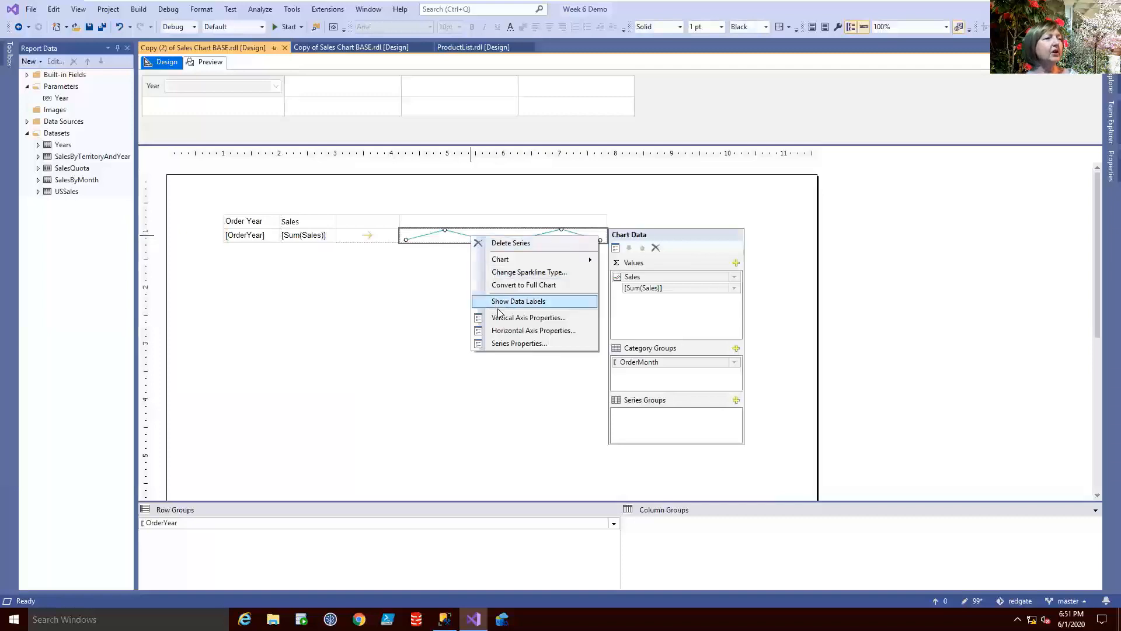
{"action": "left_click", "coordinate": [506, 345]}
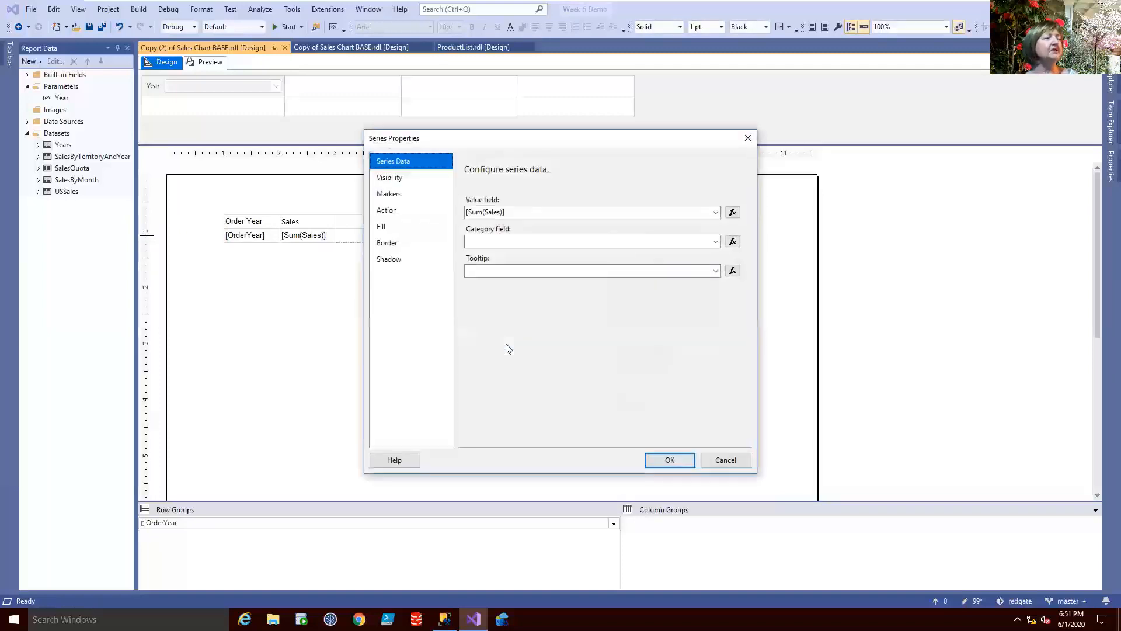
{"action": "left_click", "coordinate": [736, 271]}
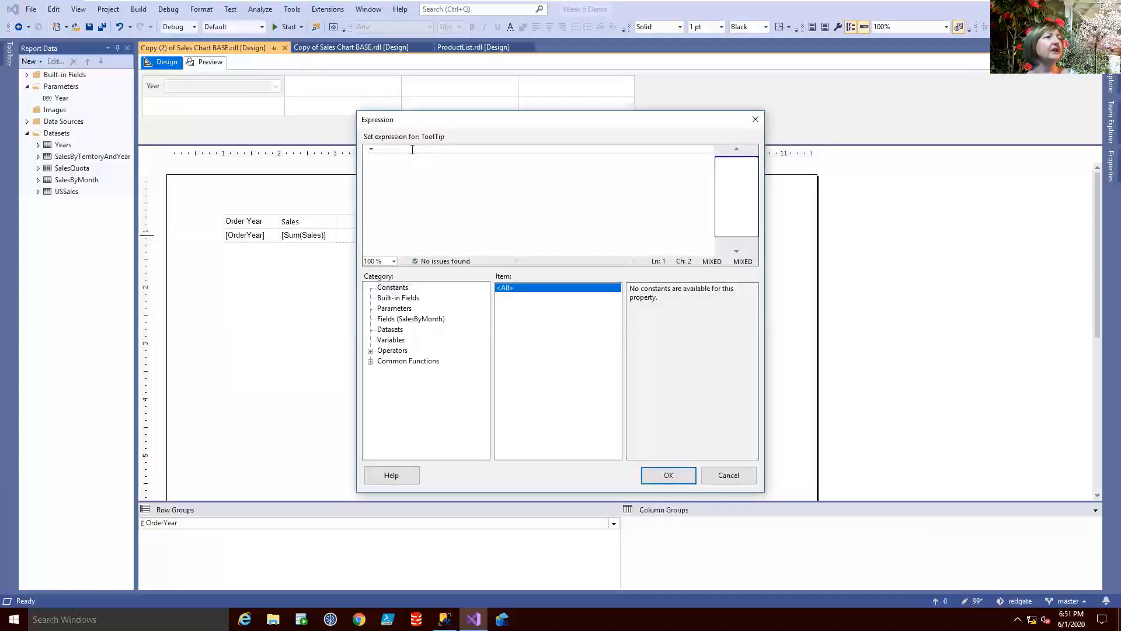
{"action": "left_click", "coordinate": [411, 320]}
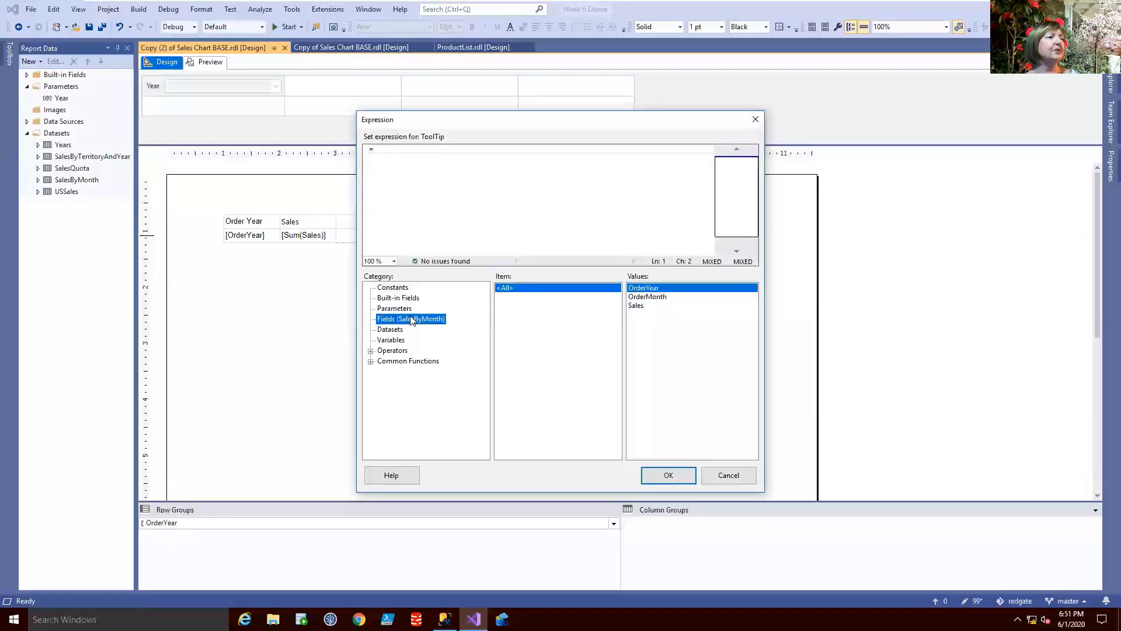
{"action": "double_click", "coordinate": [647, 297]}
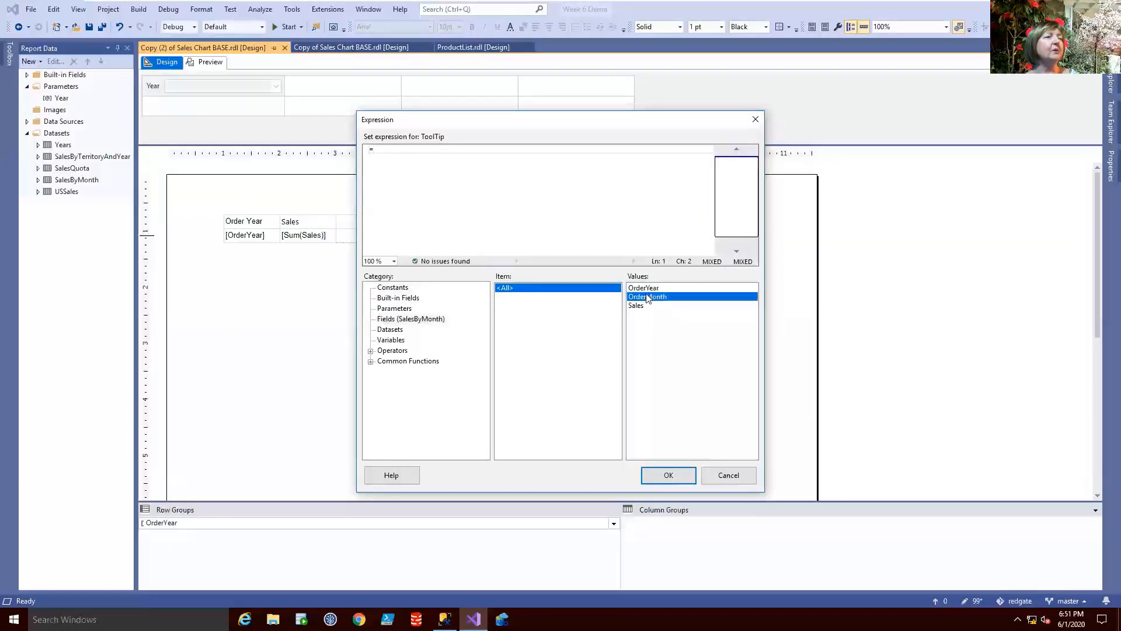
Wrap the tooltip's OrderMonth field in MonthName() and append & " " & to the expression
{"action": "left_click", "coordinate": [374, 151]}
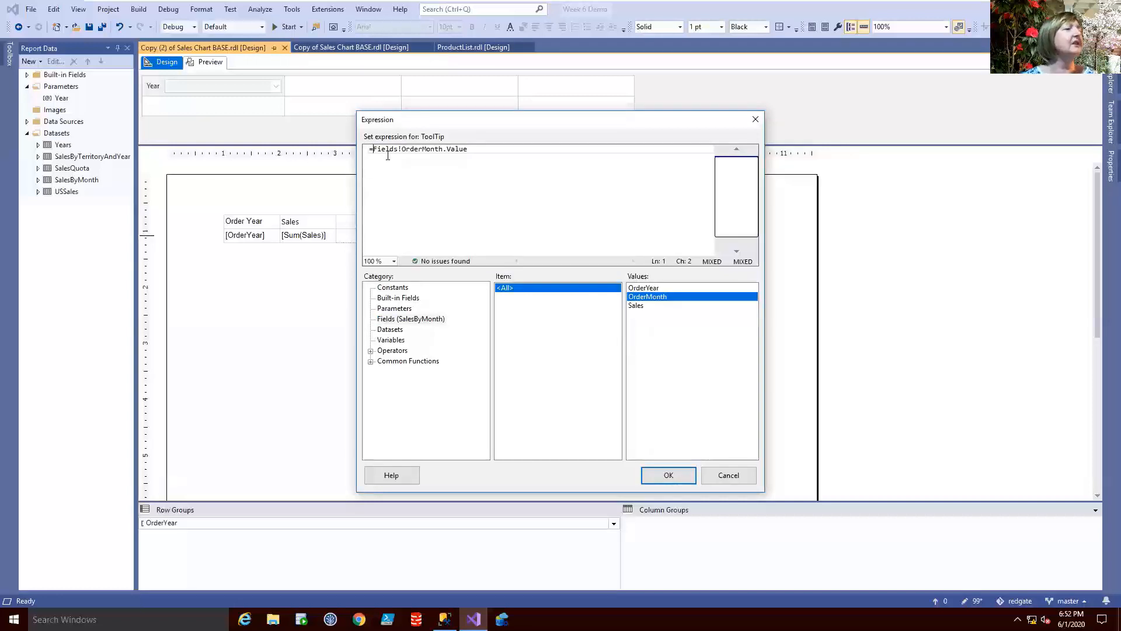
{"action": "type", "text": "Month"}
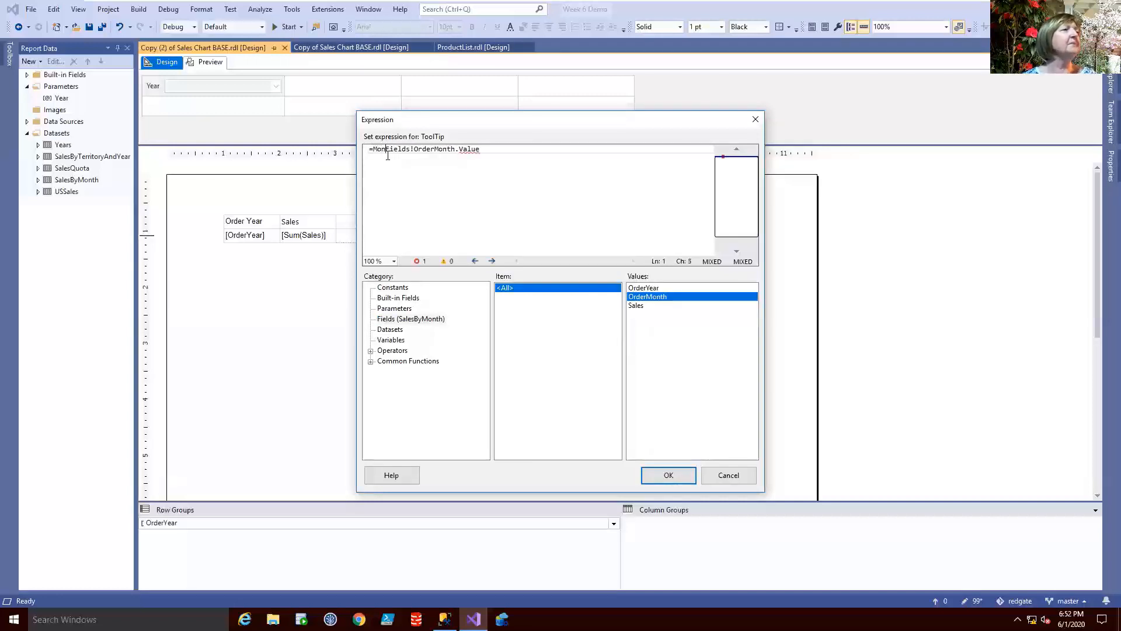
{"action": "type", "text": "Name("}
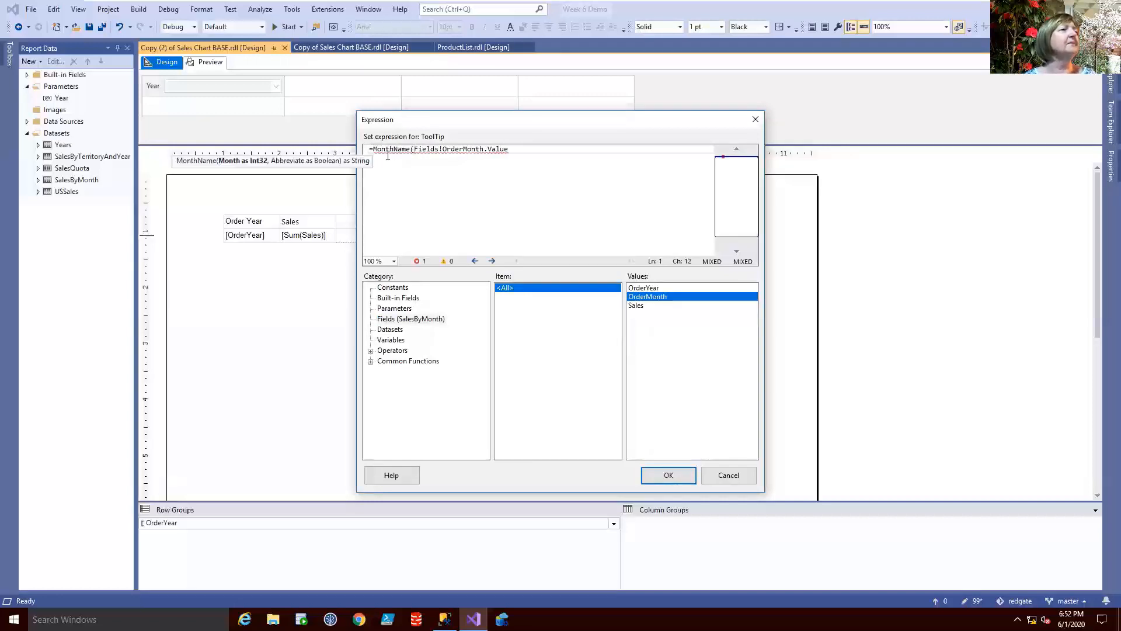
{"action": "left_click", "coordinate": [535, 148]}
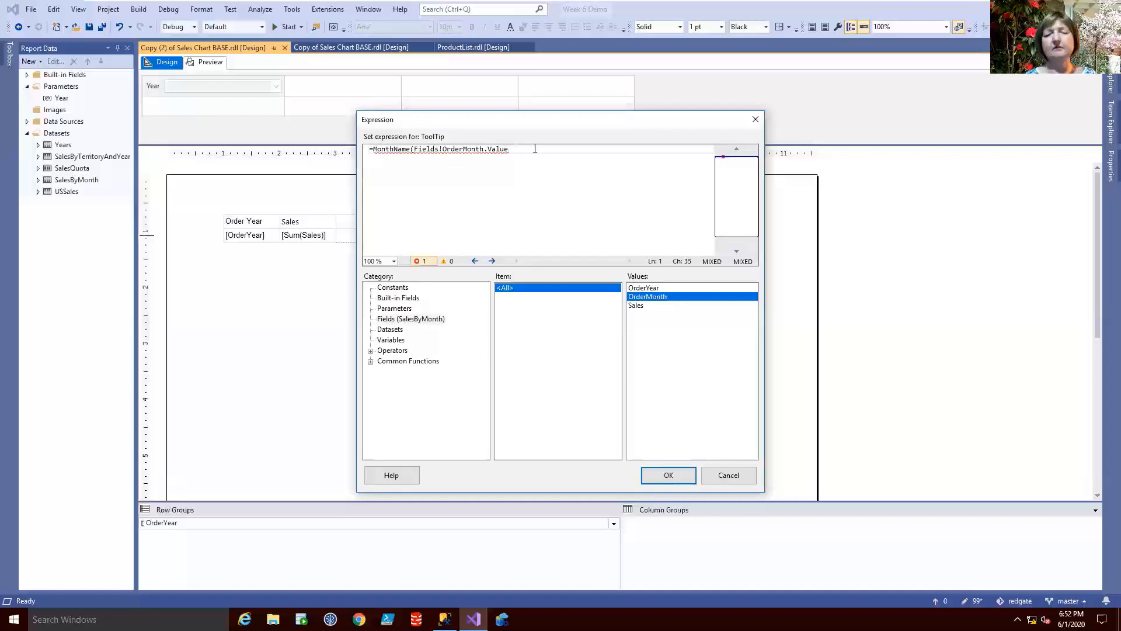
{"action": "type", "text": ") &"}
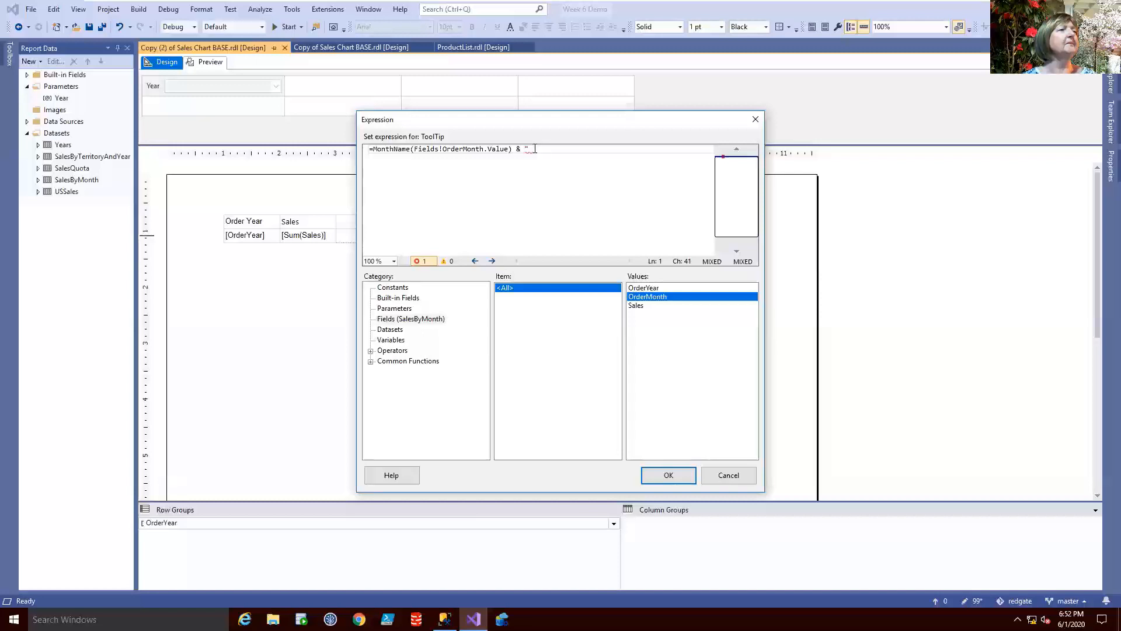
{"action": "key", "text": "BackSpace"}
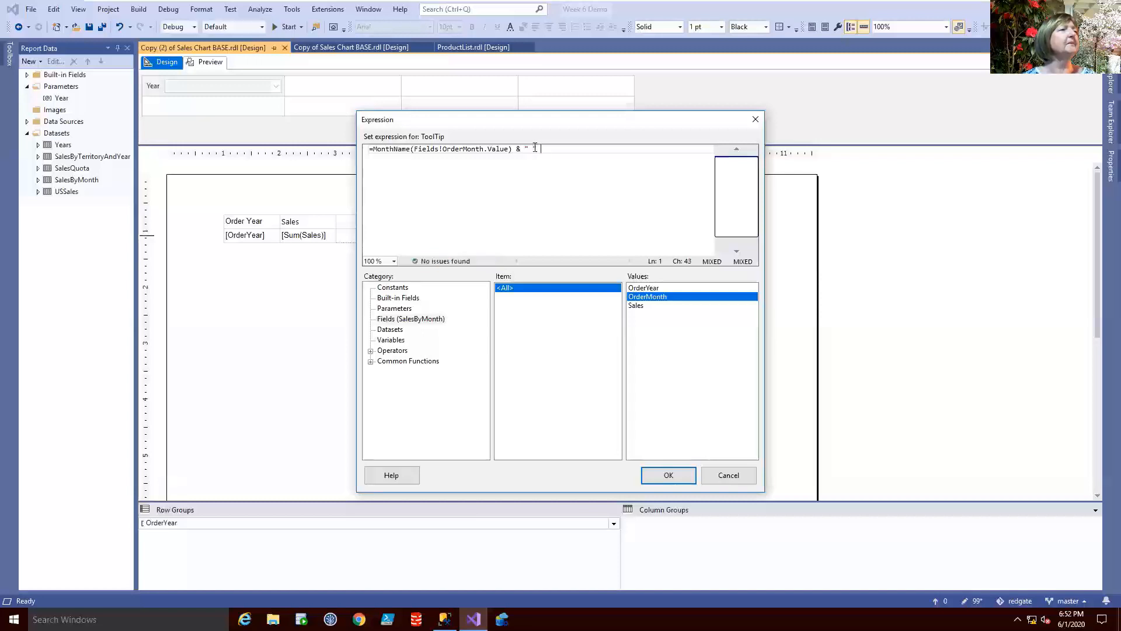
{"action": "type", "text": "& "}
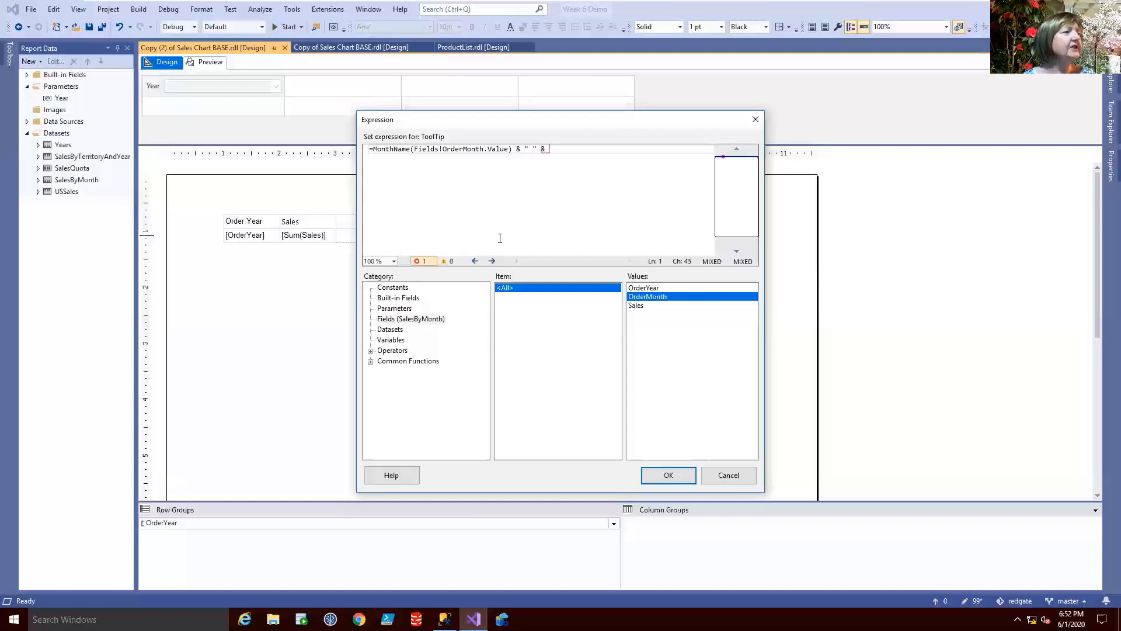
Append the FormatCurrency( function call to the end of the tooltip expression
{"action": "type", "text": "FormatCu"}
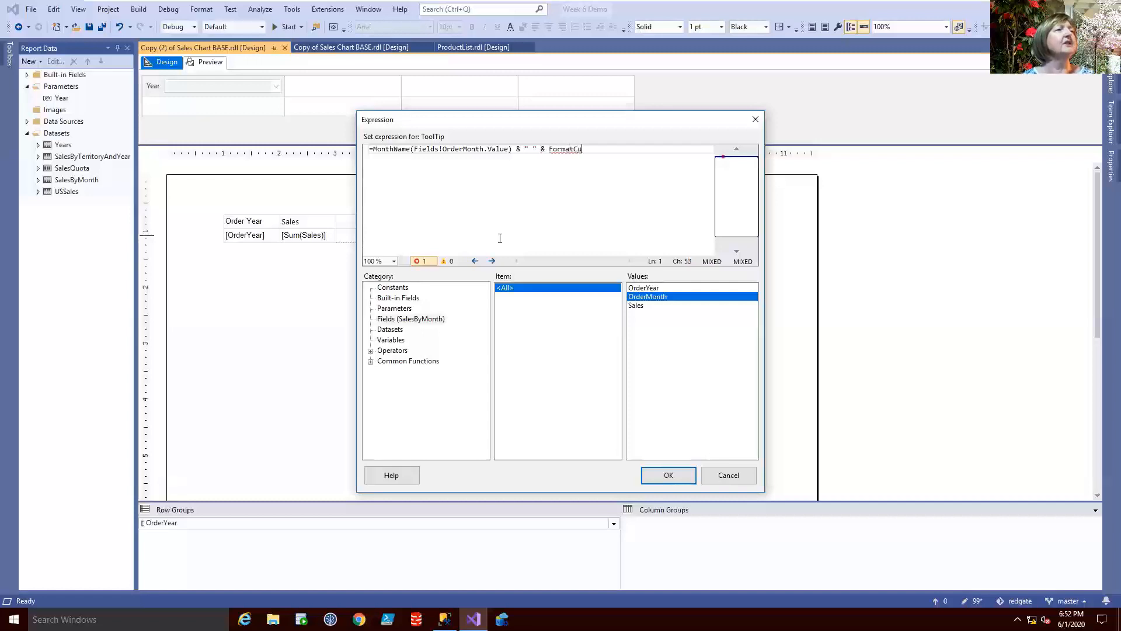
{"action": "type", "text": "rrencty"}
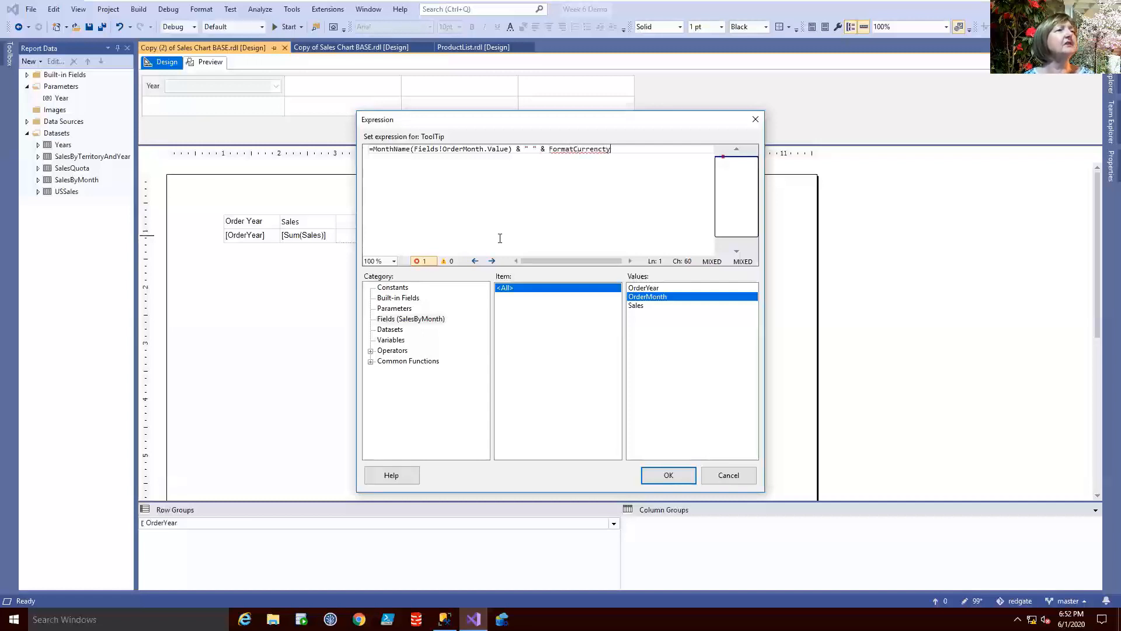
{"action": "key", "text": "BackSpace"}
{"action": "key", "text": "BackSpace"}
{"action": "type", "text": "y("}
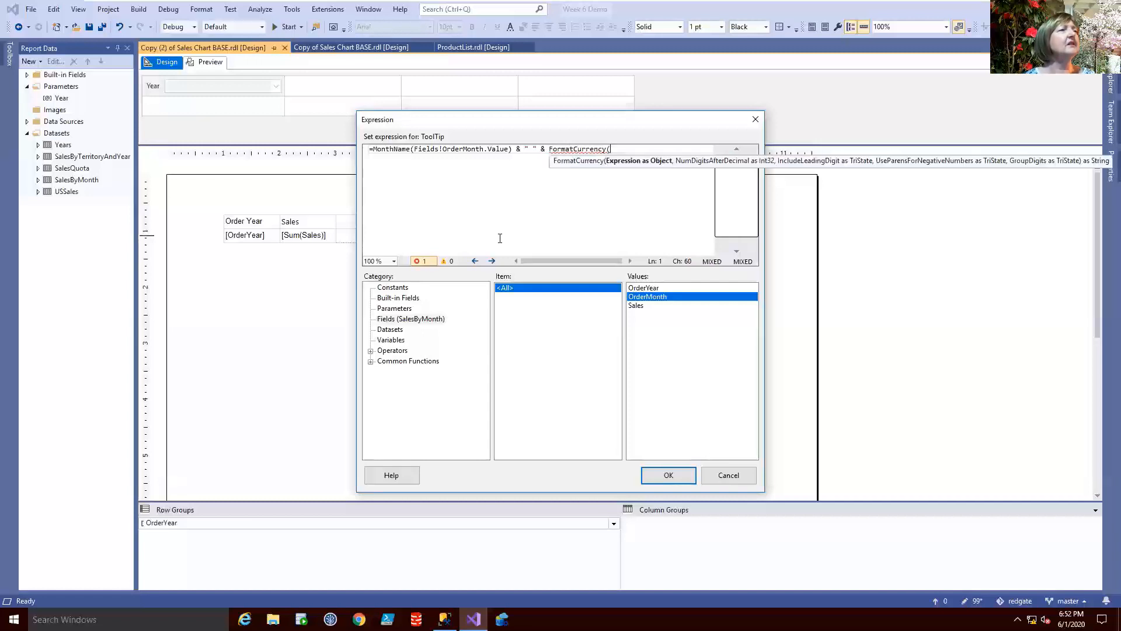
Complete the tooltip expression with Sum(Fields!Sales.Value)) inside FormatCurrency and apply it to the sparkline series
{"action": "left_click", "coordinate": [391, 318]}
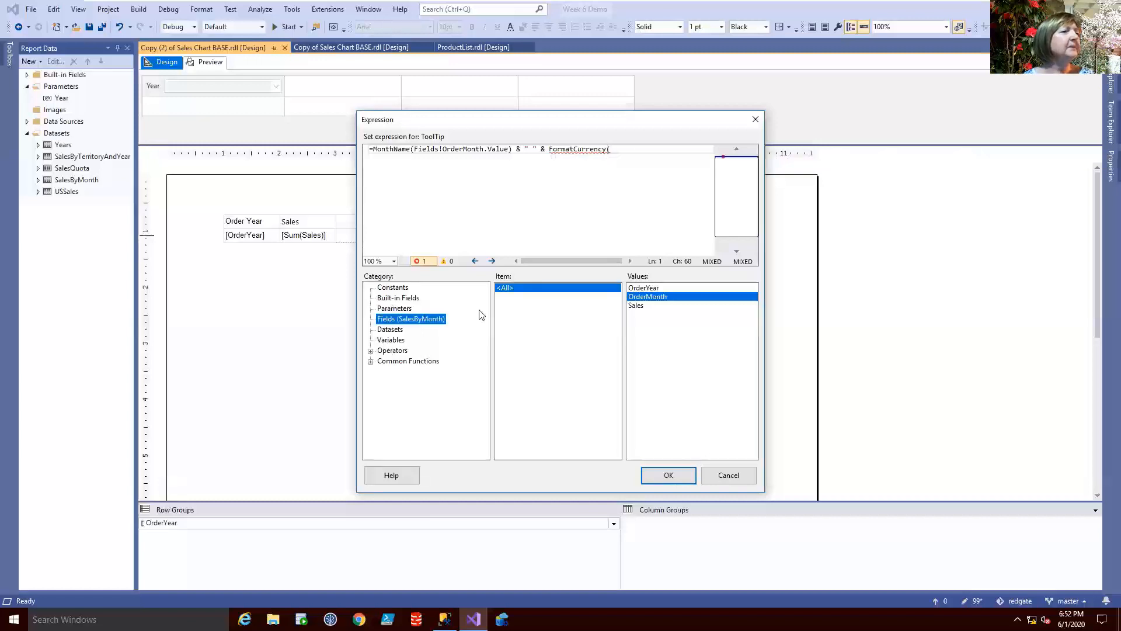
{"action": "left_click", "coordinate": [624, 150]}
{"action": "type", "text": "Sum"}
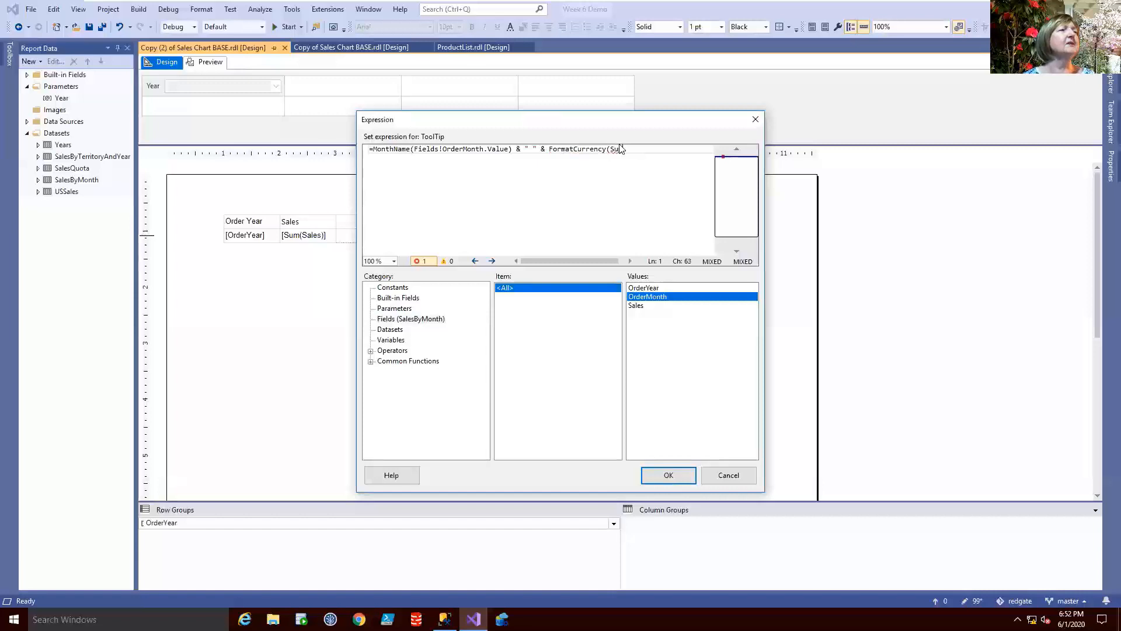
{"action": "type", "text": "("}
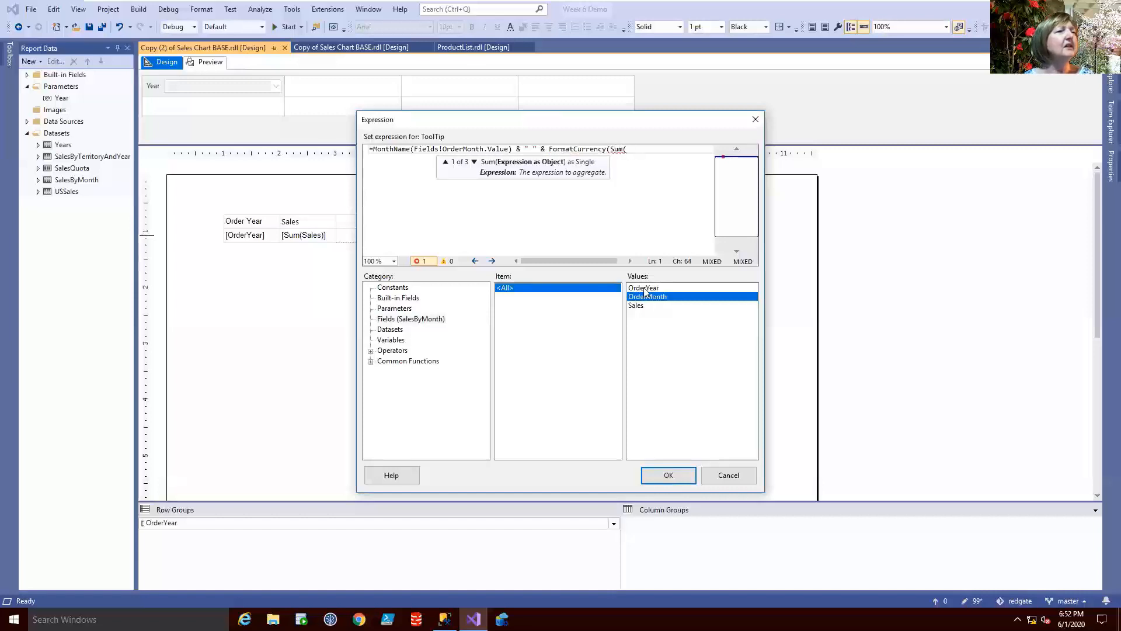
{"action": "double_click", "coordinate": [636, 306]}
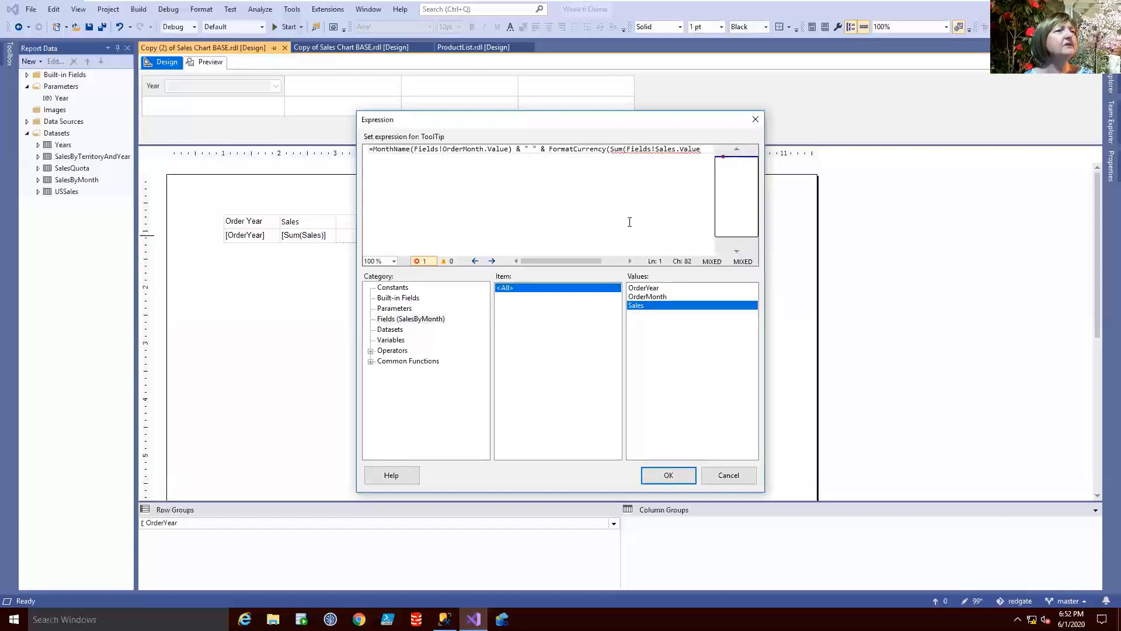
{"action": "type", "text": "))"}
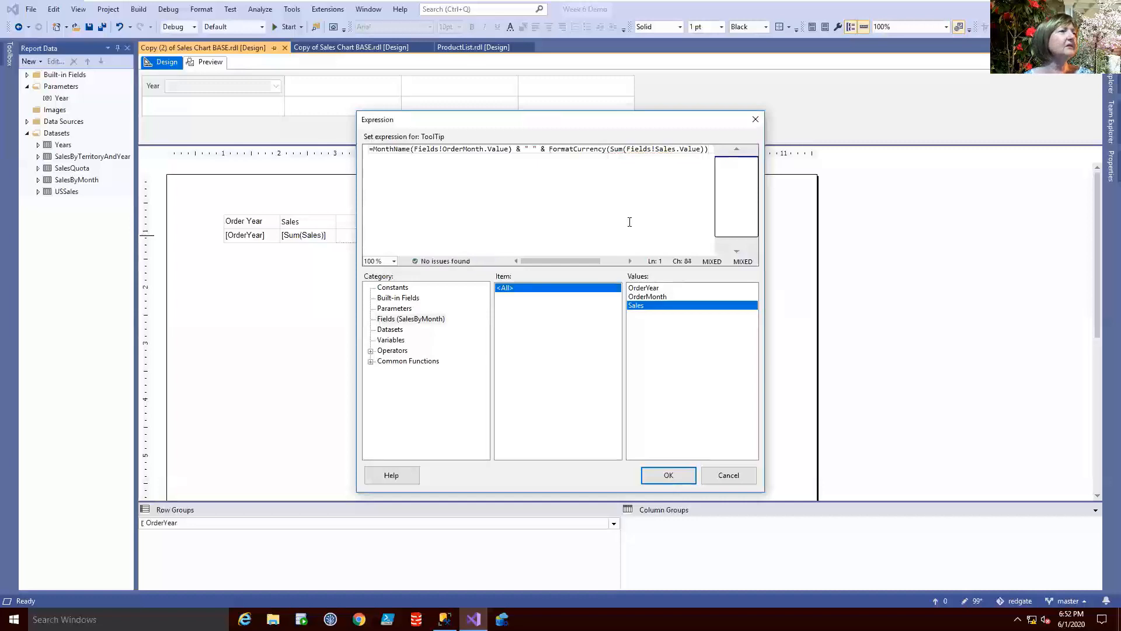
{"action": "left_click", "coordinate": [667, 474]}
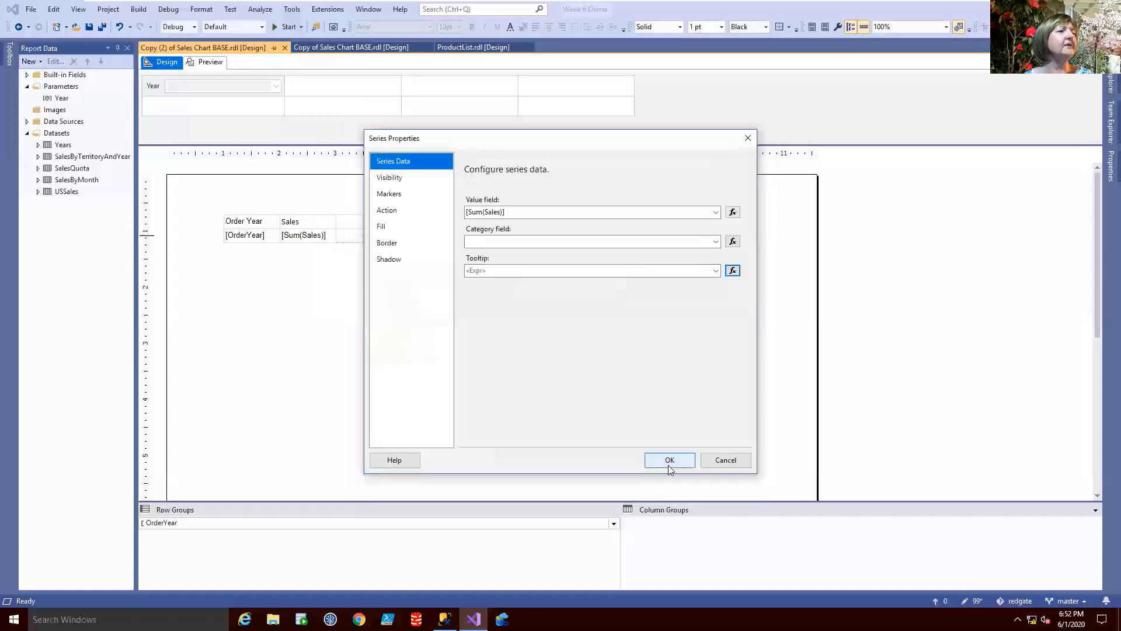
{"action": "left_click", "coordinate": [669, 461]}
Check the sparkline point tooltips in the report preview, and go back through the design to the PowerPoint slides
{"action": "left_click", "coordinate": [209, 62]}
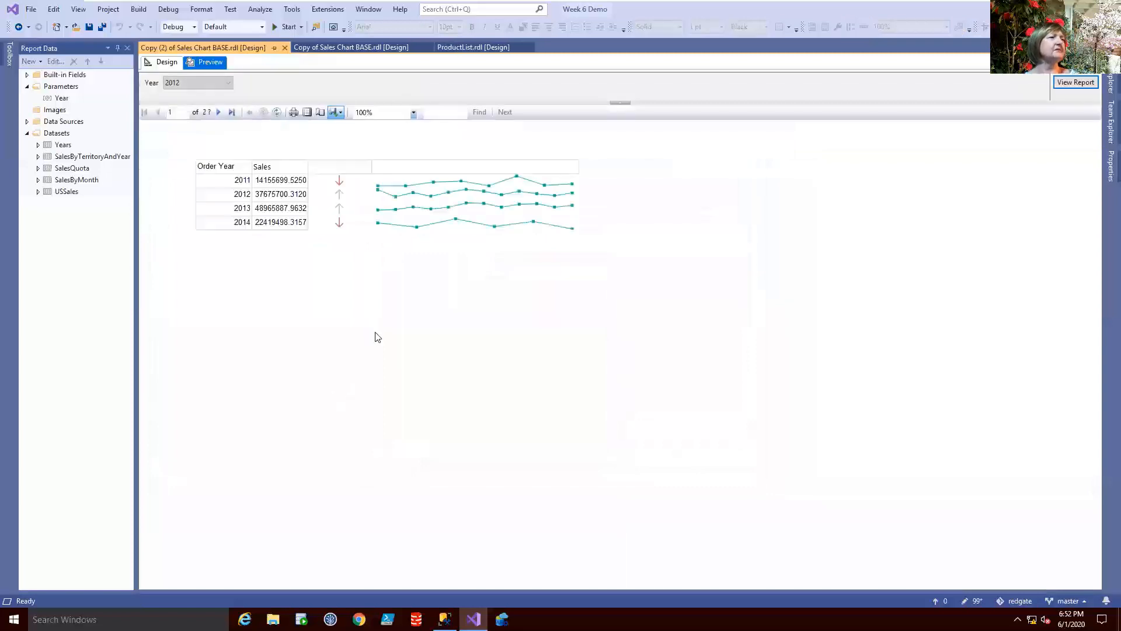
{"action": "mouse_move", "coordinate": [517, 179]}
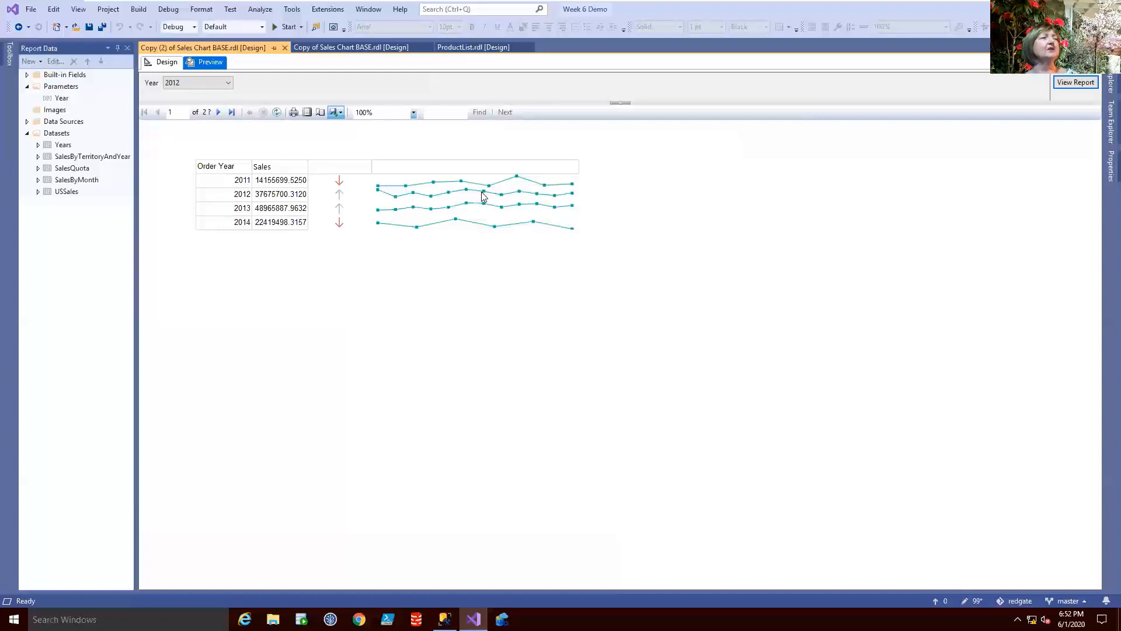
{"action": "mouse_move", "coordinate": [484, 194]}
{"action": "left_click", "coordinate": [169, 63]}
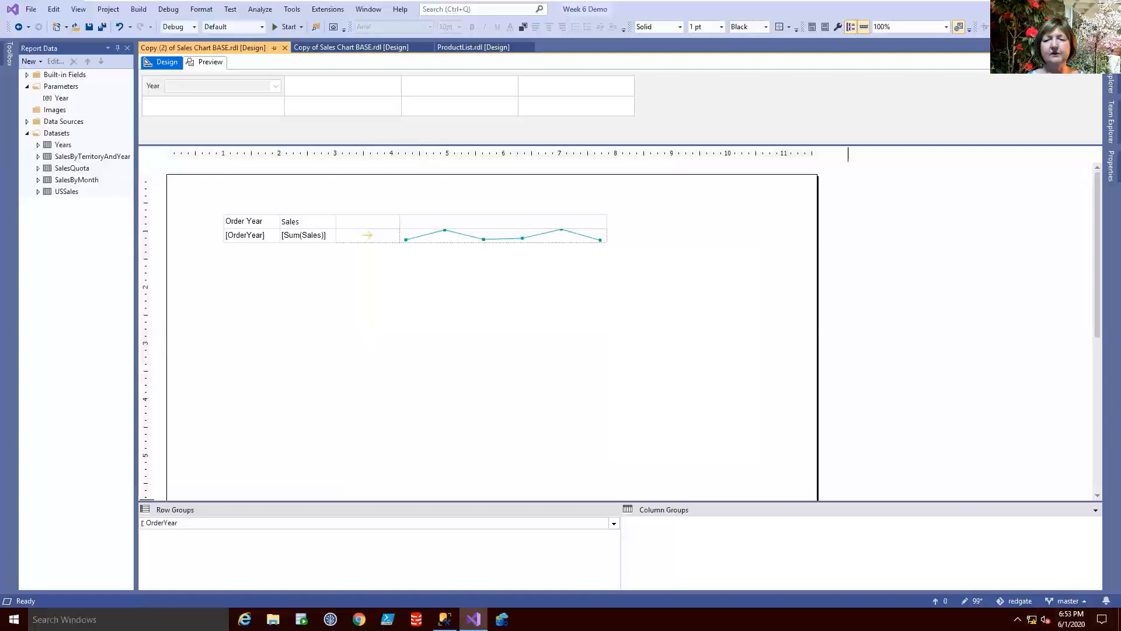
{"action": "key", "text": "alt+Tab"}
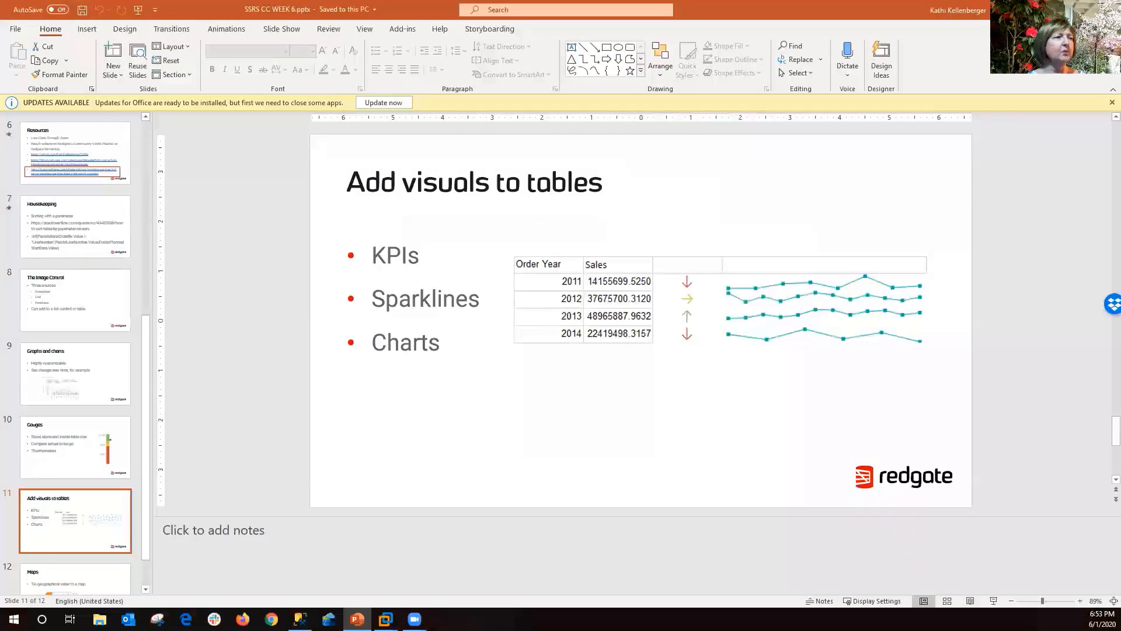
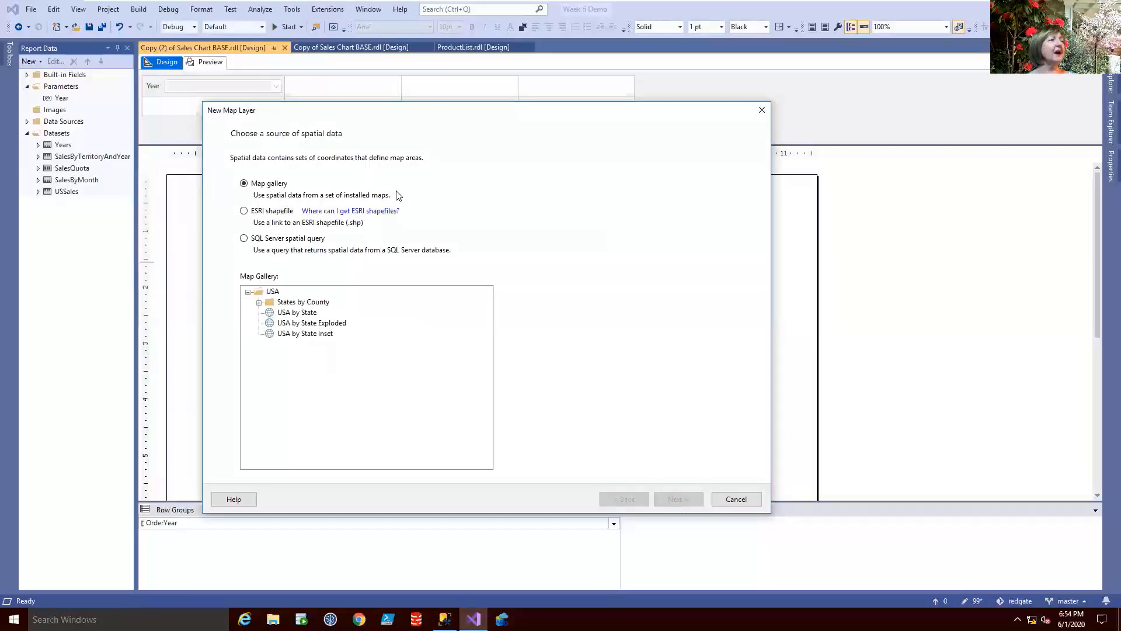
Choose the USA by State map from the map gallery as the new map layer's spatial data
{"action": "left_click", "coordinate": [259, 302]}
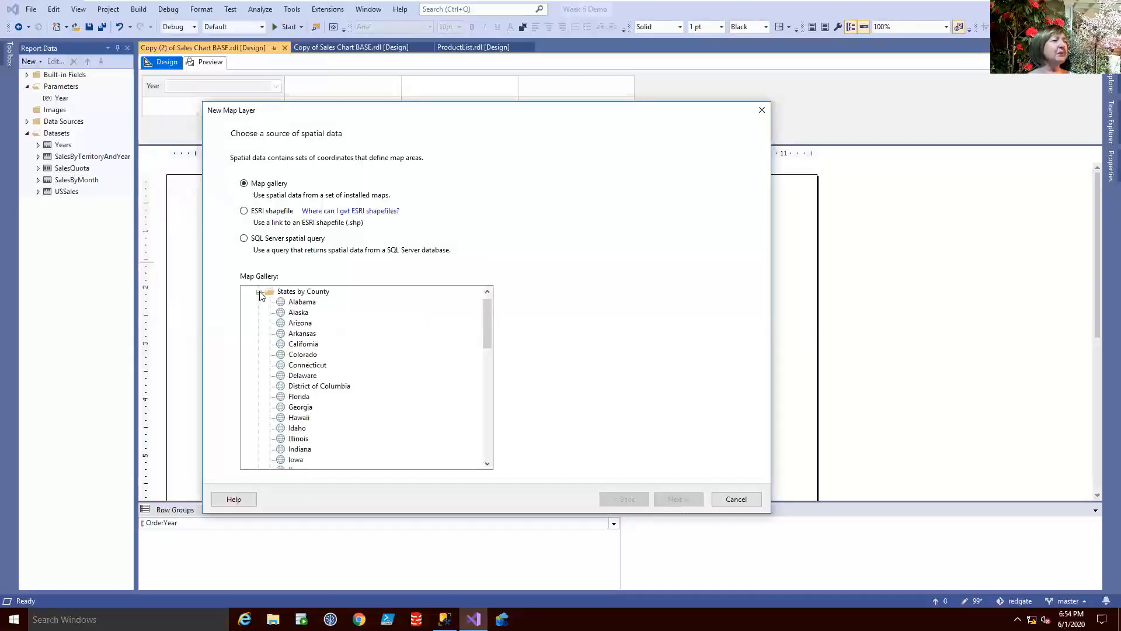
{"action": "left_click", "coordinate": [260, 292]}
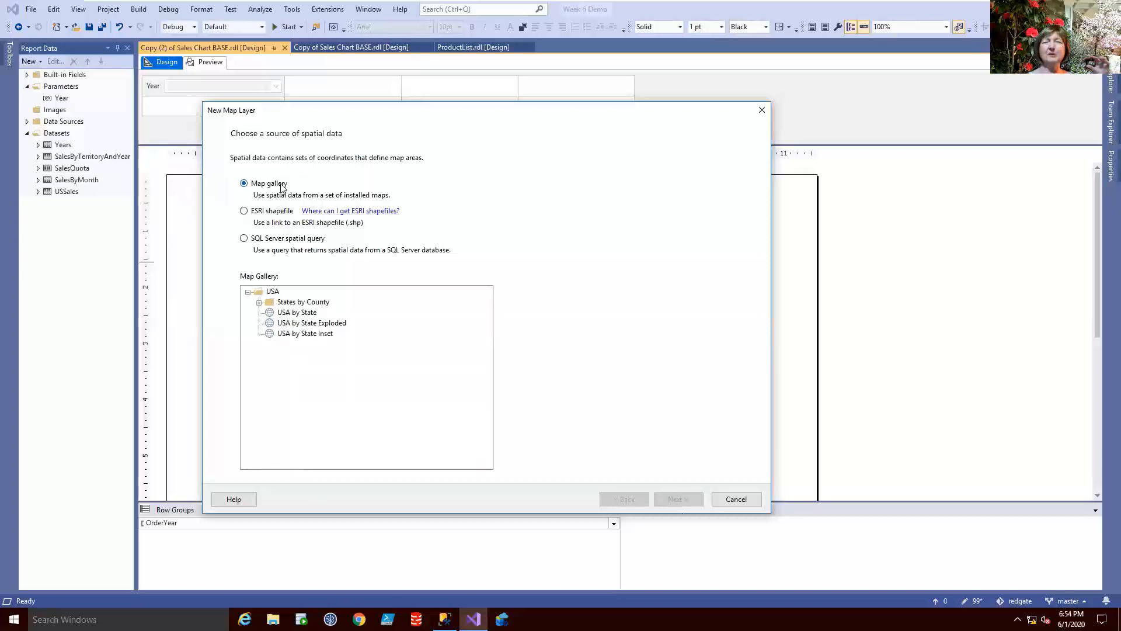
{"action": "left_click", "coordinate": [286, 314]}
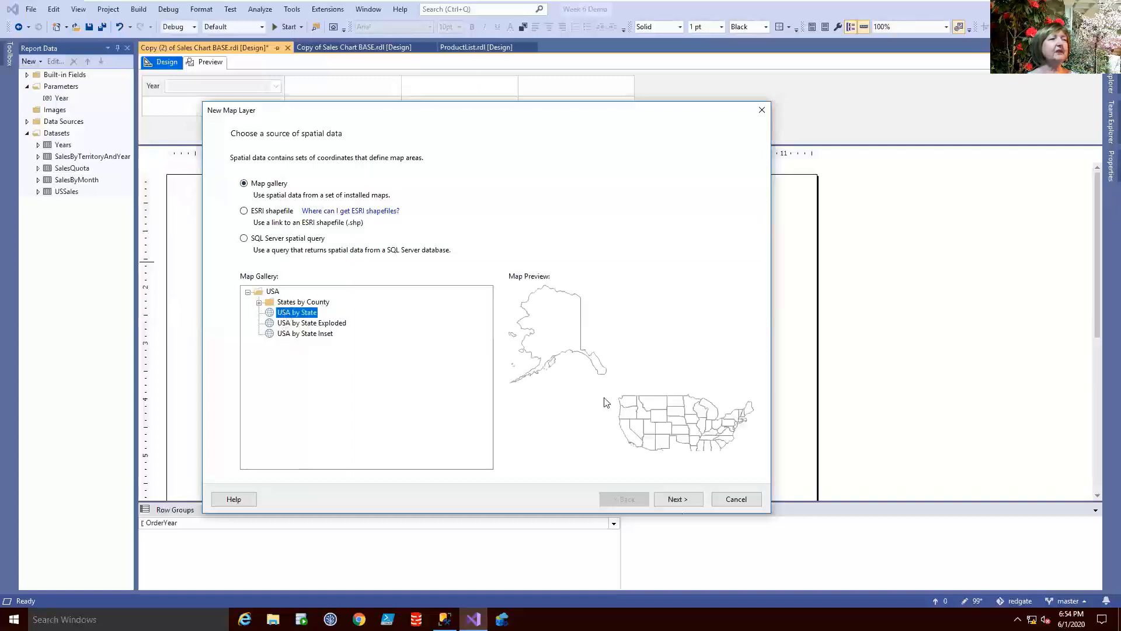
{"action": "left_click", "coordinate": [677, 499]}
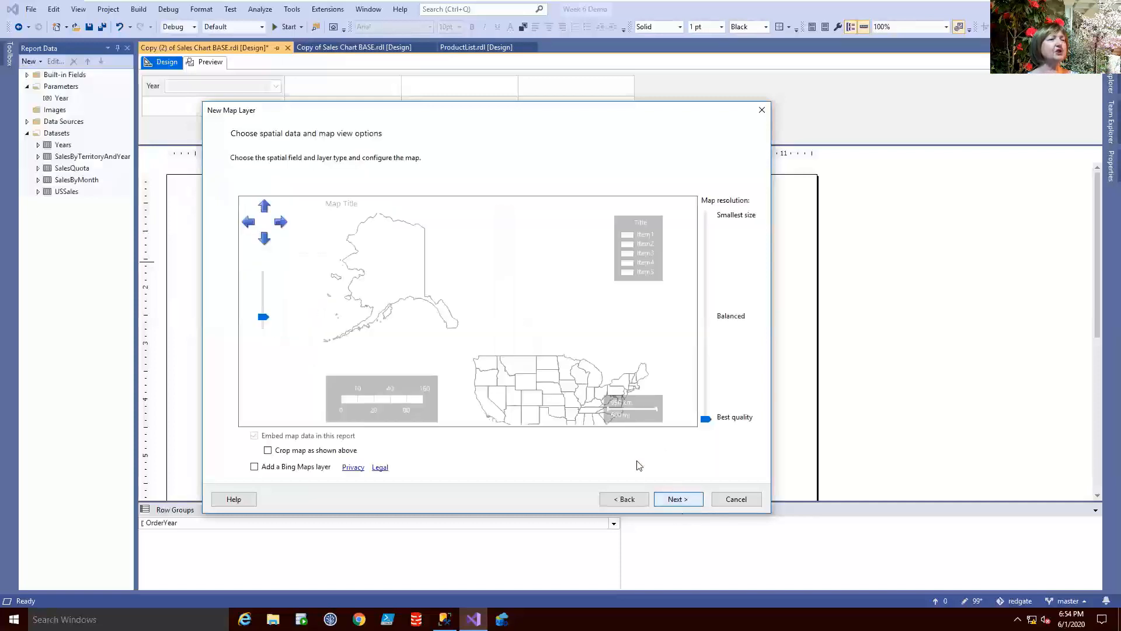
Reposition and slightly zoom out the USA map, set its resolution close to Balanced, and accept the map view options
{"action": "mouse_move", "coordinate": [472, 340]}
{"action": "left_mouse_down"}
{"action": "mouse_move", "coordinate": [469, 311]}
{"action": "mouse_move", "coordinate": [418, 313]}
{"action": "mouse_move", "coordinate": [472, 324]}
{"action": "left_mouse_up"}
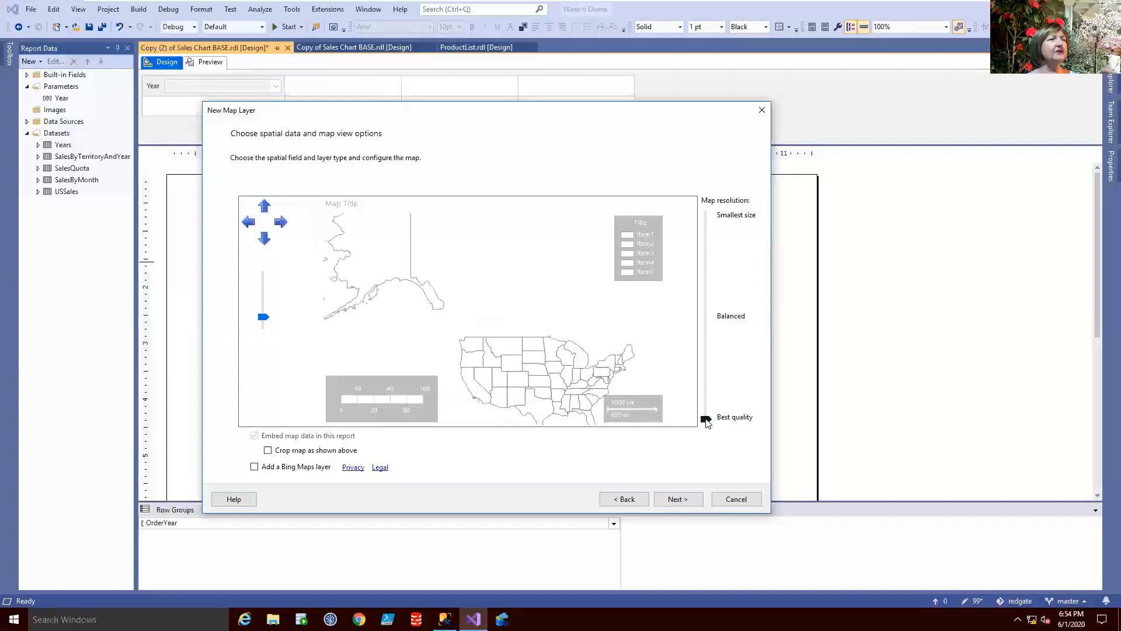
{"action": "left_click_drag", "start_coordinate": [706, 422], "coordinate": [704, 299]}
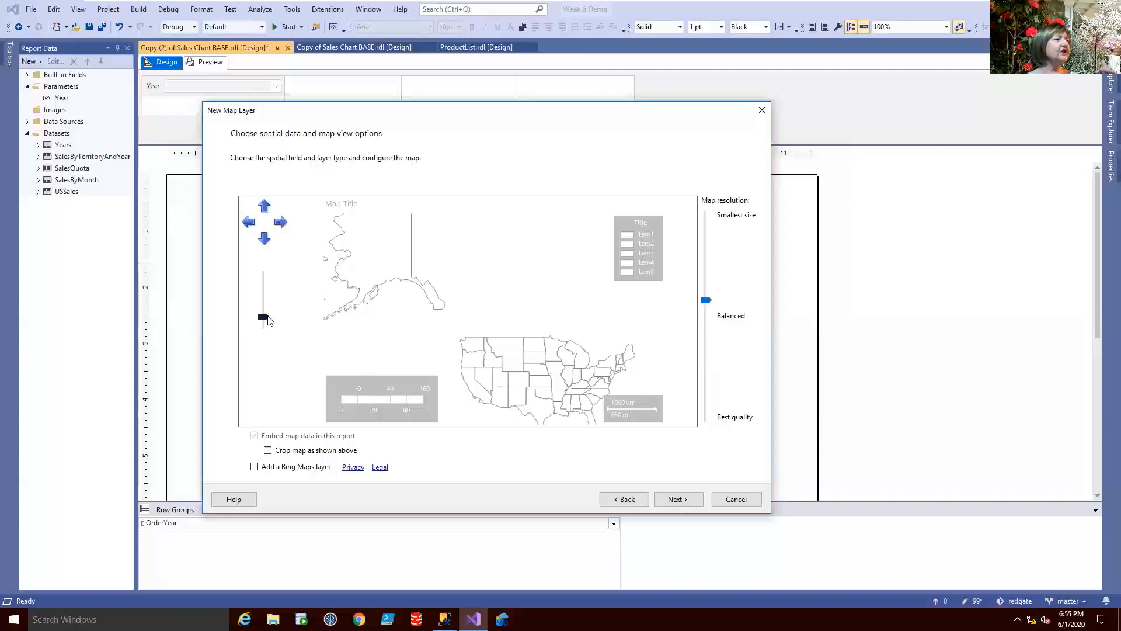
{"action": "left_click_drag", "start_coordinate": [264, 318], "coordinate": [262, 318]}
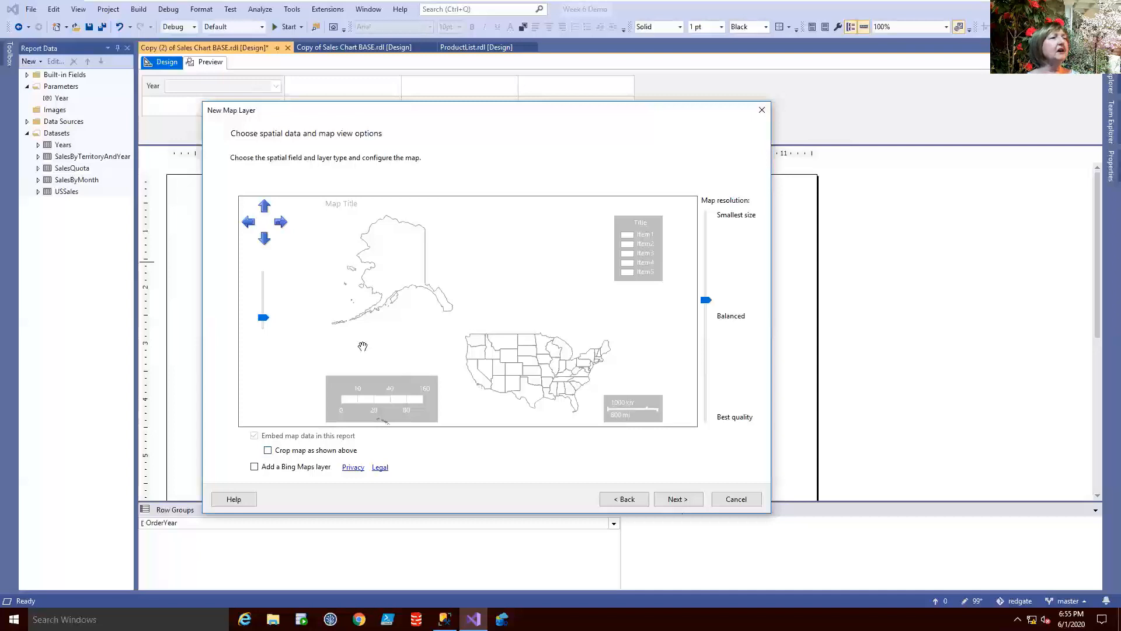
{"action": "left_click", "coordinate": [677, 499]}
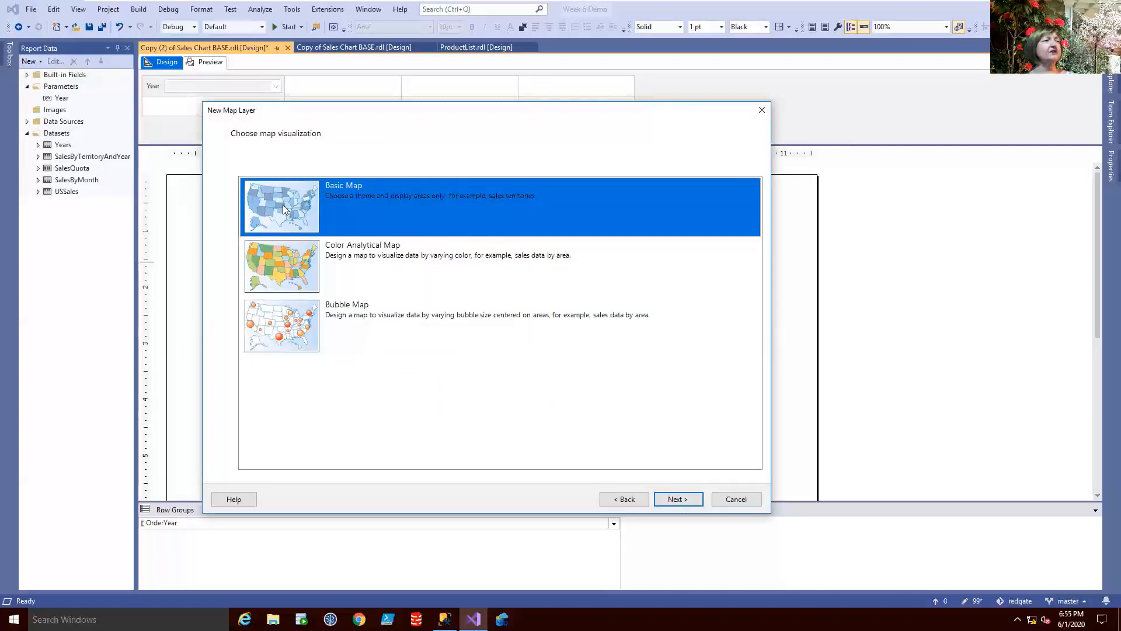
Choose the Color Analytical Map visualization with the existing USSales dataset as its analytical data
{"action": "left_click", "coordinate": [276, 269]}
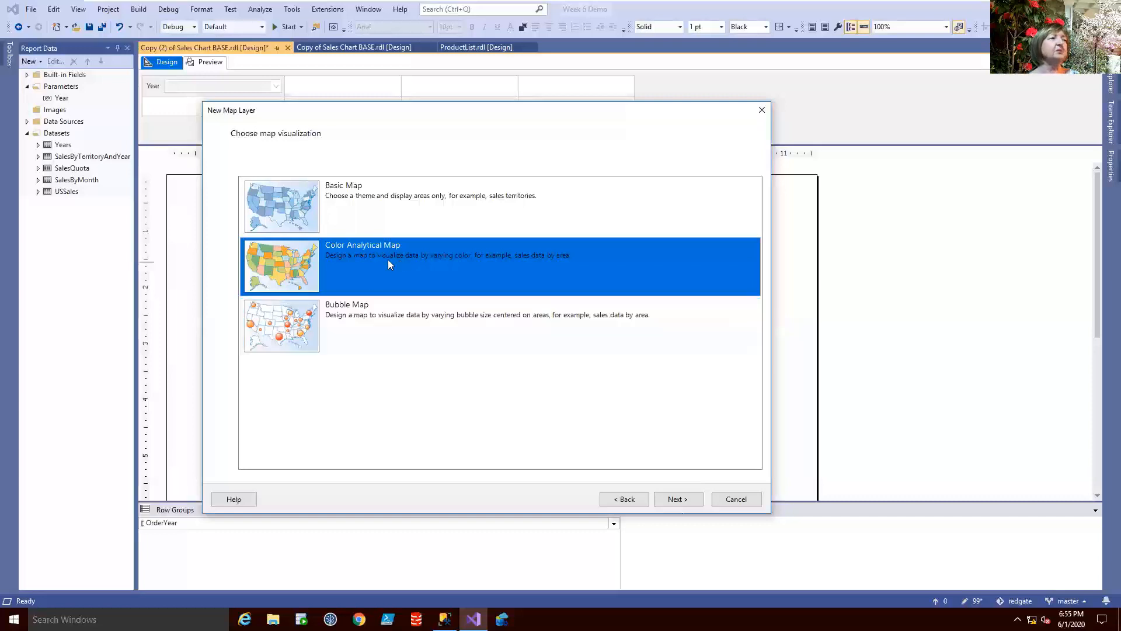
{"action": "left_click", "coordinate": [679, 499]}
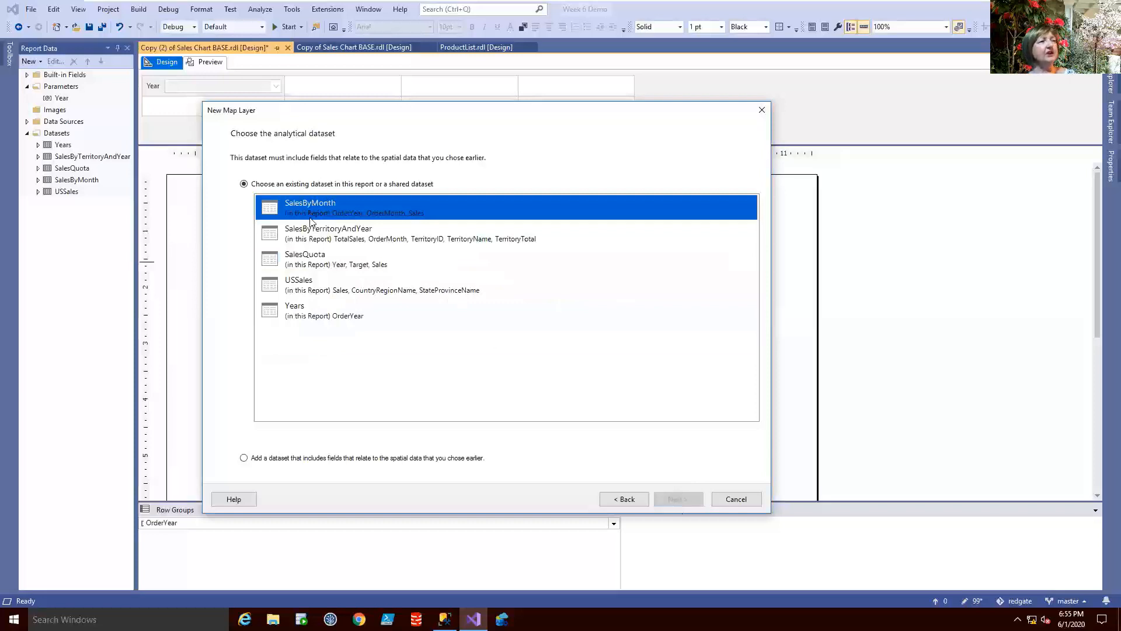
{"action": "left_click", "coordinate": [314, 258]}
{"action": "left_click", "coordinate": [299, 205]}
{"action": "left_click", "coordinate": [302, 236]}
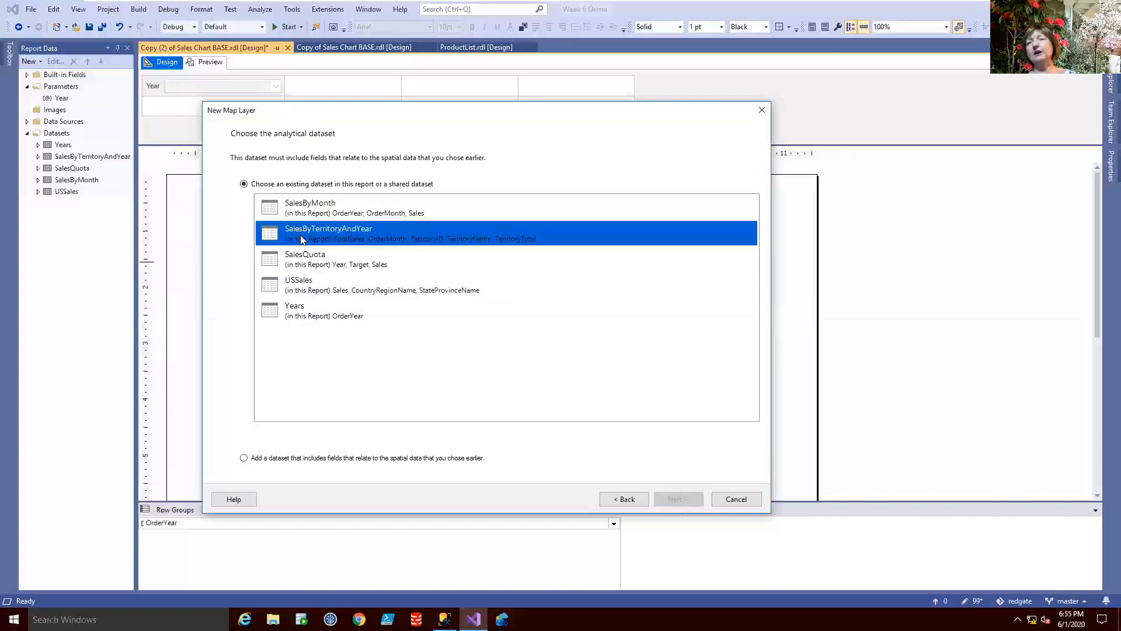
{"action": "left_click", "coordinate": [470, 386]}
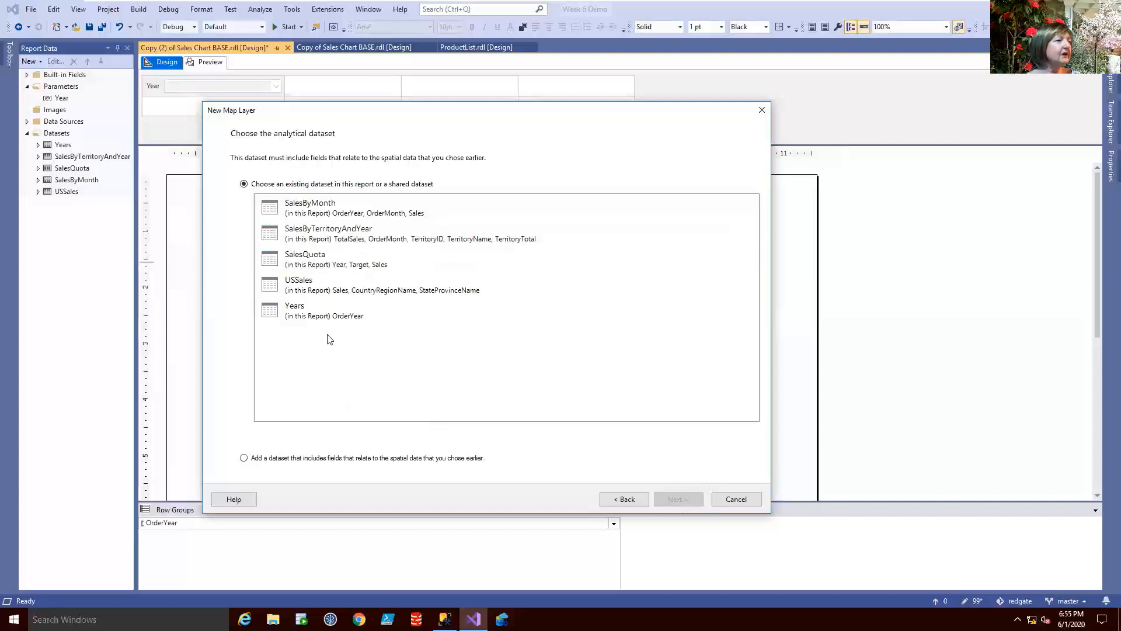
{"action": "left_click", "coordinate": [313, 287]}
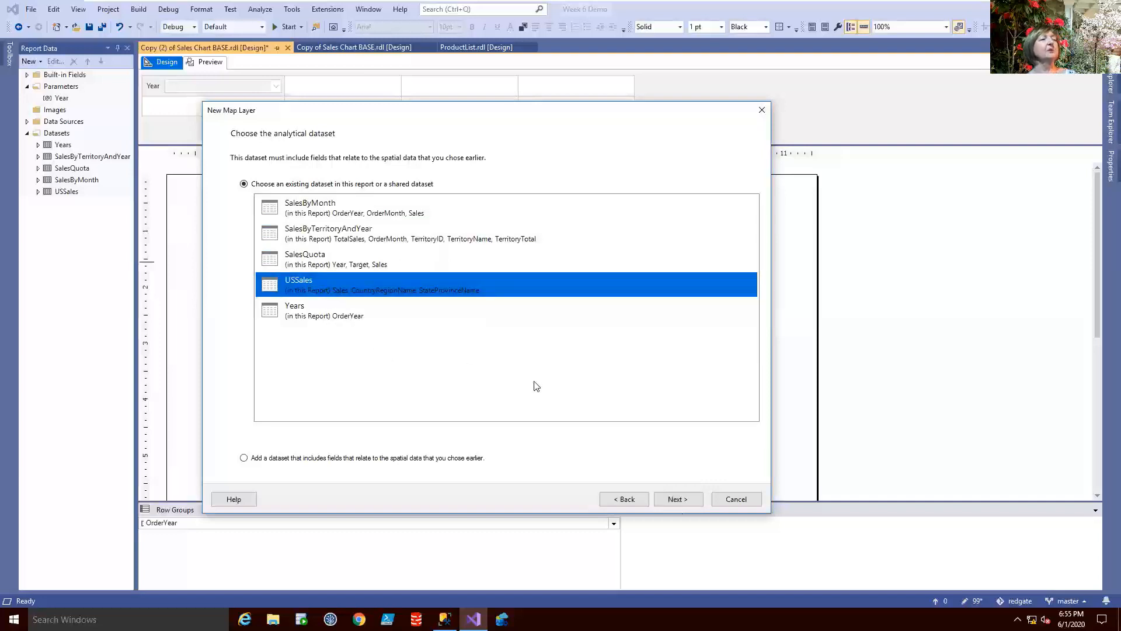
{"action": "left_click", "coordinate": [686, 501]}
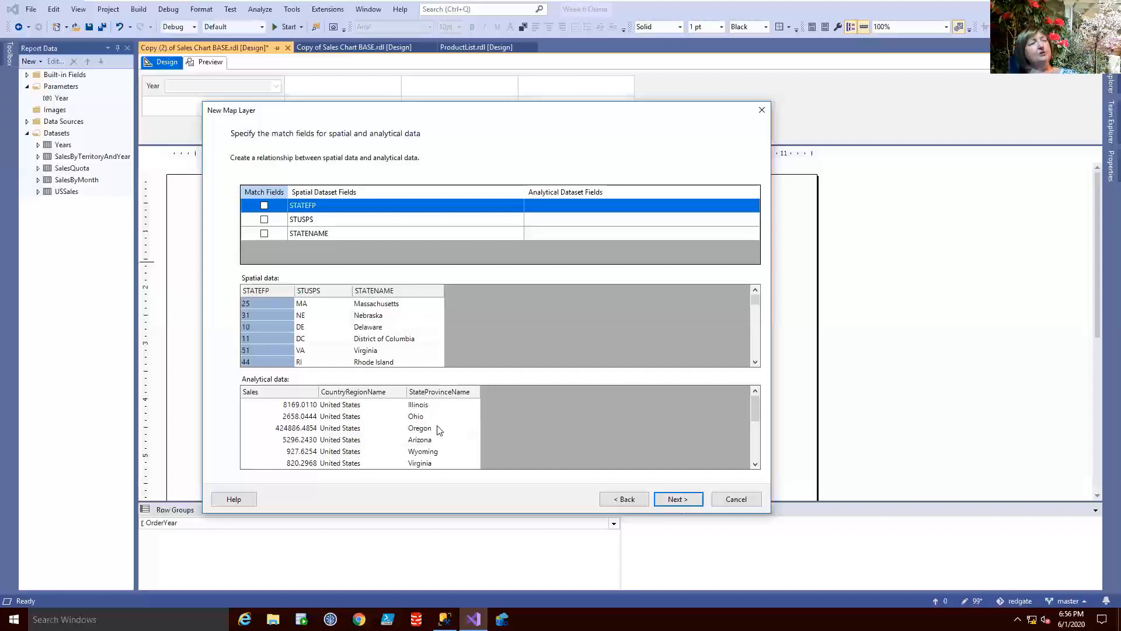
Match the spatial field STATENAME to the analytical field StateProvinceName and accept the relationship
{"action": "left_click", "coordinate": [264, 233]}
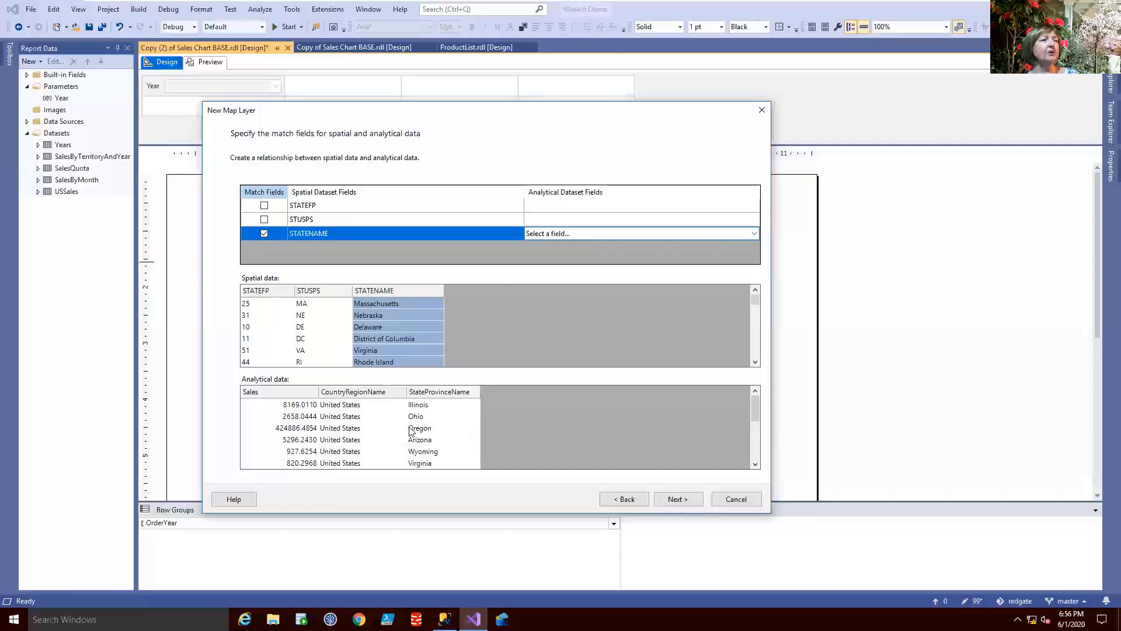
{"action": "left_click", "coordinate": [754, 233]}
{"action": "left_click", "coordinate": [671, 265]}
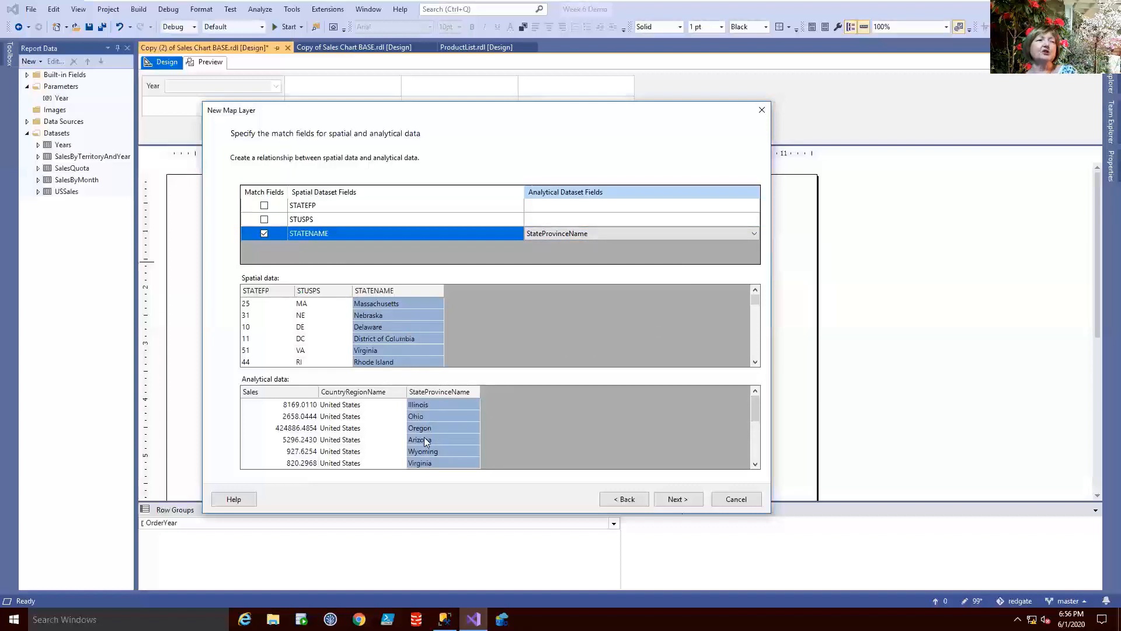
{"action": "left_click", "coordinate": [694, 498]}
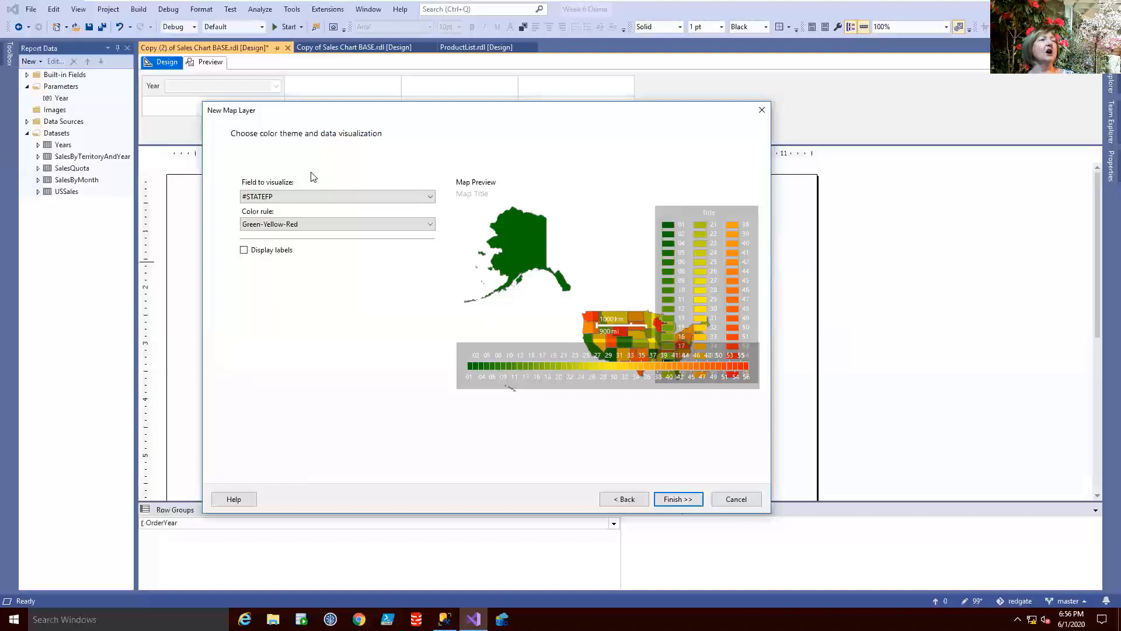
Set the map's field to visualize to [Sum(Sales)] and its color rule to Red-Yellow-Green
{"action": "left_click", "coordinate": [413, 196]}
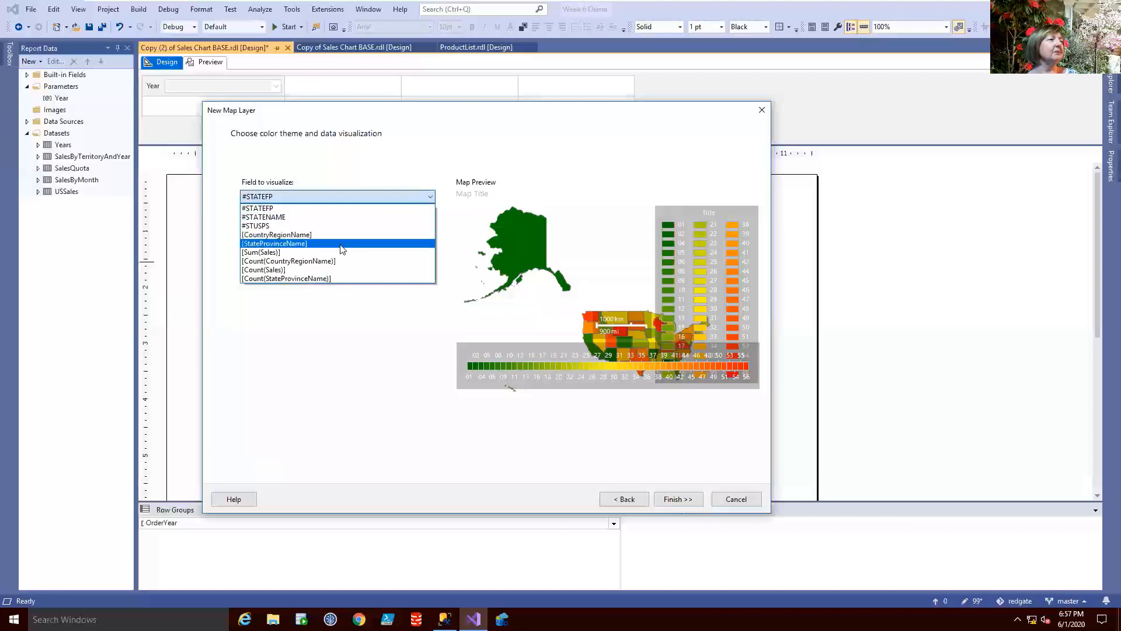
{"action": "left_click", "coordinate": [305, 253]}
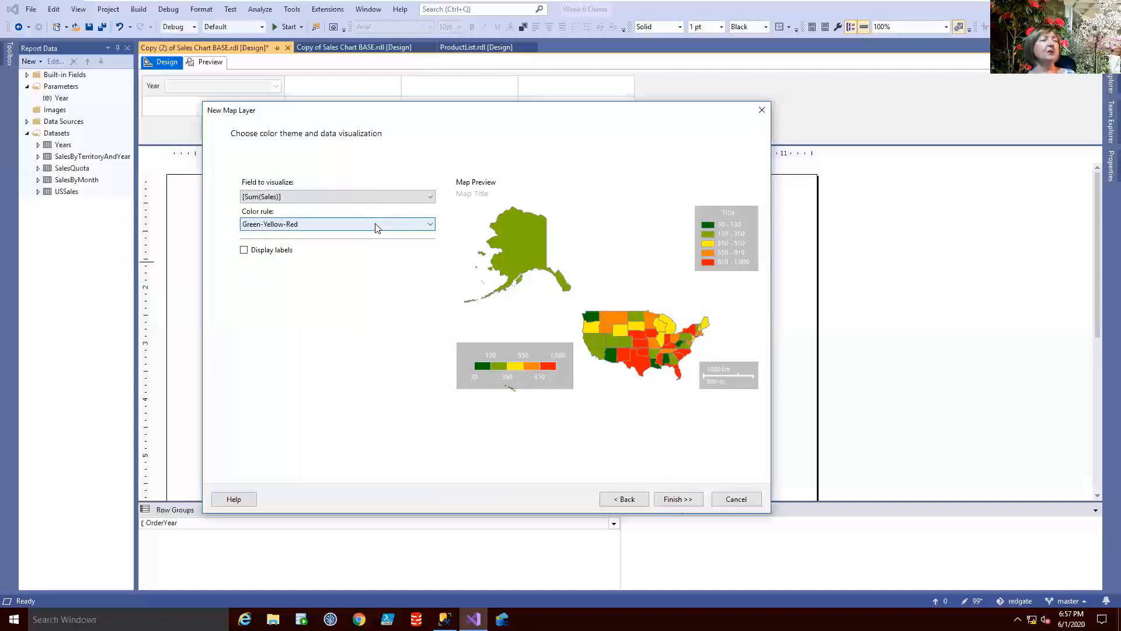
{"action": "left_click", "coordinate": [376, 228]}
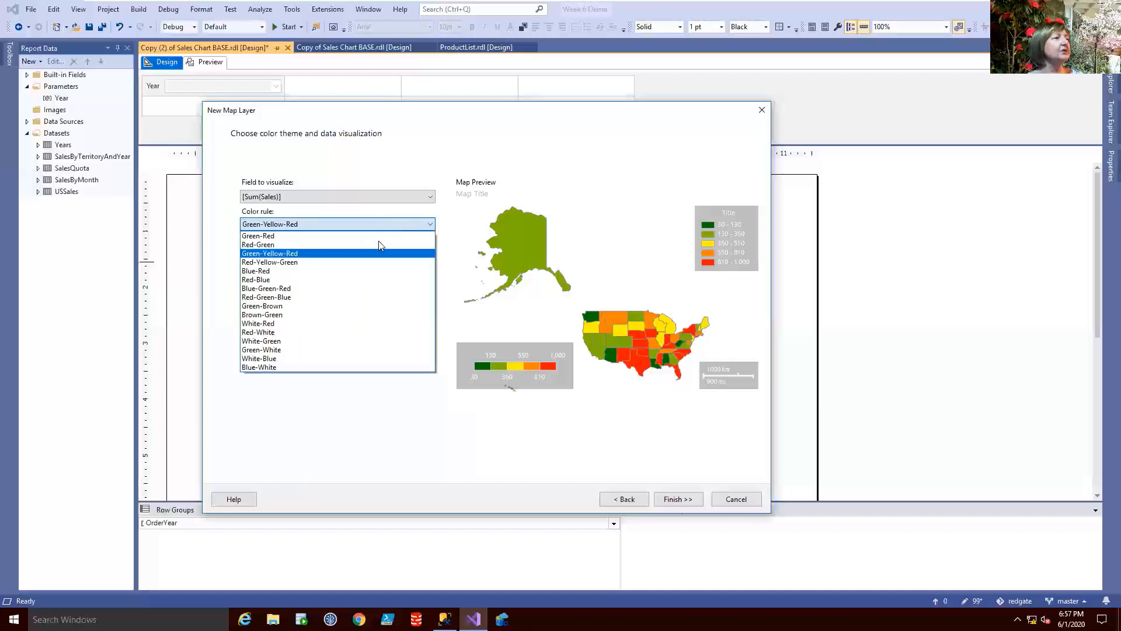
{"action": "left_click", "coordinate": [353, 262]}
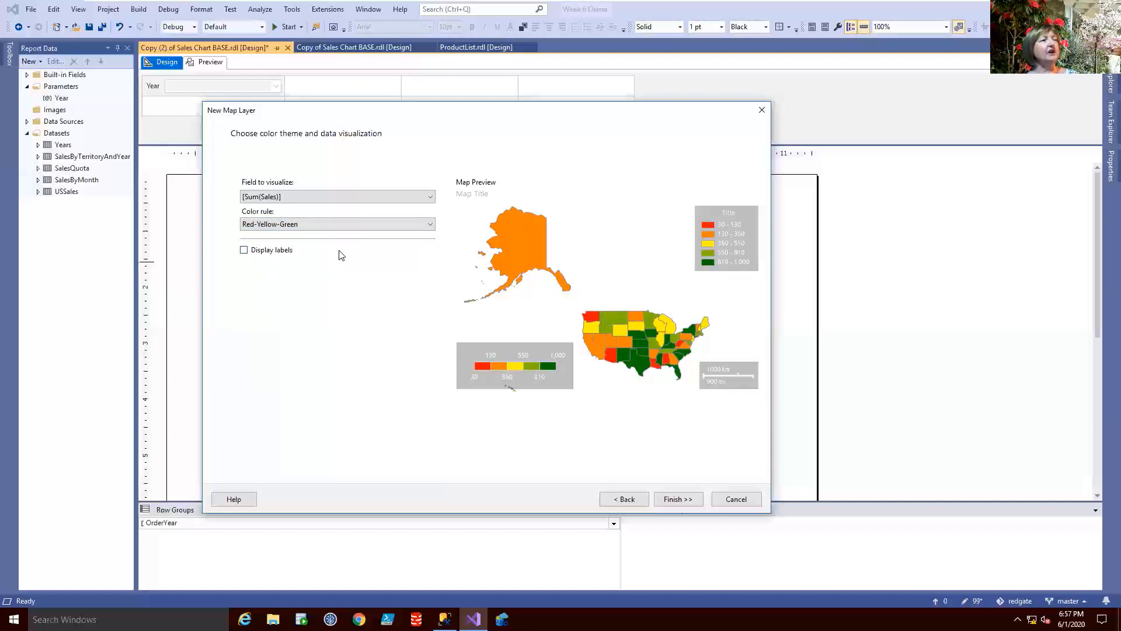
Finish the new map layer and preview the report with the Year parameter set to 2014
{"action": "left_click", "coordinate": [690, 501]}
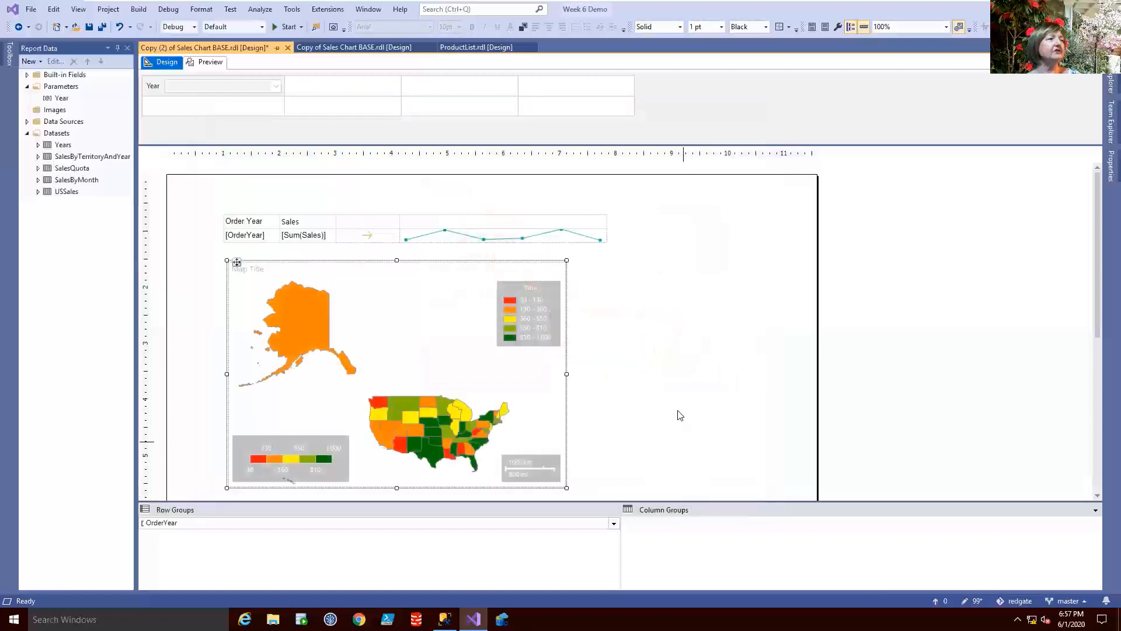
{"action": "left_click", "coordinate": [201, 63]}
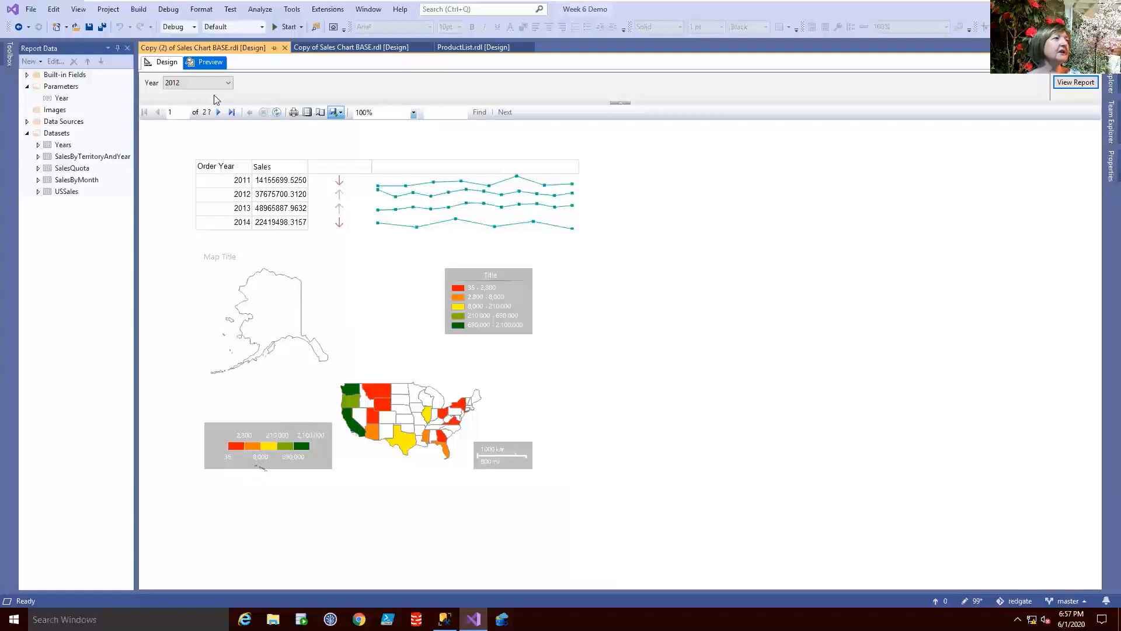
{"action": "left_click", "coordinate": [228, 83]}
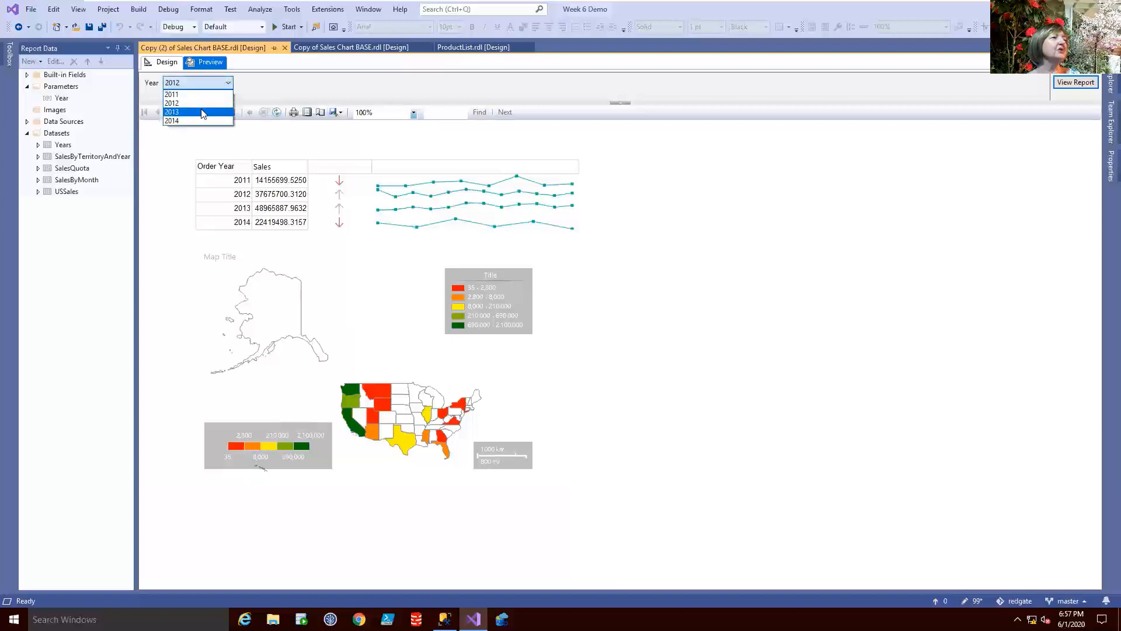
{"action": "left_click", "coordinate": [201, 121]}
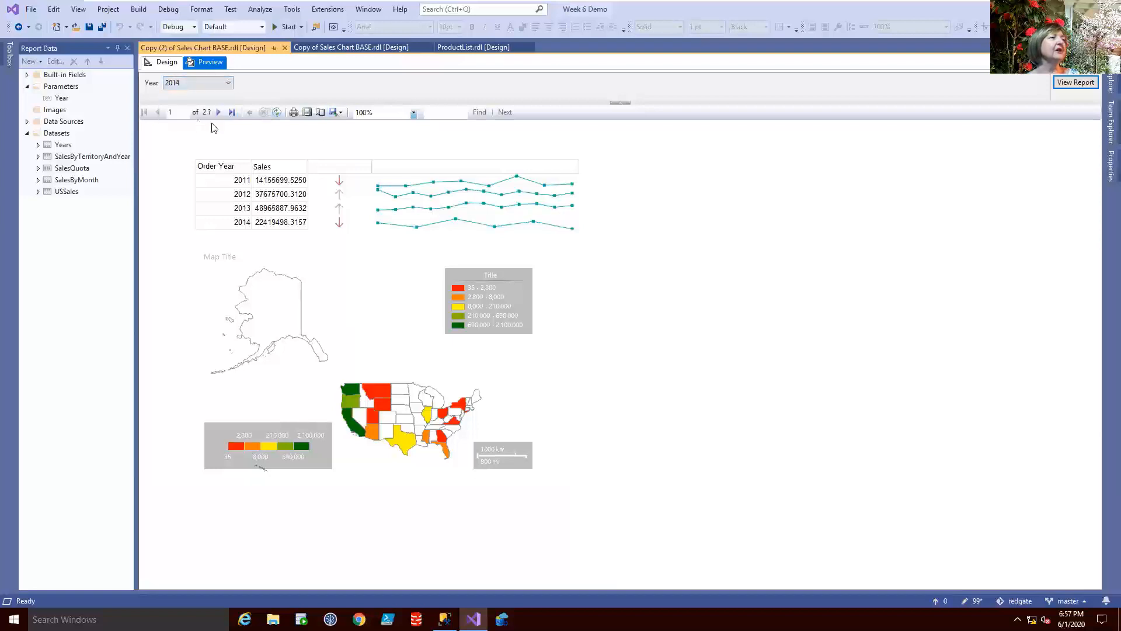
{"action": "left_click", "coordinate": [1068, 85]}
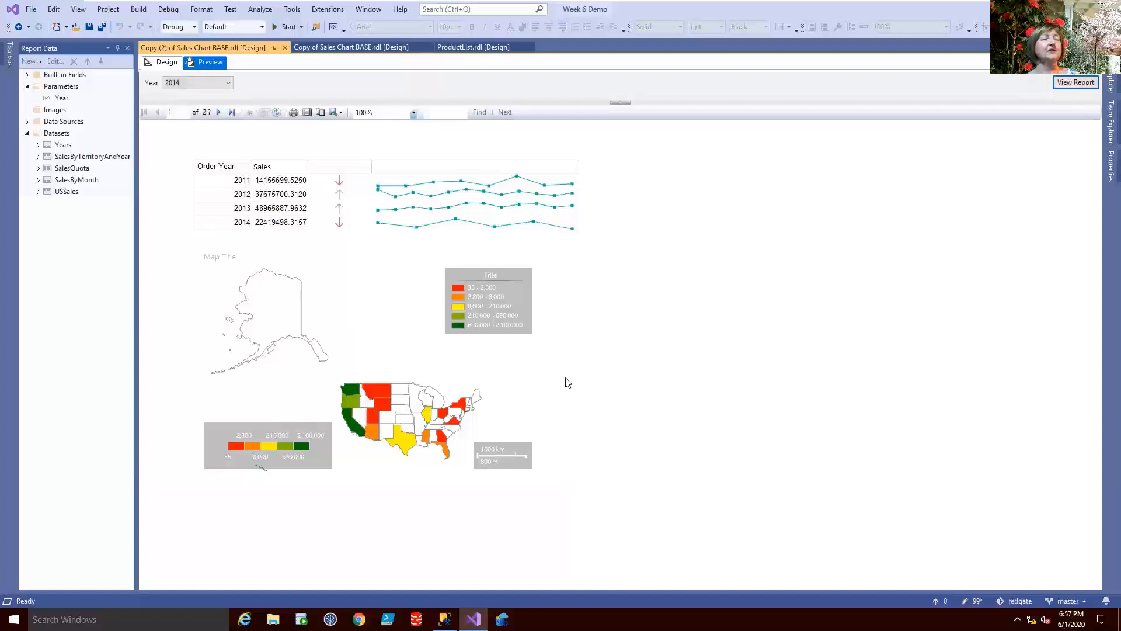
{"action": "left_click", "coordinate": [163, 63]}
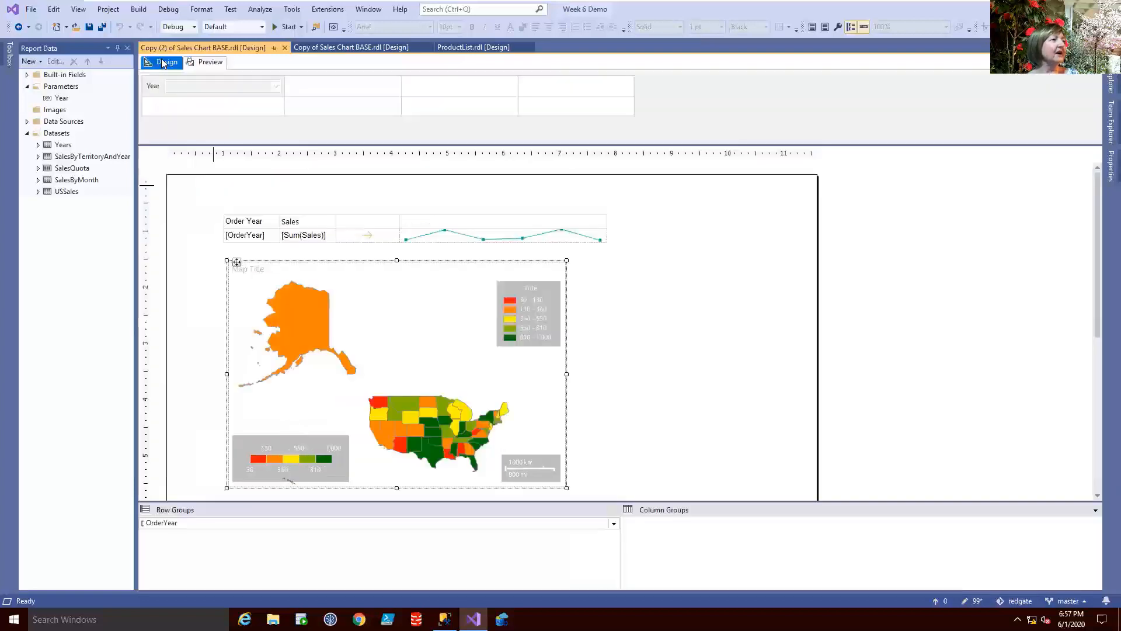
{"action": "double_click", "coordinate": [65, 191]}
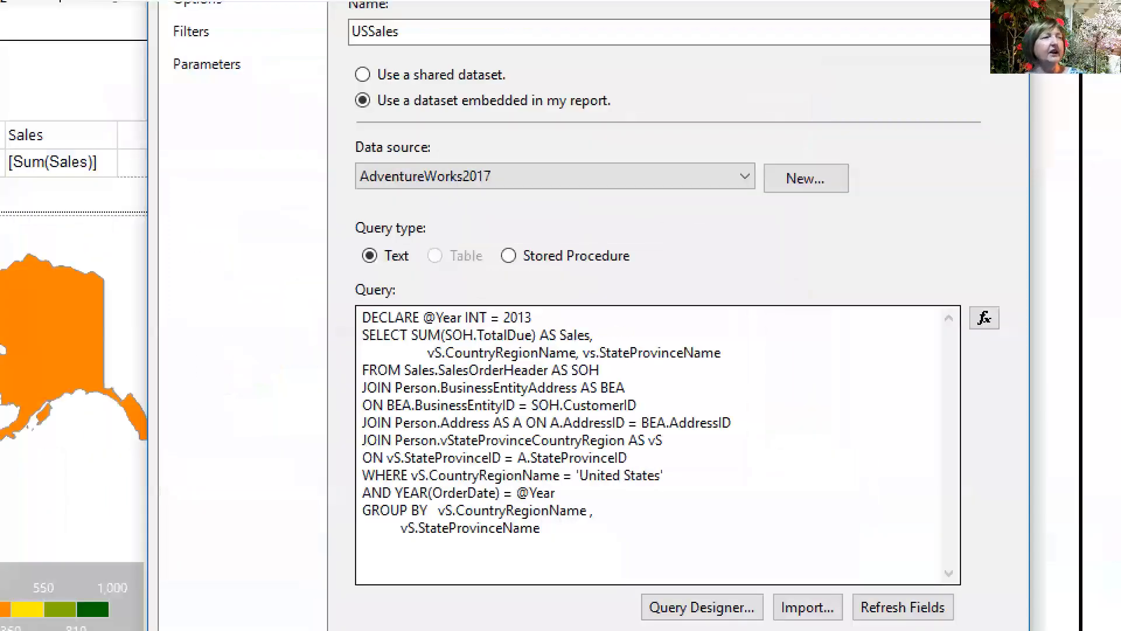
{"action": "left_click", "coordinate": [470, 340]}
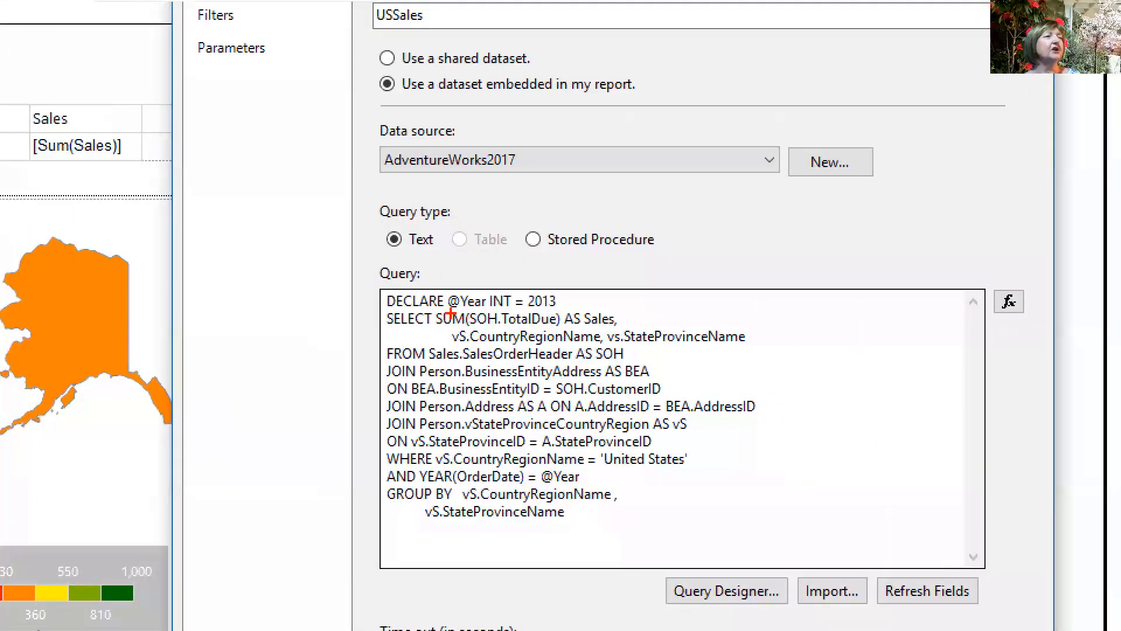
{"action": "mouse_move", "coordinate": [428, 329]}
{"action": "left_mouse_down"}
{"action": "mouse_move", "coordinate": [498, 310]}
{"action": "mouse_move", "coordinate": [549, 316]}
{"action": "left_mouse_up"}
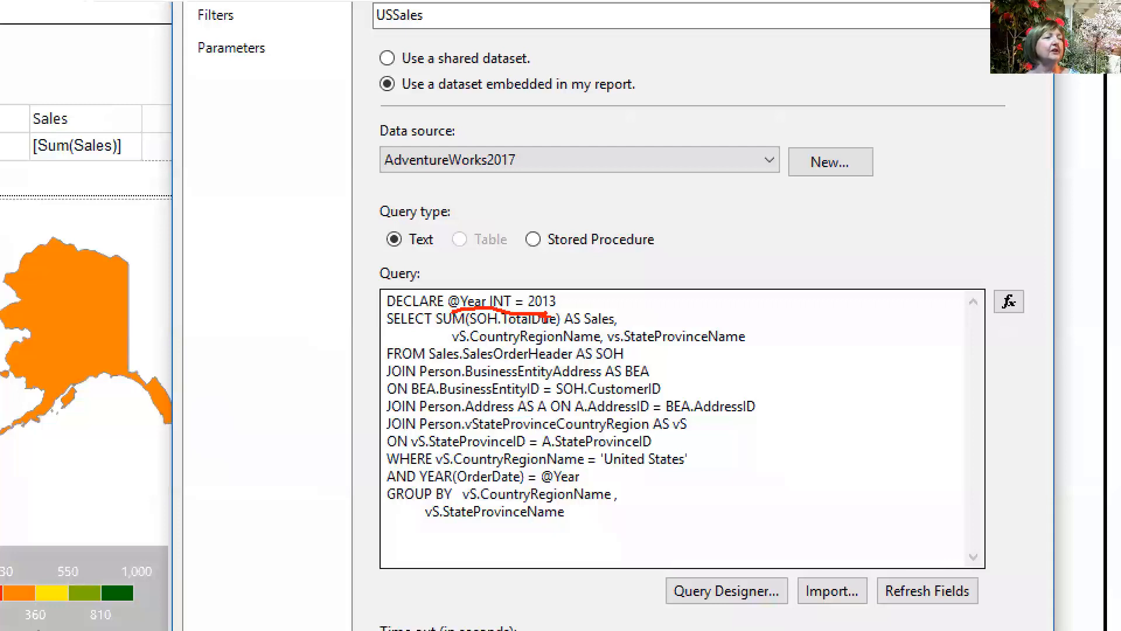
{"action": "left_click_drag", "start_coordinate": [532, 483], "coordinate": [566, 482]}
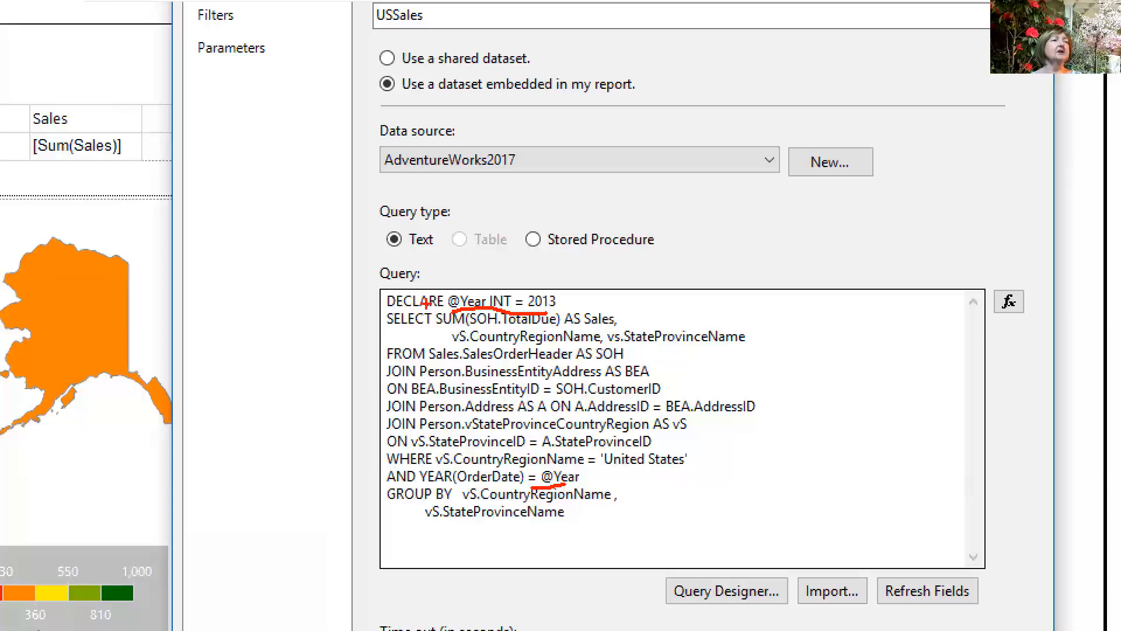
{"action": "left_click_drag", "start_coordinate": [415, 310], "coordinate": [443, 311]}
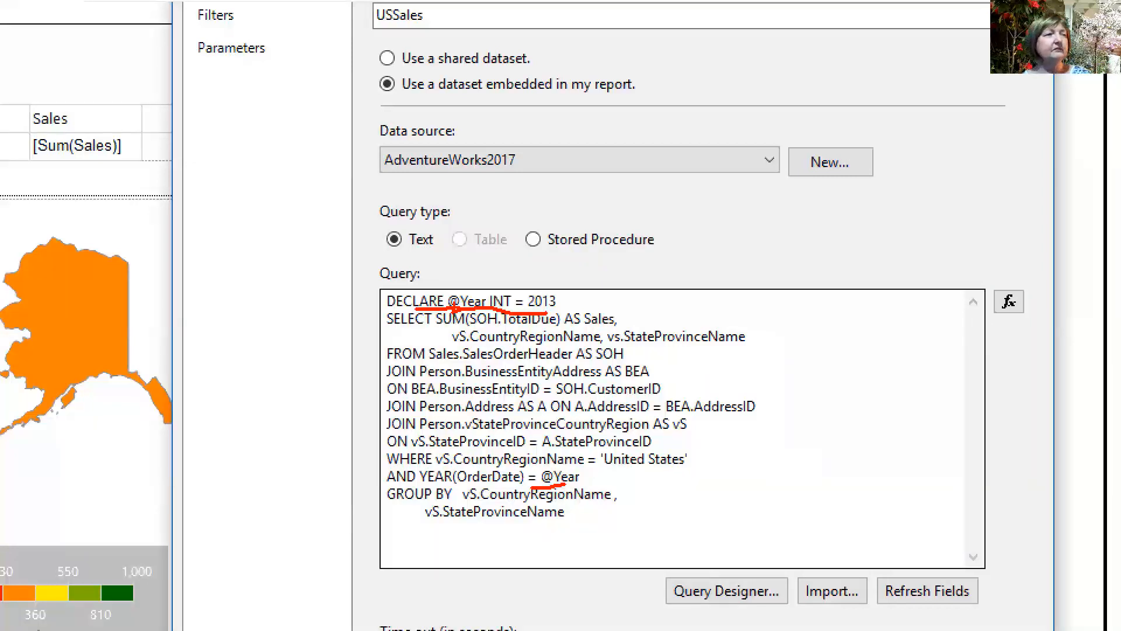
{"action": "key", "text": "Escape"}
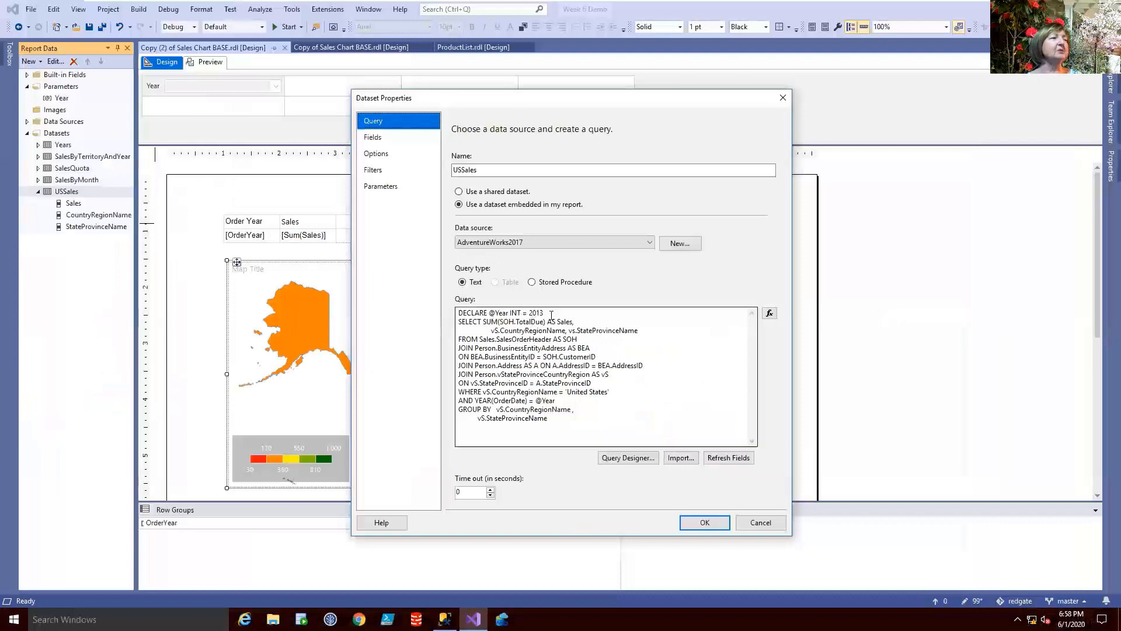
{"action": "left_click_drag", "start_coordinate": [551, 316], "coordinate": [455, 318]}
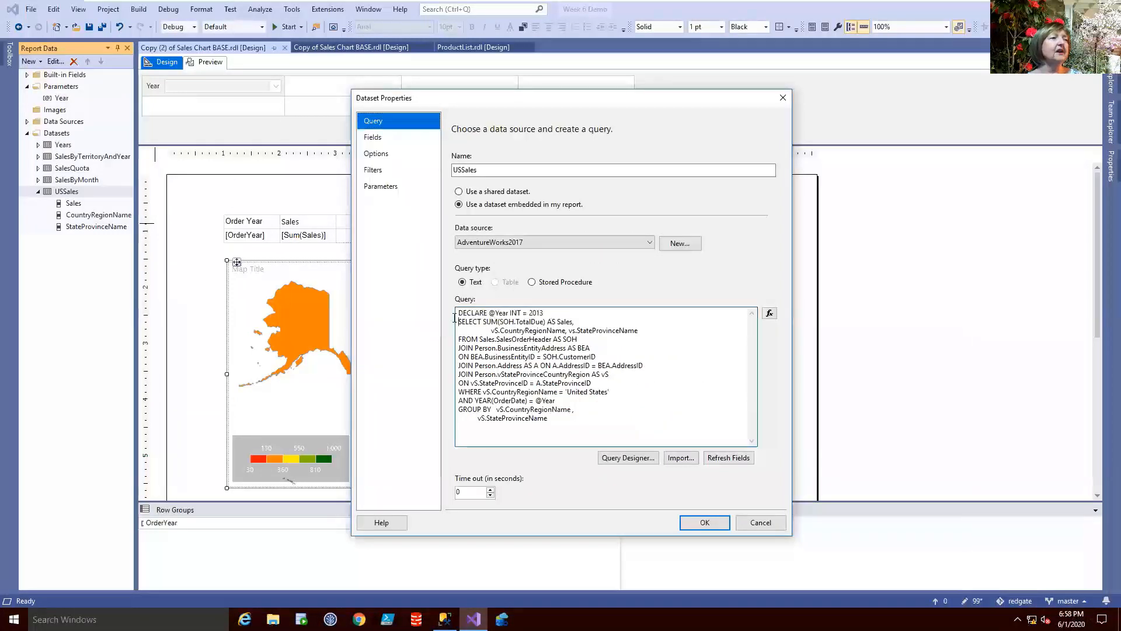
{"action": "left_click", "coordinate": [462, 314]}
{"action": "left_click_drag", "start_coordinate": [548, 313], "coordinate": [456, 310]}
{"action": "key", "text": "Delete"}
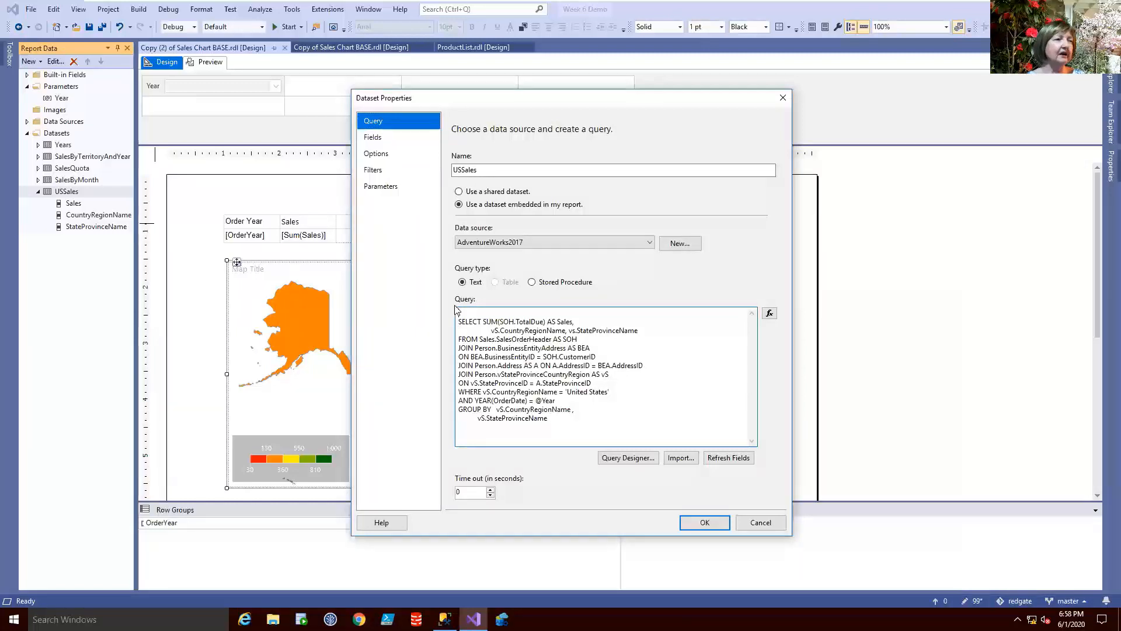
{"action": "left_click", "coordinate": [713, 522]}
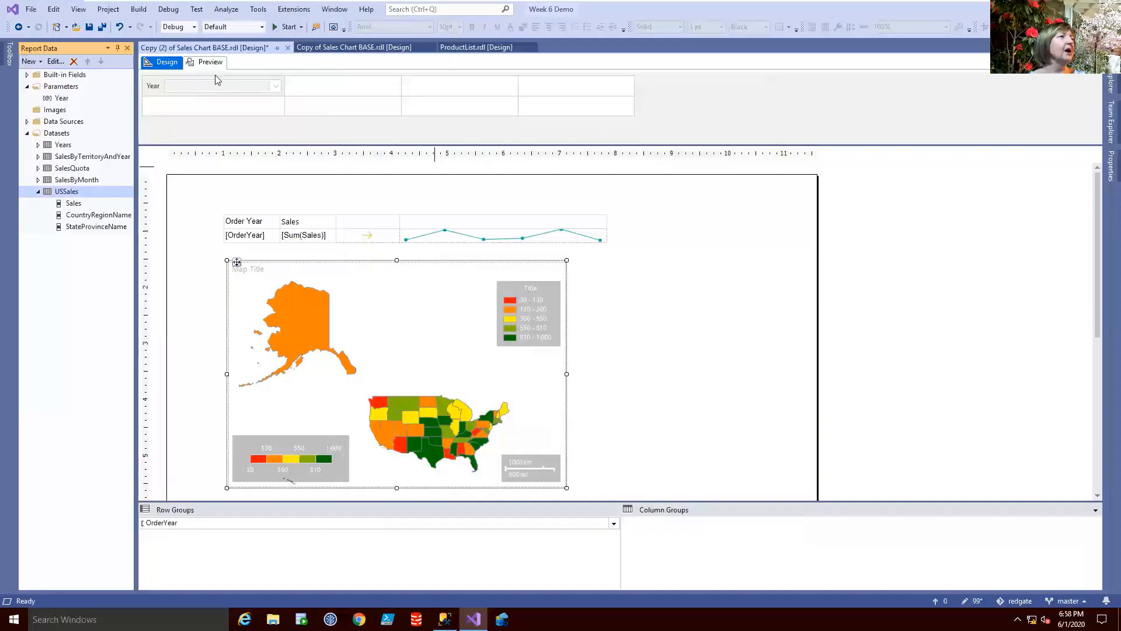
Preview the report for 2013 and for 2014 to compare the map's state colors, and return to the report design
{"action": "left_click", "coordinate": [207, 62]}
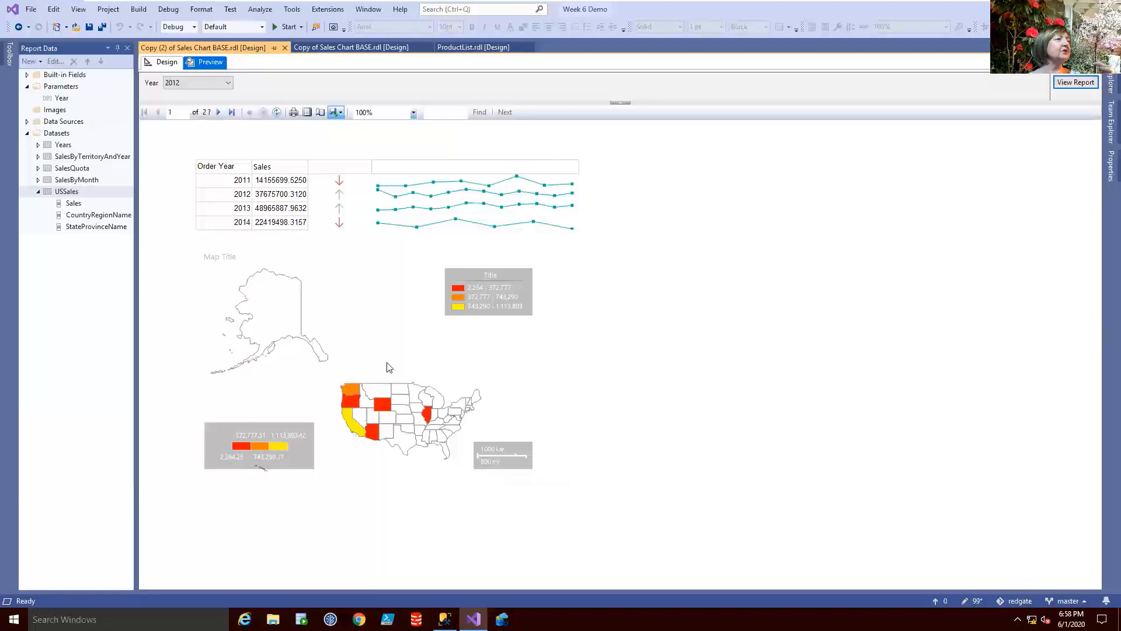
{"action": "left_click", "coordinate": [223, 83]}
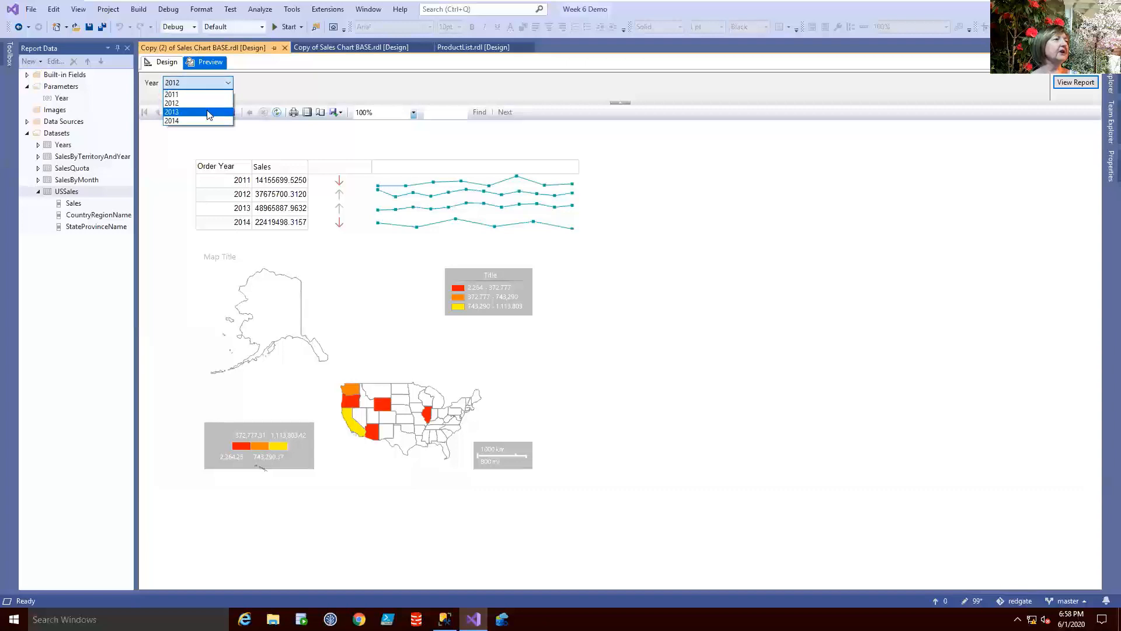
{"action": "left_click", "coordinate": [210, 112]}
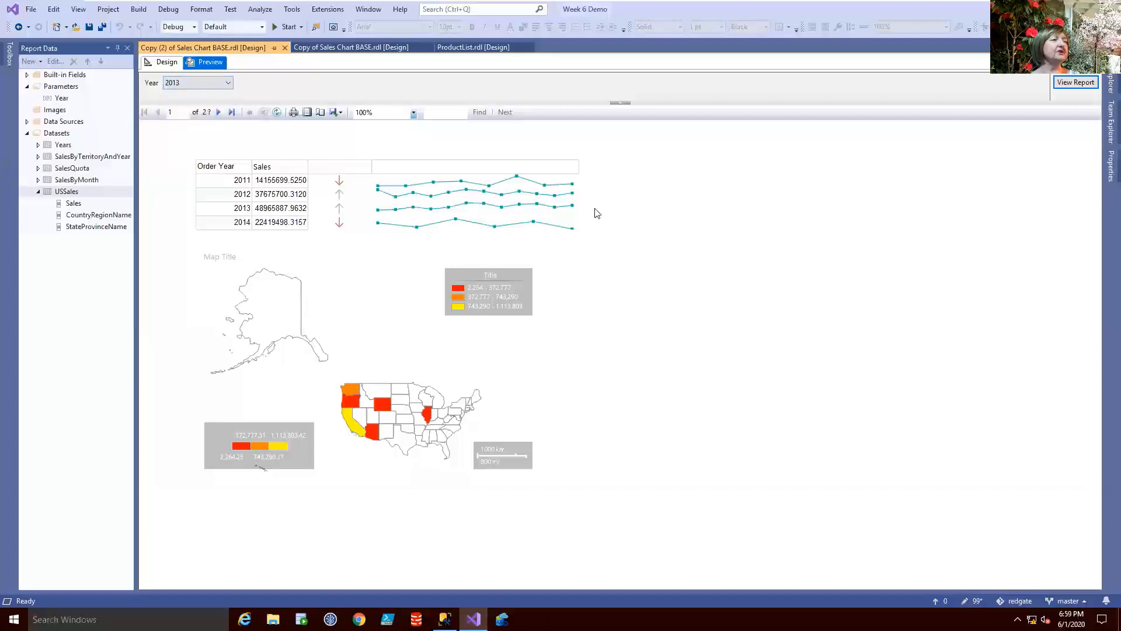
{"action": "left_click", "coordinate": [1072, 83]}
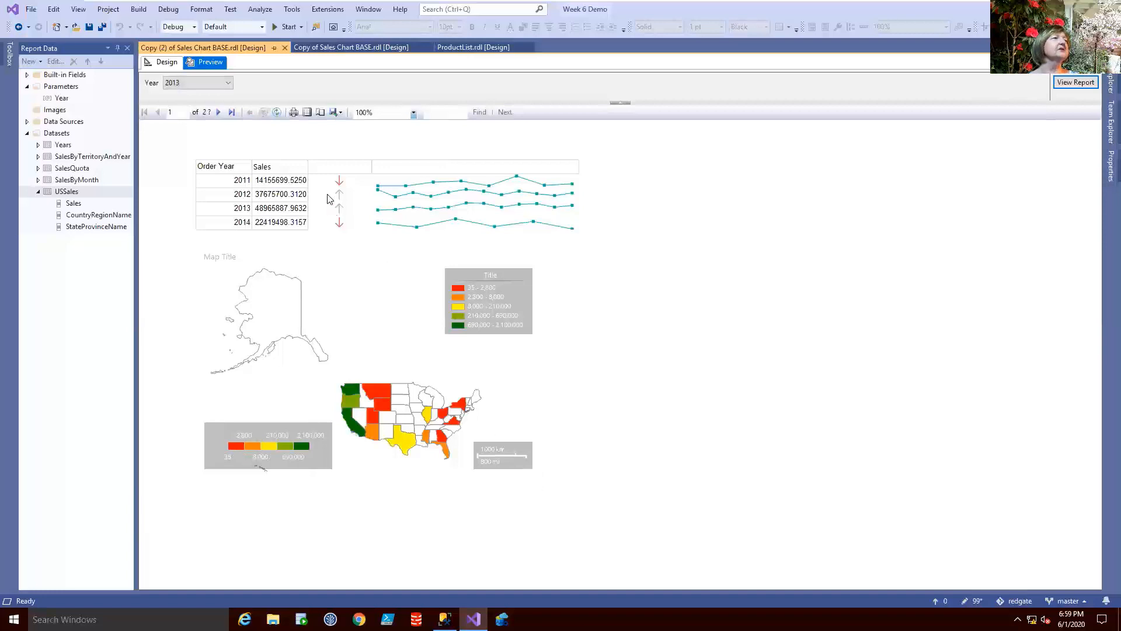
{"action": "left_click", "coordinate": [228, 84]}
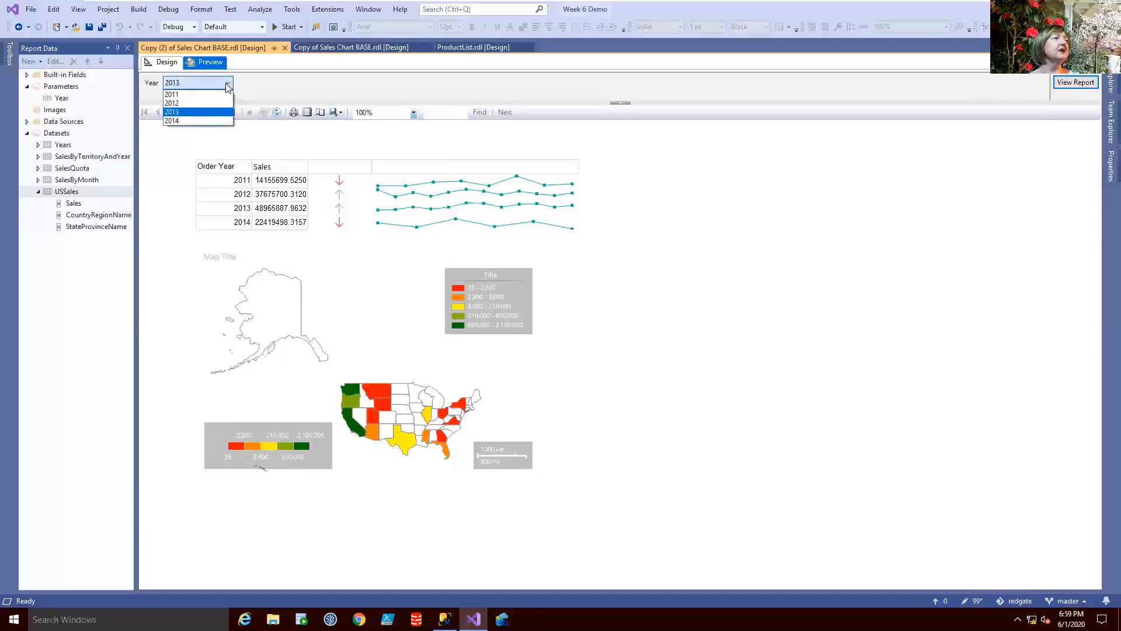
{"action": "left_click", "coordinate": [187, 119]}
{"action": "left_click", "coordinate": [1059, 82]}
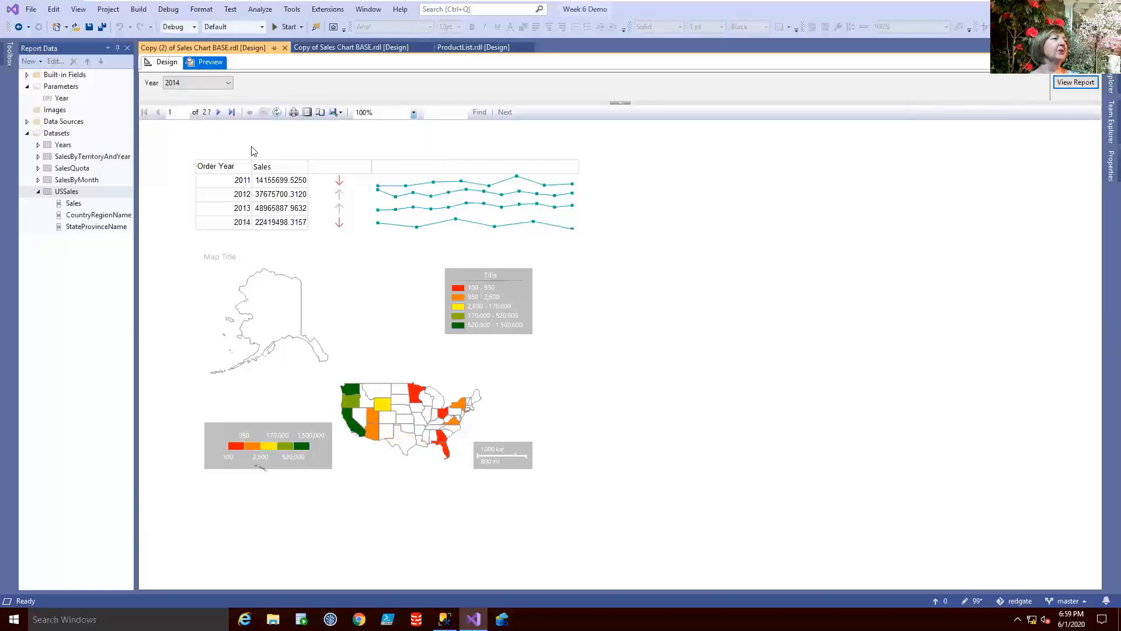
{"action": "left_click", "coordinate": [161, 62]}
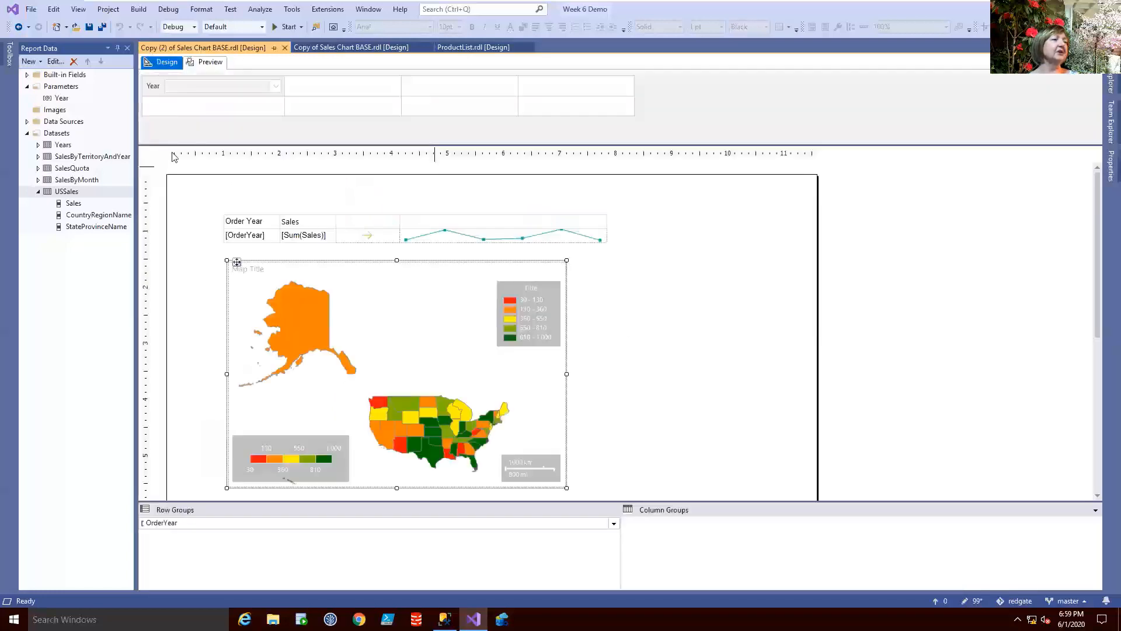